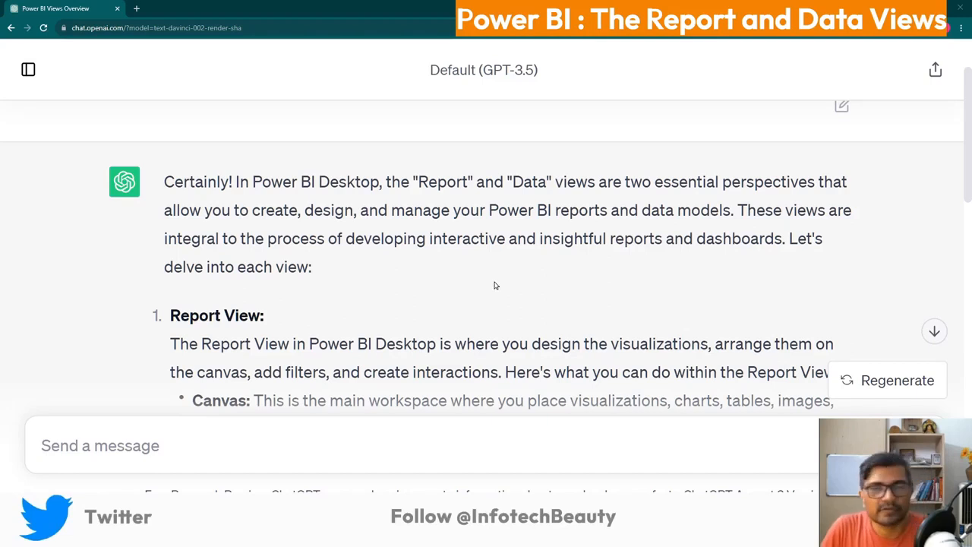
Read the request and the reply's Report View section, covering canvas, visualizations, fields pane, formatting, filters, interactions and page navigation.
scroll(495, 286, down, 1)
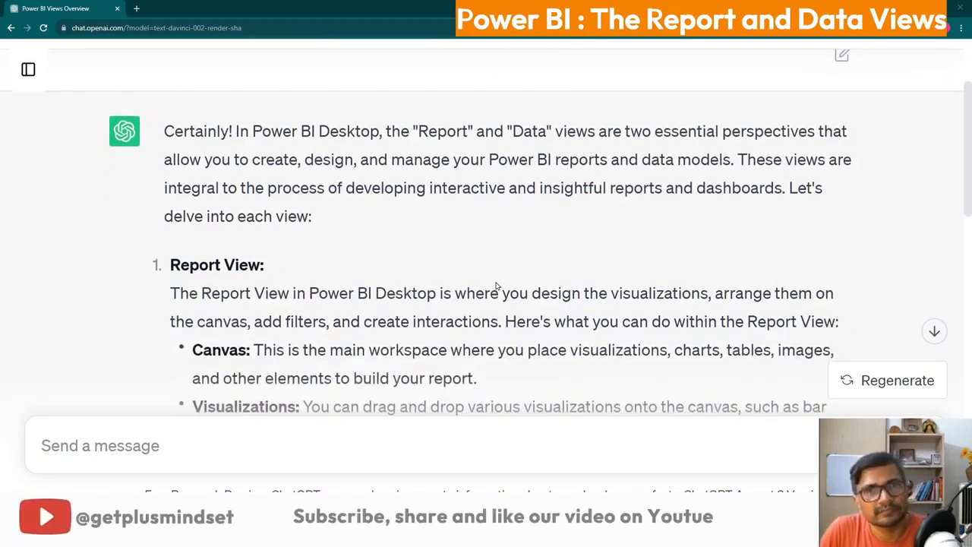
scroll(496, 284, up, 2)
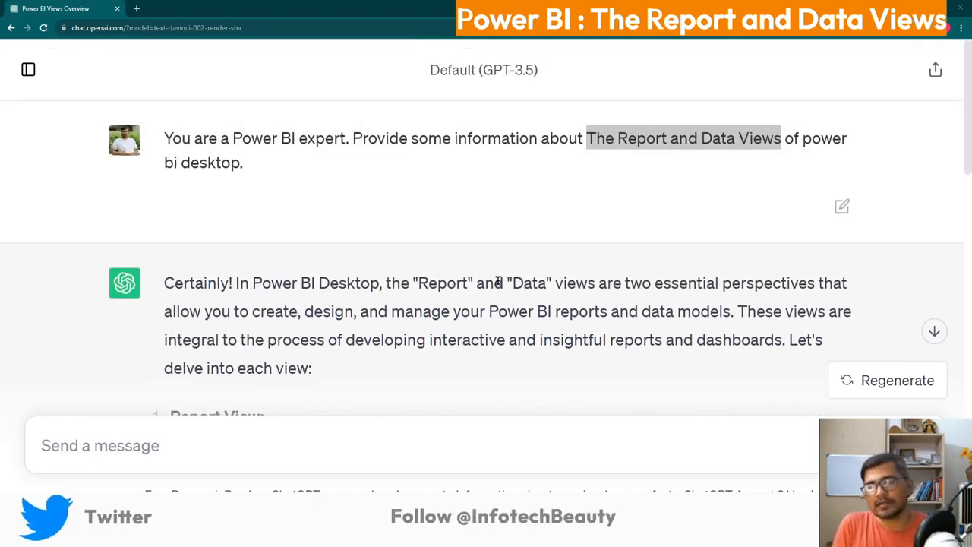
scroll(495, 286, down, 3)
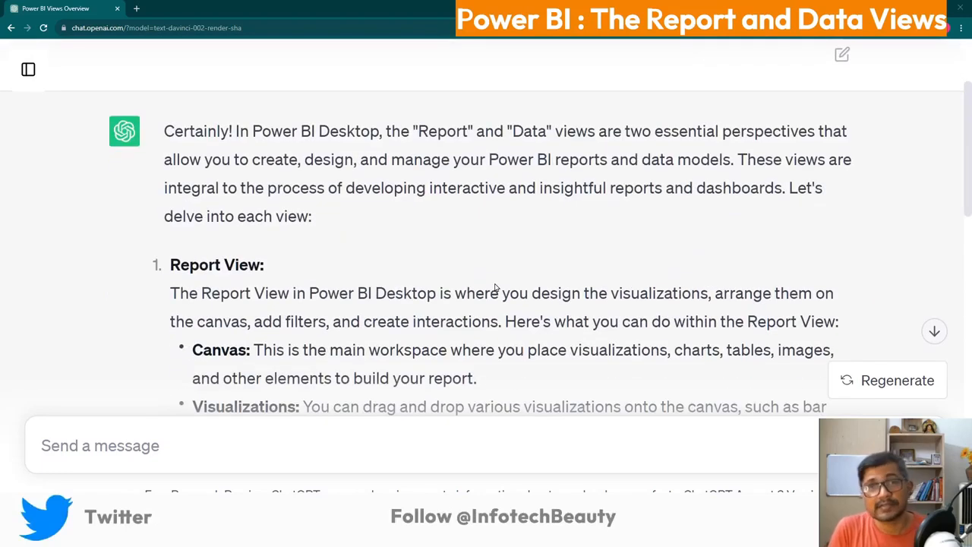
scroll(495, 286, up, 2)
scroll(495, 286, up, 1)
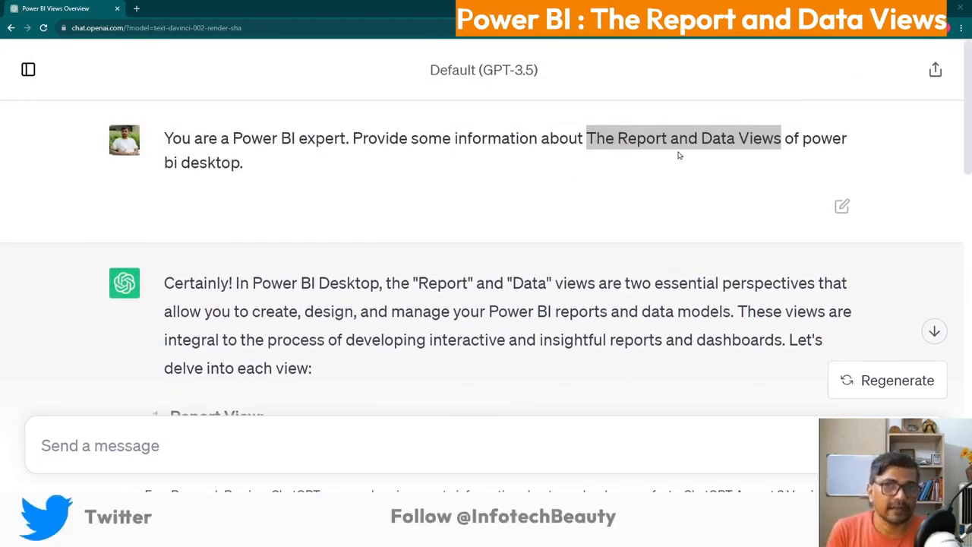
scroll(638, 198, down, 2)
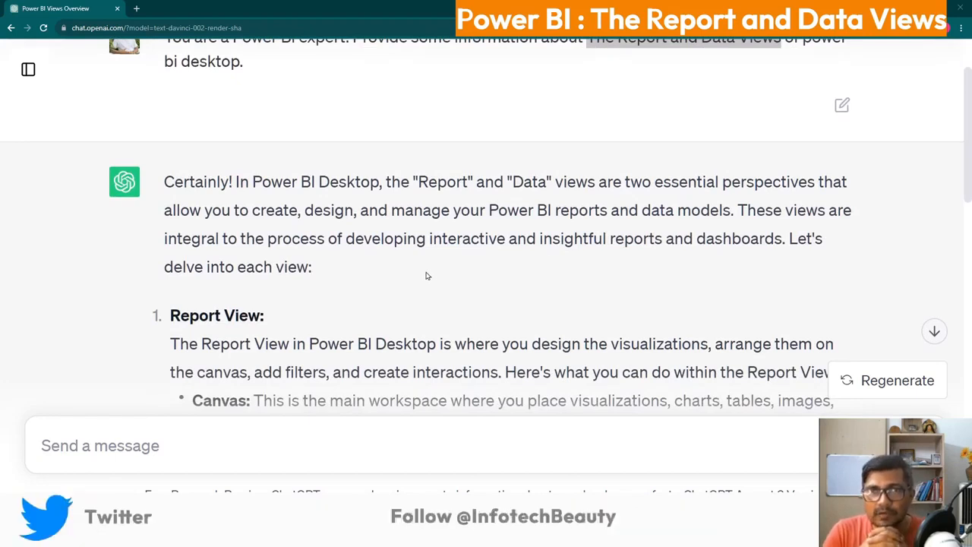
scroll(427, 270, down, 1)
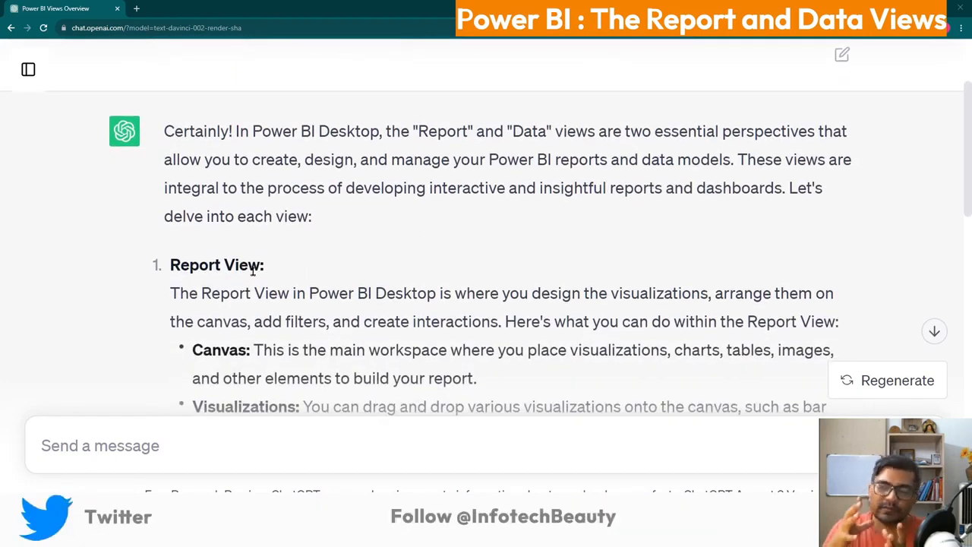
scroll(267, 275, down, 2)
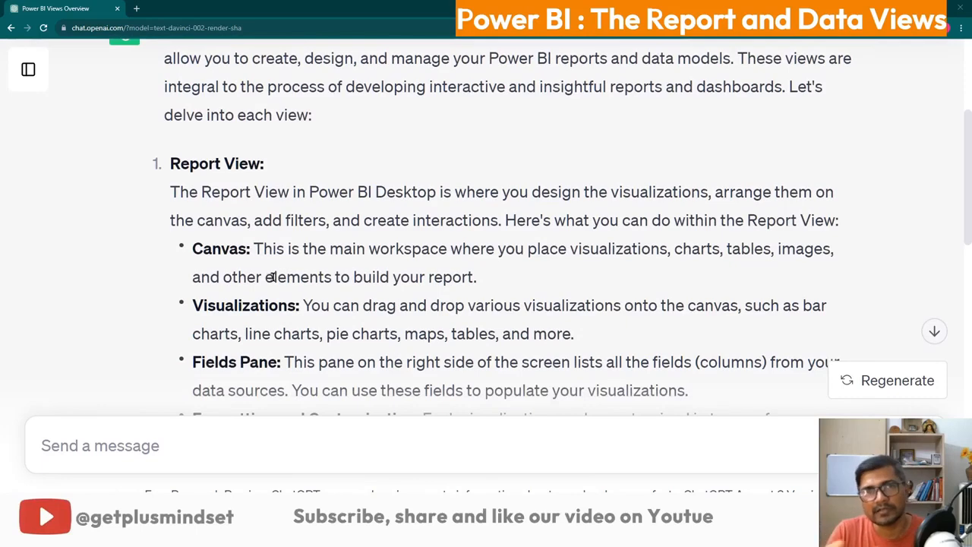
scroll(295, 305, down, 1)
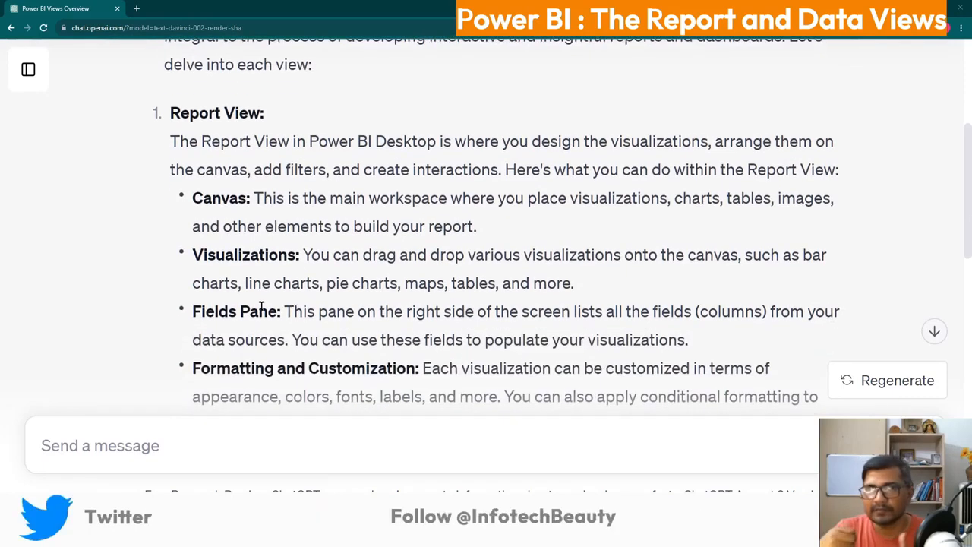
scroll(262, 305, down, 2)
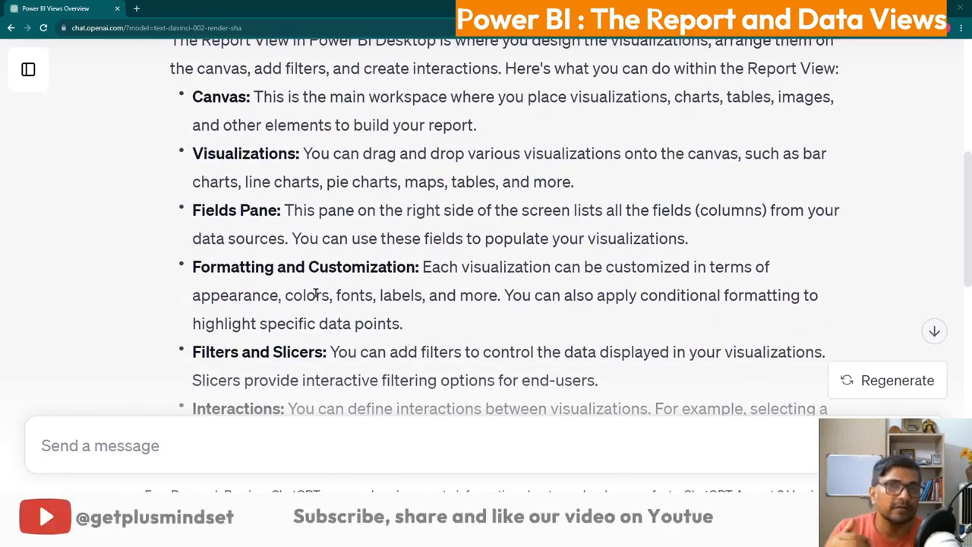
scroll(266, 295, down, 2)
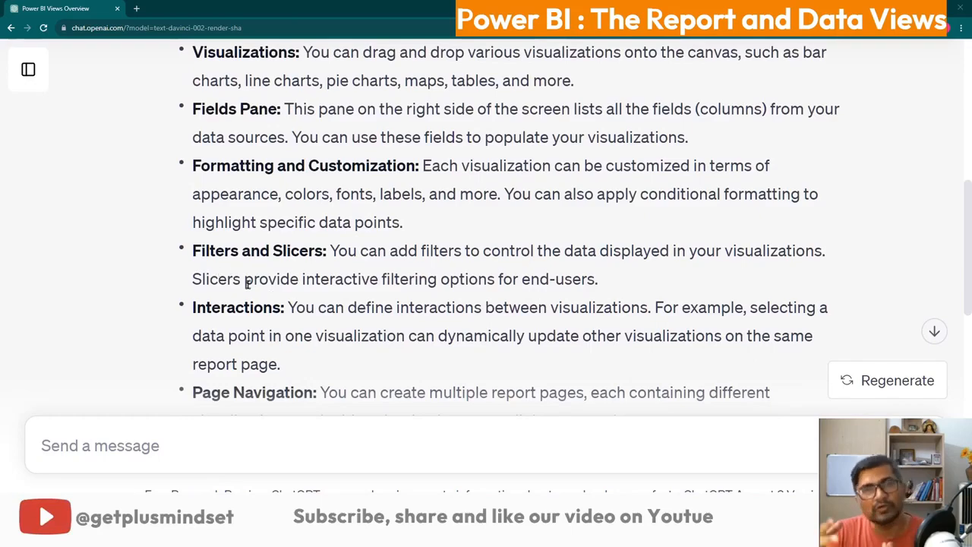
scroll(228, 306, down, 2)
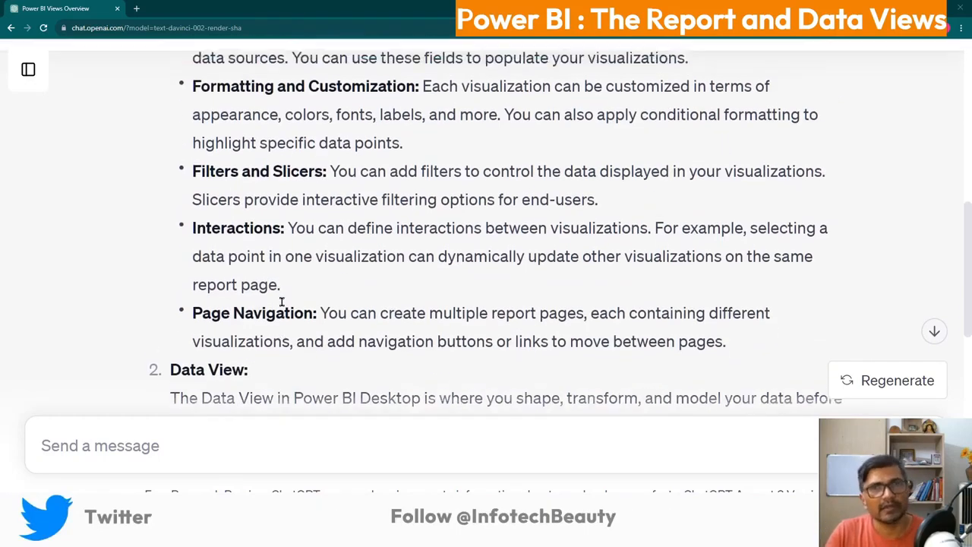
scroll(281, 301, up, 5)
scroll(315, 282, down, 3)
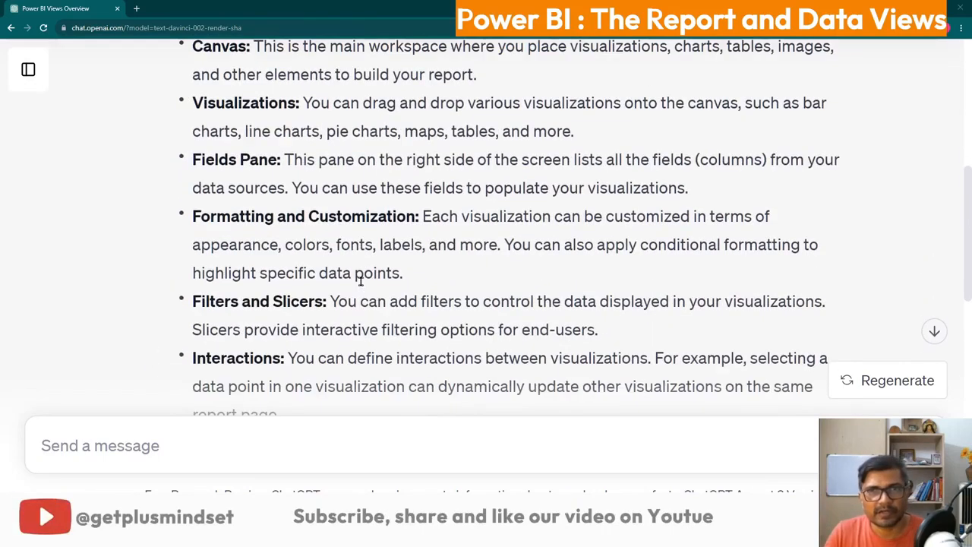
Read the reply's Data View section on the query editor, data sources, transformations, relationships and calculated columns.
scroll(361, 281, down, 5)
scroll(362, 283, down, 4)
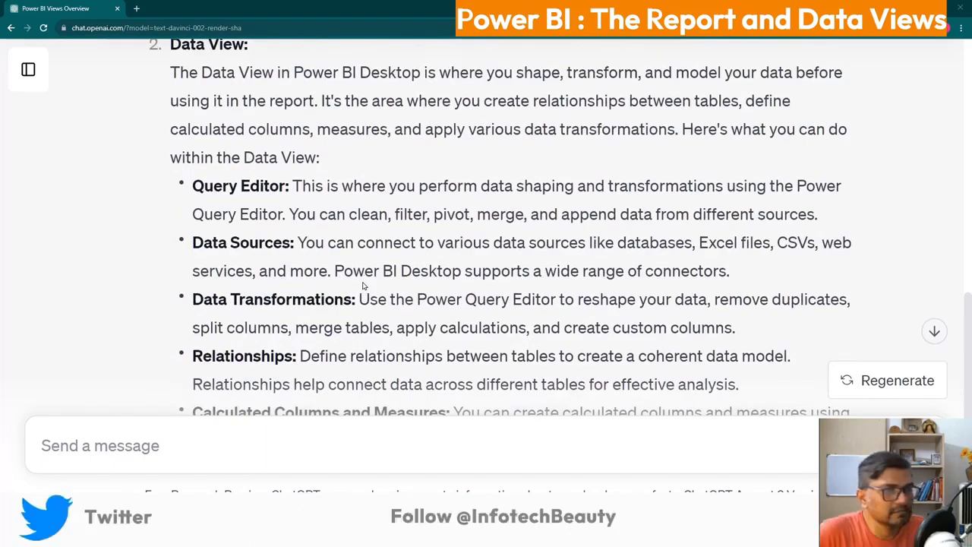
scroll(365, 282, down, 3)
scroll(364, 282, up, 3)
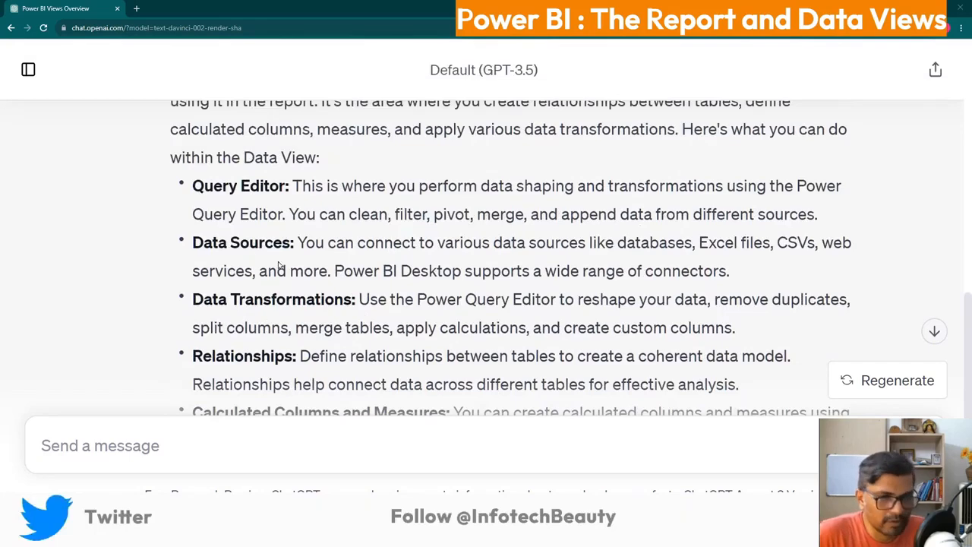
scroll(318, 222, up, 1)
scroll(324, 227, up, 2)
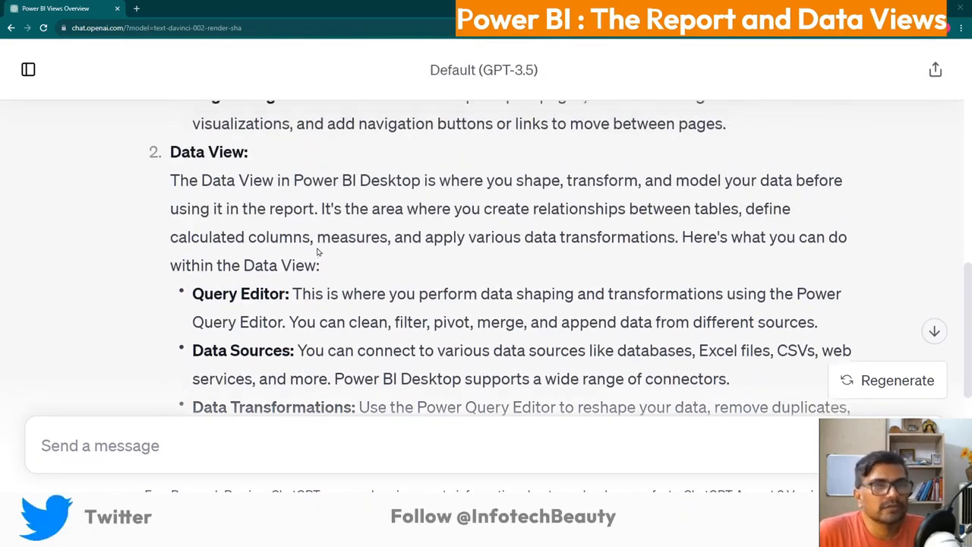
scroll(315, 250, up, 1)
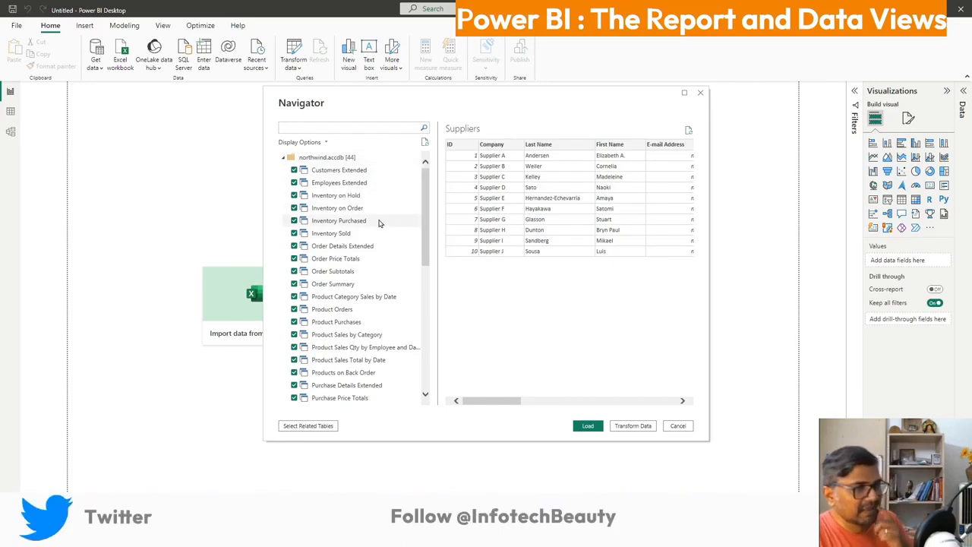
Look through the whole list of selected northwind.accdb tables and queries in the Power BI Desktop Navigator.
scroll(364, 243, down, 7)
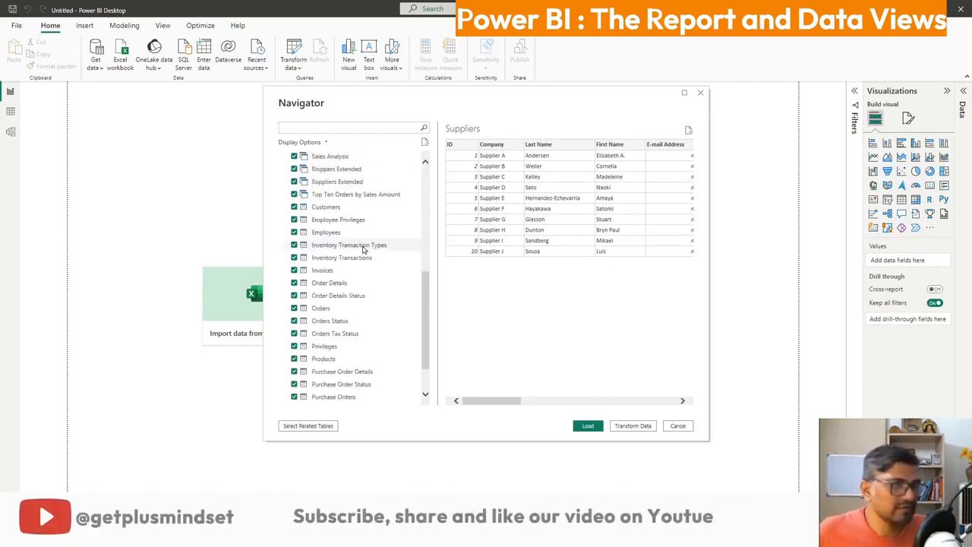
scroll(363, 249, down, 2)
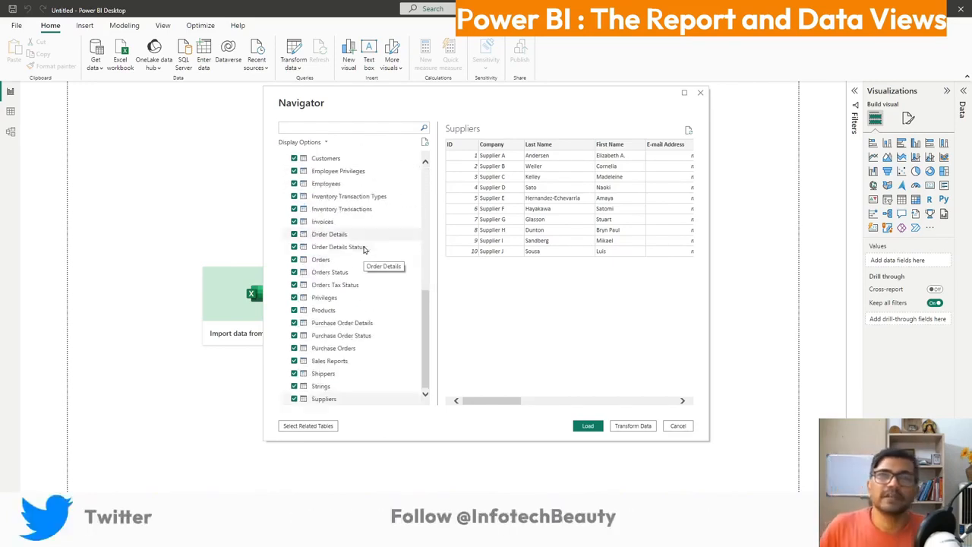
scroll(364, 249, up, 9)
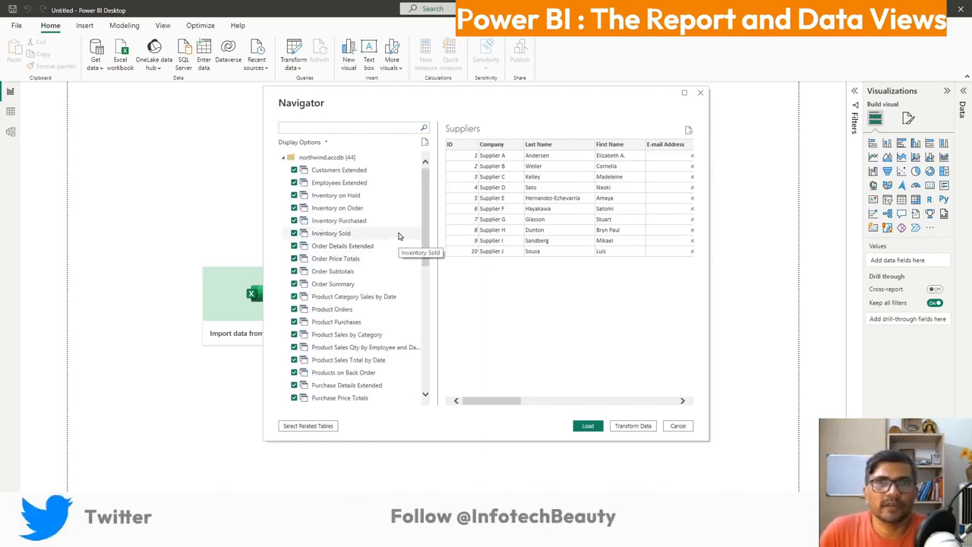
Preview Customers Extended, widen the Navigator window on both sides, and examine the query's remaining columns and rows.
click(352, 170)
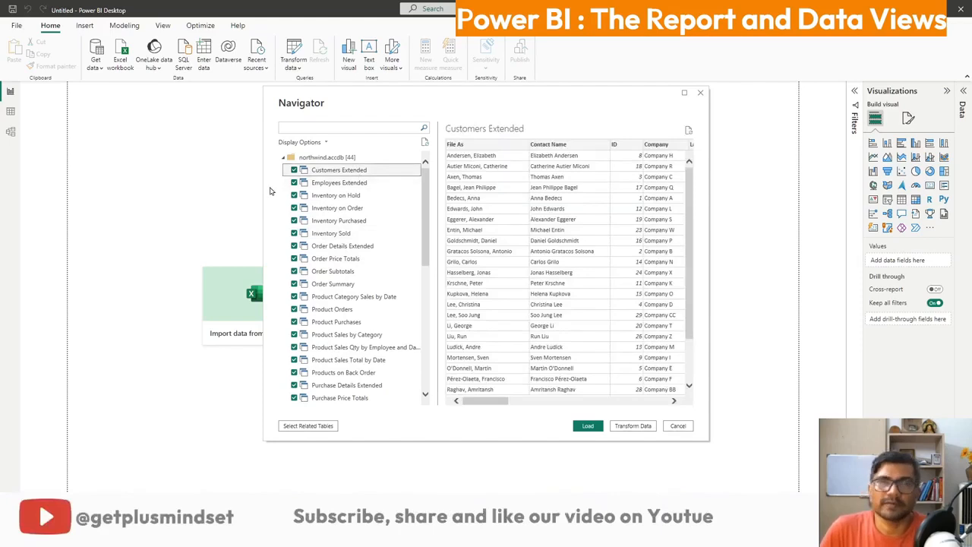
drag(264, 185, 43, 179)
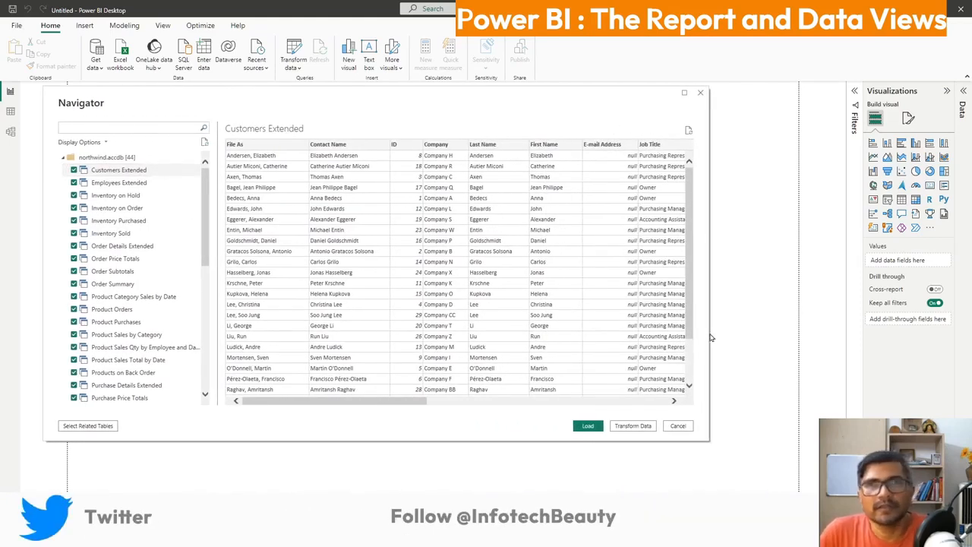
drag(710, 337, 850, 352)
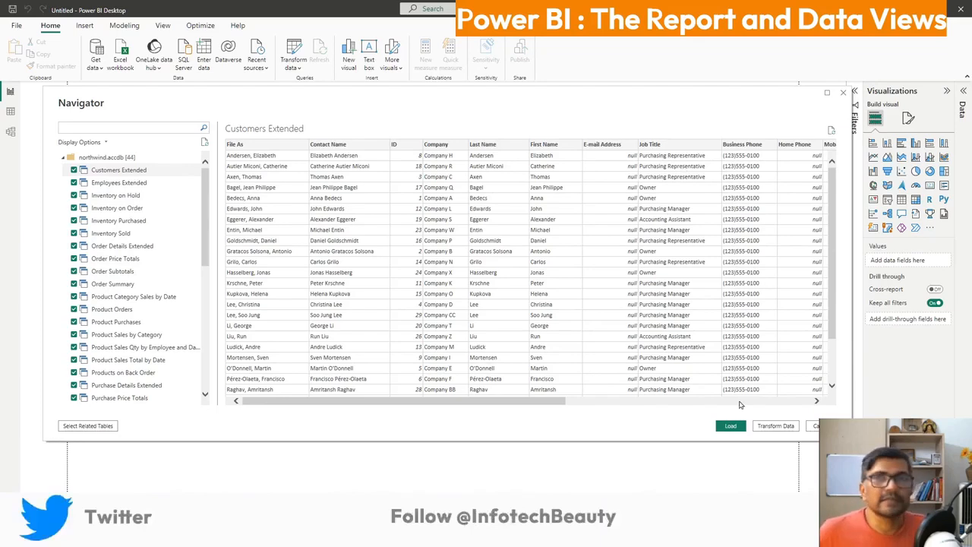
drag(557, 407, 816, 414)
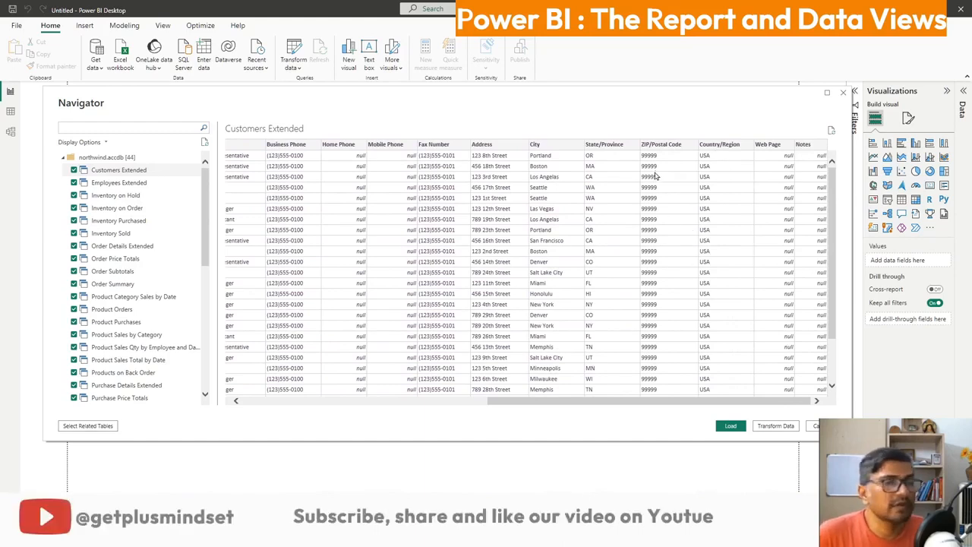
scroll(658, 290, down, 3)
scroll(658, 287, up, 3)
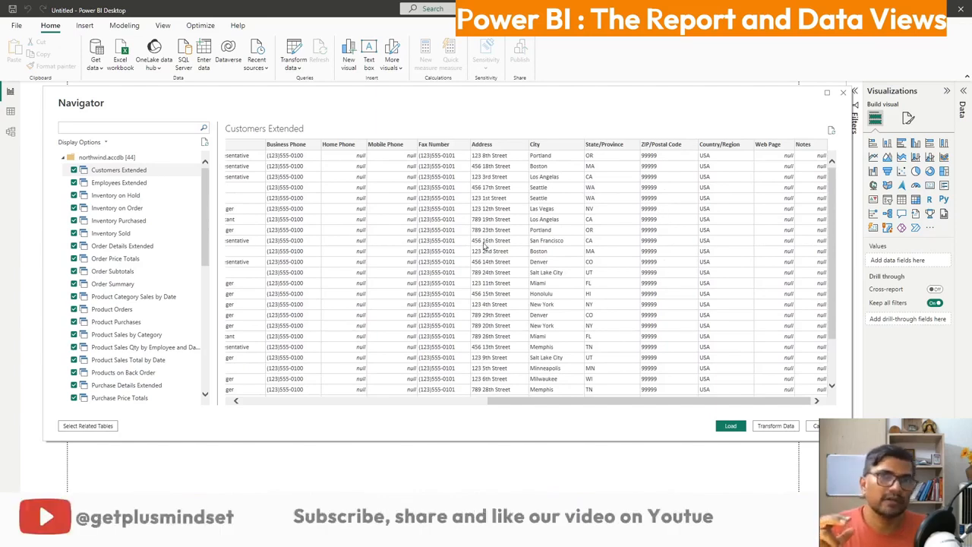
Preview Employees Extended, Inventory on Hold, Inventory on Order, Inventory Purchased, Inventory Sold and Order Details Extended one after another.
click(125, 184)
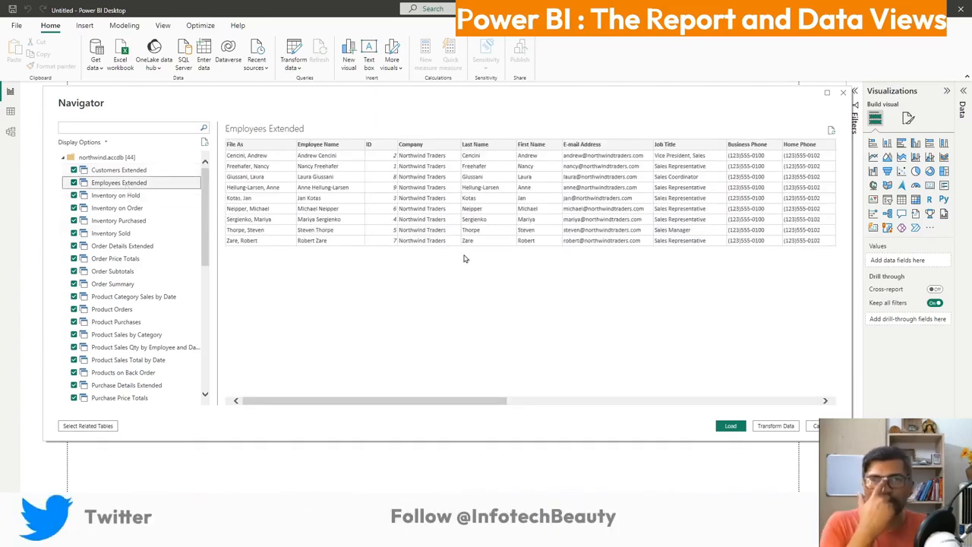
click(114, 195)
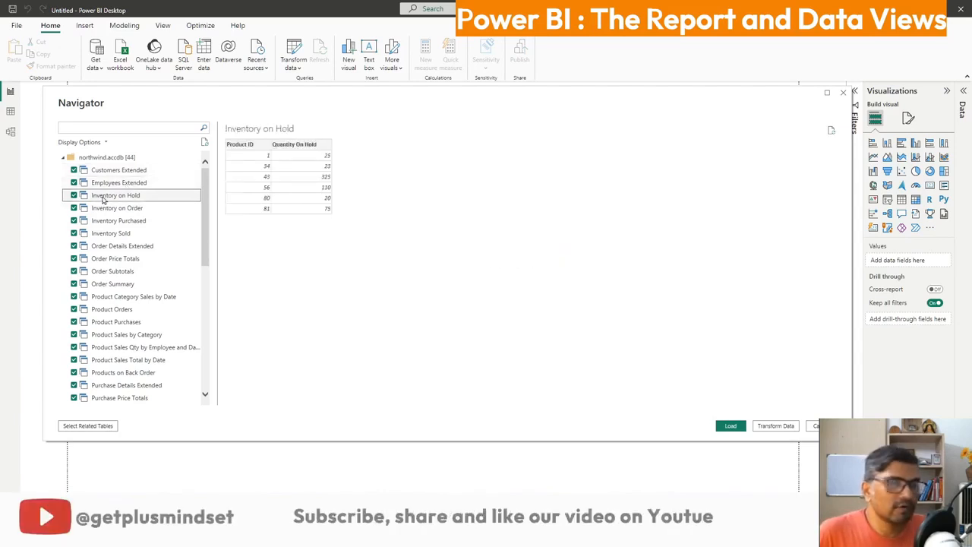
click(122, 208)
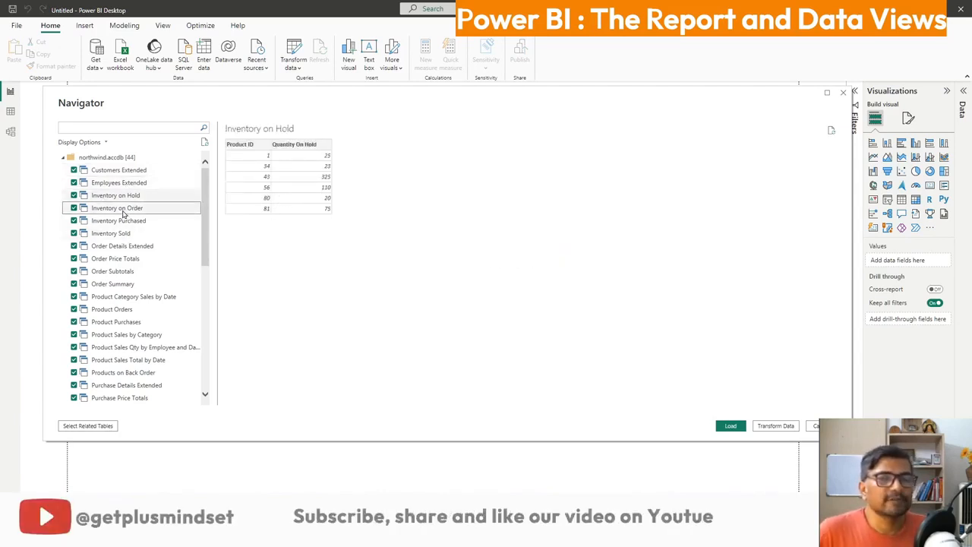
click(121, 220)
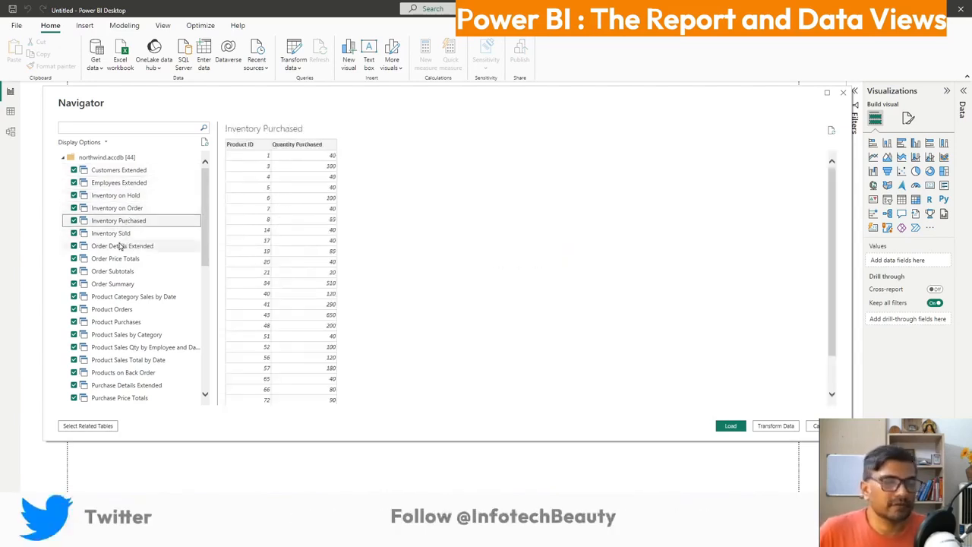
click(119, 234)
click(123, 246)
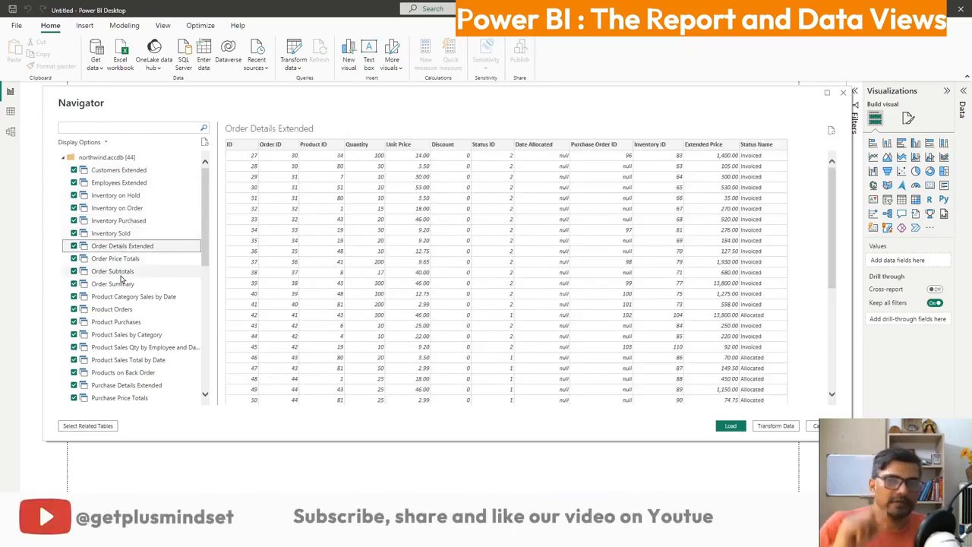
Check the rest of the northwind.accdb table list and close the Navigator without loading any data.
scroll(121, 277, down, 4)
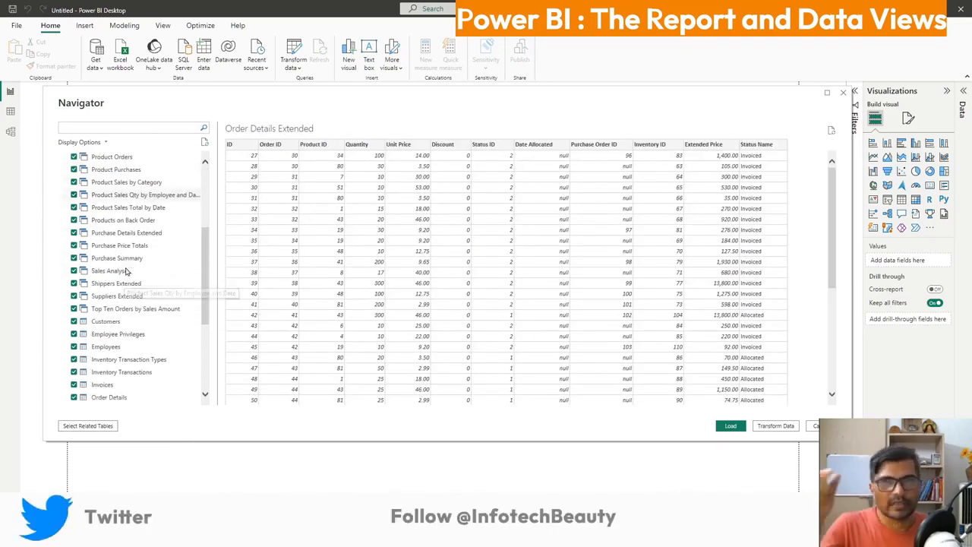
scroll(129, 273, down, 4)
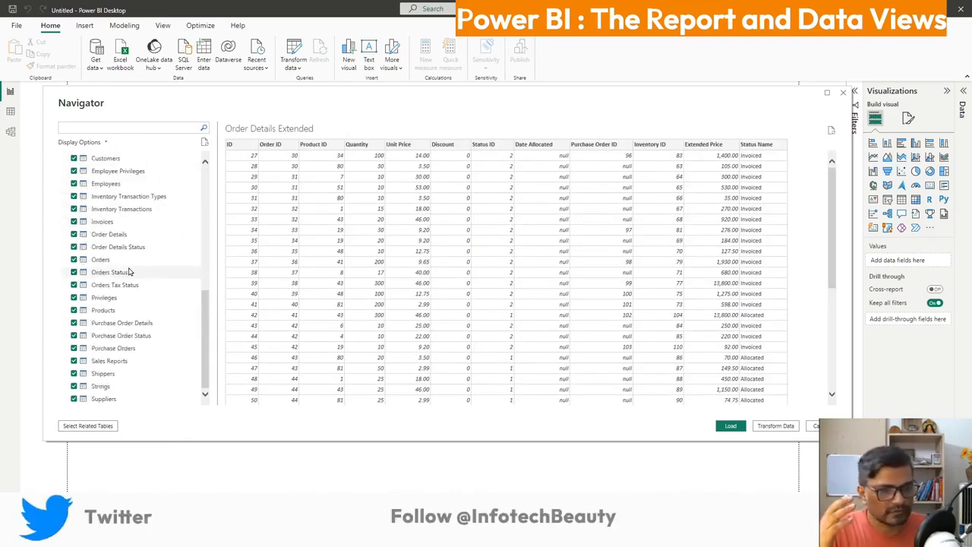
scroll(137, 321, up, 8)
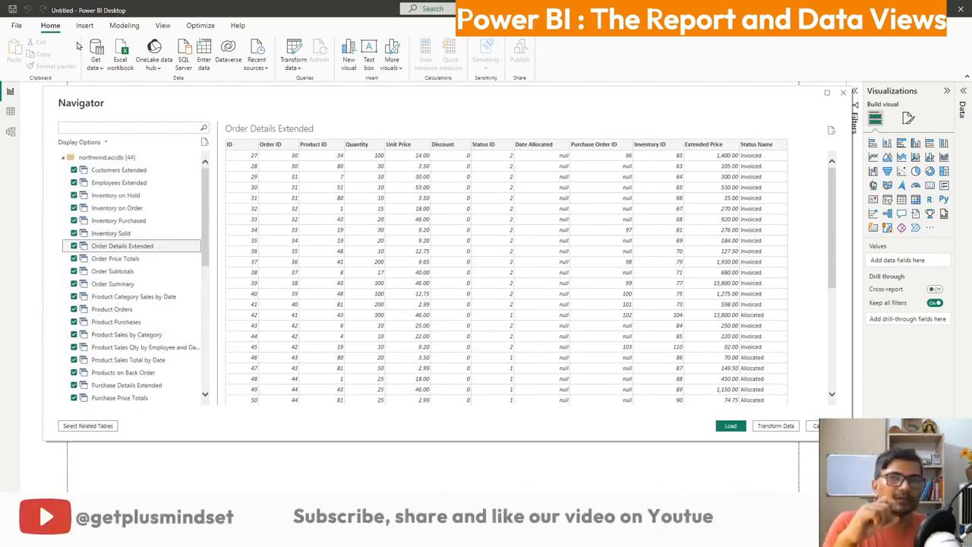
click(823, 426)
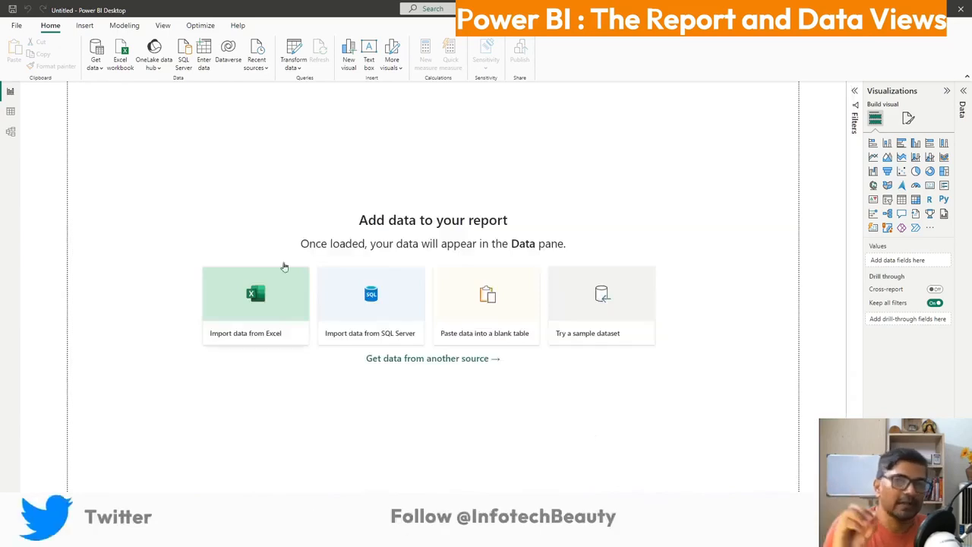
Connect to an Access database and open northwind.accdb from the gita folder in the Navigator.
click(90, 47)
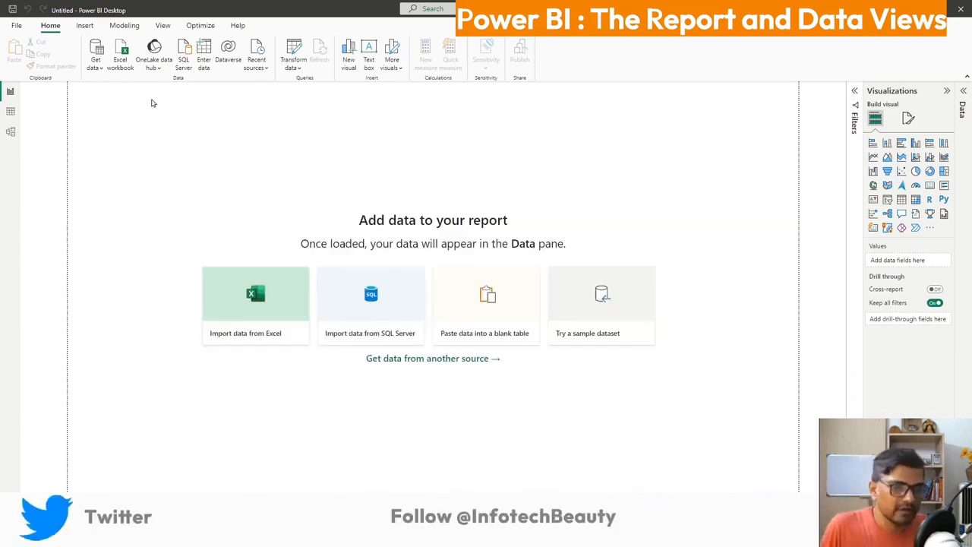
click(474, 292)
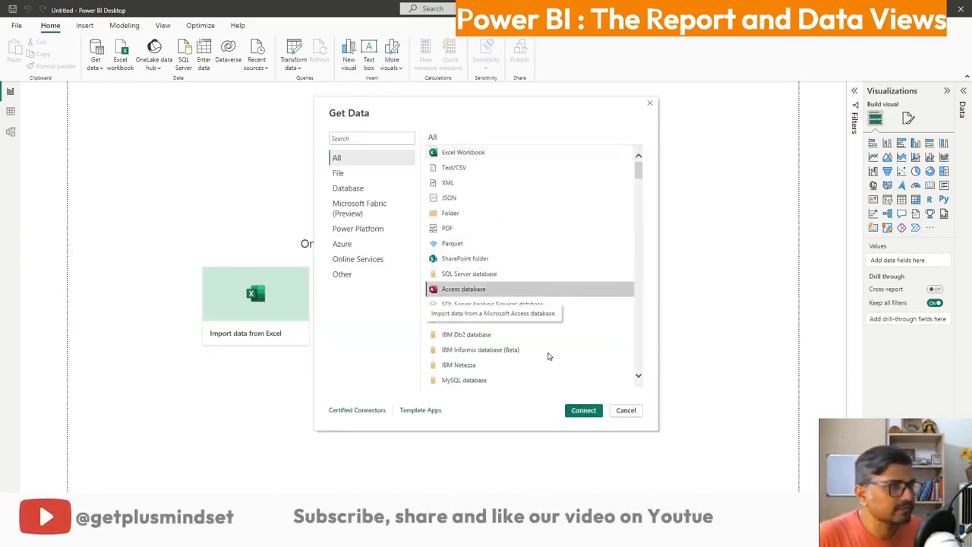
click(583, 410)
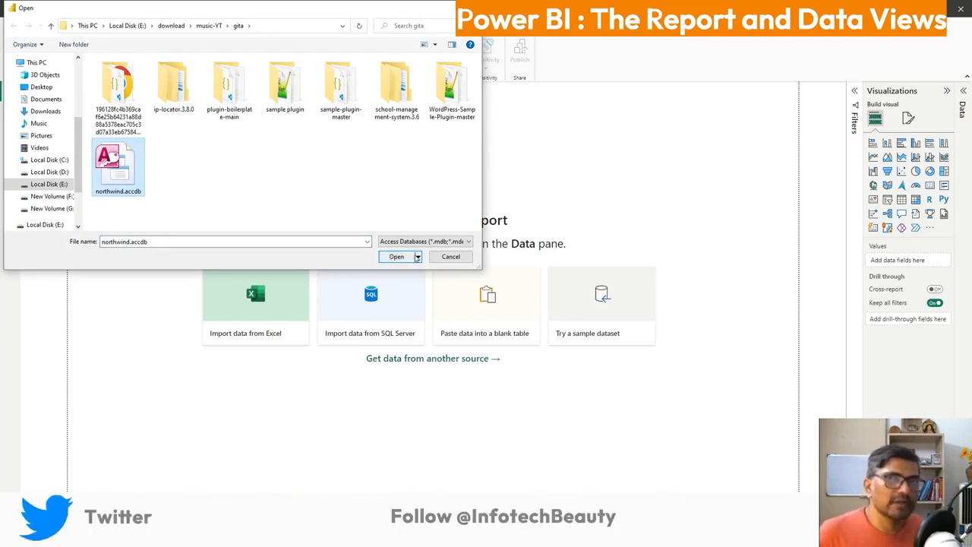
click(410, 256)
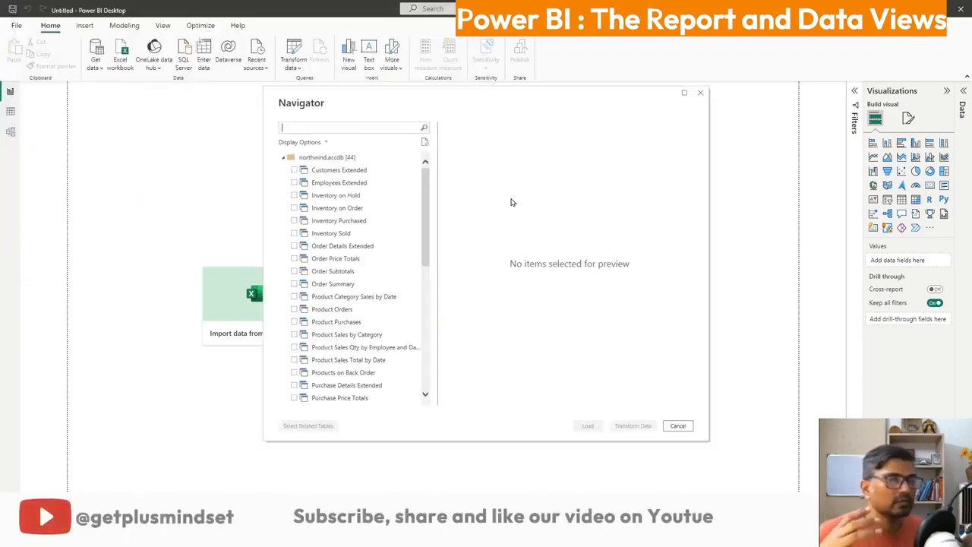
Select Customers Extended, Employees Extended, Inventory on Hold, Inventory on Order, Inventory Purchased and Inventory Sold for import.
click(294, 170)
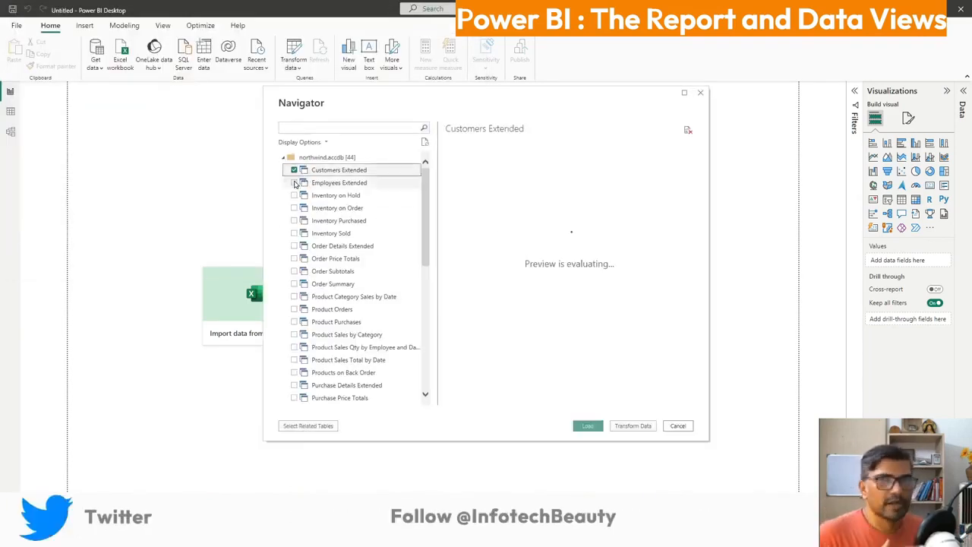
click(294, 183)
click(295, 195)
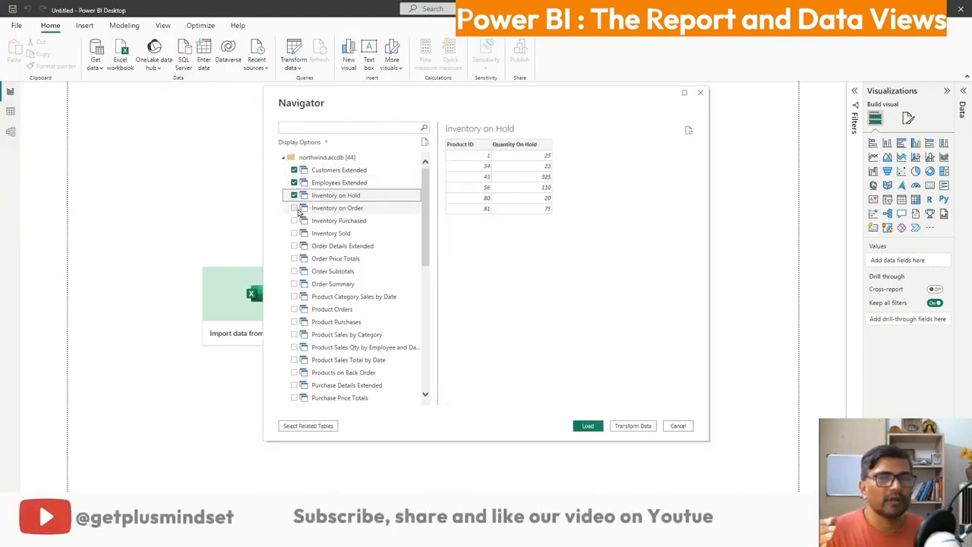
click(295, 208)
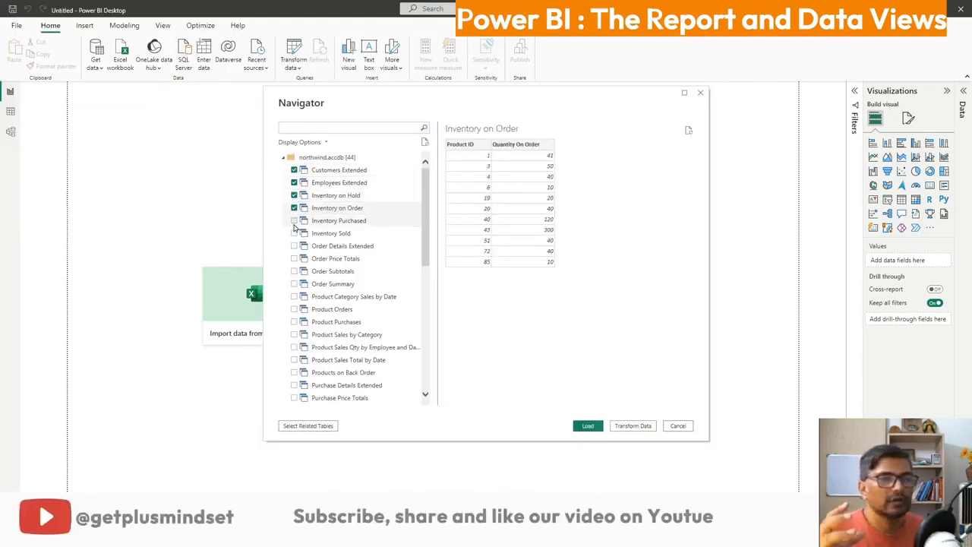
click(294, 221)
click(294, 233)
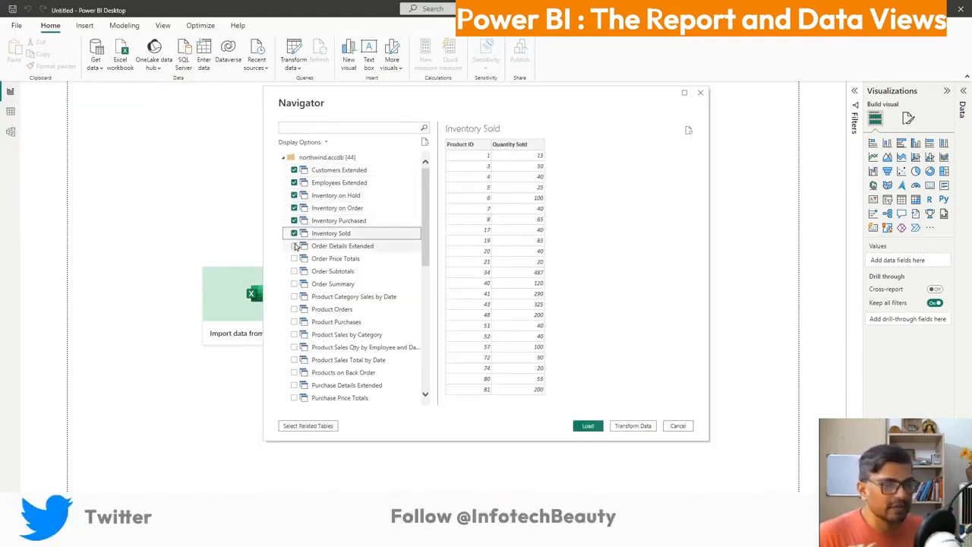
Select the order queries Order Details Extended, Order Price Totals, Order Subtotals and Order Summary for import.
click(296, 247)
scroll(297, 220, down, 1)
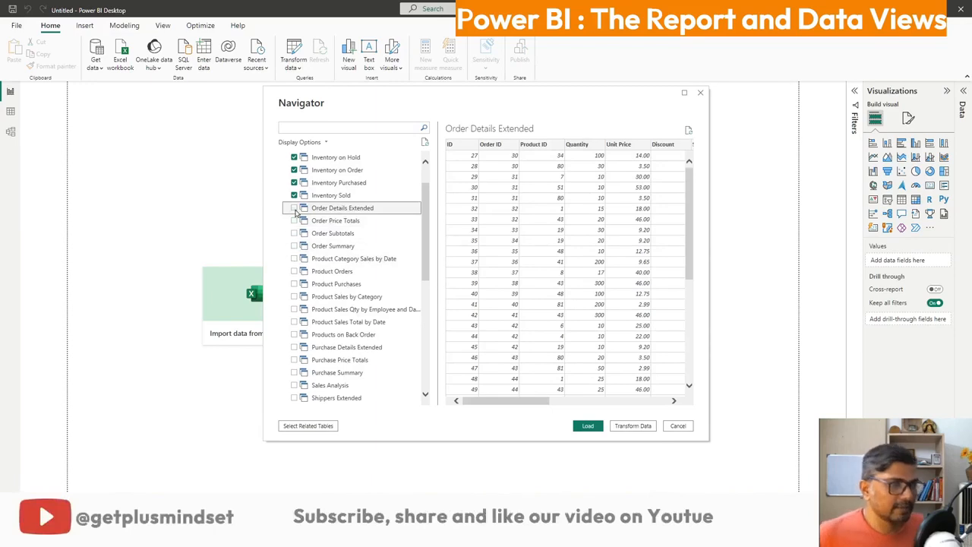
click(295, 208)
click(295, 220)
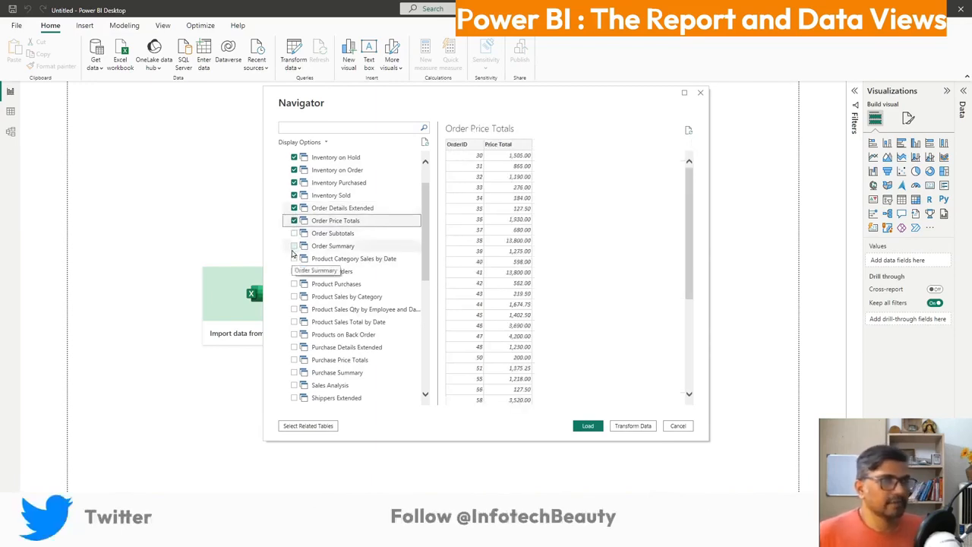
click(294, 233)
click(295, 246)
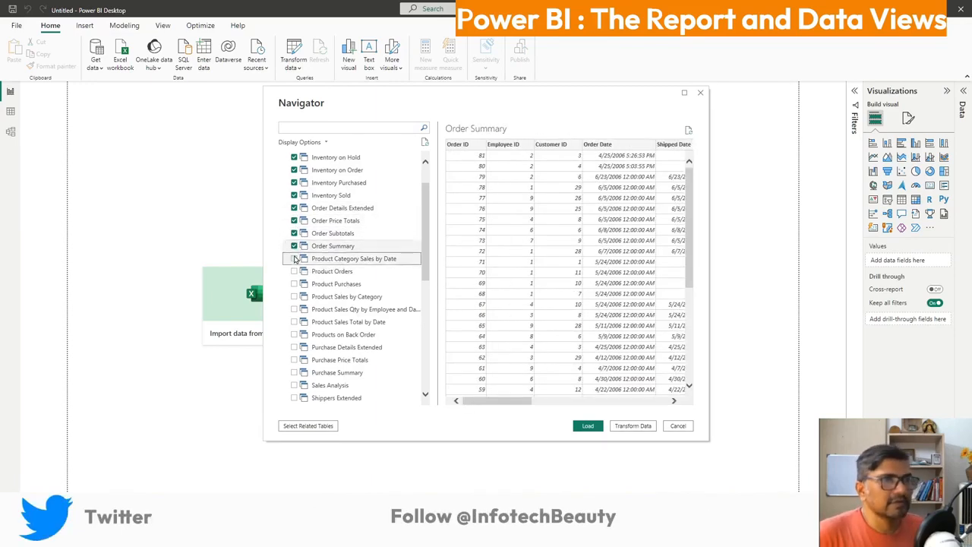
Select Product Category Sales by Date, Product Orders, Product Purchases, Product Sales by Category, Product Sales Qty by Employee and Date, and Product Sales Total by Date.
click(295, 259)
click(294, 271)
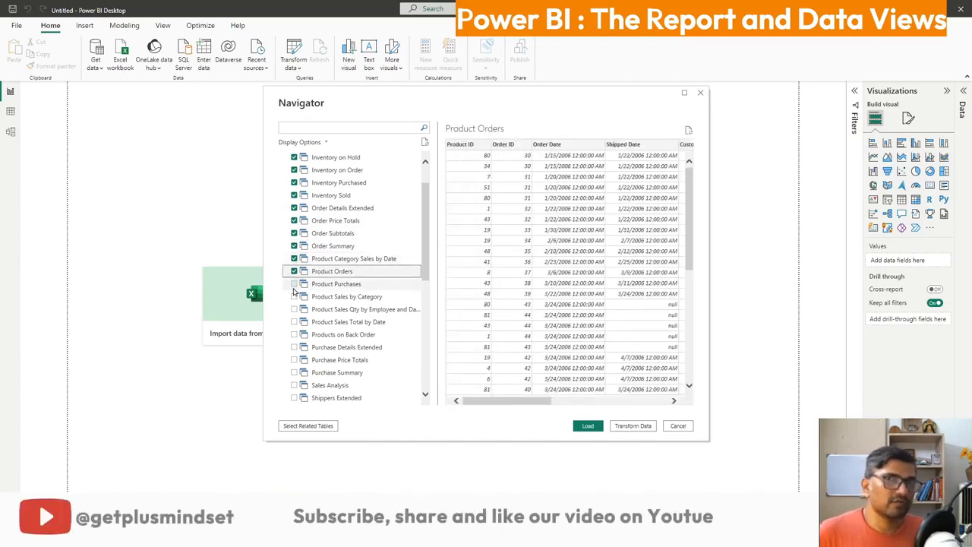
click(295, 284)
click(295, 296)
click(294, 309)
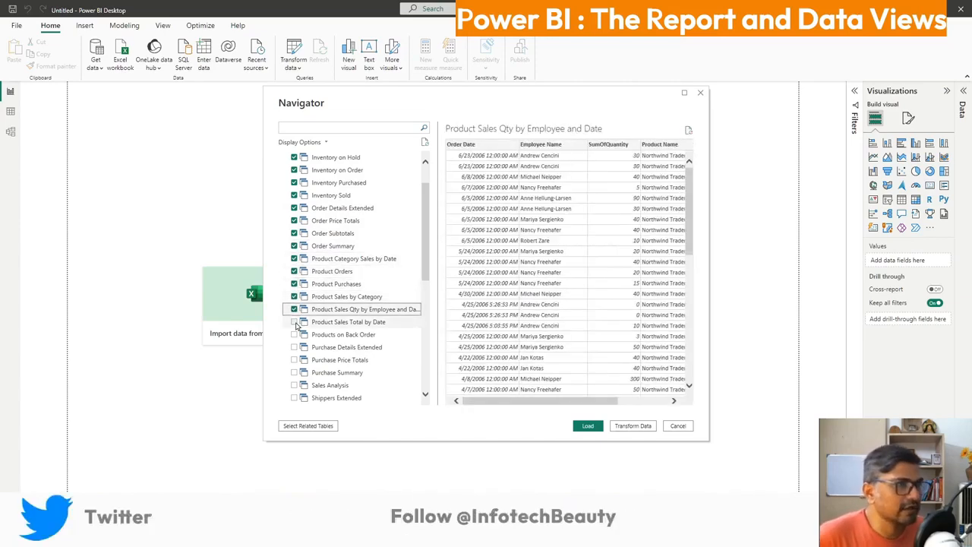
click(295, 322)
Select Products on Back Order, Purchase Details Extended, Purchase Price Totals and Purchase Summary for import.
scroll(296, 324, down, 2)
click(295, 258)
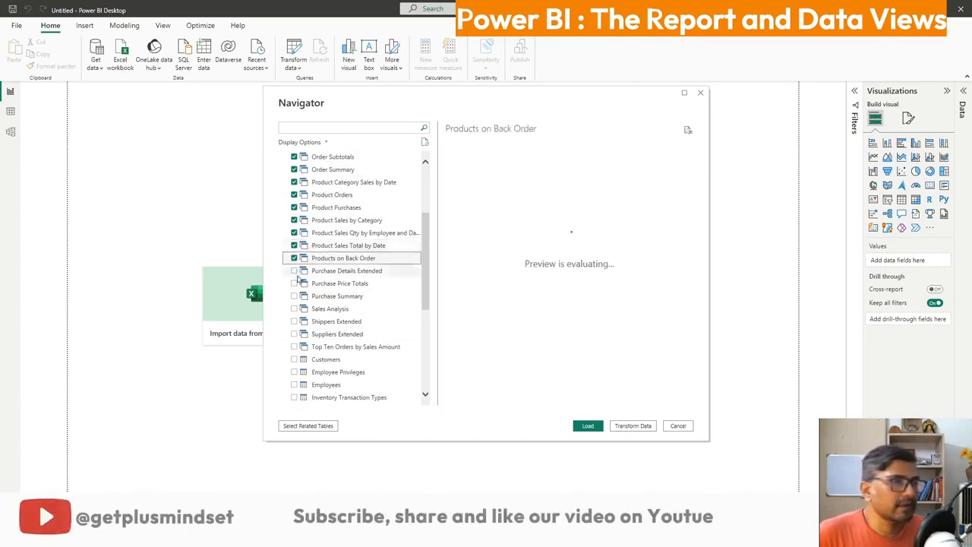
click(295, 271)
click(295, 284)
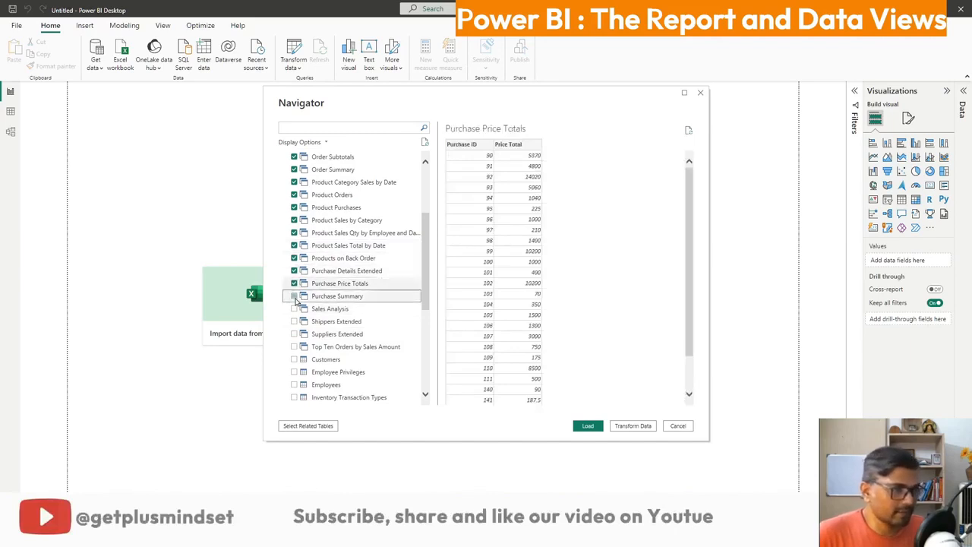
click(294, 296)
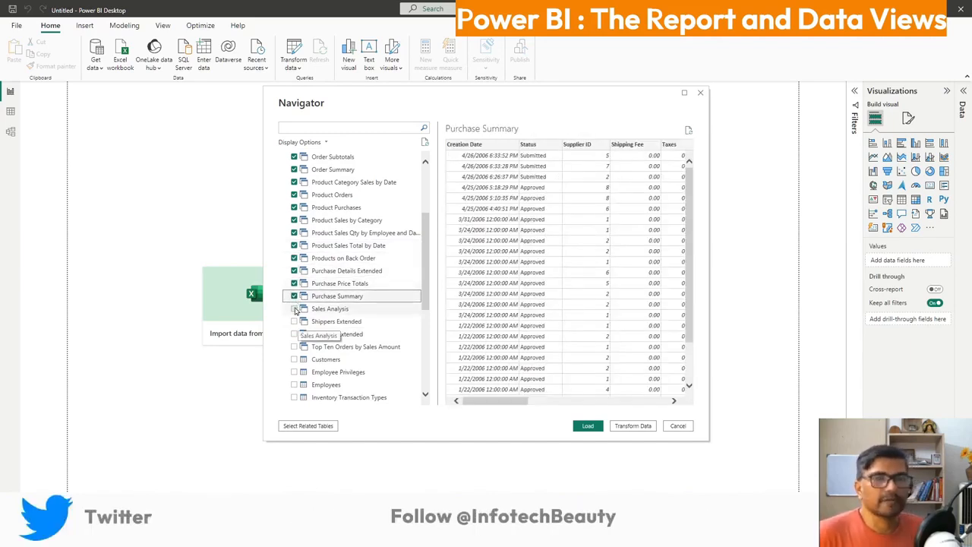
Select the remaining queries: Sales Analysis, Shippers Extended, Suppliers Extended and Top Ten Orders by Sales Amount.
click(294, 308)
click(294, 321)
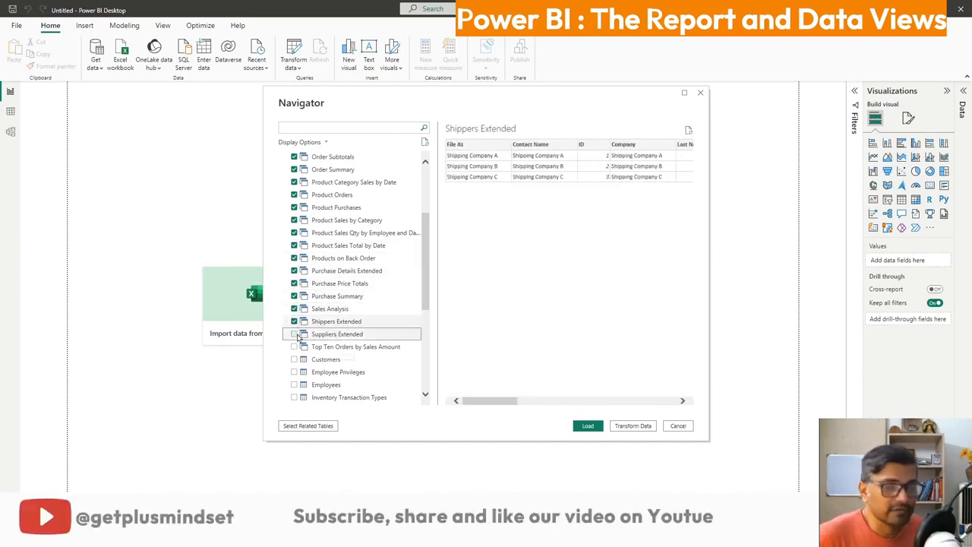
click(295, 334)
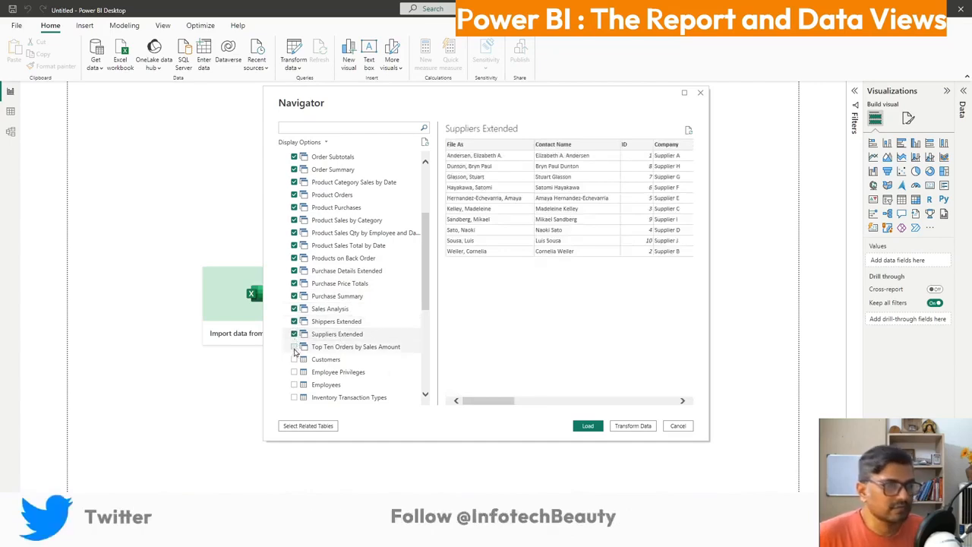
click(295, 346)
Select the tables Customers, Employee Privileges, Employees, Inventory Transaction Types, Inventory Transactions and Invoices for import.
click(295, 360)
click(294, 372)
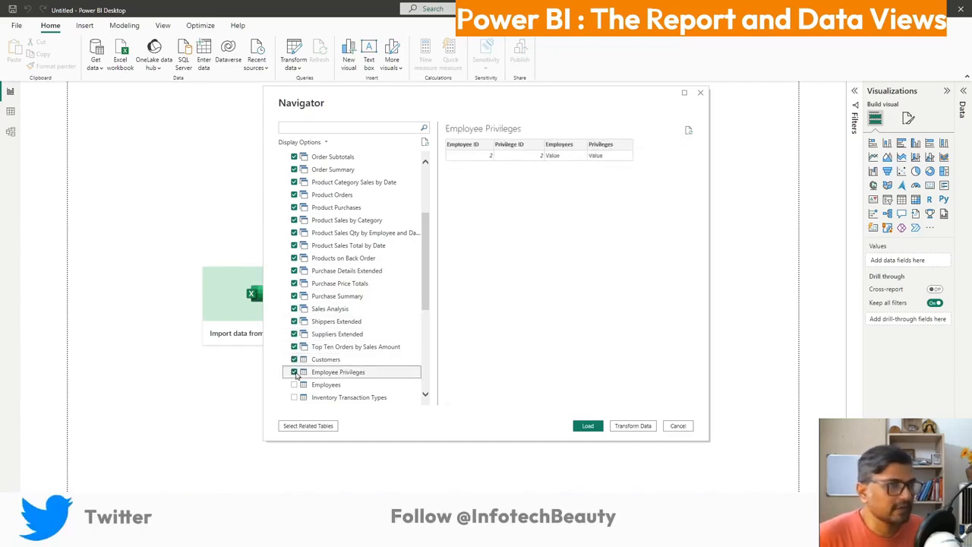
scroll(295, 360, down, 1)
click(295, 346)
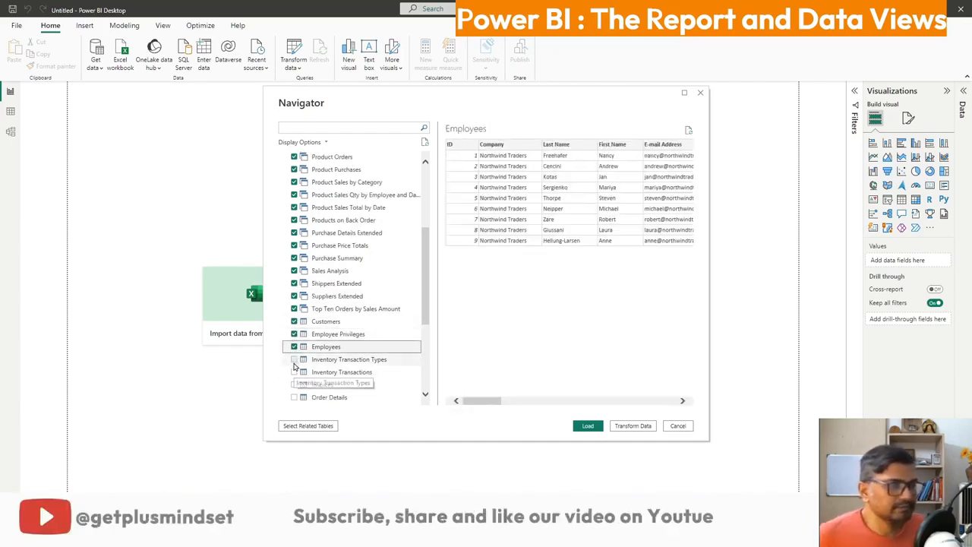
click(294, 359)
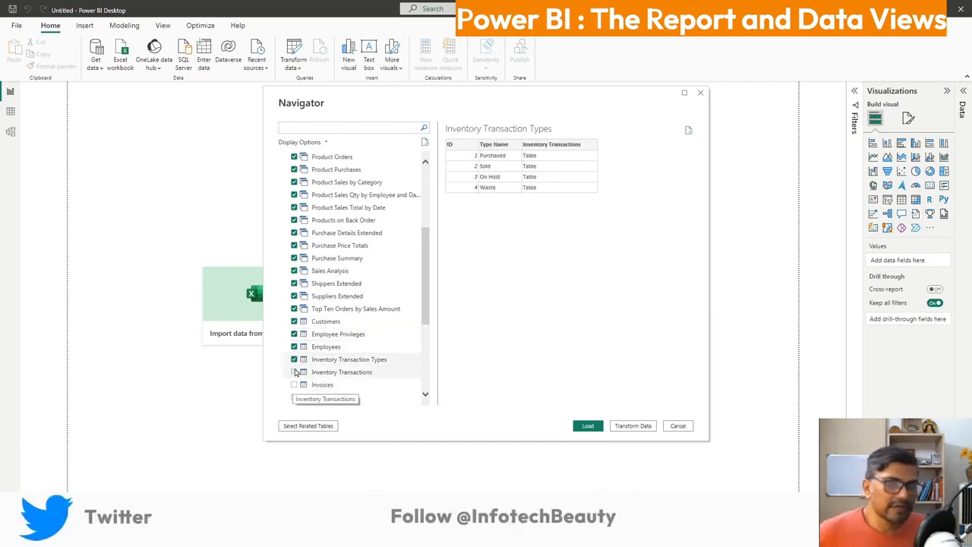
click(294, 372)
click(295, 372)
click(295, 384)
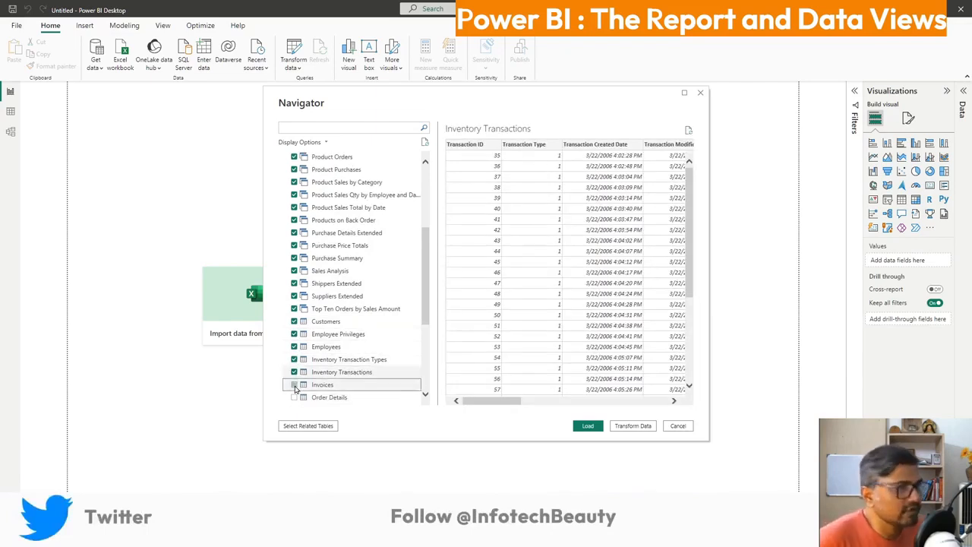
Add Order Details, Order Details Status, Orders, Orders Status, Orders Tax Status, Privileges and Products to the selected tables.
scroll(295, 384, down, 2)
click(294, 322)
click(295, 333)
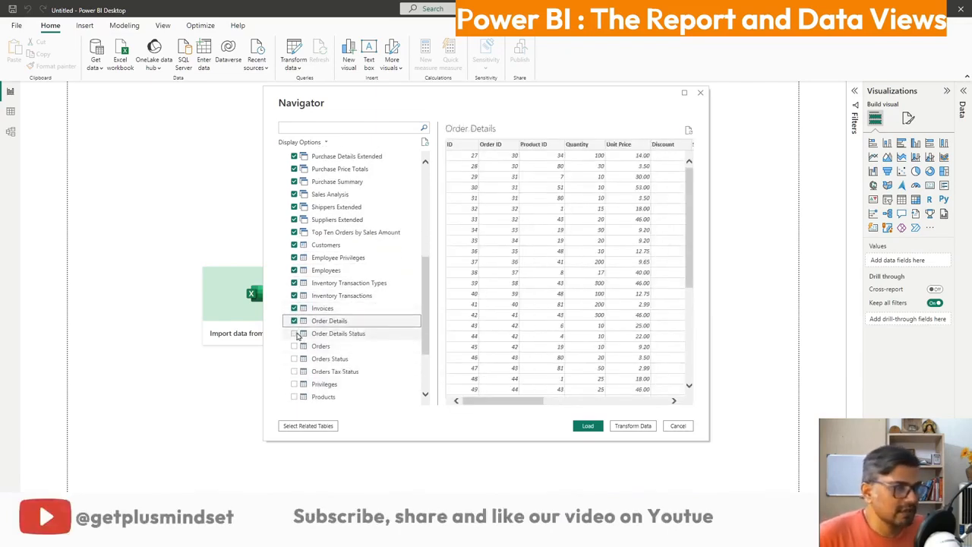
click(295, 346)
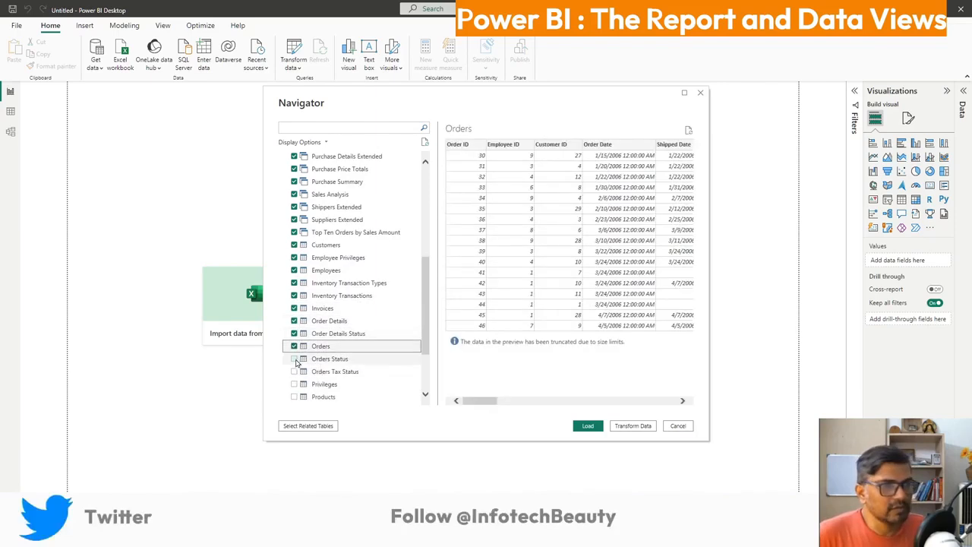
click(295, 359)
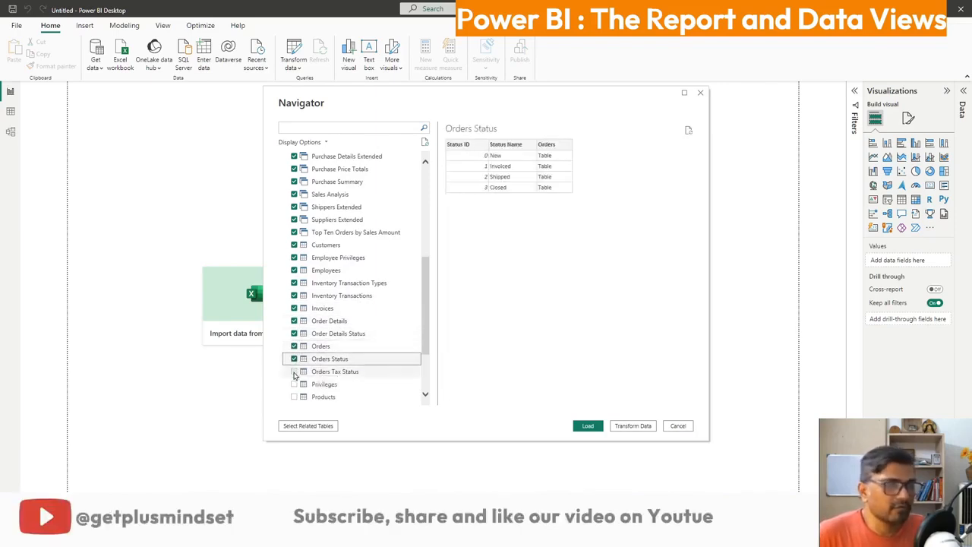
click(294, 371)
click(294, 384)
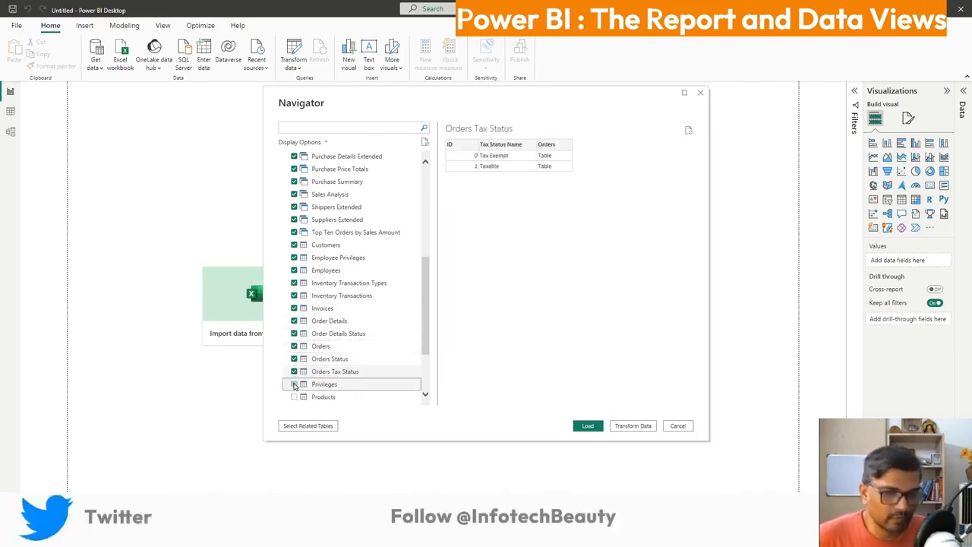
click(294, 397)
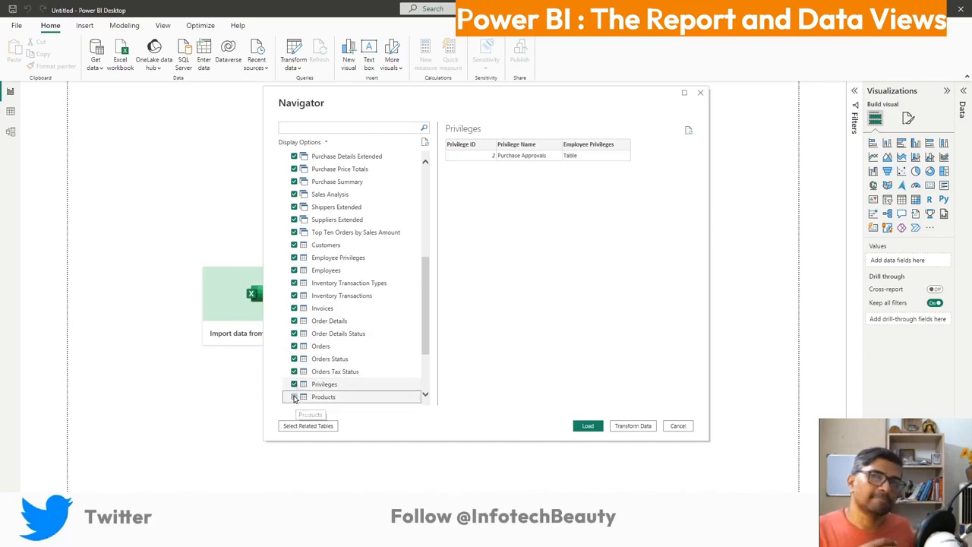
Select the last tables: Purchase Order Details, Purchase Order Status, Purchase Orders, Sales Reports, Shippers, Strings and Suppliers.
scroll(380, 357, down, 1)
scroll(384, 344, down, 1)
click(294, 323)
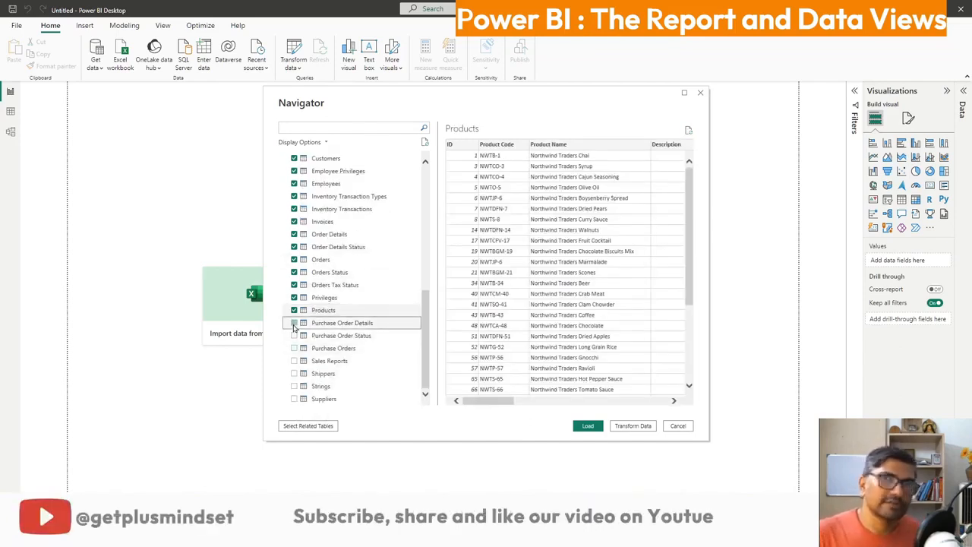
click(295, 335)
click(294, 348)
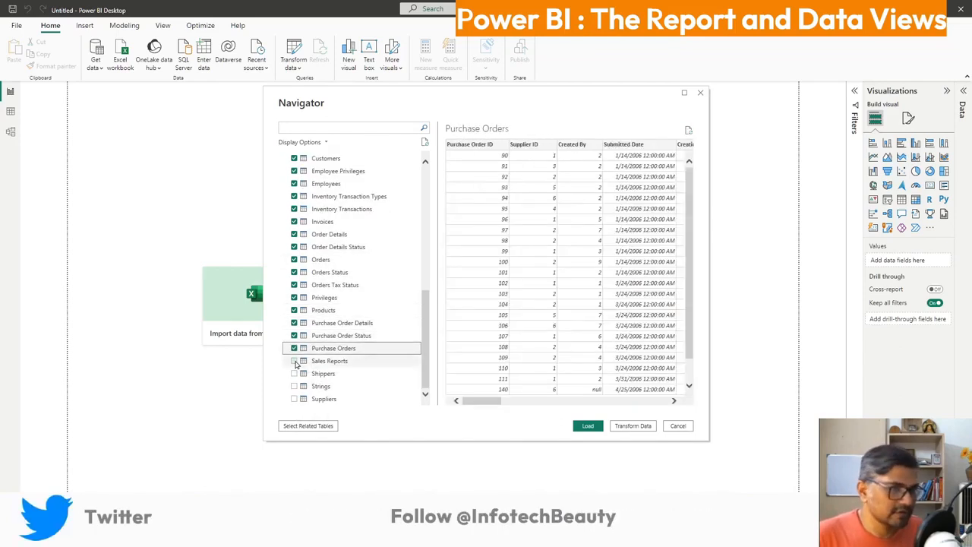
click(295, 360)
click(294, 373)
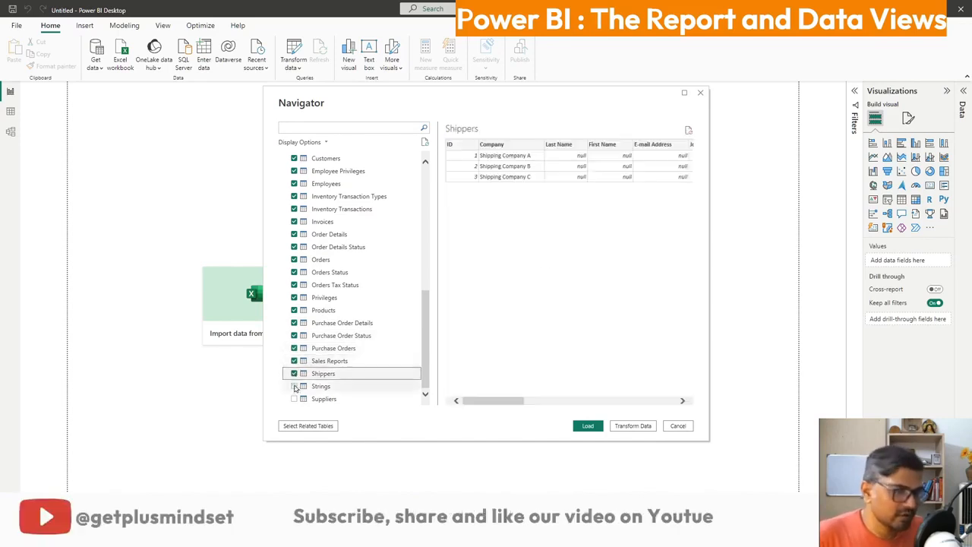
click(295, 386)
click(294, 399)
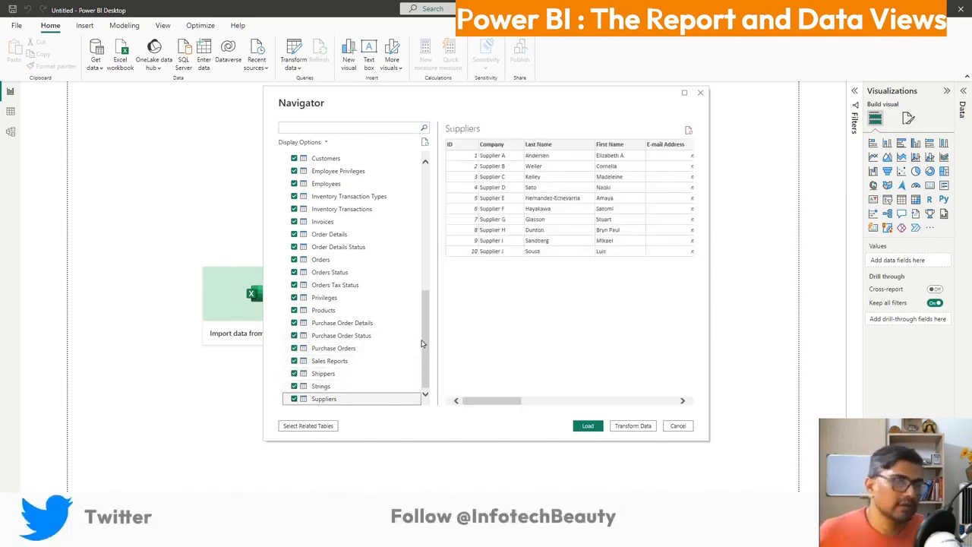
Review the selection and the remaining columns of the Suppliers preview, and load all selected northwind.accdb tables and queries.
drag(425, 358, 453, 206)
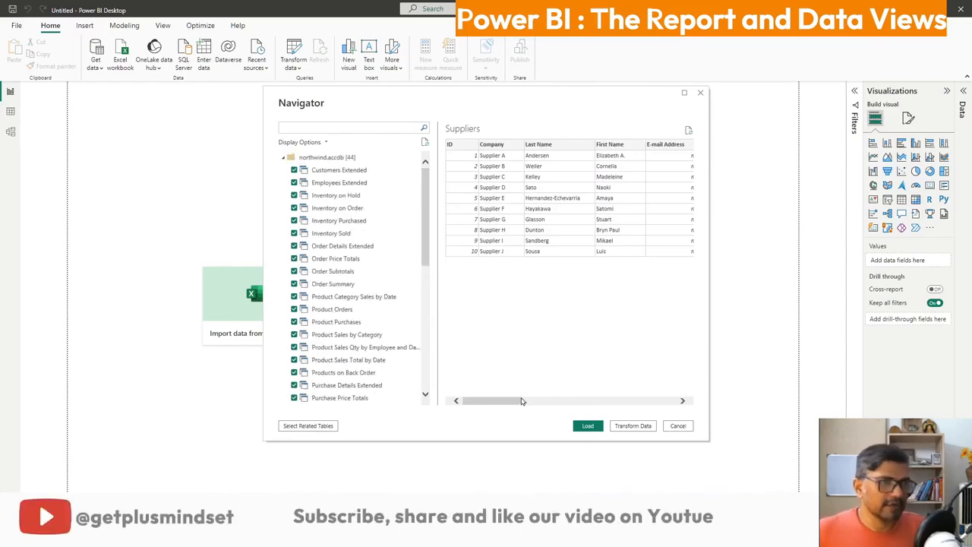
drag(509, 402, 664, 402)
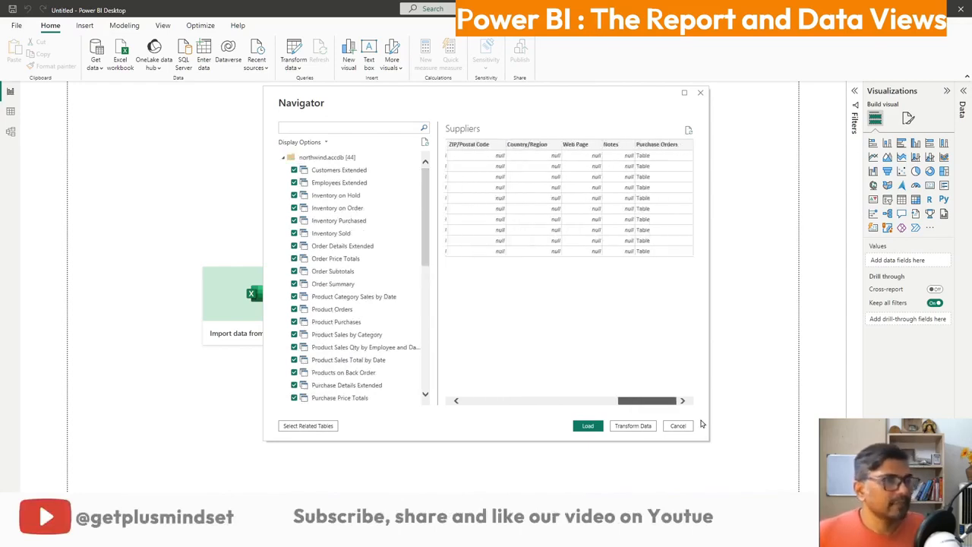
click(588, 426)
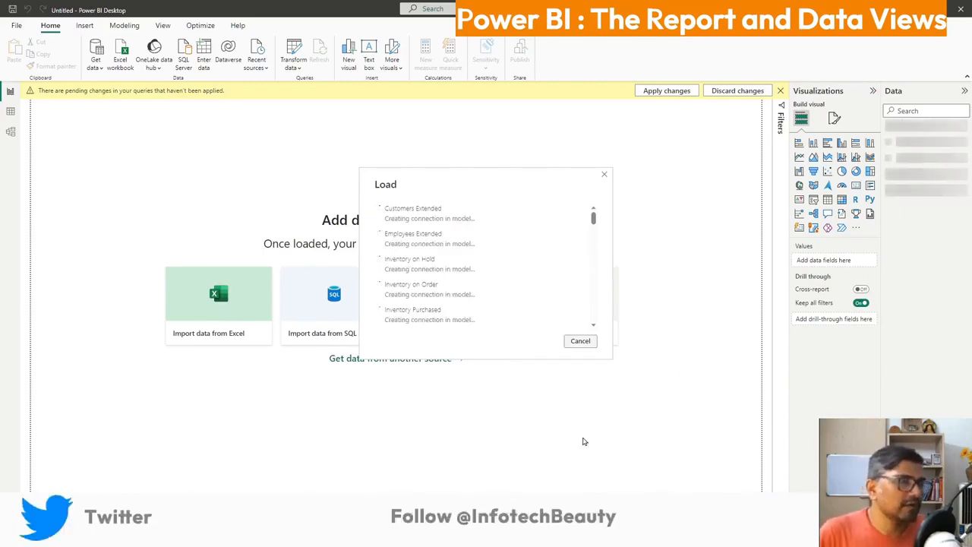
Switch to the ChatGPT page in the browser that explains the Power BI Report and Data views.
mouse_move(407, 533)
click(383, 465)
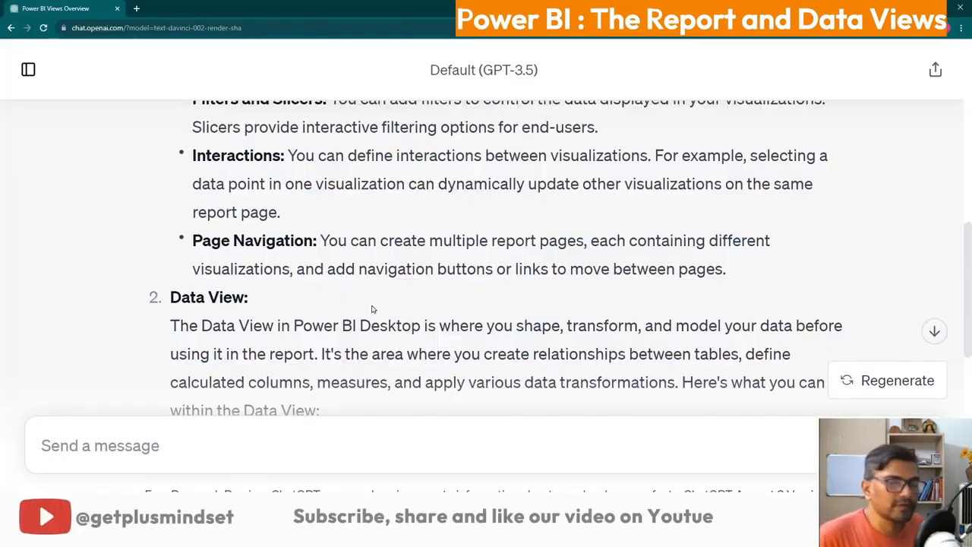
Read the Report View section of the ChatGPT explanation and return to the Report view in Power BI Desktop.
scroll(372, 309, up, 10)
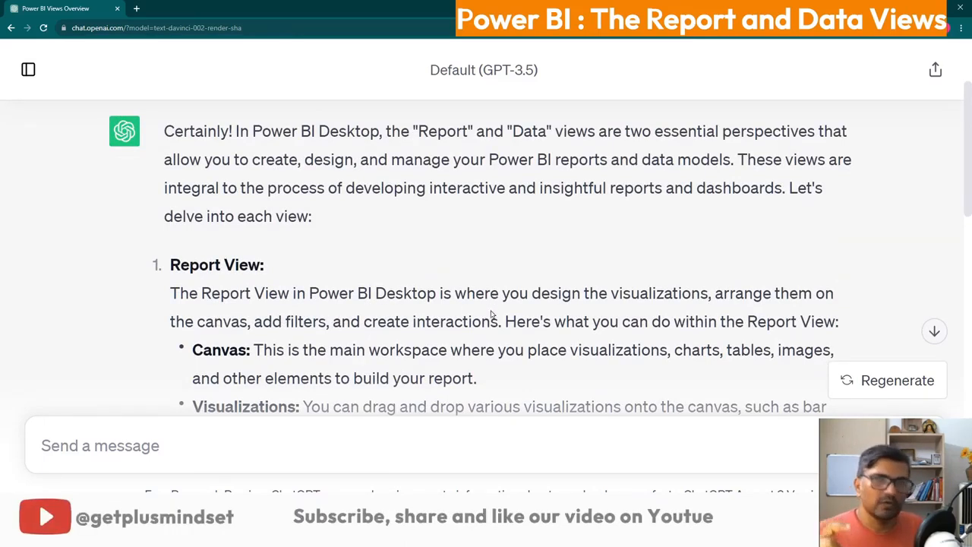
scroll(62, 277, down, 1)
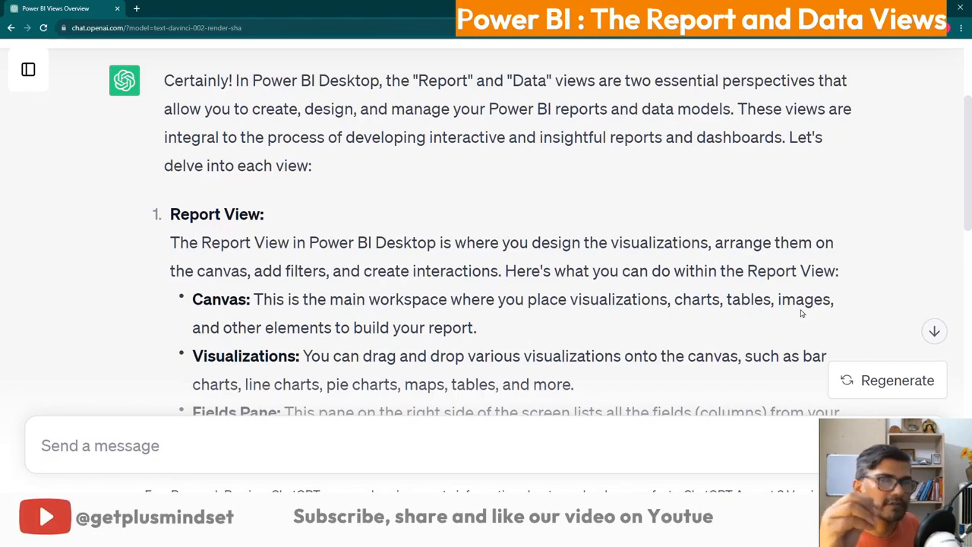
scroll(231, 346, down, 1)
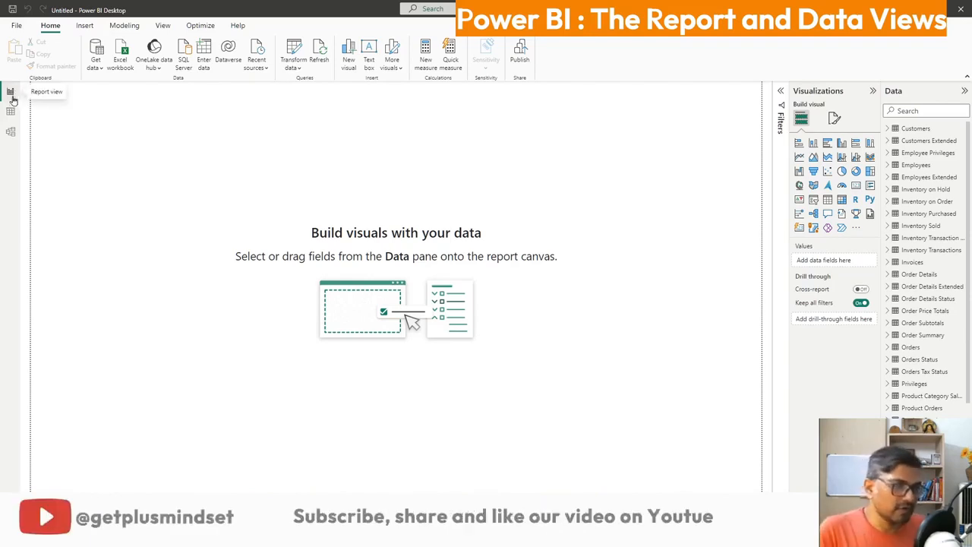
Look through the loaded tables, open the Model view and examine the relationship diagram down to the Invoices table.
scroll(944, 323, down, 4)
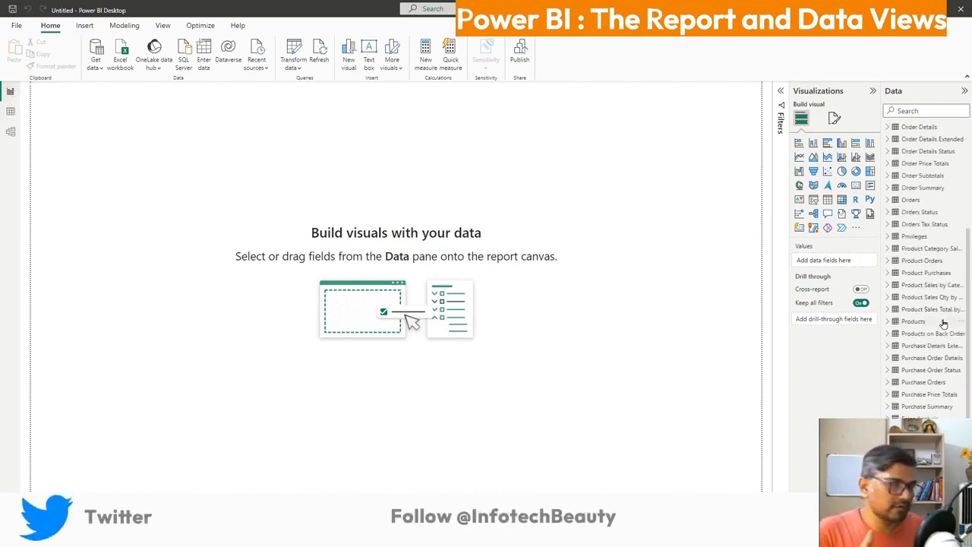
click(9, 136)
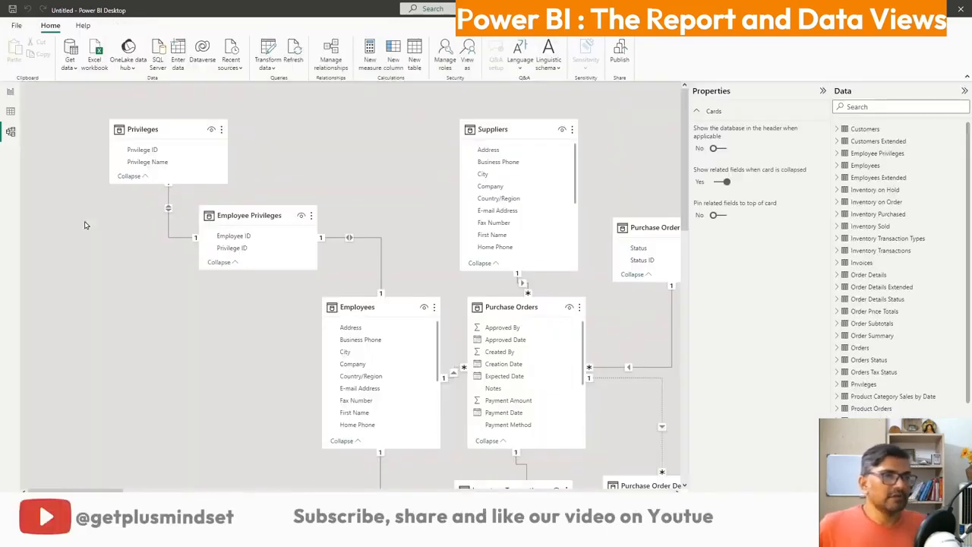
scroll(465, 315, down, 10)
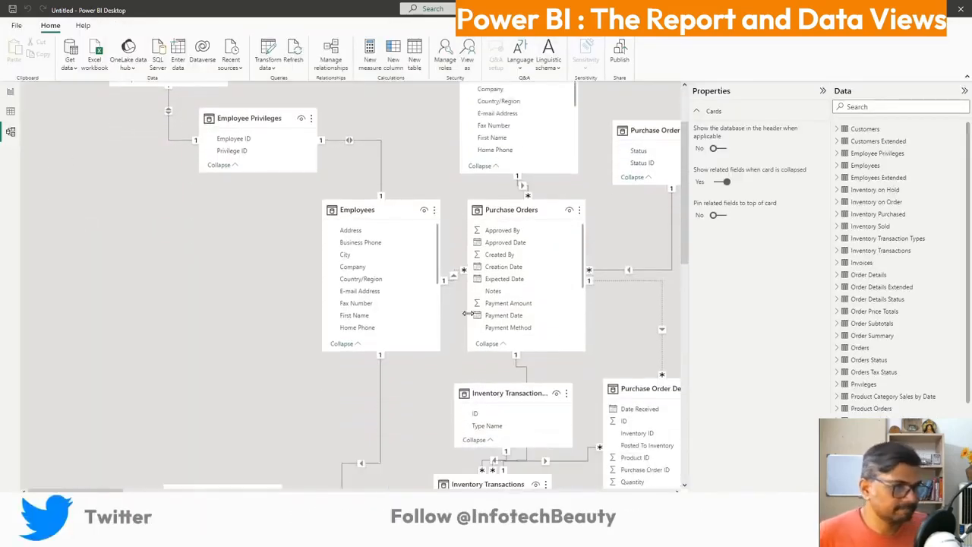
scroll(467, 321, down, 1)
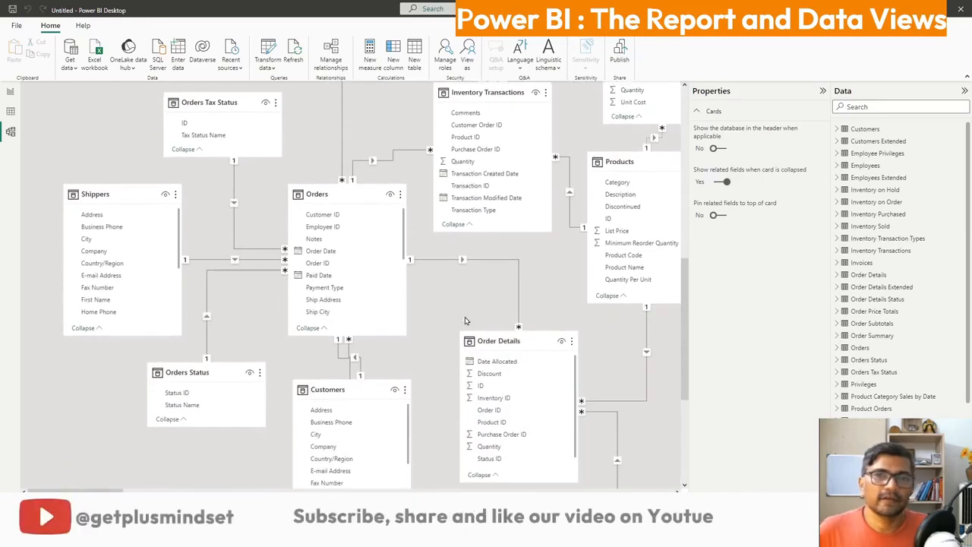
scroll(466, 320, down, 5)
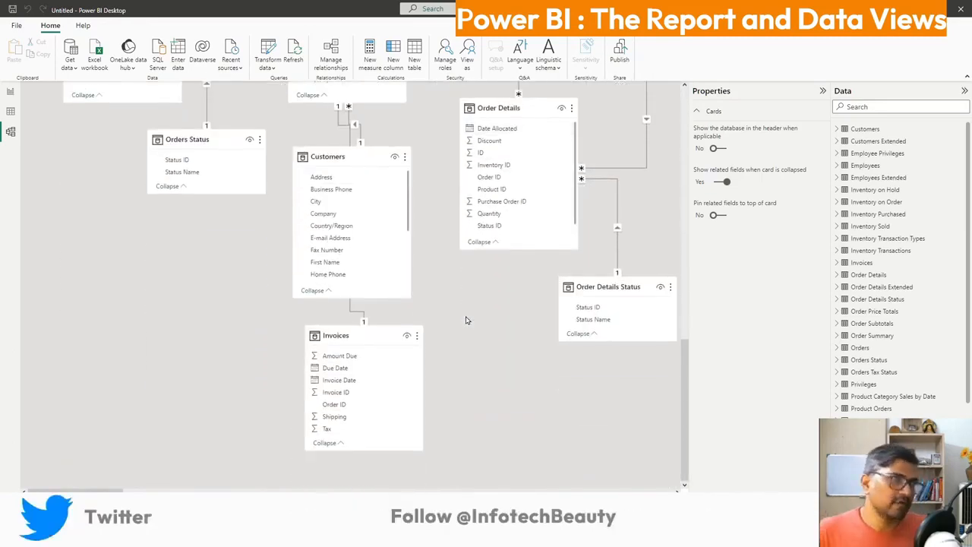
scroll(466, 320, up, 10)
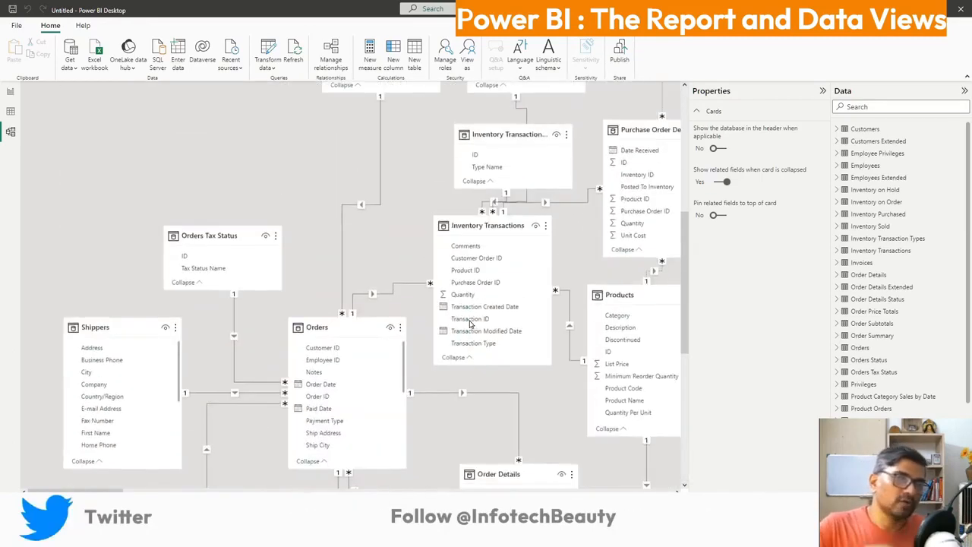
Collapse the Properties pane to widen the diagram, and bring the Privileges and Suppliers tables into view.
click(820, 92)
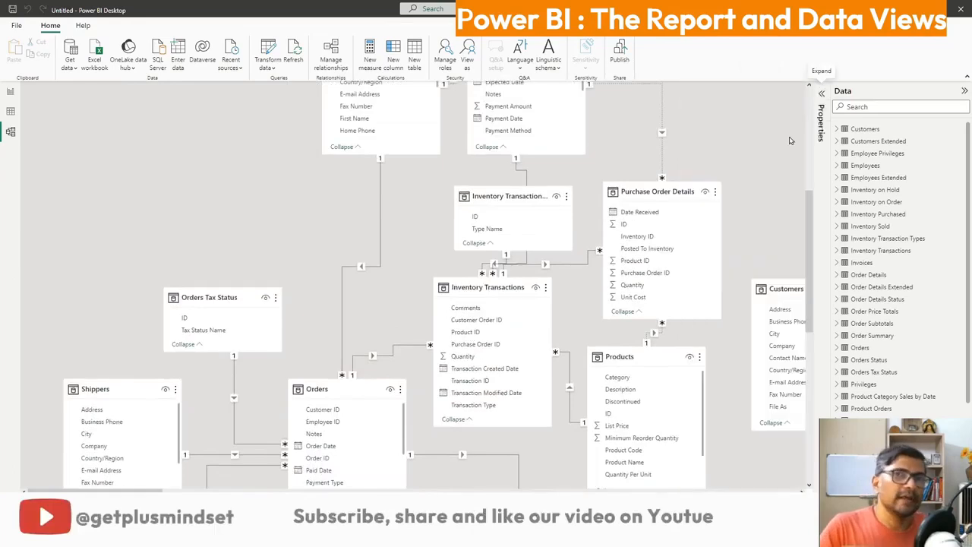
scroll(474, 232, down, 2)
scroll(474, 232, up, 5)
scroll(474, 231, up, 1)
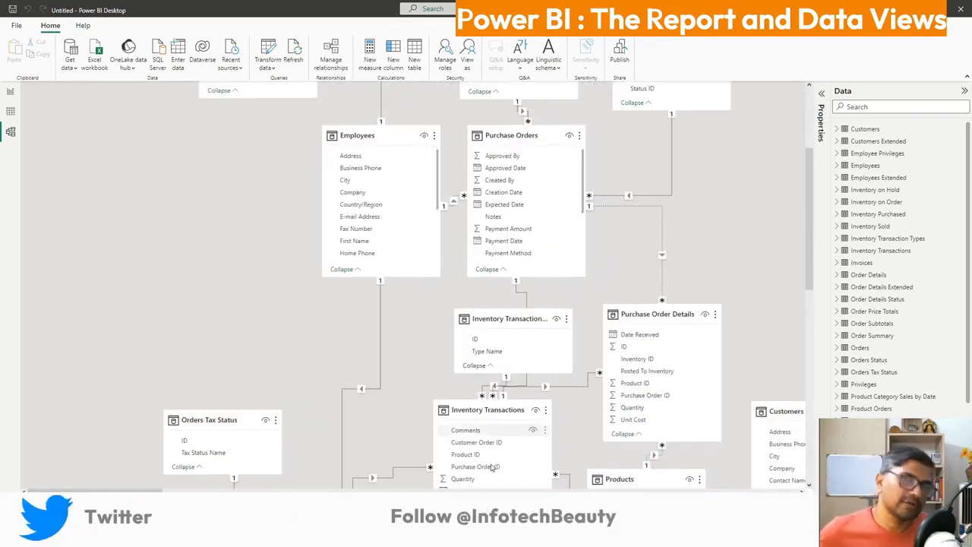
mouse_move(130, 491)
mouse_down()
mouse_move(205, 490)
mouse_move(139, 490)
mouse_up()
scroll(507, 283, up, 5)
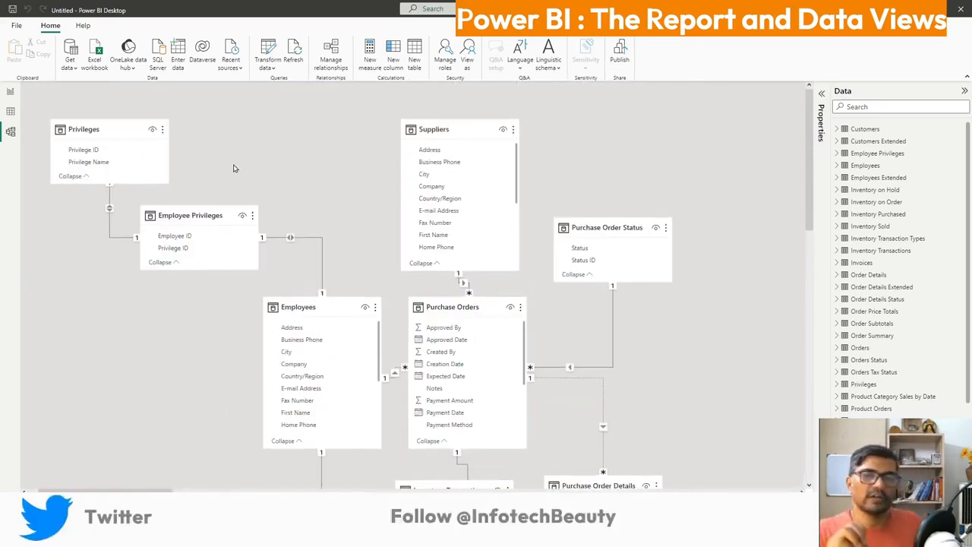
Shorten the Privileges card slightly and enlarge the Employees card to show its fields down to Mobile Phone.
click(85, 183)
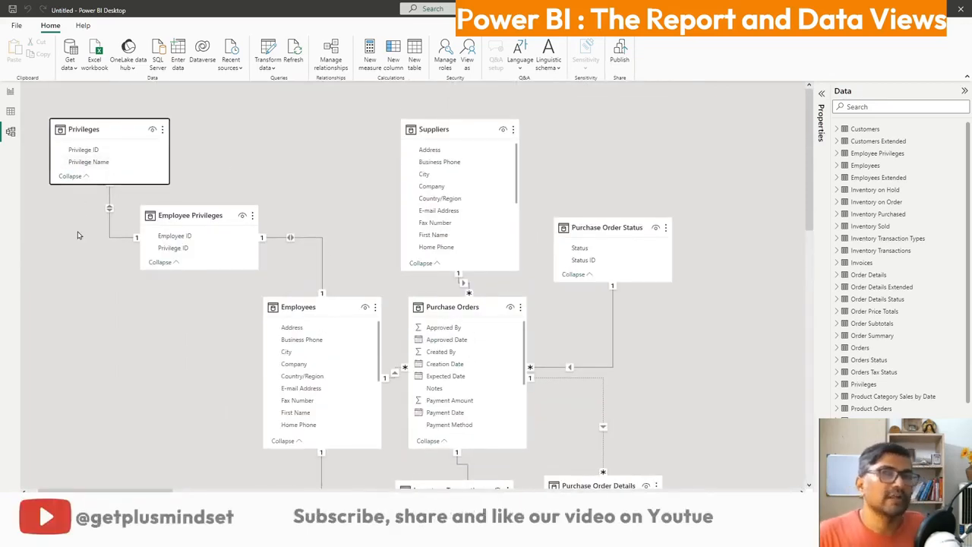
mouse_move(96, 182)
mouse_down()
mouse_move(96, 224)
mouse_move(96, 180)
mouse_up()
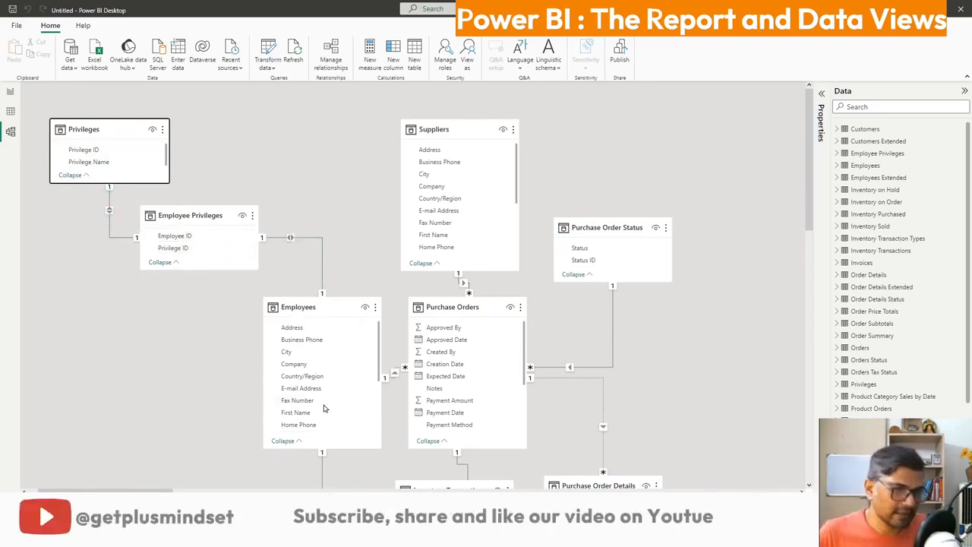
drag(314, 448, 314, 498)
scroll(325, 430, down, 2)
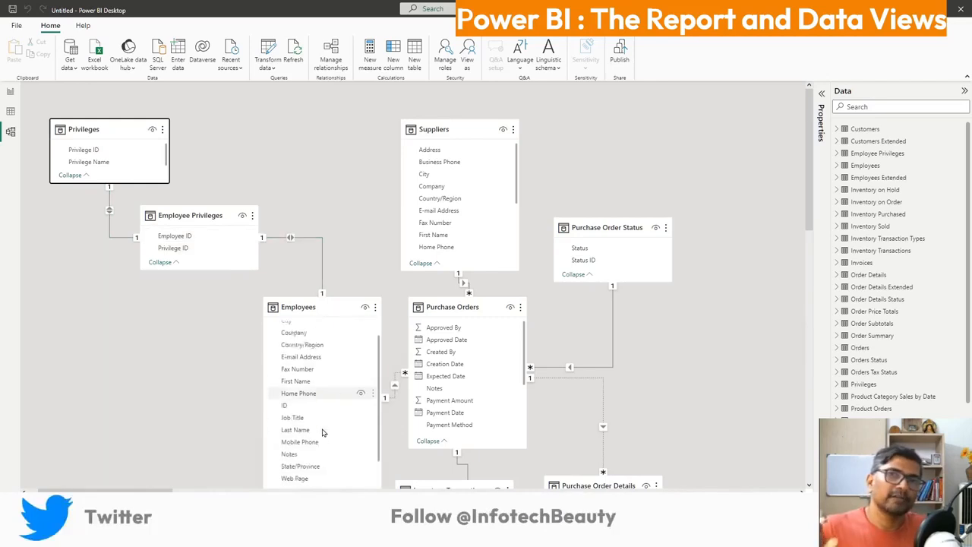
scroll(636, 336, down, 2)
scroll(279, 256, up, 1)
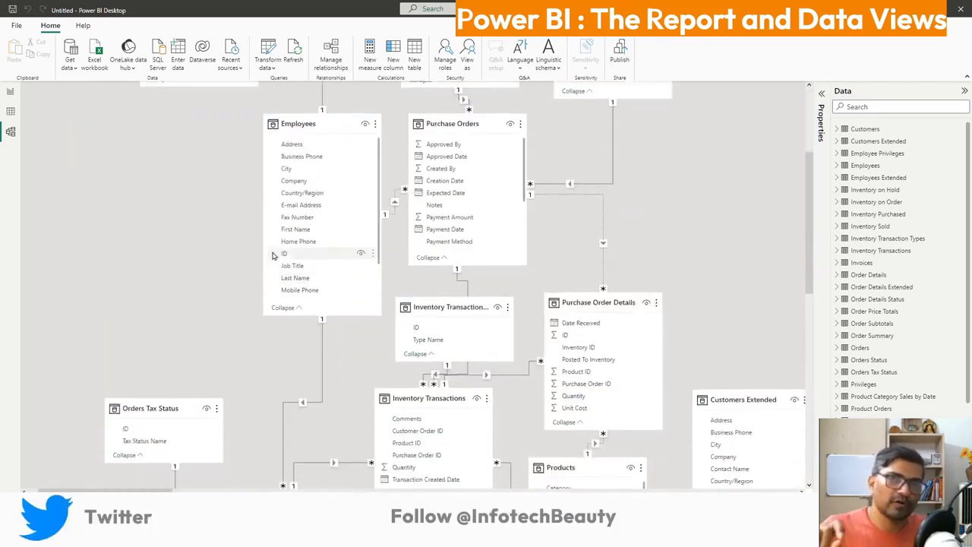
Check which fields link the Employee Privileges table to the Employees table.
scroll(219, 261, up, 1)
scroll(219, 261, up, 1)
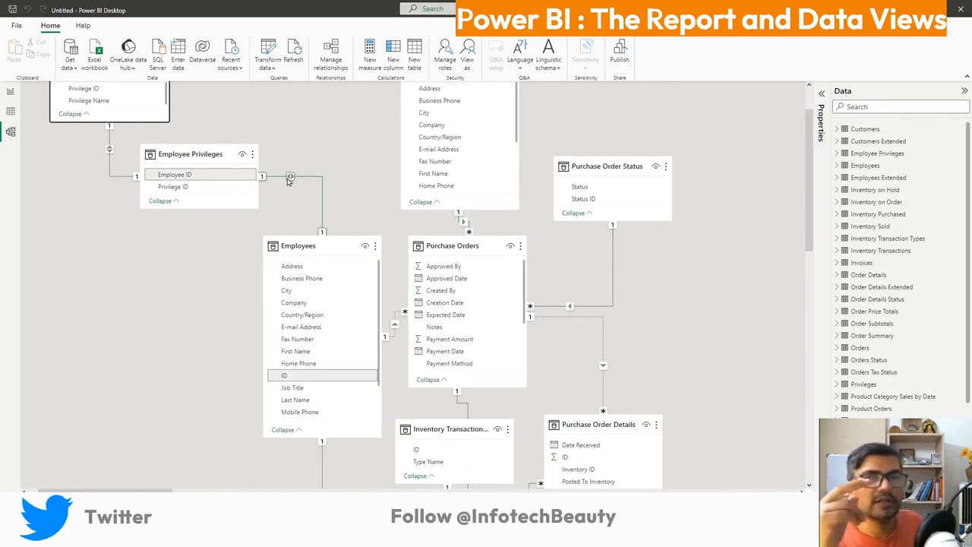
scroll(483, 274, up, 1)
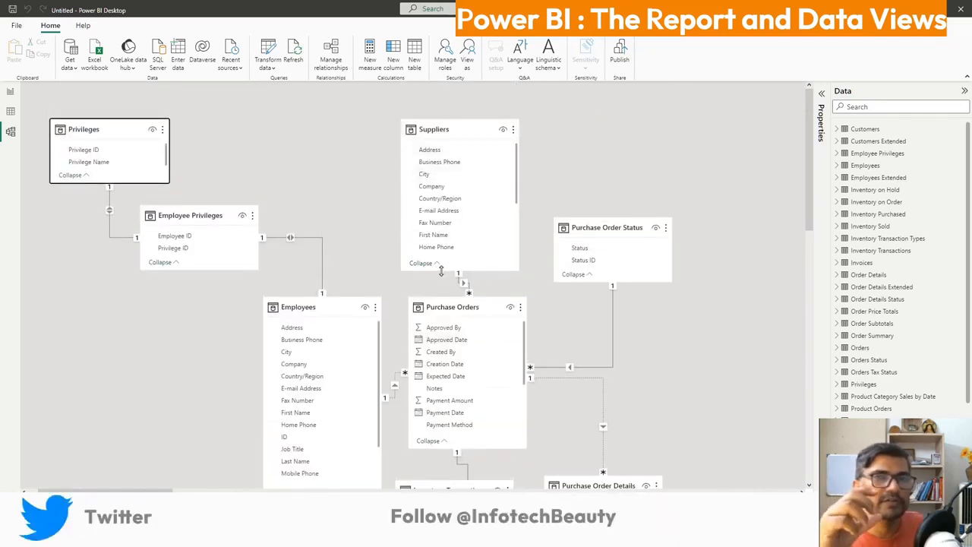
Enlarge the Suppliers card to show its fields down to Job Title and move it to the right of Purchase Order Status.
drag(441, 270, 441, 293)
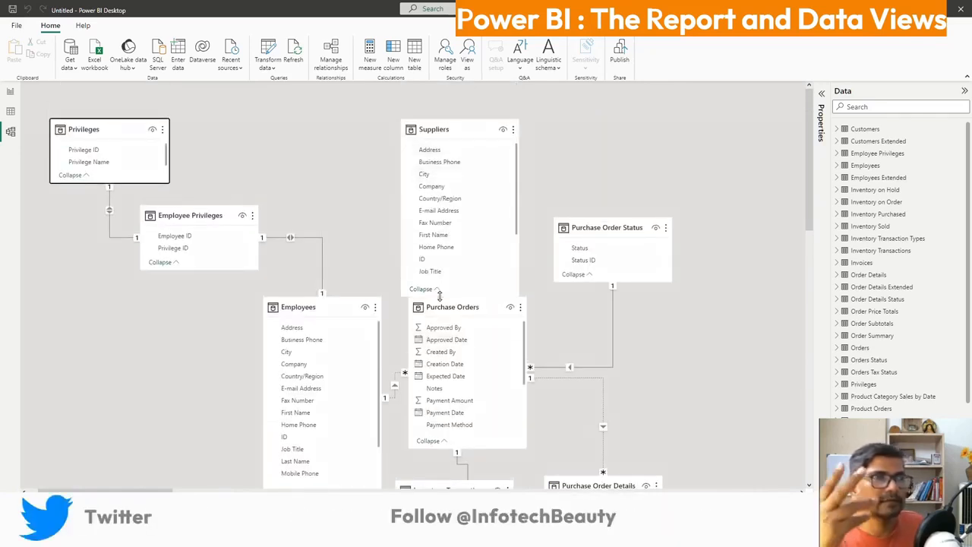
click(454, 123)
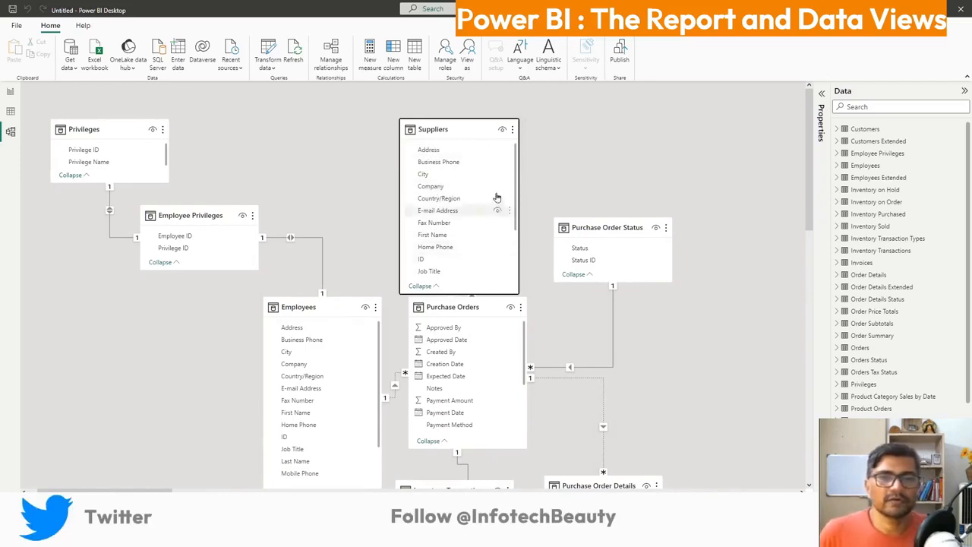
drag(490, 129, 756, 66)
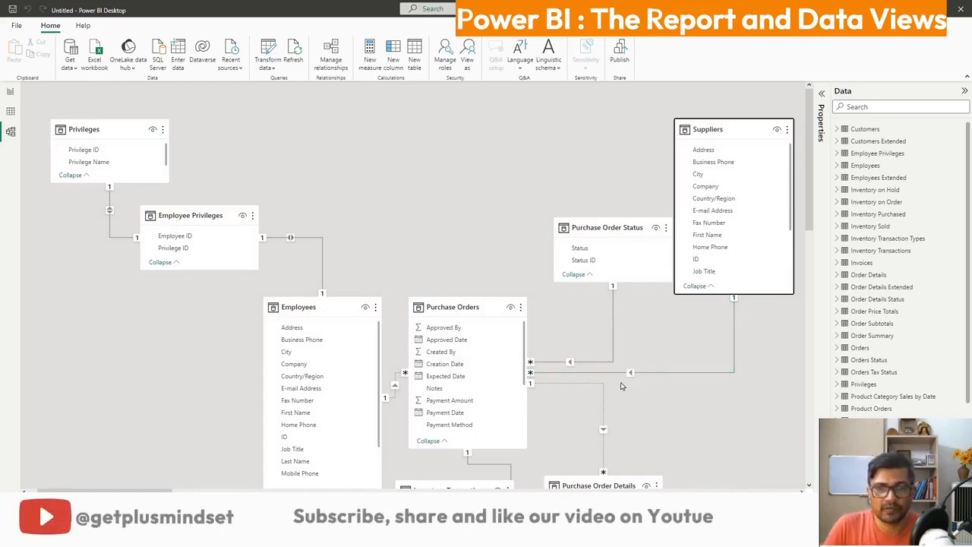
Move the Inventory Transaction Types card below Suppliers and shift the Purchase Order Details card to the right.
scroll(630, 376, down, 3)
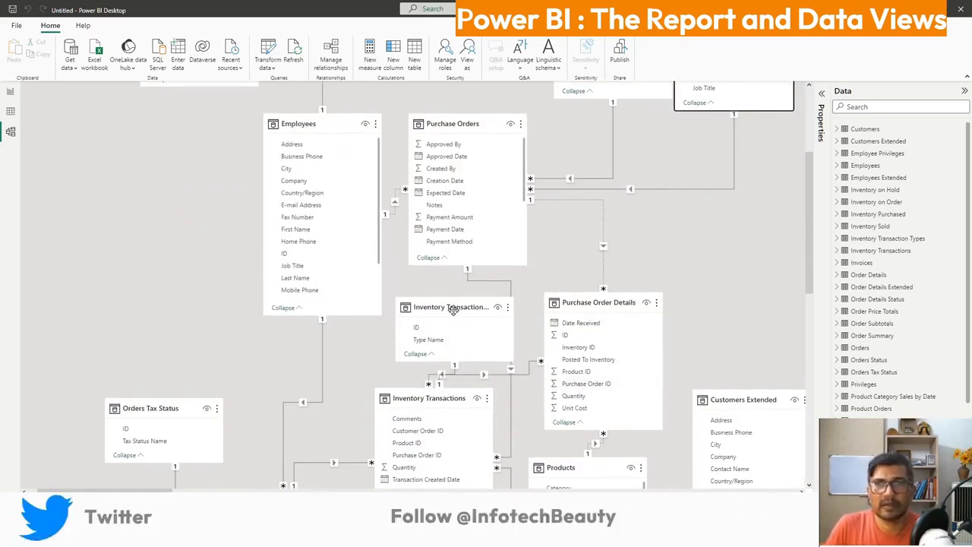
drag(453, 308, 741, 224)
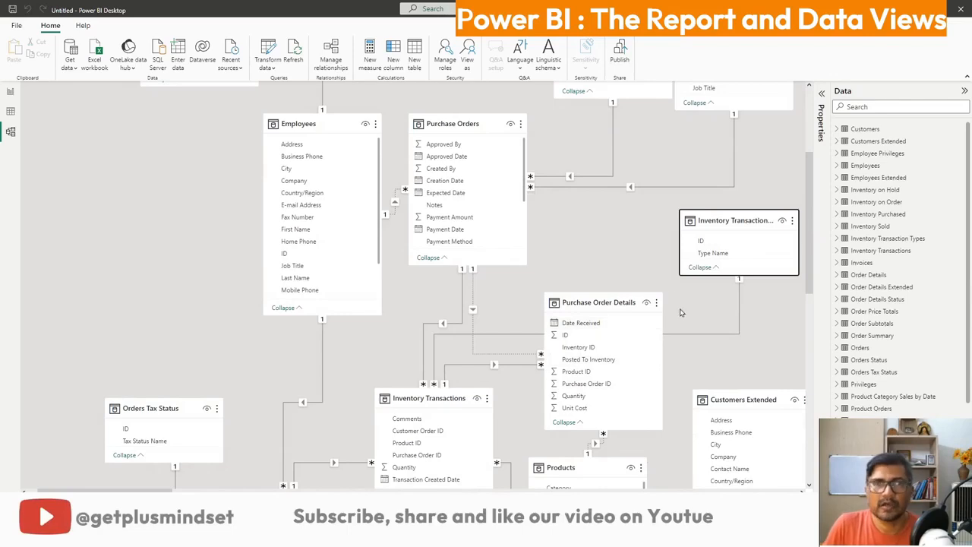
drag(611, 307, 671, 317)
Enlarge the Orders card to show its fields down to Shipping Fee and move it up, clear of the Customers card.
scroll(466, 334, down, 5)
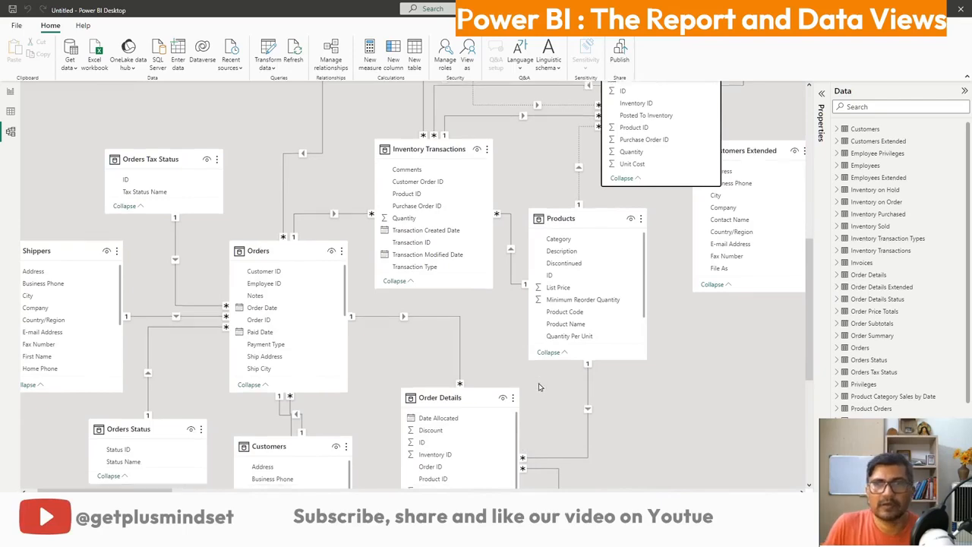
scroll(541, 387, down, 4)
scroll(524, 387, up, 6)
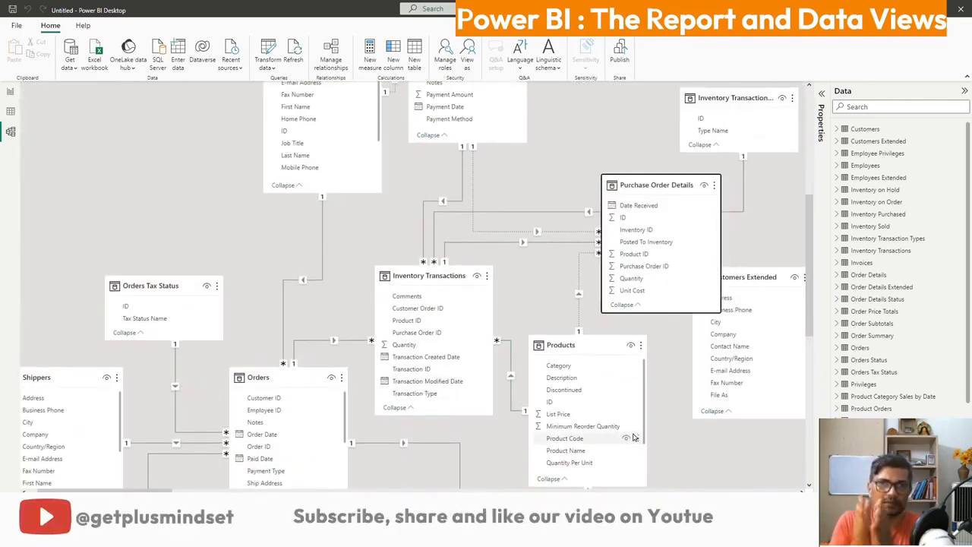
scroll(566, 389, down, 1)
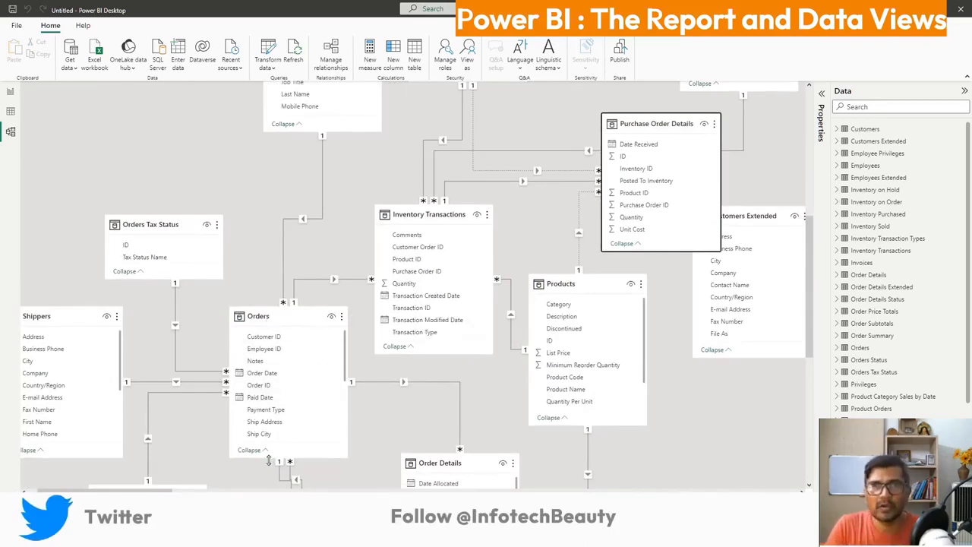
drag(268, 459, 270, 486)
scroll(322, 357, down, 2)
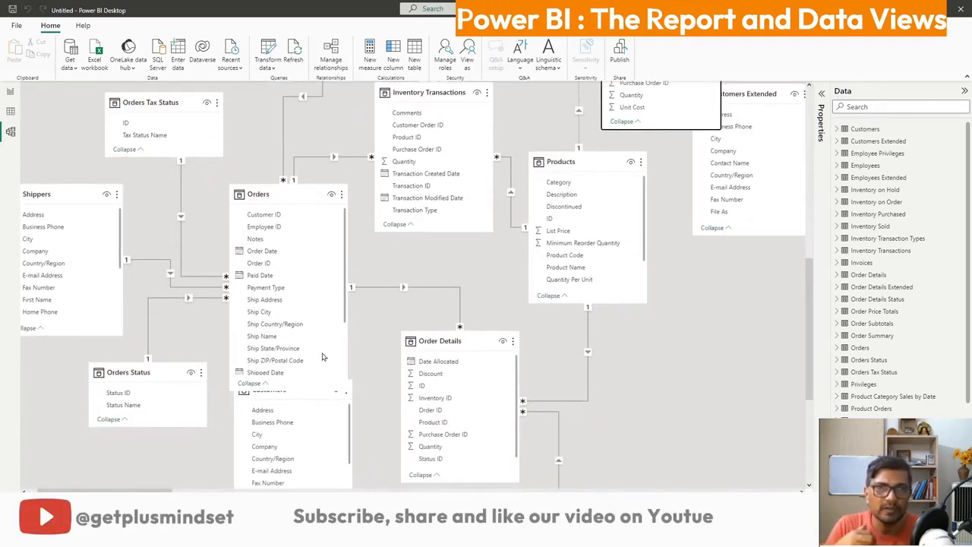
drag(290, 194, 309, 141)
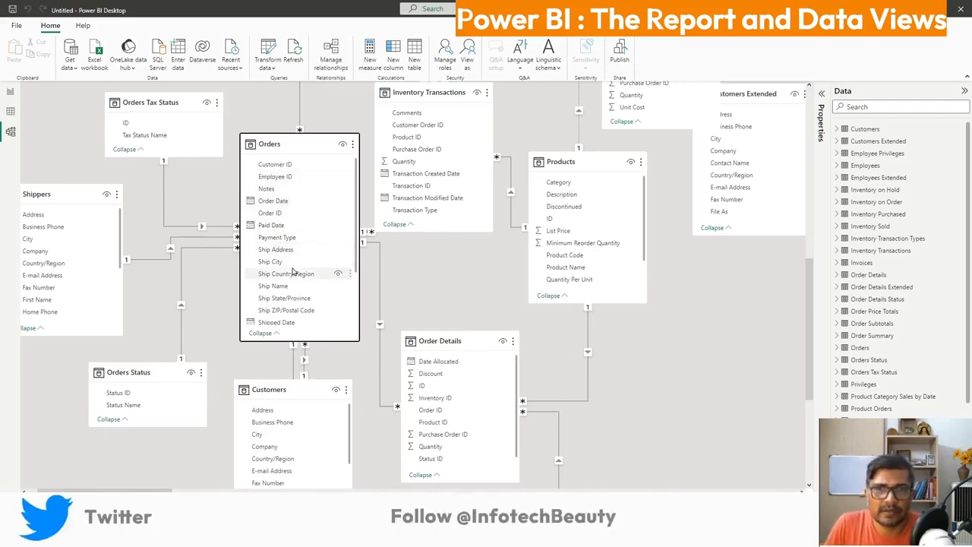
drag(277, 337, 277, 363)
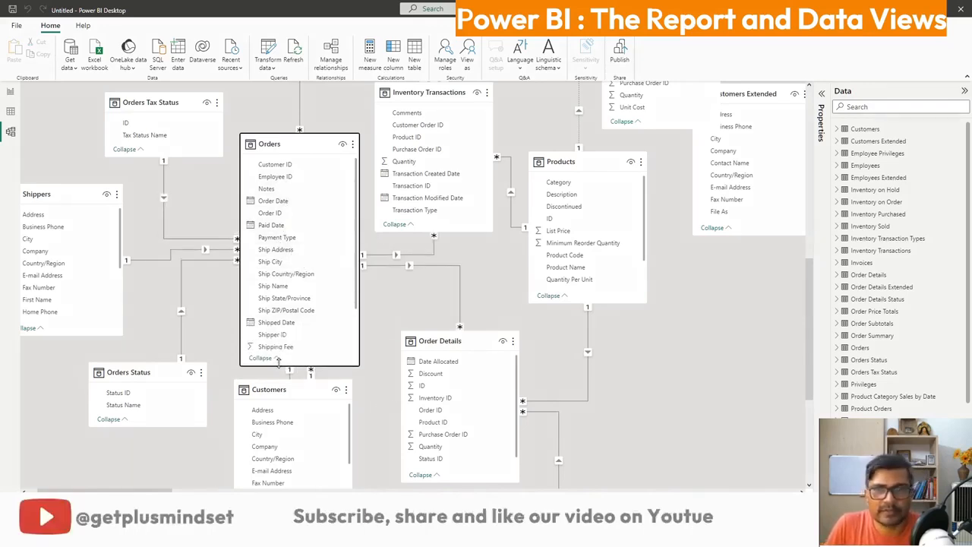
Examine the remaining fields of the Orders table and its relationships with the surrounding tables.
scroll(287, 324, down, 2)
scroll(285, 311, down, 2)
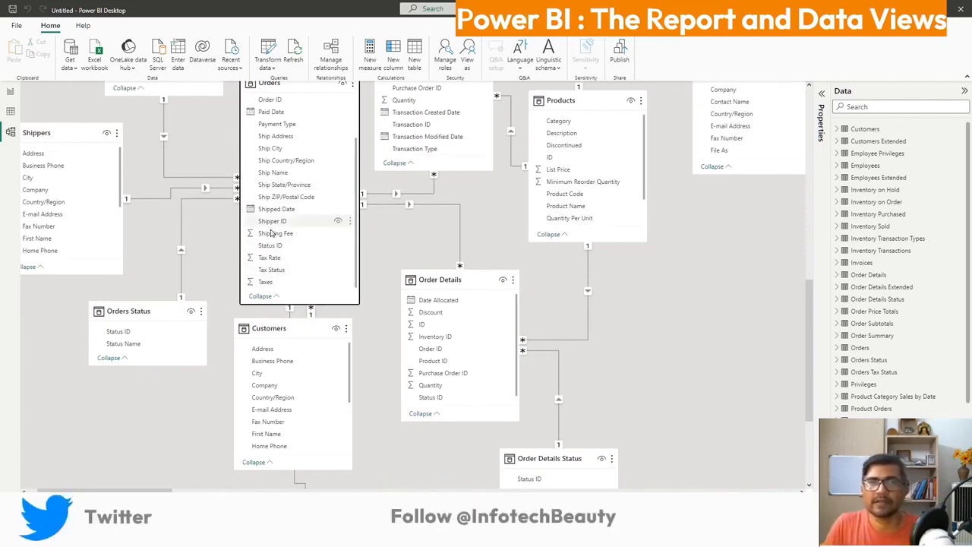
scroll(296, 251, up, 2)
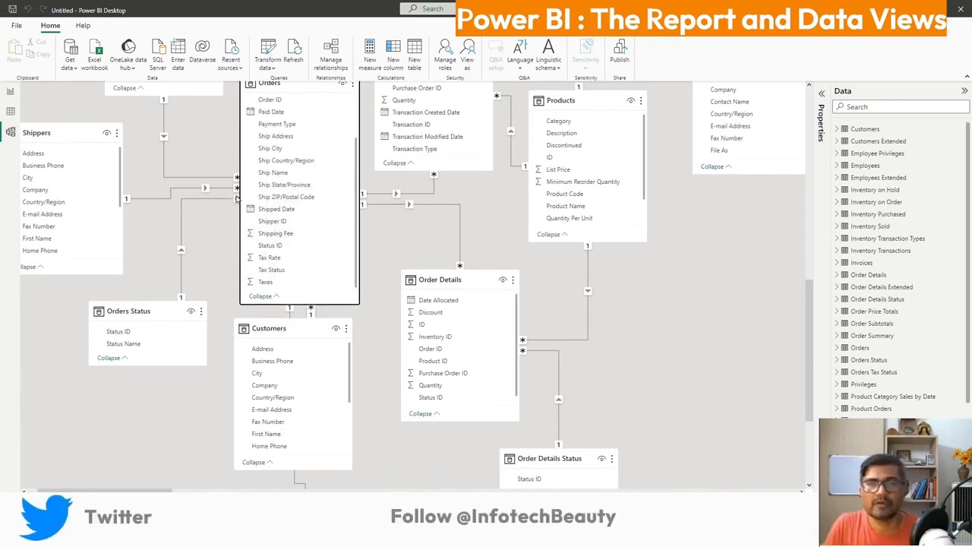
scroll(304, 246, up, 1)
scroll(389, 277, down, 1)
scroll(389, 278, up, 2)
scroll(387, 279, up, 2)
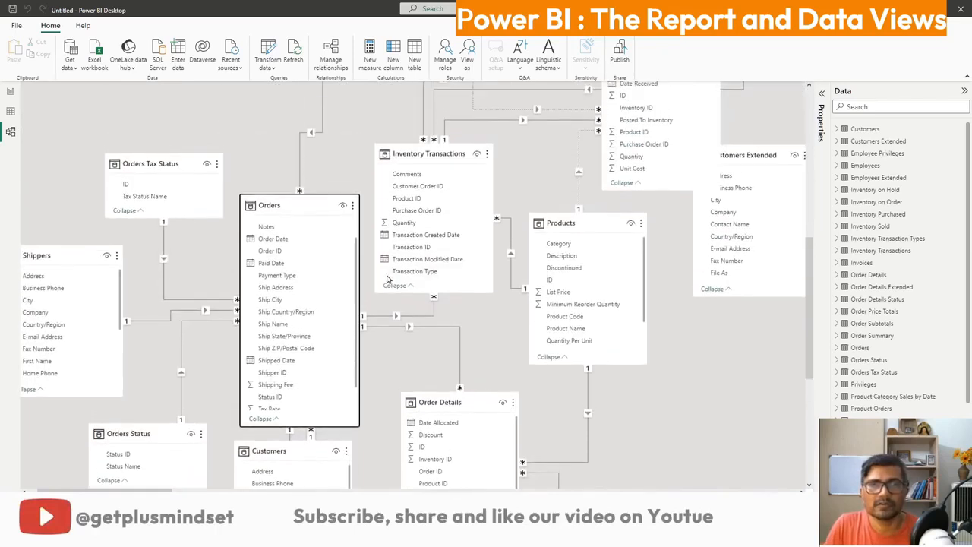
Move the Orders card up beside Orders Tax Status and the Inventory Transactions card slightly right, and view the last Orders fields.
drag(323, 199, 318, 157)
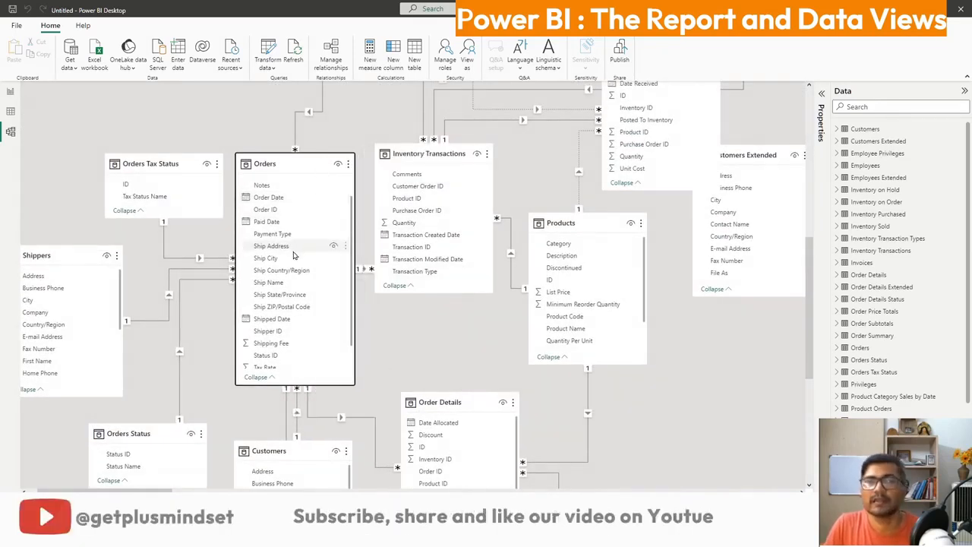
drag(426, 149, 444, 149)
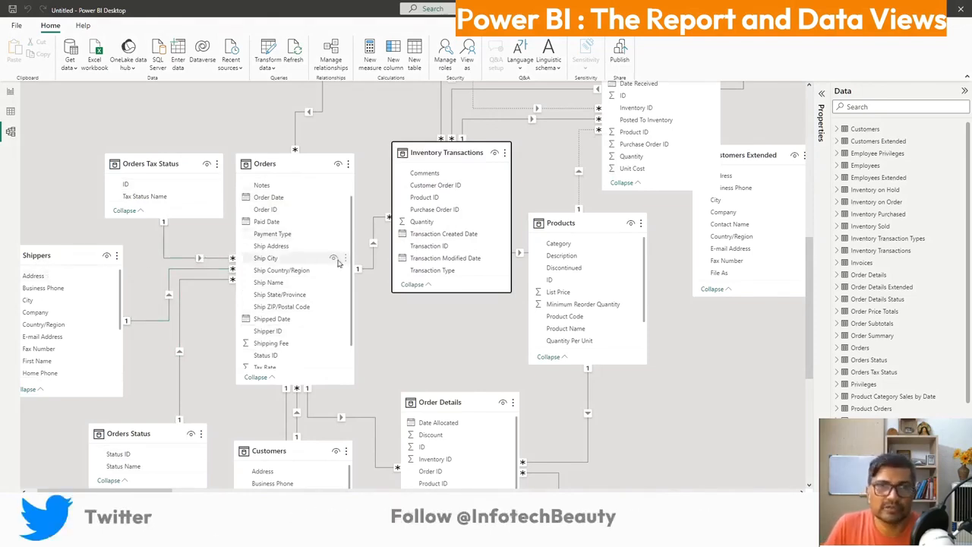
scroll(284, 284, down, 1)
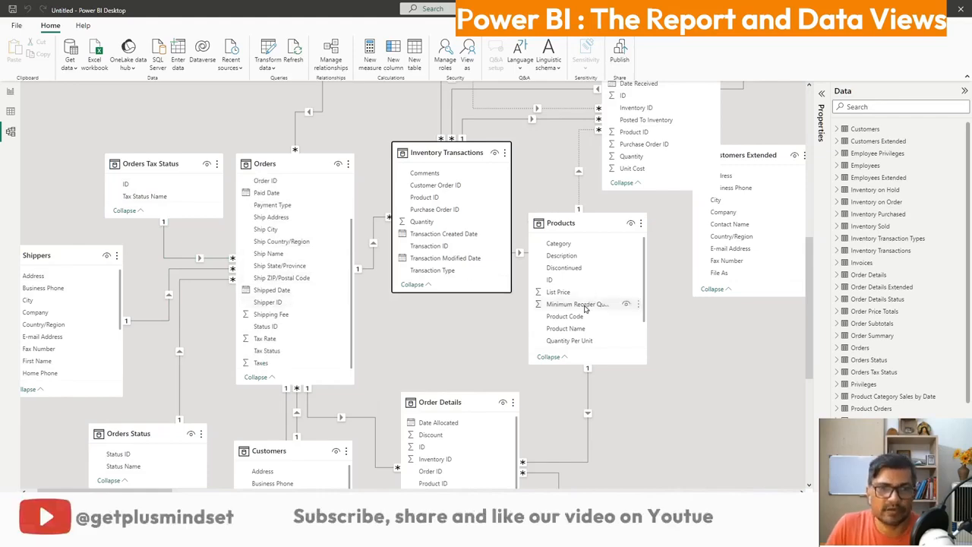
Move the Purchase Order Details card left above Products and the Customers Extended card up and slightly left, closer to it.
scroll(583, 342, down, 6)
scroll(583, 360, up, 9)
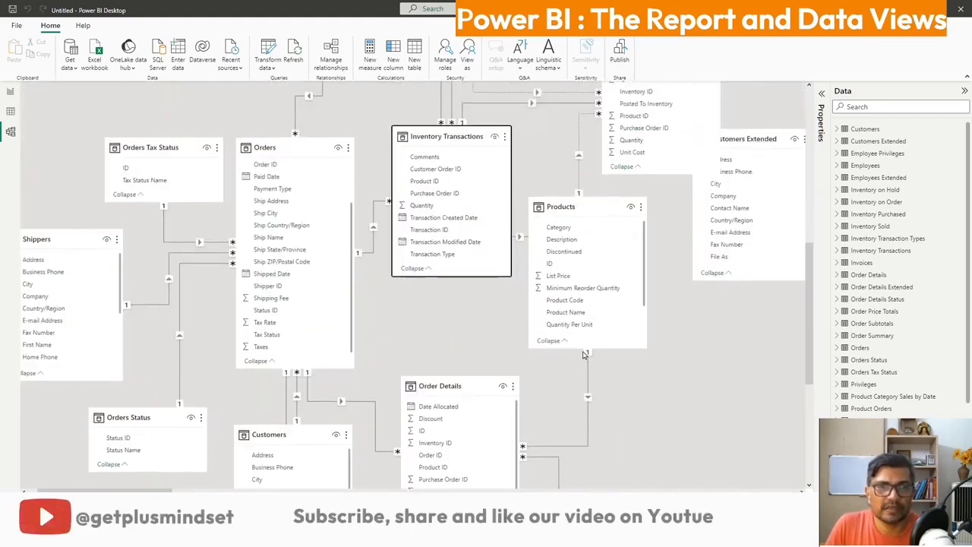
click(633, 243)
drag(633, 243, 579, 183)
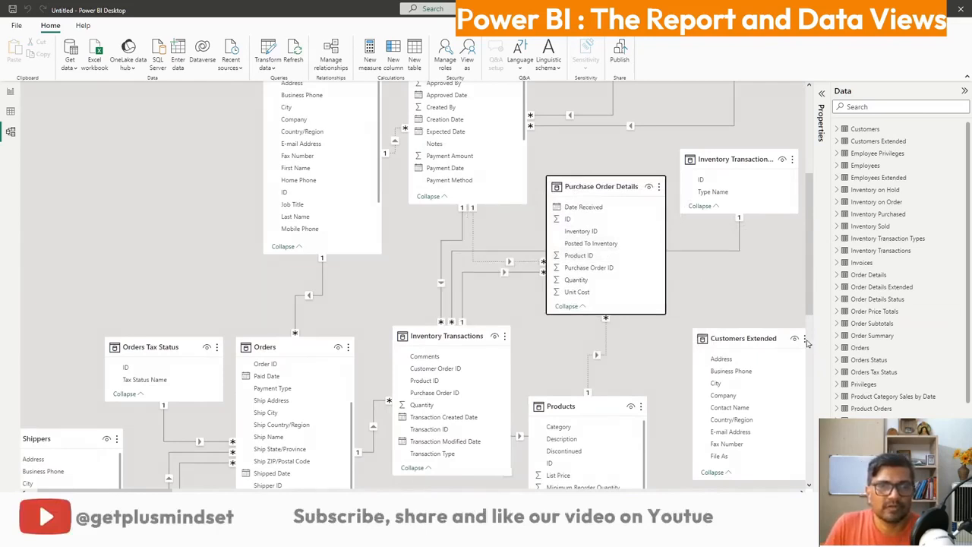
drag(776, 340, 743, 313)
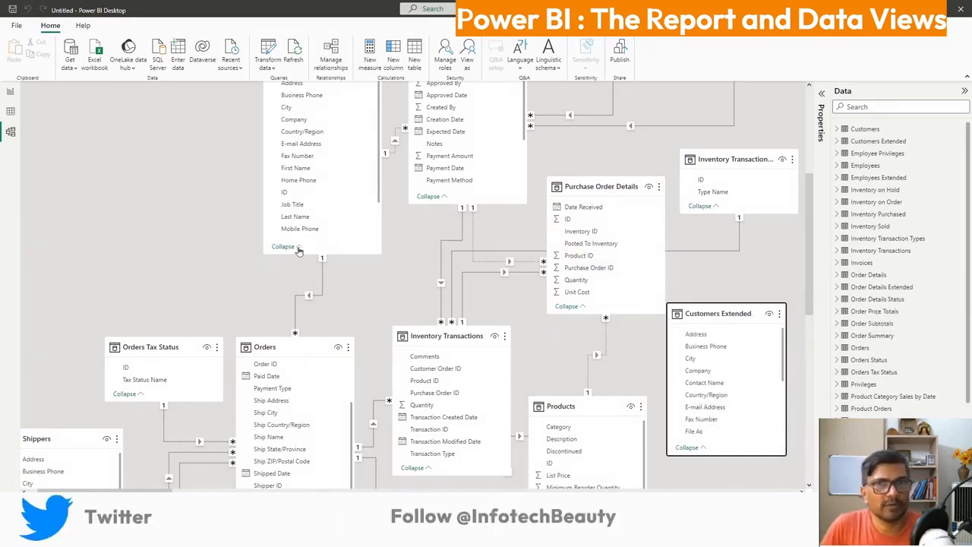
Return to the Report view, switch to the ChatGPT page in the browser and highlight the Fields Pane description.
click(10, 92)
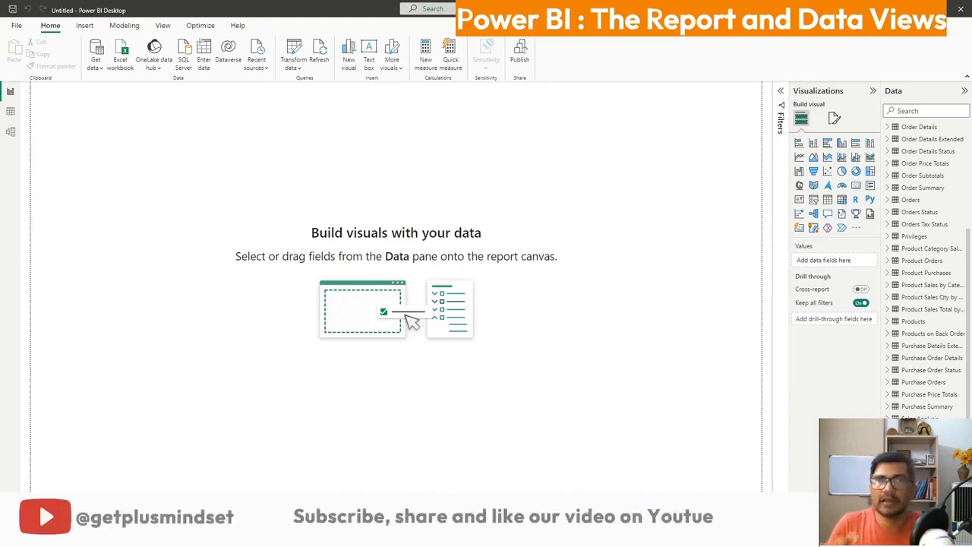
mouse_move(408, 536)
click(407, 490)
scroll(304, 251, down, 2)
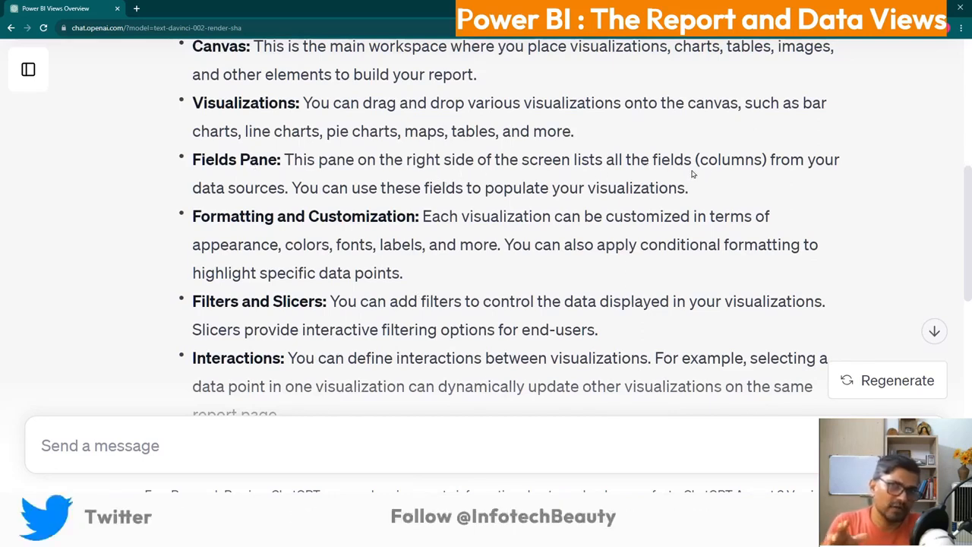
drag(644, 160, 767, 184)
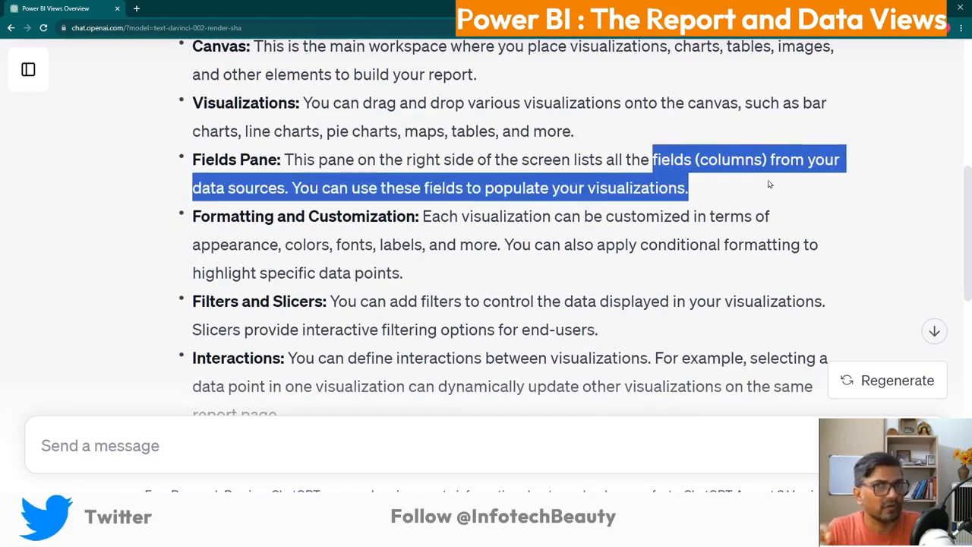
drag(301, 187, 677, 188)
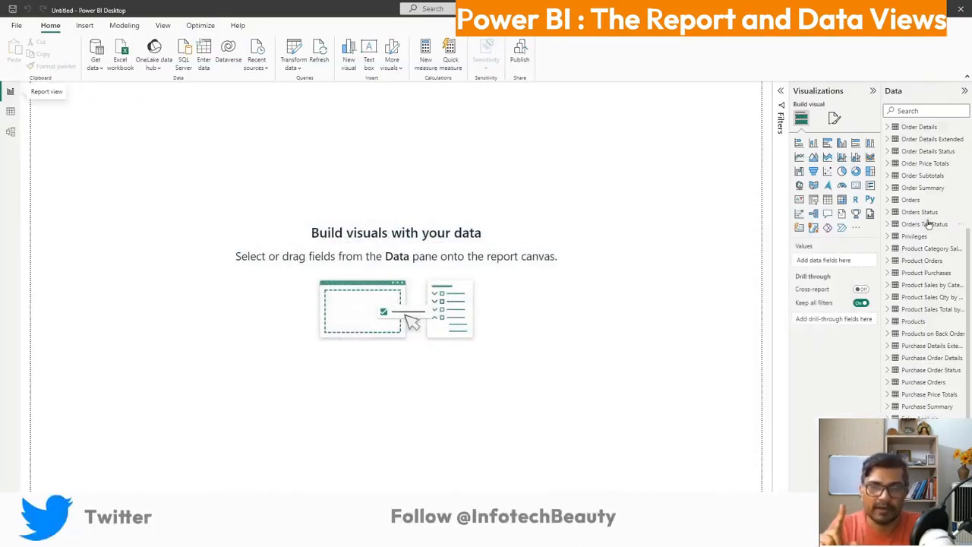
In Power BI Desktop, widen the Visualizations pane and expand the Orders table to list its fields.
click(913, 201)
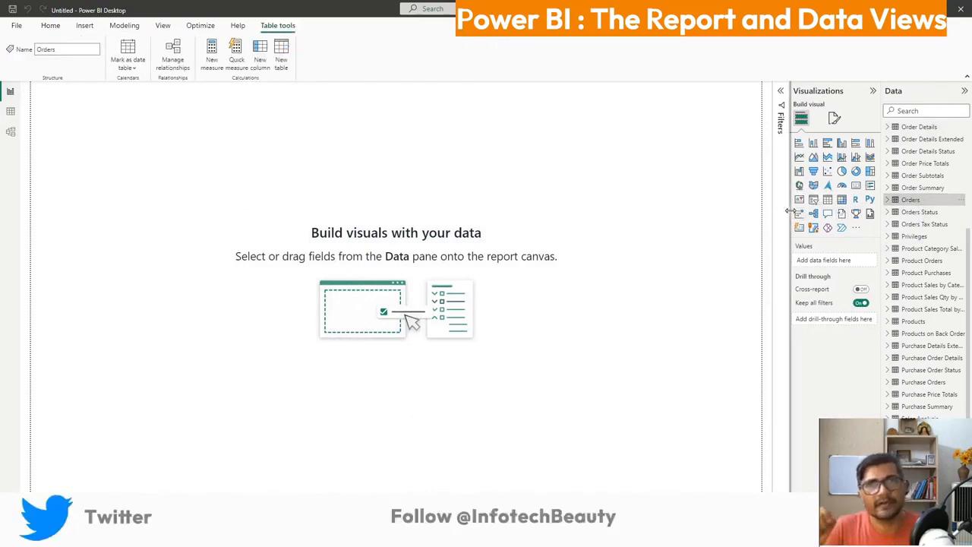
drag(789, 213, 709, 215)
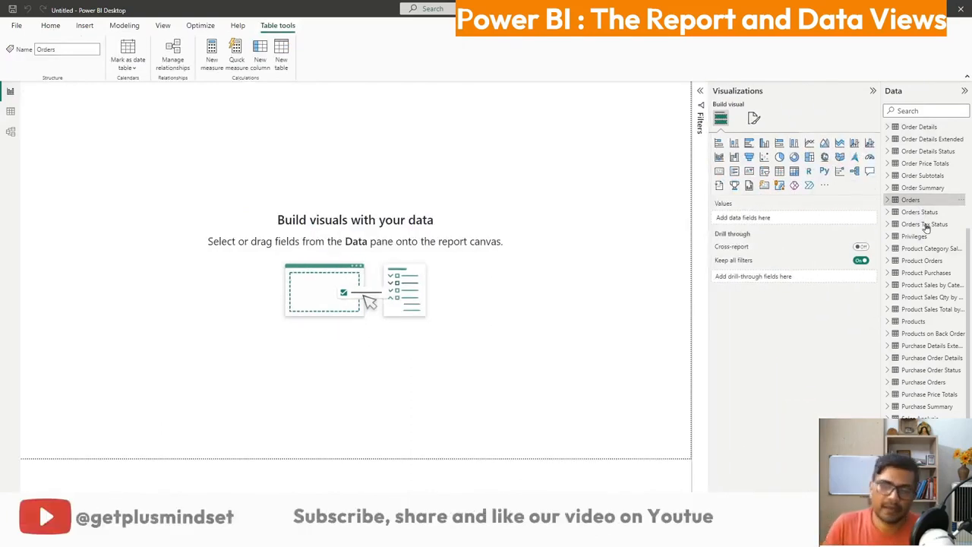
click(885, 200)
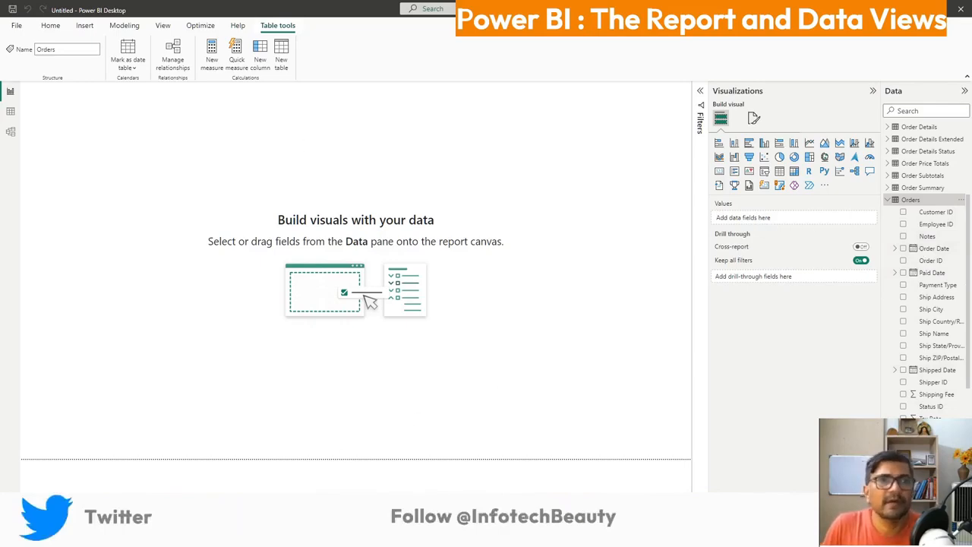
Switch to the ChatGPT page in the browser and highlight parts of the Filters and Slicers description while reading it.
mouse_move(407, 536)
click(406, 501)
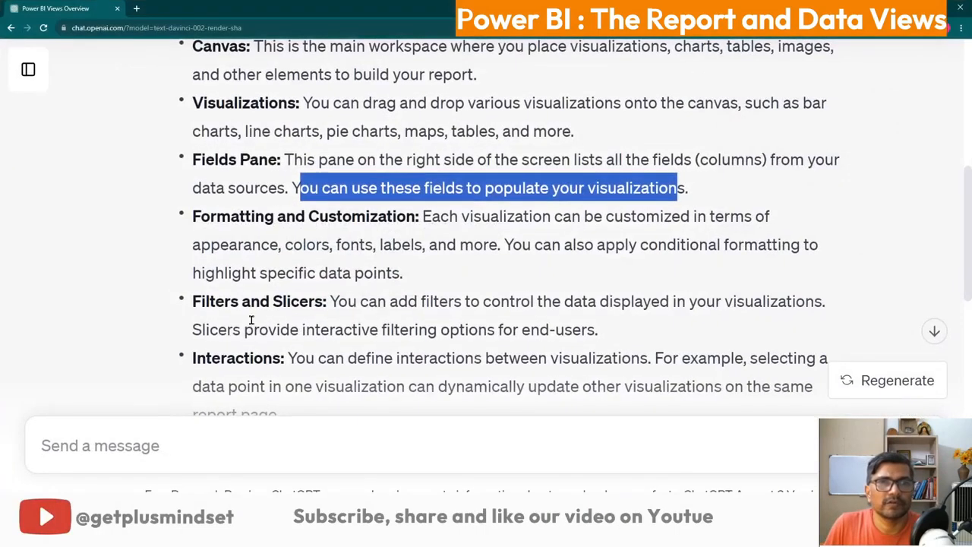
scroll(246, 312, down, 1)
drag(198, 252, 827, 252)
click(355, 250)
drag(192, 279, 589, 280)
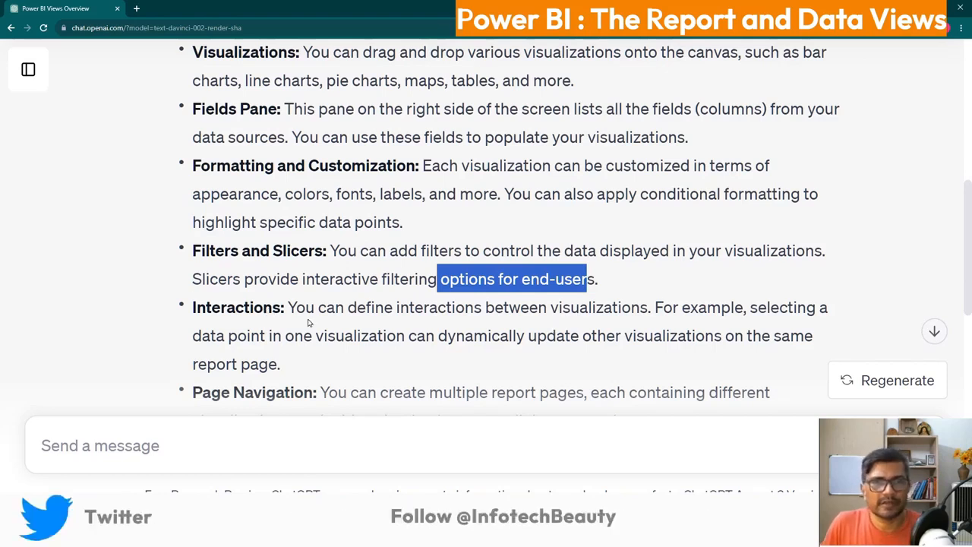
Read the Interactions description and highlight the Page Navigation heading in the Report View list.
scroll(309, 322, down, 1)
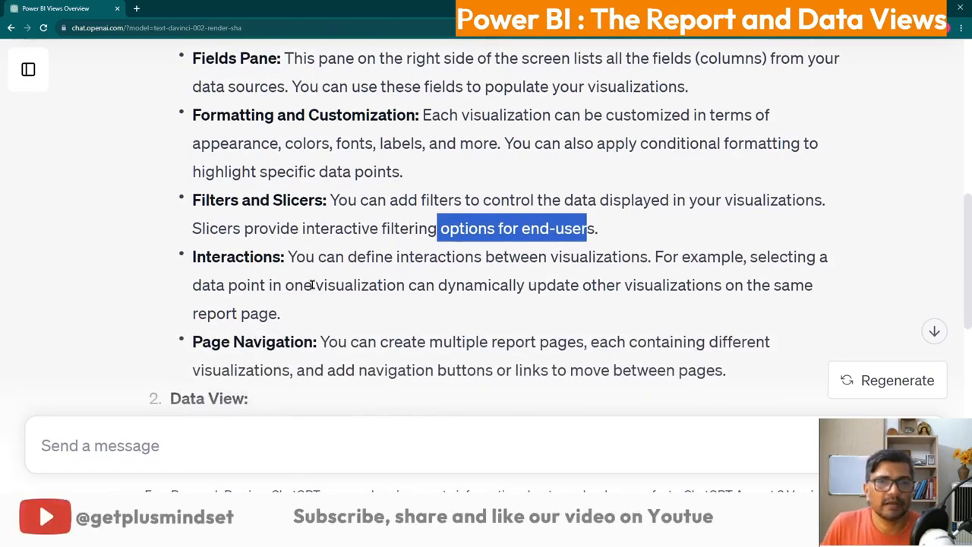
scroll(334, 281, down, 1)
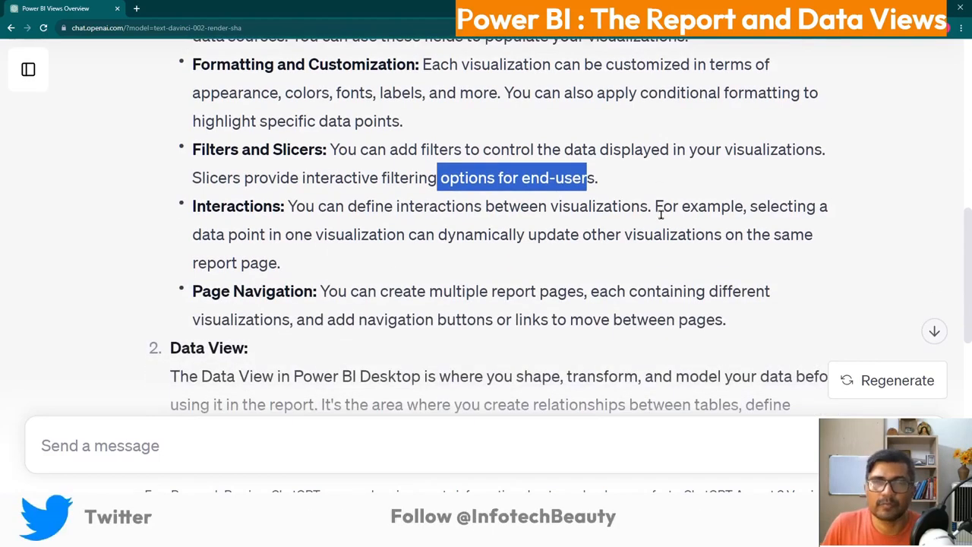
scroll(451, 266, down, 2)
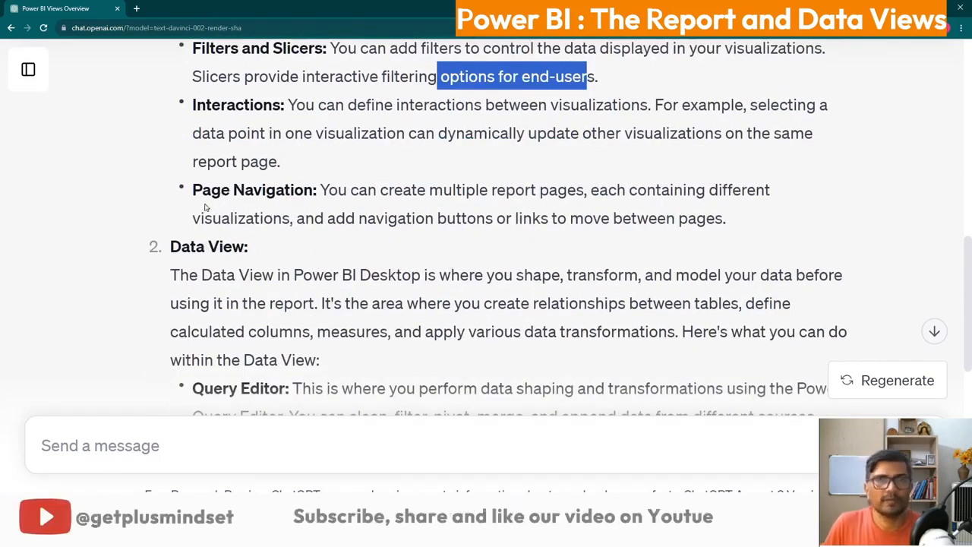
drag(194, 192, 317, 191)
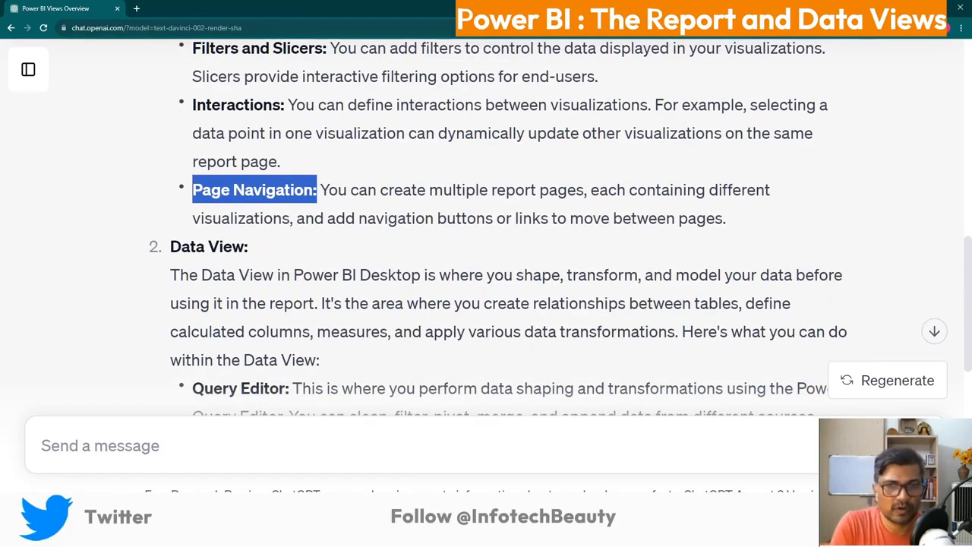
Search Google in a new browser tab for "Power BI dashboard using northwind database".
click(136, 9)
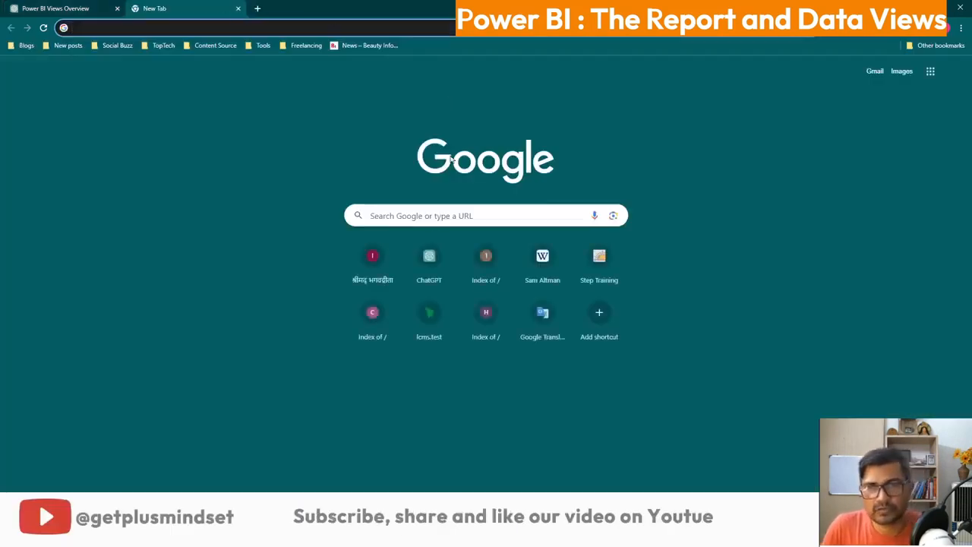
click(402, 212)
text(n)
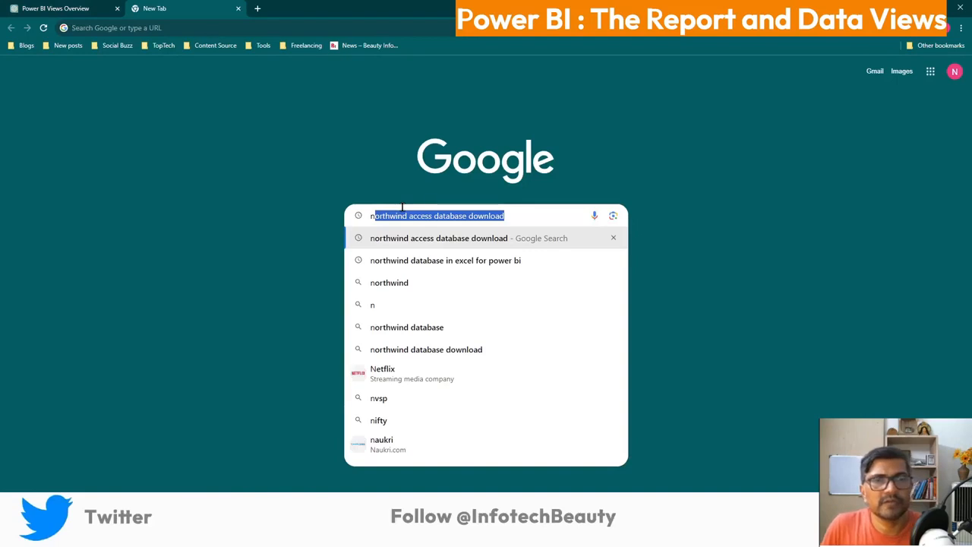
key(Right)
drag(431, 217, 409, 217)
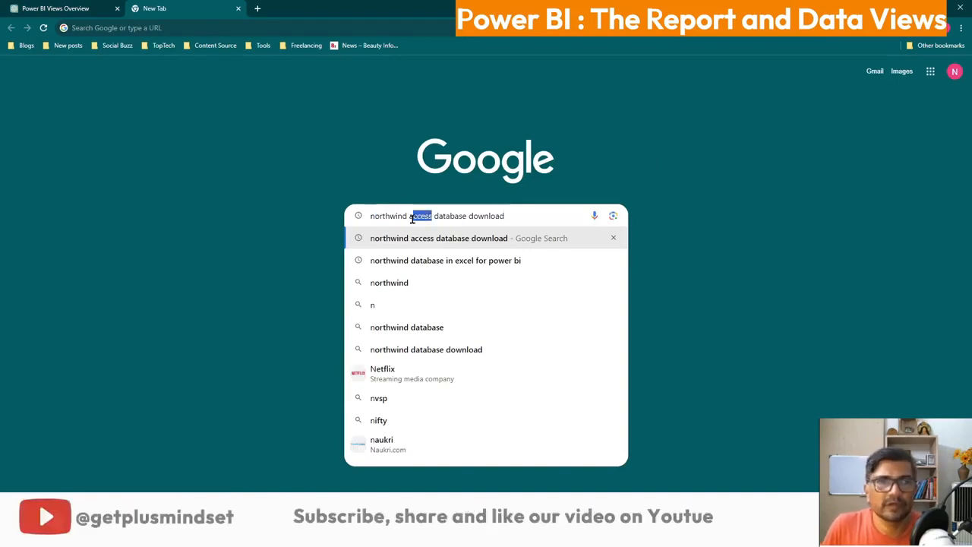
key(BackSpace)
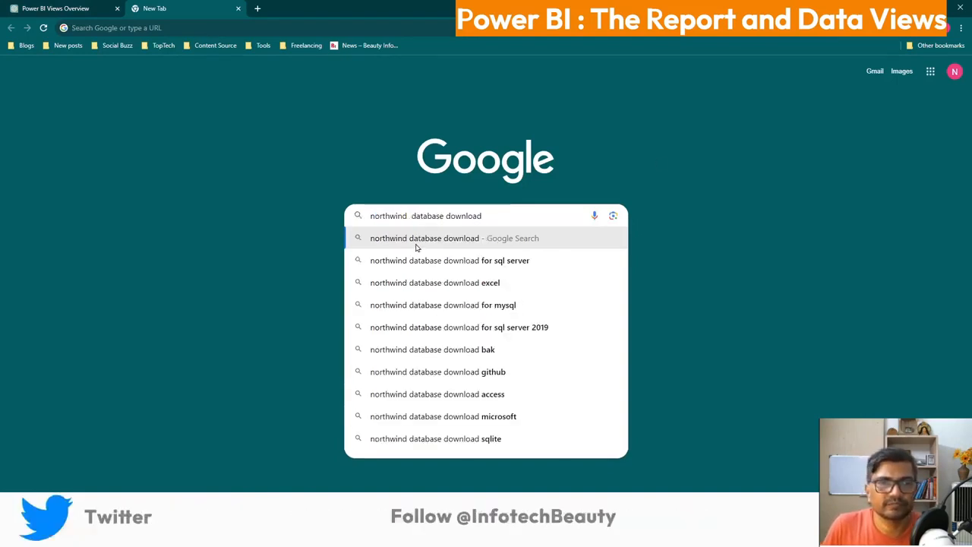
text(Powe)
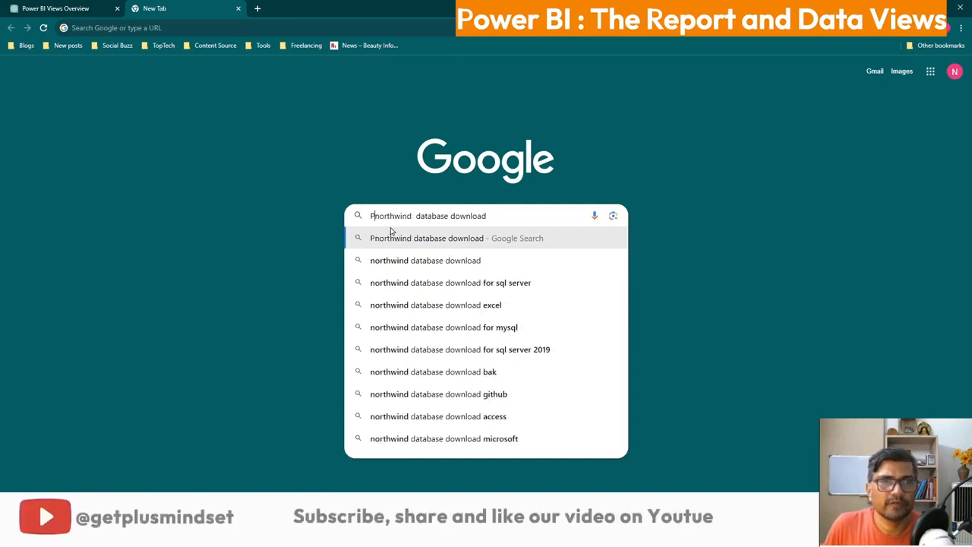
text(r BI )
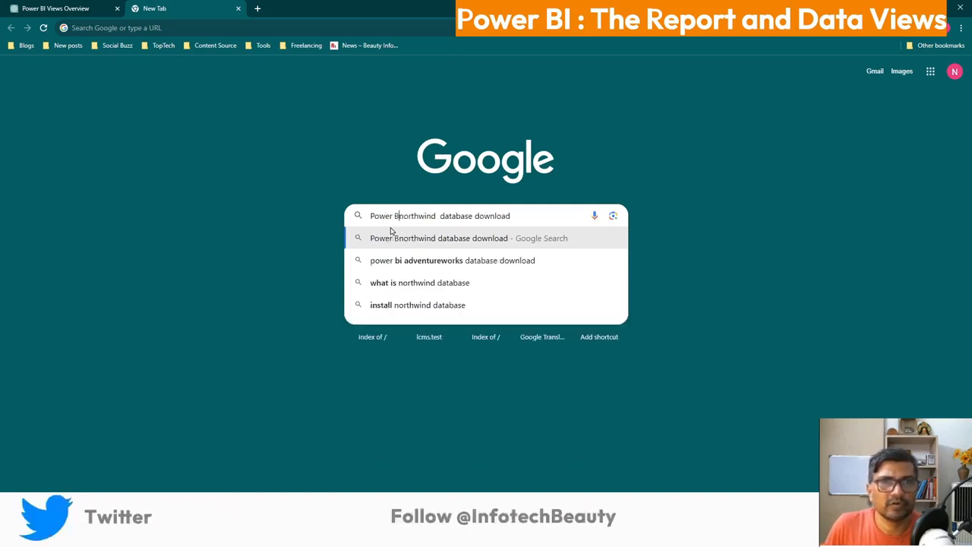
text(dashboa)
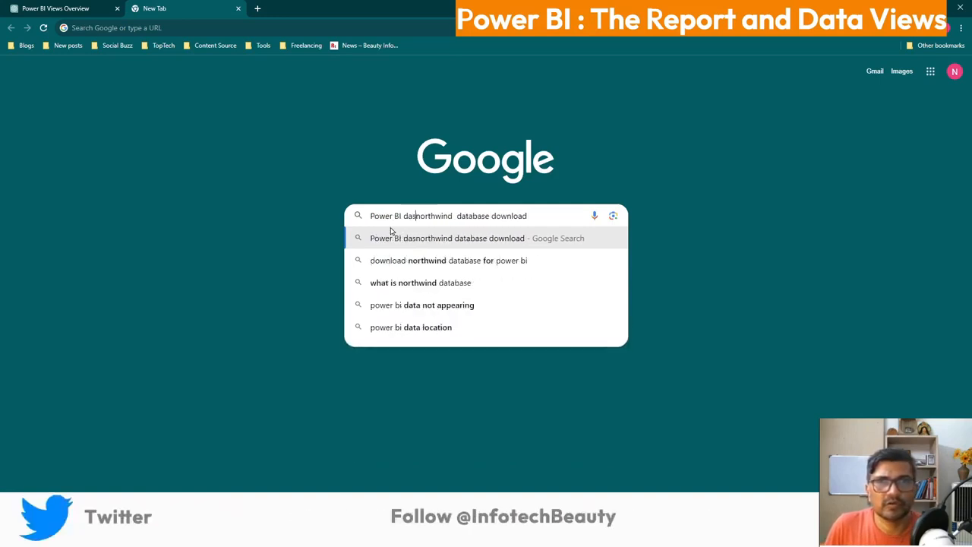
text(rd using)
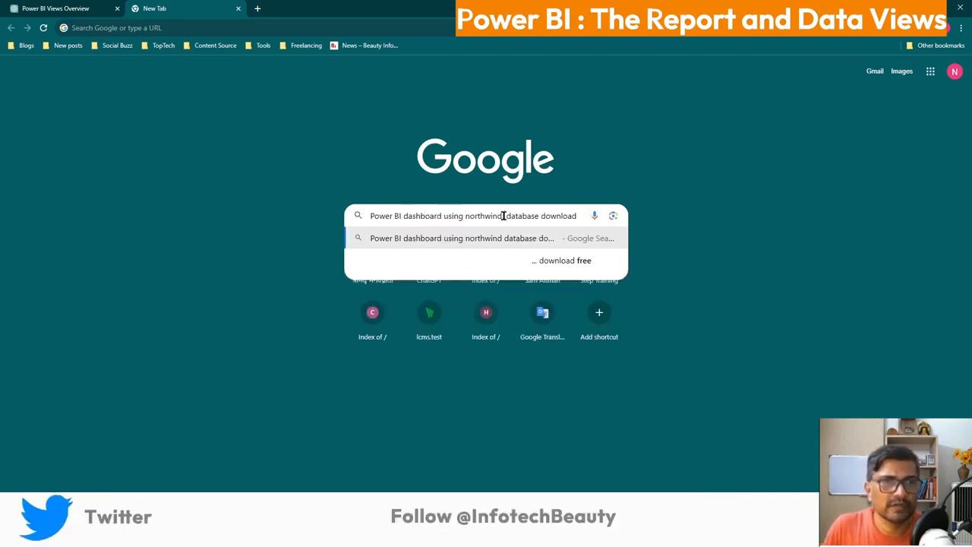
key(BackSpace)
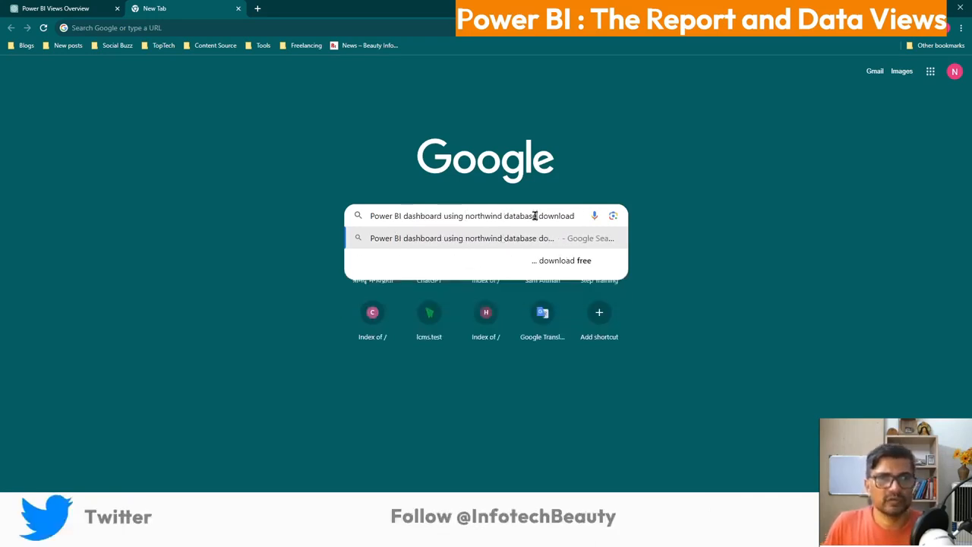
drag(535, 216, 575, 216)
key(BackSpace)
key(Return)
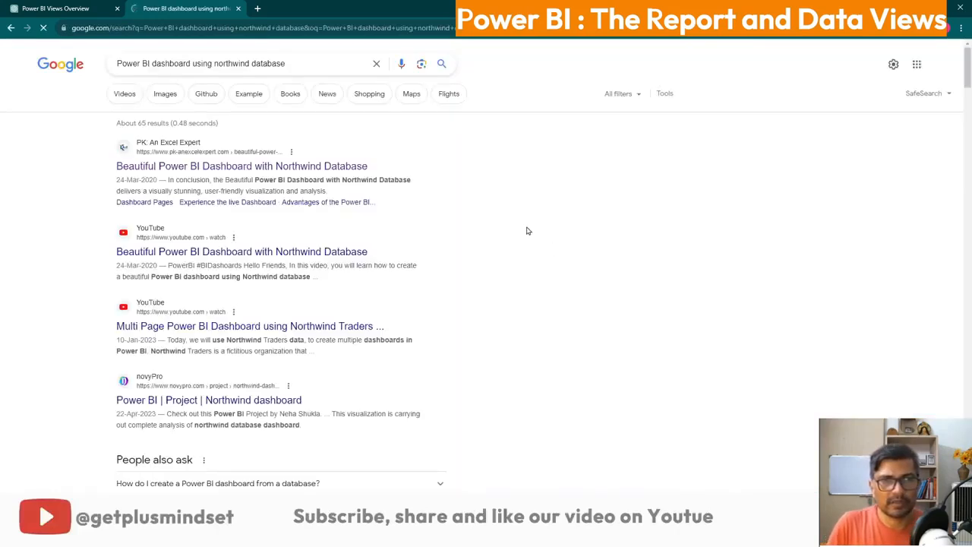
Show the image results and preview the first Northwind dashboard from PK: An Excel Expert.
click(160, 96)
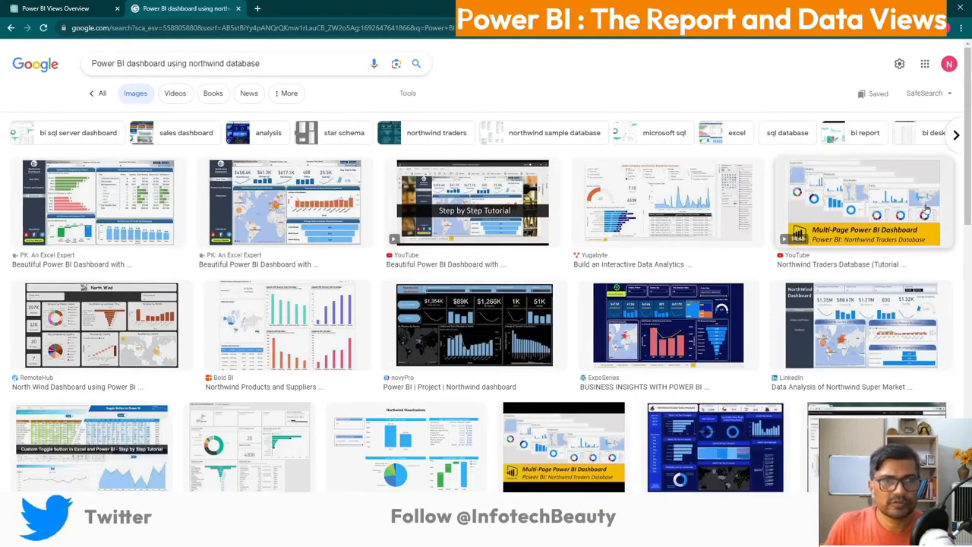
click(89, 196)
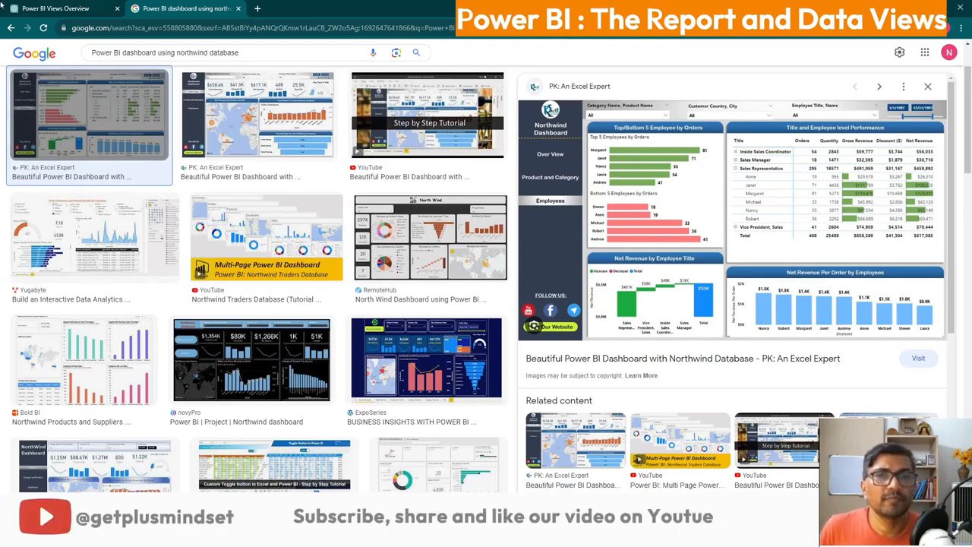
Return to the ChatGPT explanation and highlight the Query Editor and Data Sources headings in the Data View section.
click(73, 7)
scroll(432, 218, down, 5)
scroll(427, 245, up, 2)
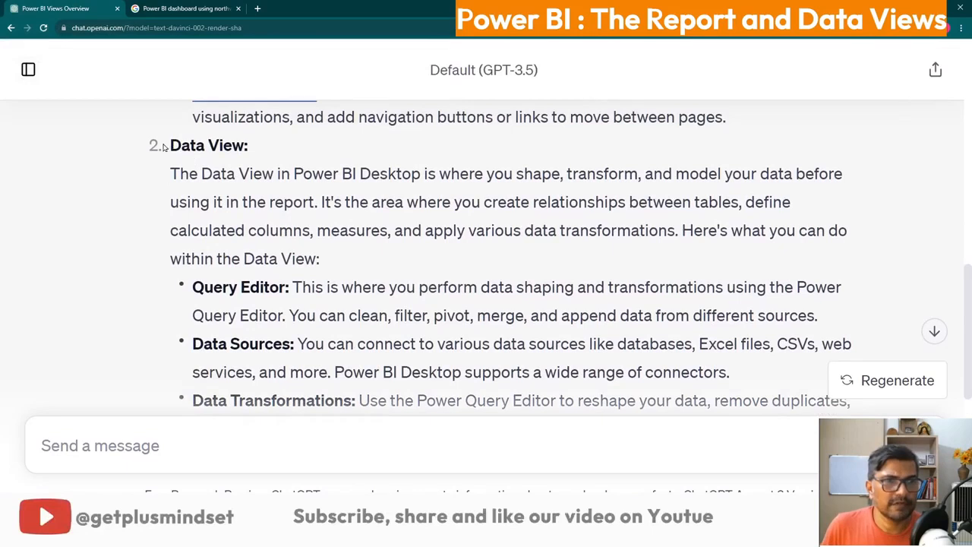
drag(192, 287, 279, 288)
scroll(230, 287, down, 1)
drag(193, 292, 293, 294)
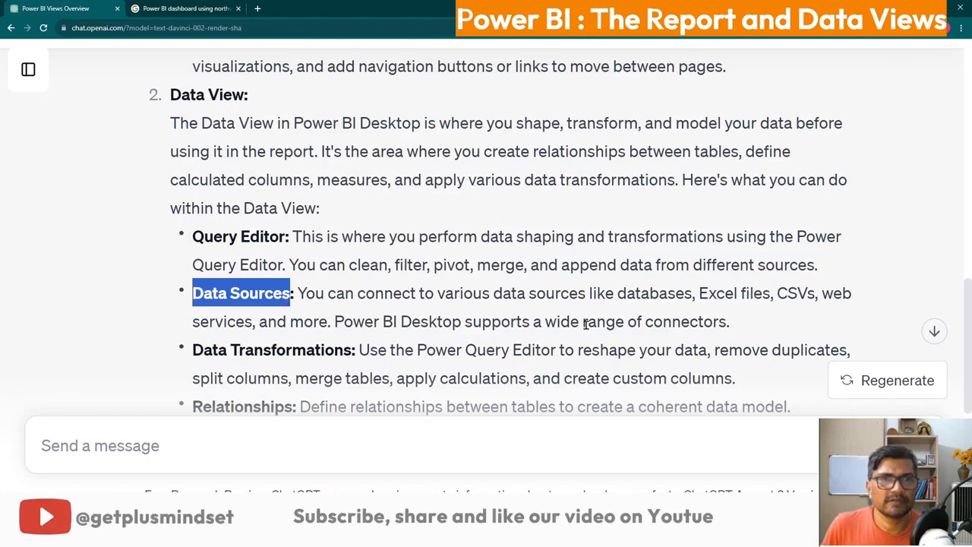
Highlight the Data Transformations heading and the Relationships definition in the Data View section while reading them.
scroll(585, 314, down, 2)
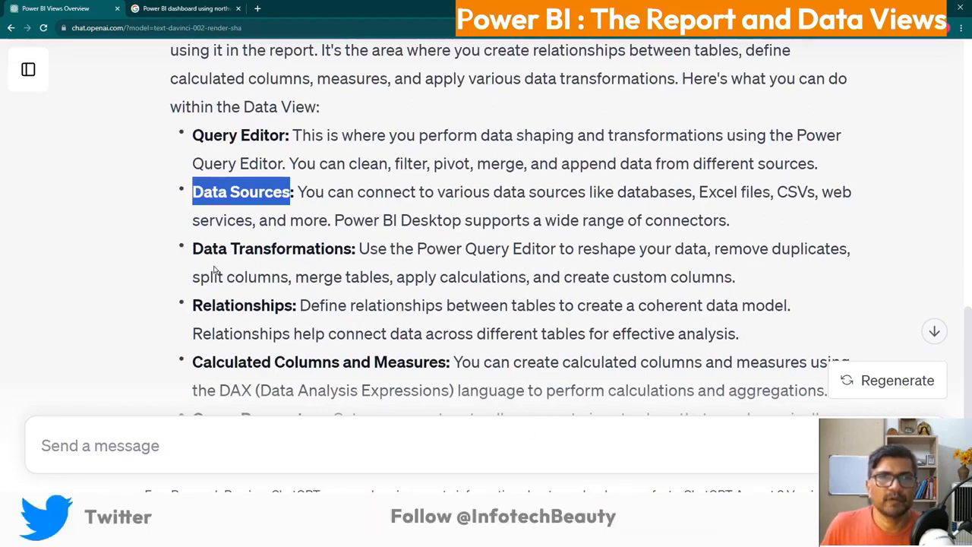
drag(194, 248, 355, 251)
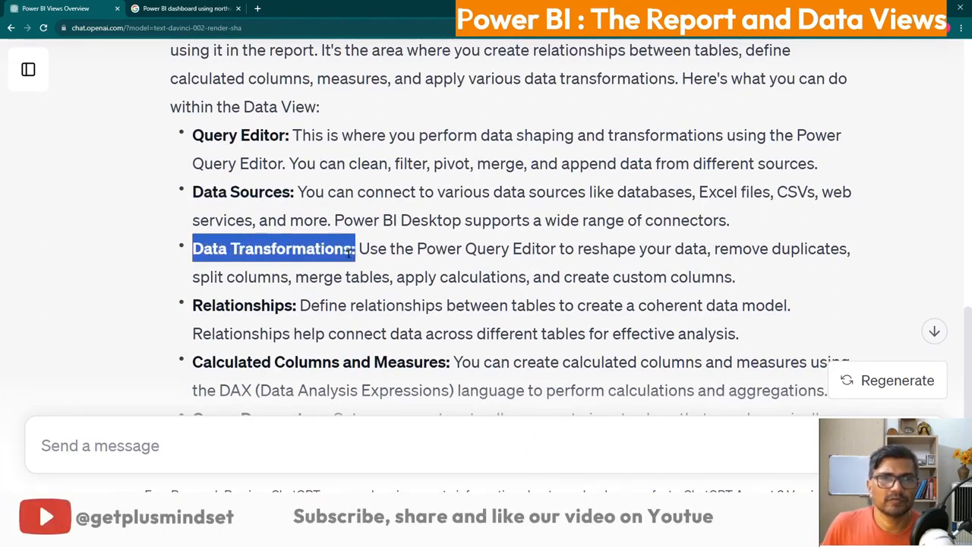
scroll(297, 255, down, 1)
drag(202, 203, 786, 205)
click(339, 207)
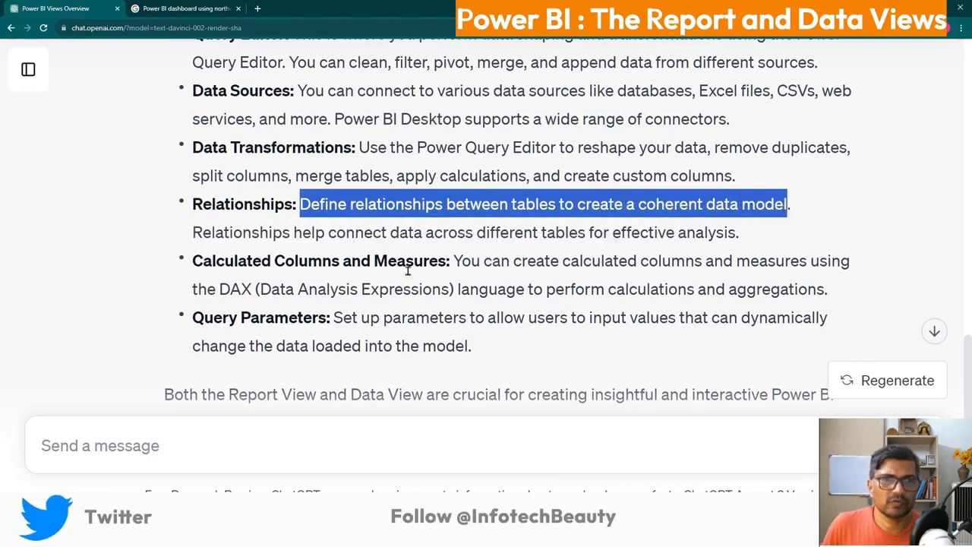
Highlight the Calculated Columns and Measures heading and view the Query Parameters entry and closing summary.
scroll(314, 228, down, 1)
drag(308, 210, 460, 210)
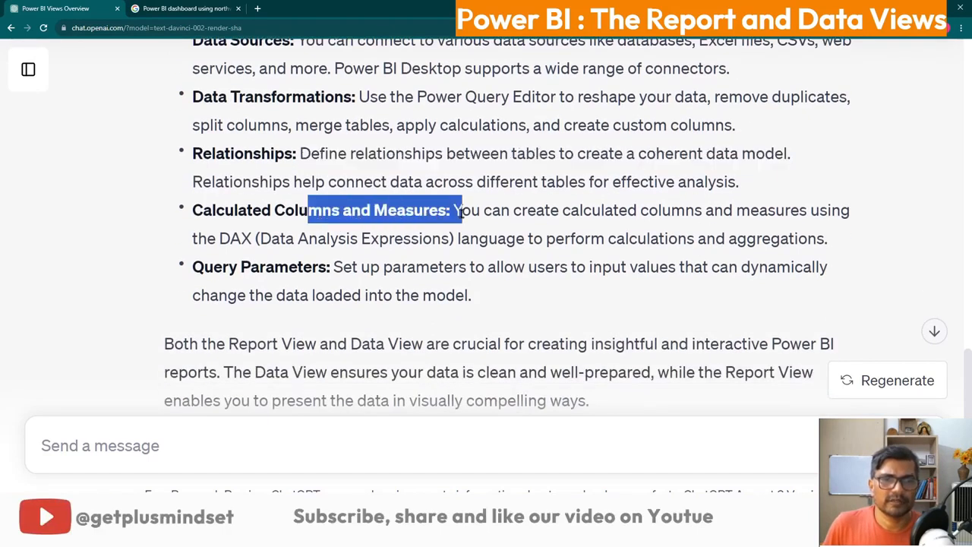
scroll(483, 259, down, 1)
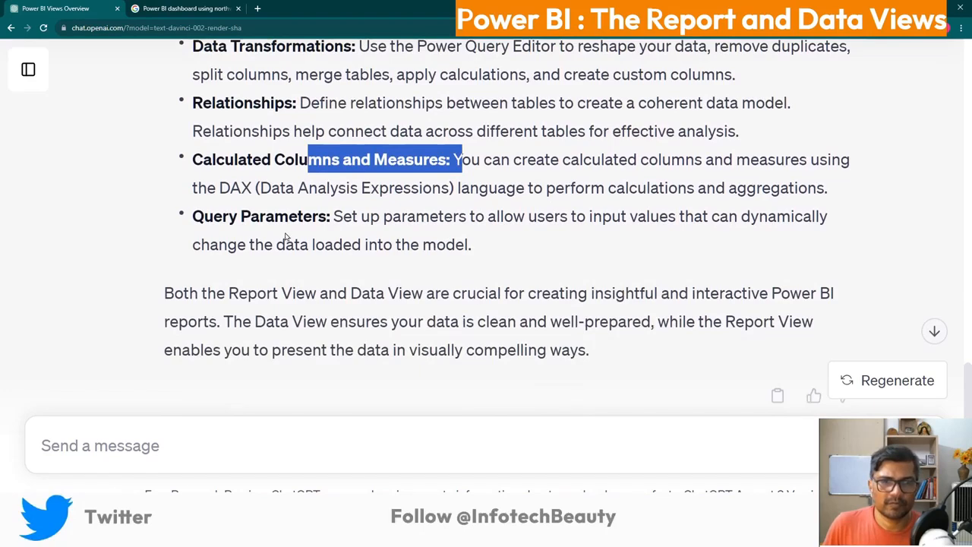
Review the closing summary and the Data View feature list in the ChatGPT explanation.
scroll(411, 247, down, 2)
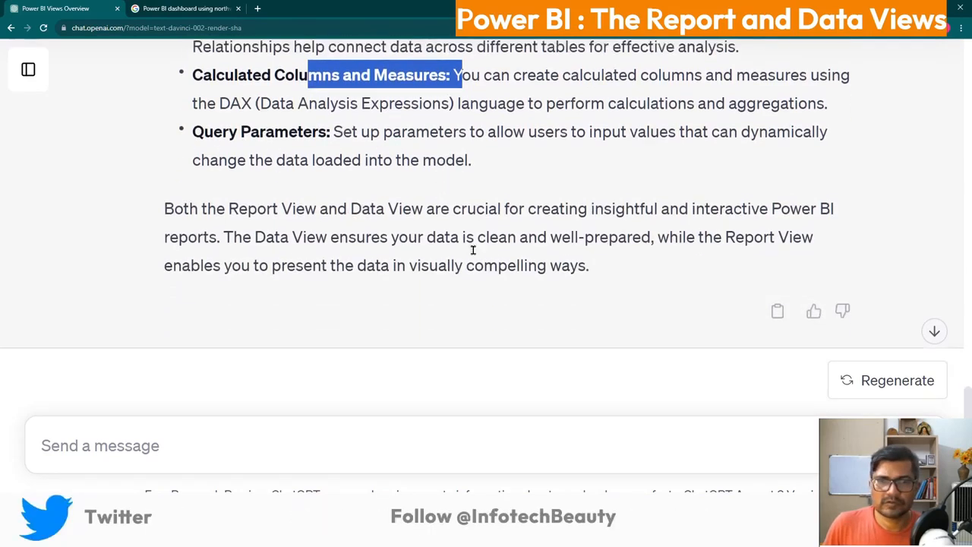
scroll(442, 261, up, 2)
scroll(442, 261, up, 3)
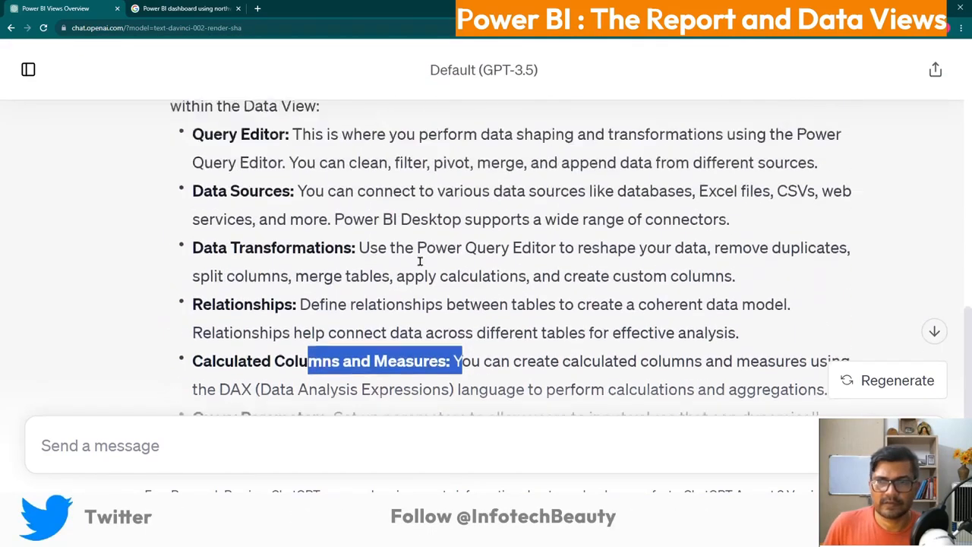
scroll(418, 261, down, 2)
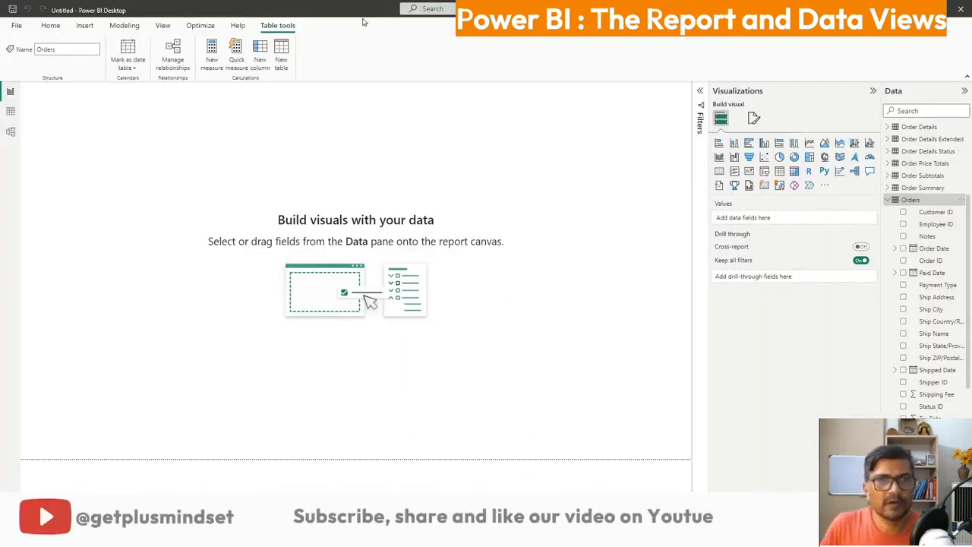
Switch to Power BI Desktop, view the recent reports list and return to the Home commands.
click(18, 25)
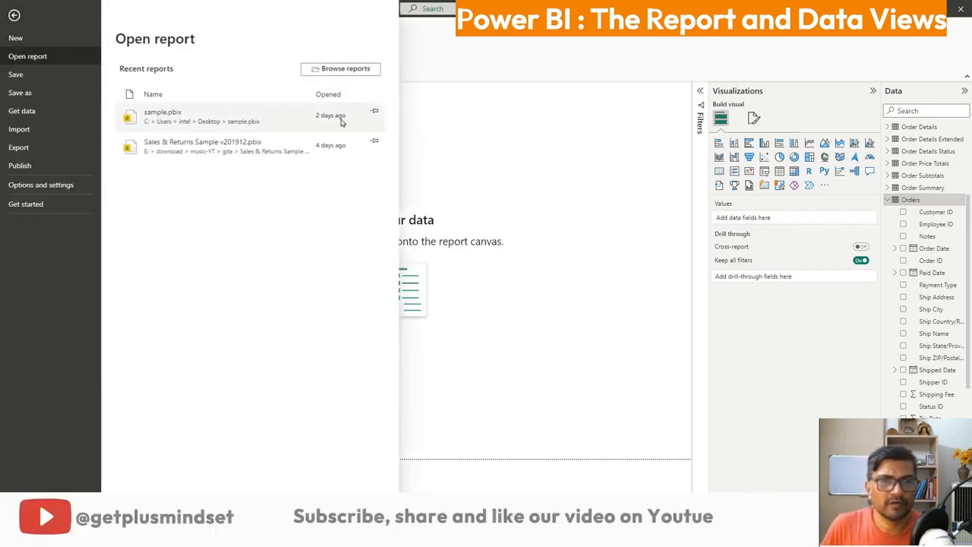
click(521, 84)
click(45, 27)
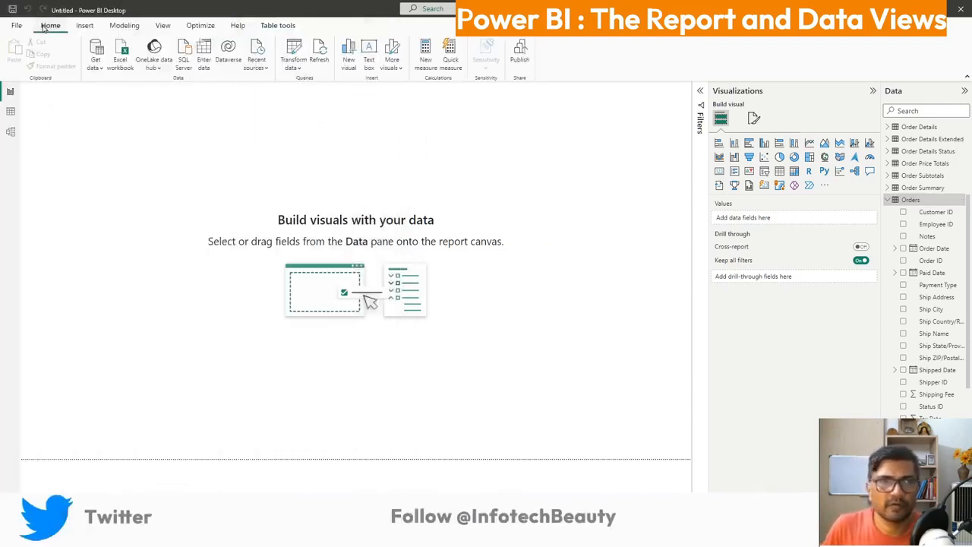
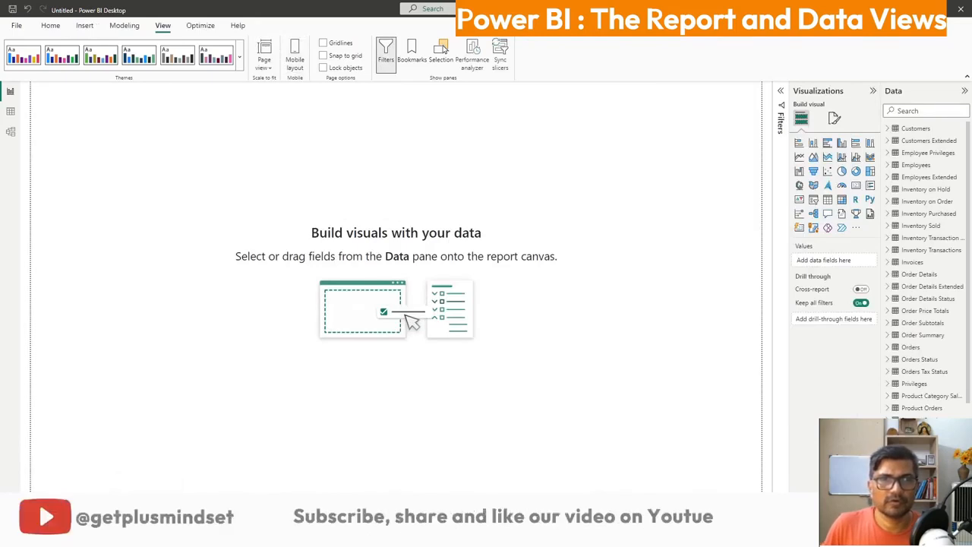
Launch the Epic Pen annotation app over the empty report canvas and hide its toolbar.
click(159, 499)
click(562, 287)
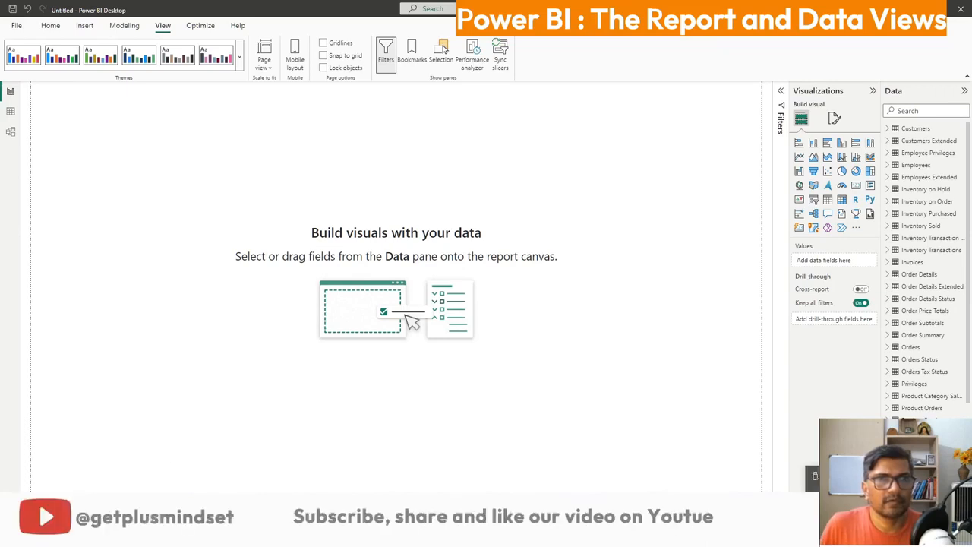
key(super)
text(pen)
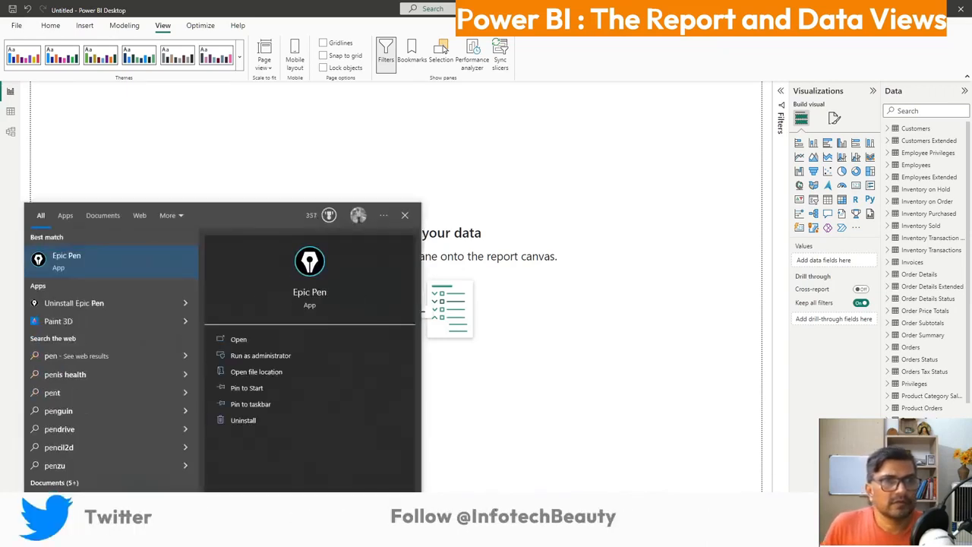
key(Return)
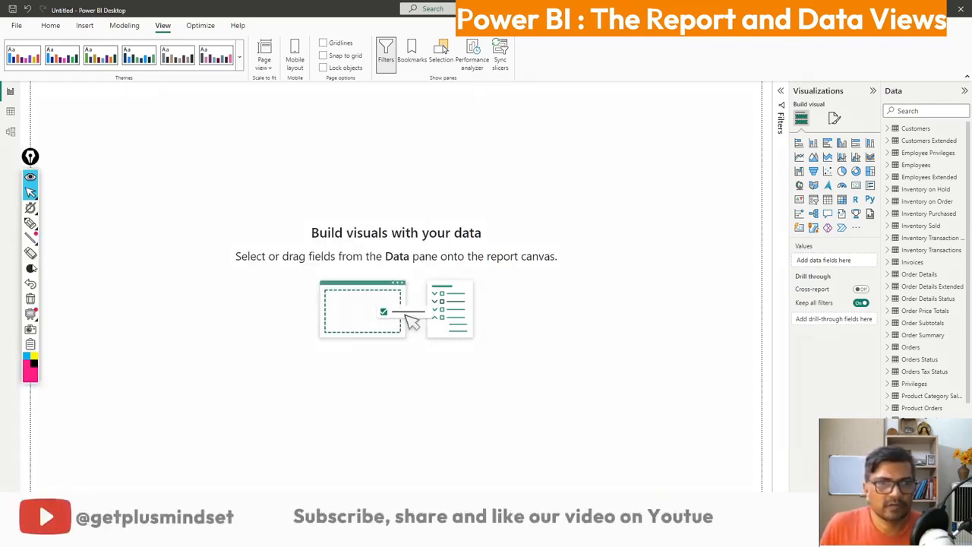
click(31, 157)
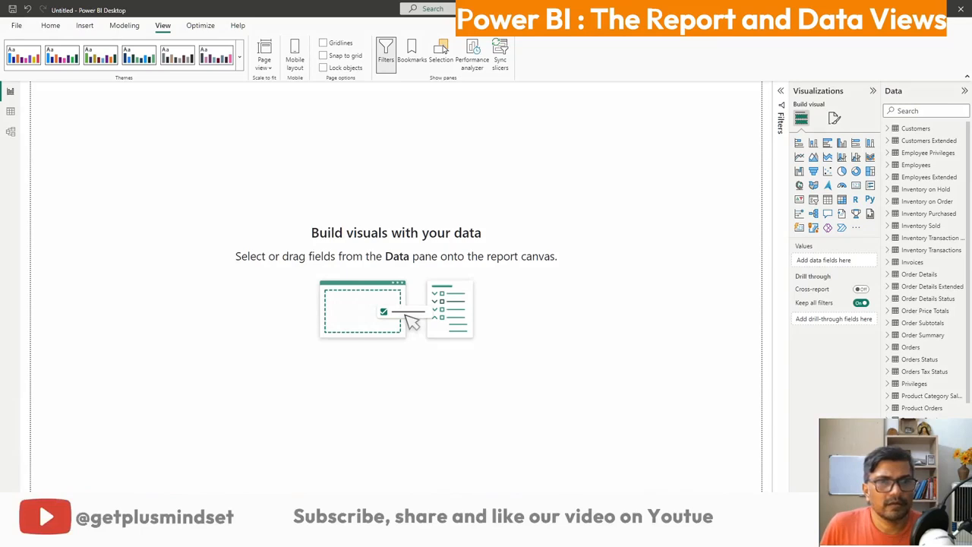
Outline the view switcher, the Filters, Visualizations and Data panes, the page tabs area and the ribbon in pink, and clear the marks.
mouse_move(2, 85)
mouse_down()
mouse_move(39, 156)
mouse_move(6, 163)
mouse_move(3, 85)
mouse_up()
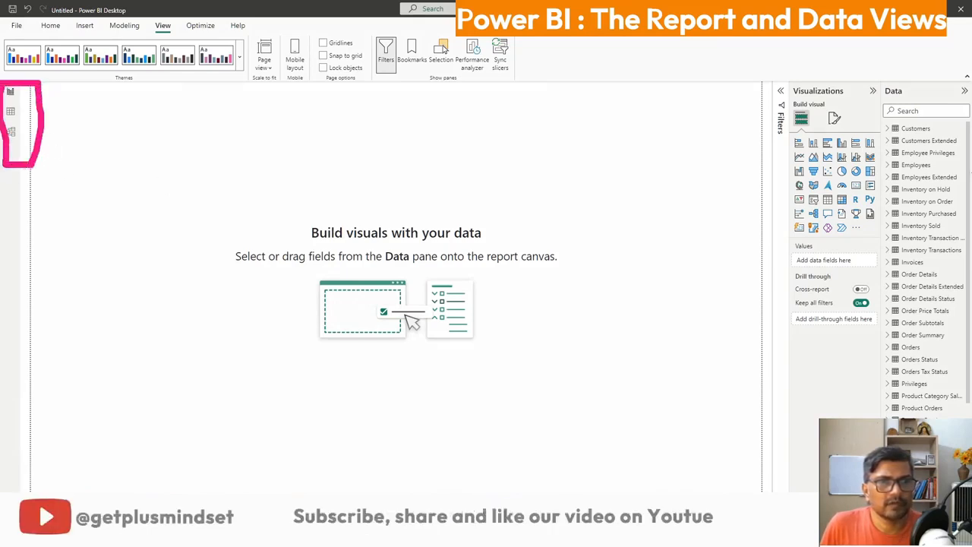
drag(766, 81, 951, 75)
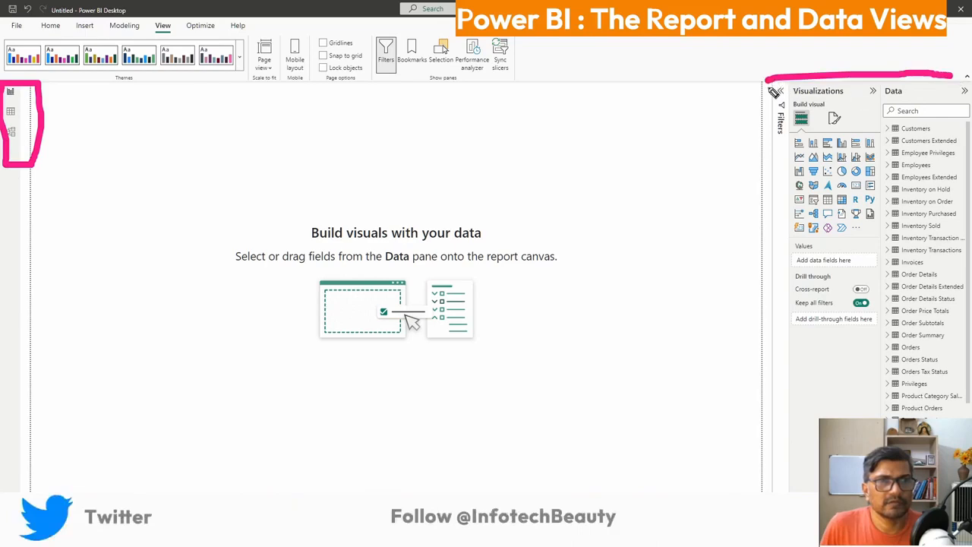
drag(767, 82, 775, 490)
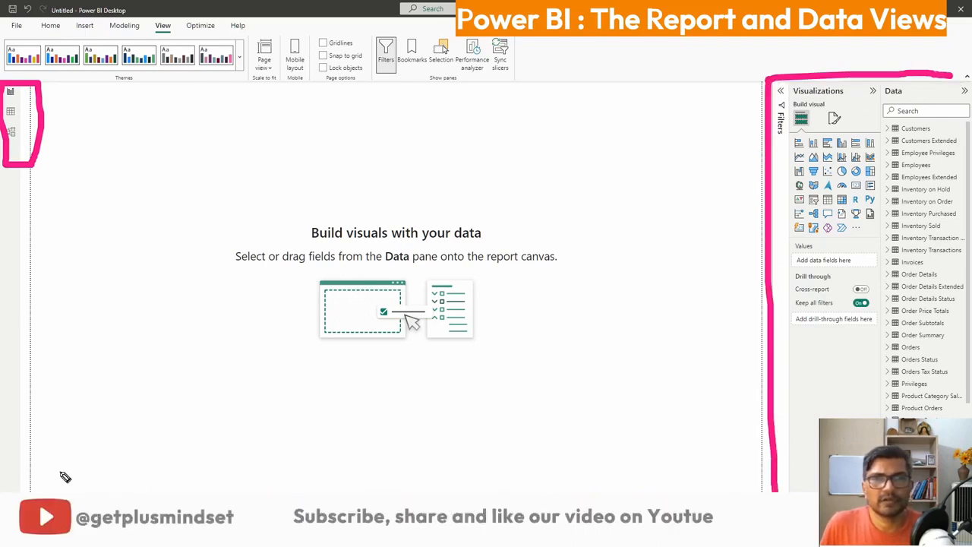
mouse_move(60, 470)
mouse_down()
mouse_move(554, 470)
mouse_move(54, 524)
mouse_move(592, 527)
mouse_move(525, 468)
mouse_up()
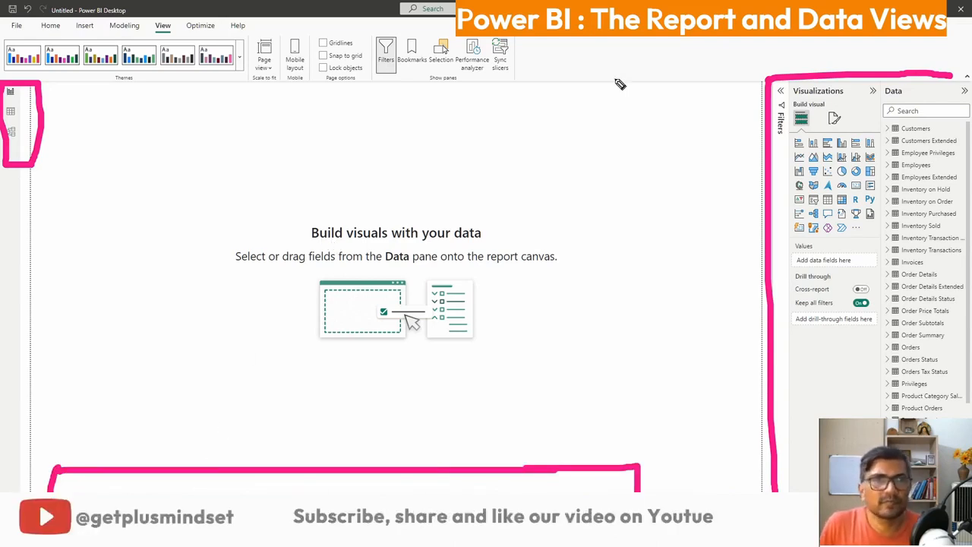
mouse_move(3, 12)
mouse_down()
mouse_move(346, 12)
mouse_move(586, 97)
mouse_up()
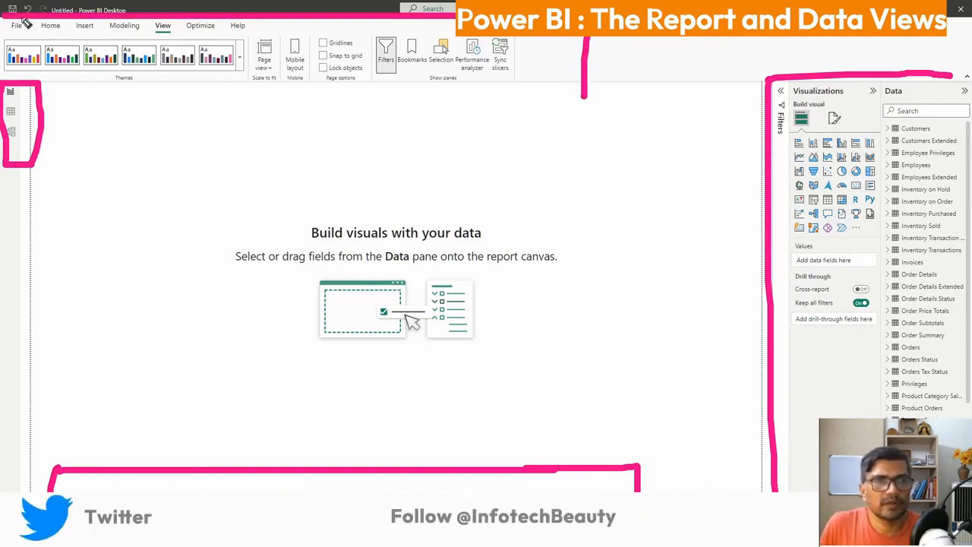
mouse_move(26, 24)
mouse_down()
mouse_move(73, 82)
mouse_move(571, 91)
mouse_up()
drag(602, 56, 629, 55)
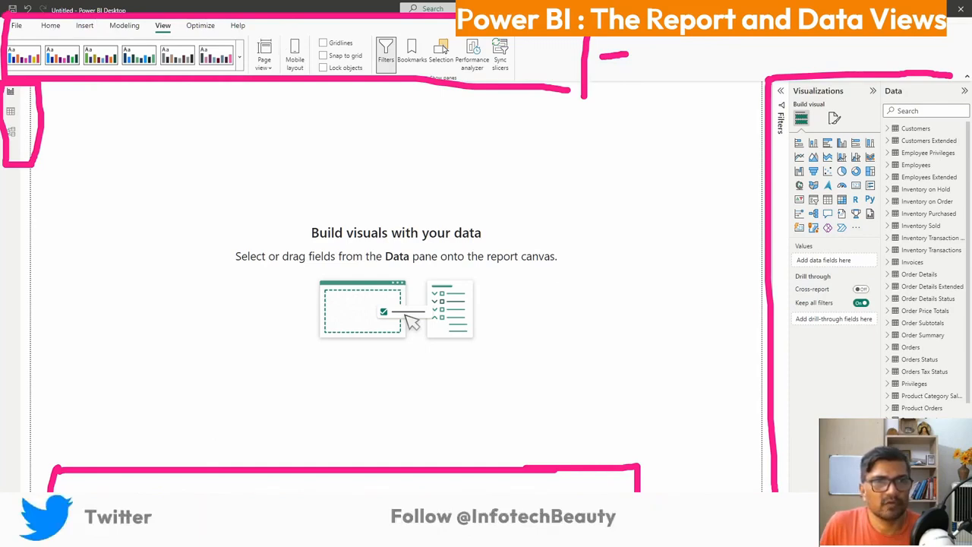
key(e)
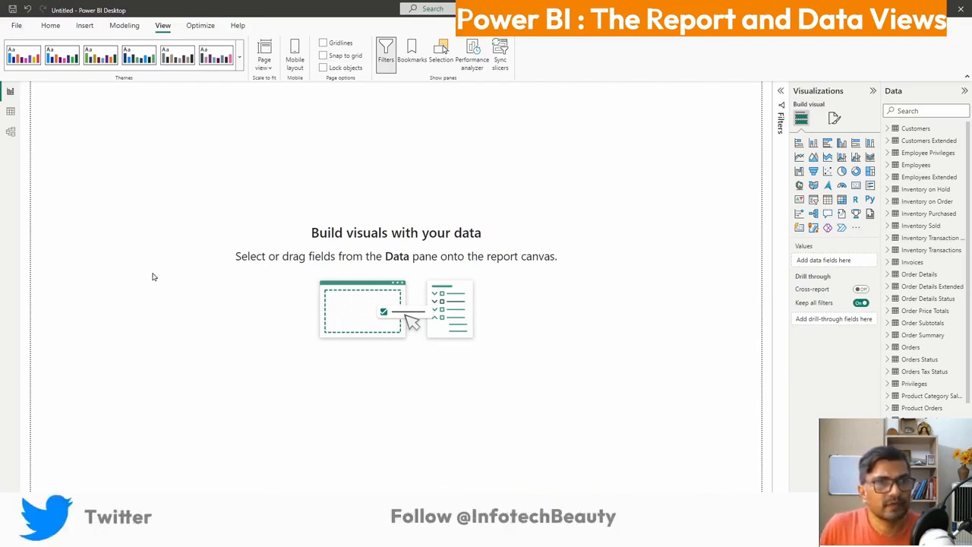
Show the Home commands, expand the Filters pane and search the report's data fields for "product name".
click(49, 26)
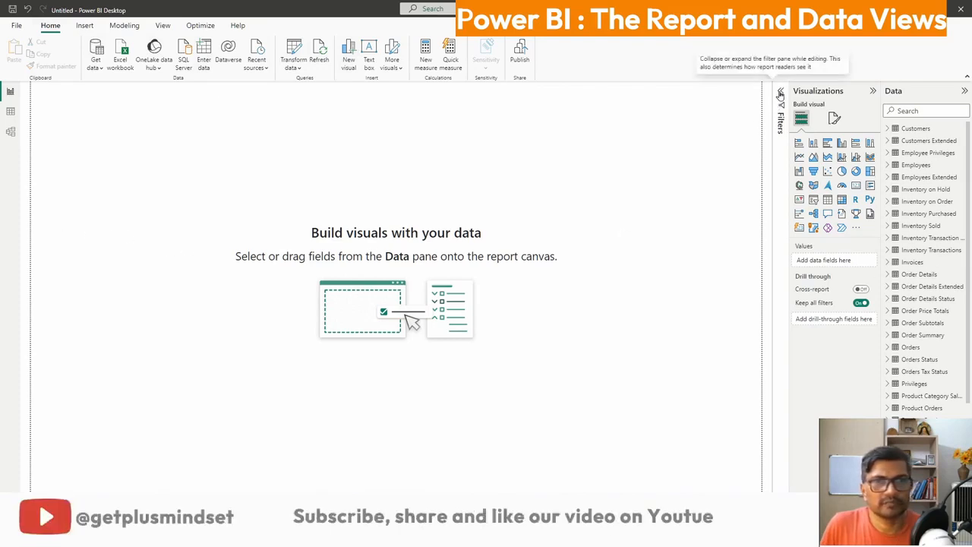
click(780, 93)
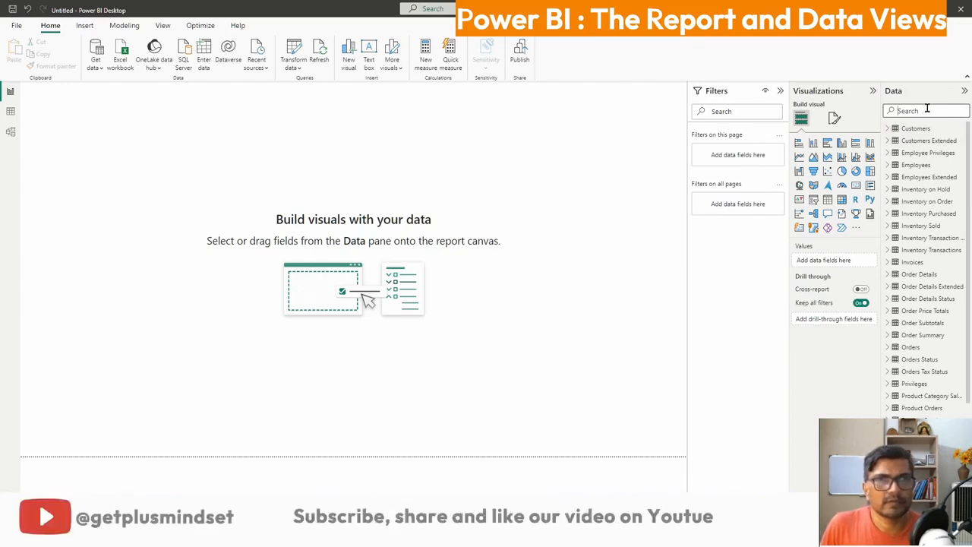
text(pro)
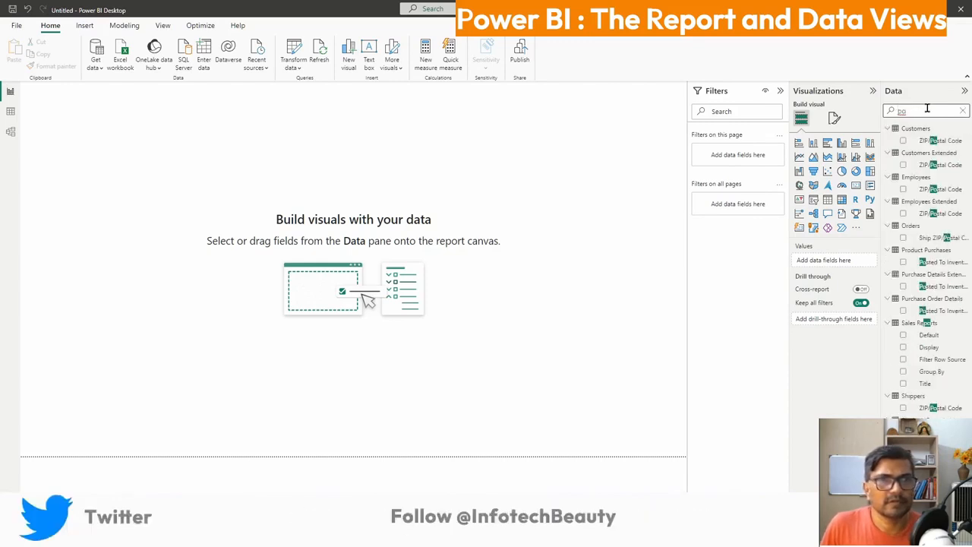
text(duct name)
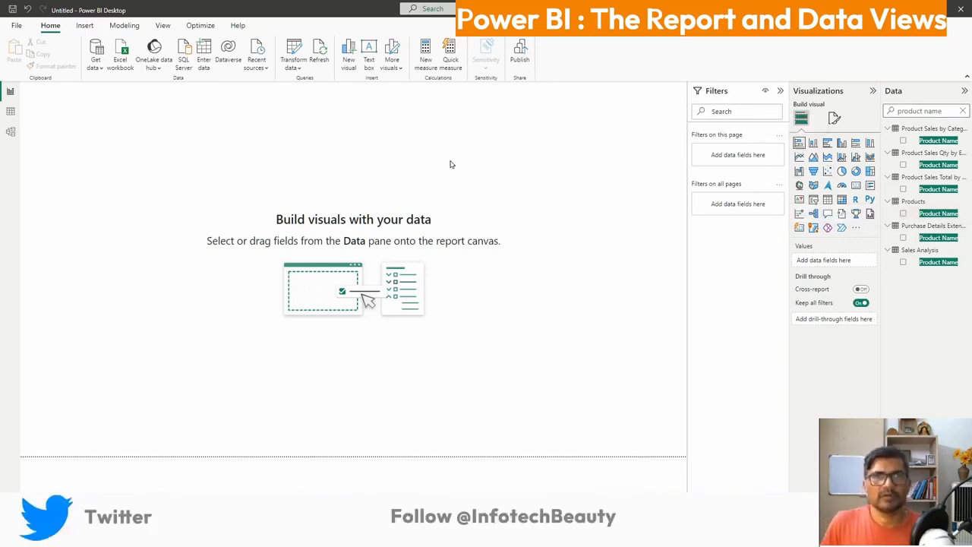
Add a stacked bar chart with Product Name from the Products table on its Y-axis.
click(799, 144)
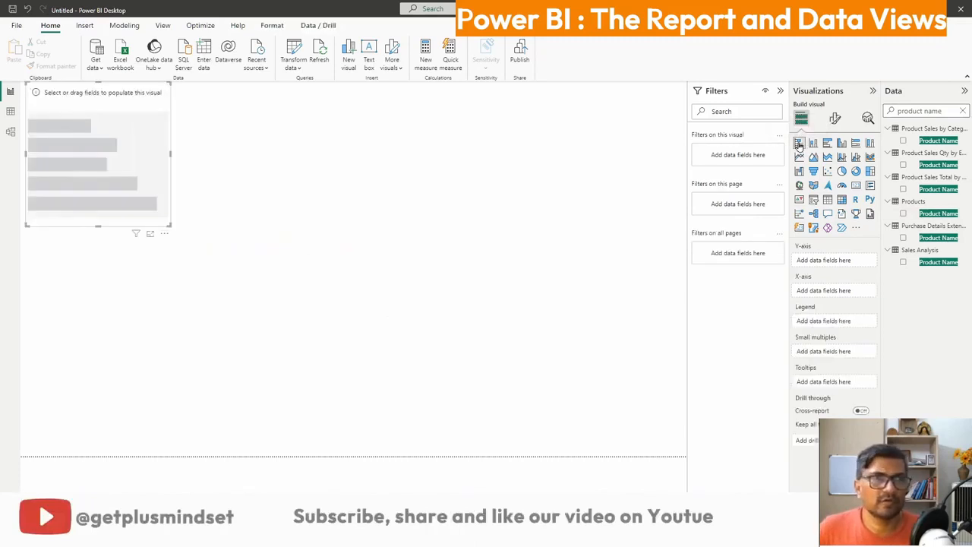
click(903, 238)
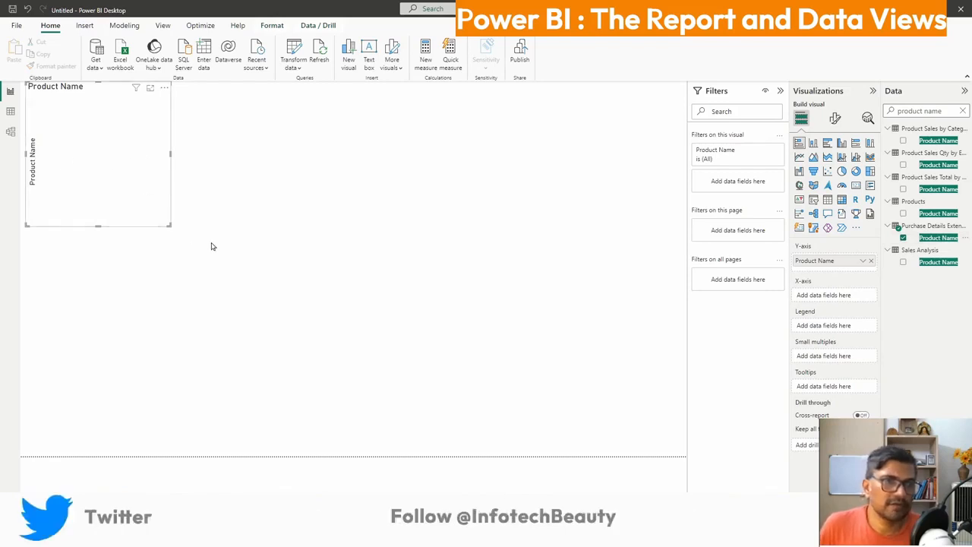
click(903, 238)
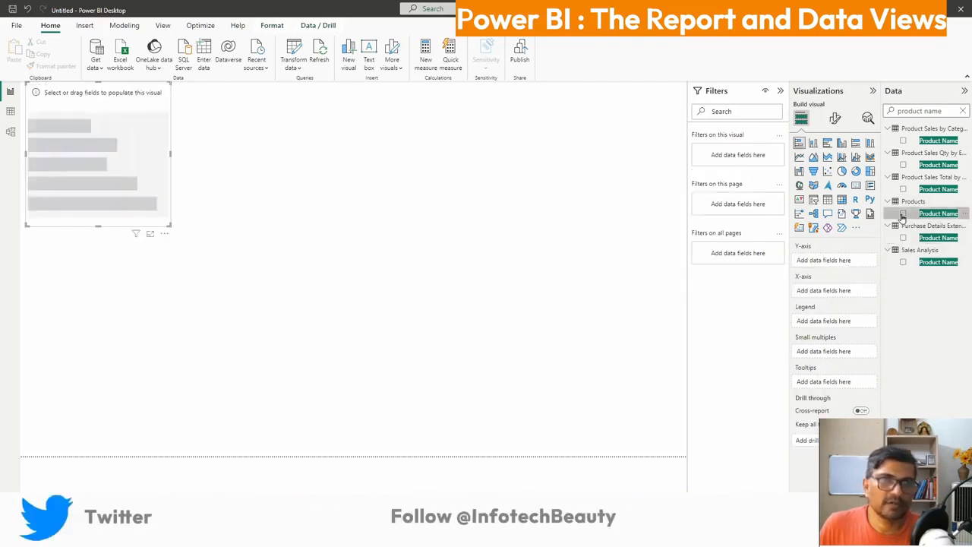
click(903, 213)
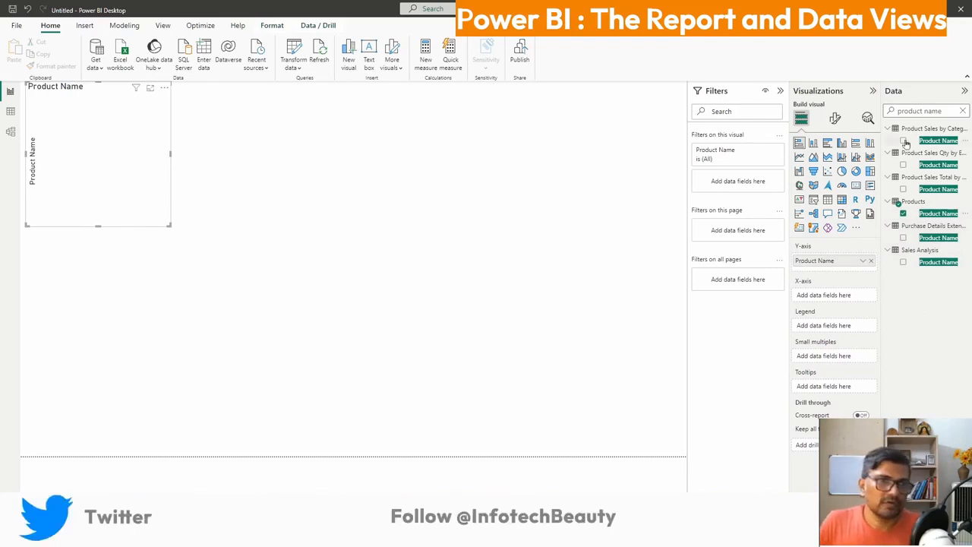
Clear the field search and expand the Products and Orders tables to examine their fields.
click(963, 111)
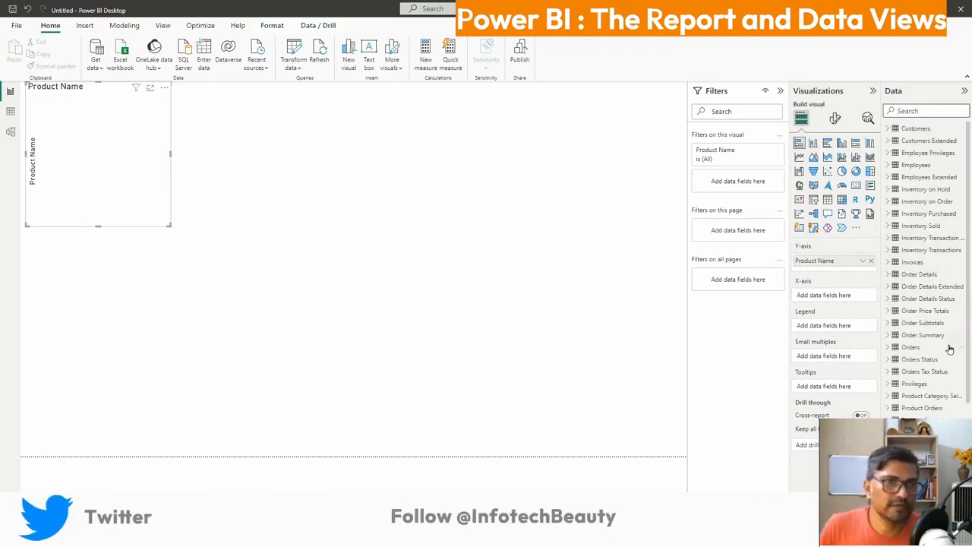
scroll(946, 355, down, 3)
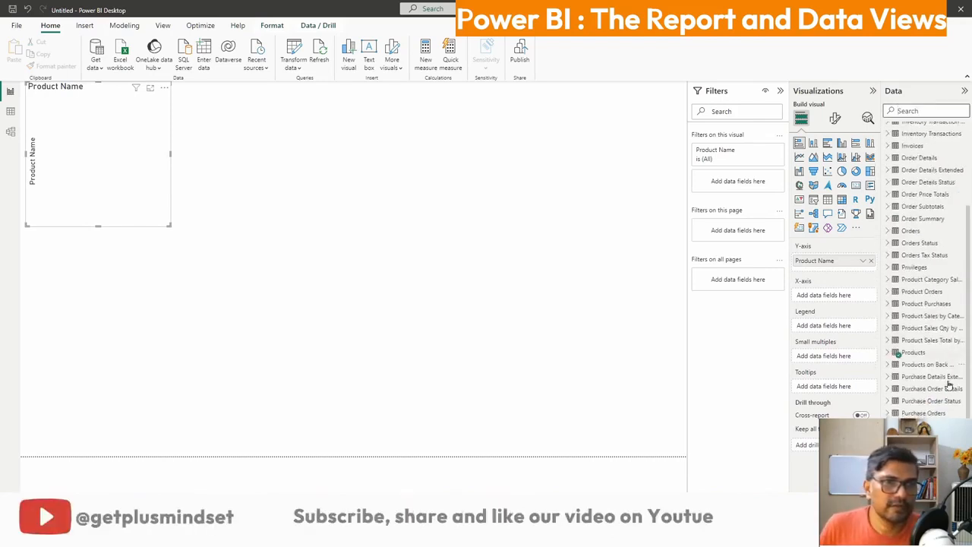
click(888, 354)
scroll(944, 425, down, 2)
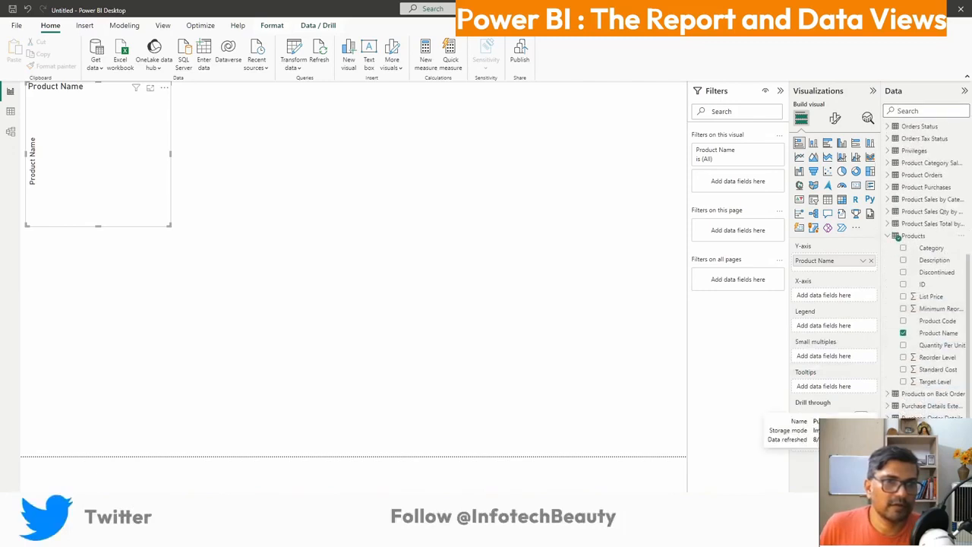
scroll(927, 409, up, 2)
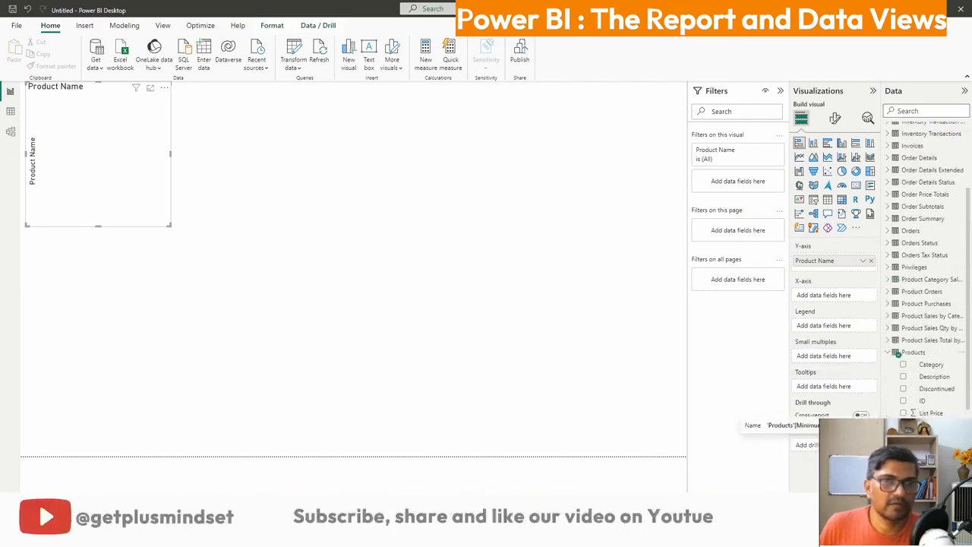
scroll(897, 353, up, 2)
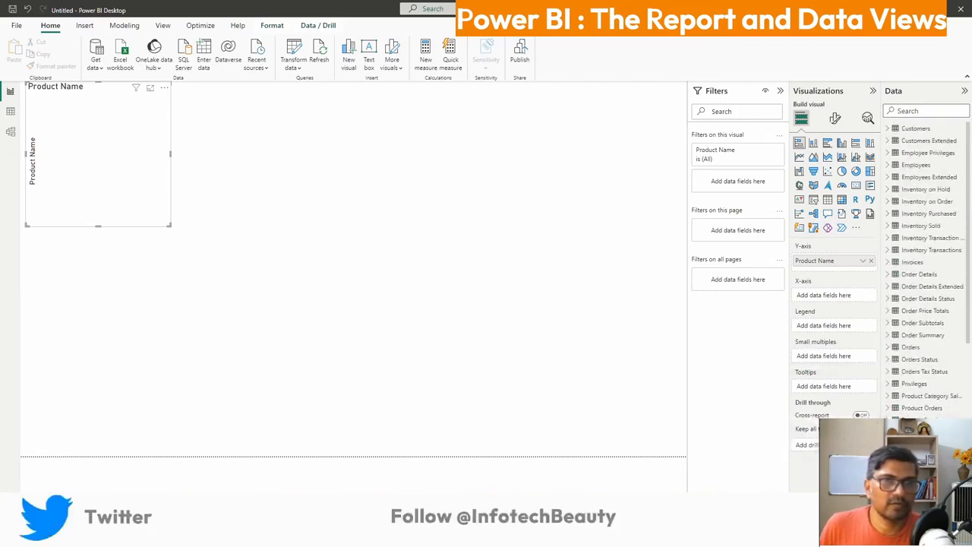
click(886, 347)
scroll(886, 351, down, 3)
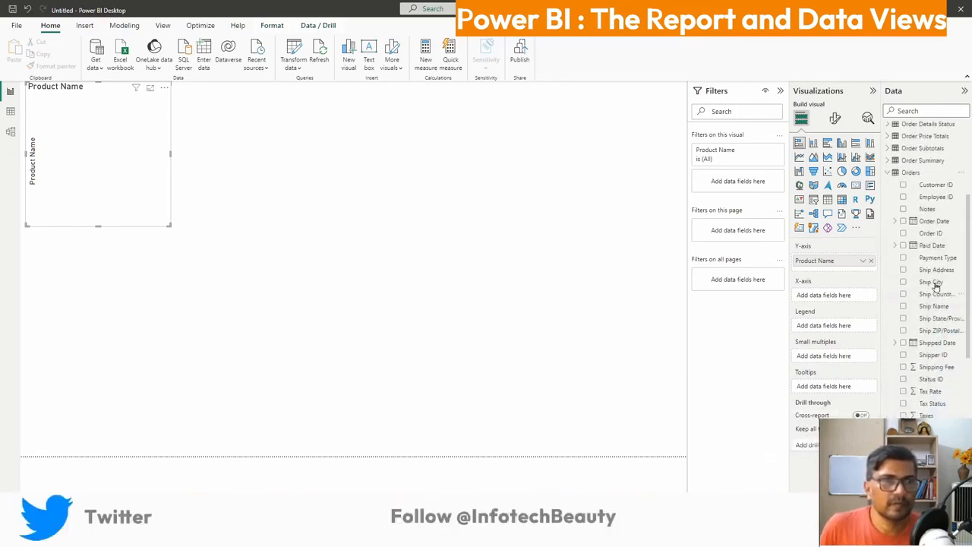
scroll(926, 304, down, 5)
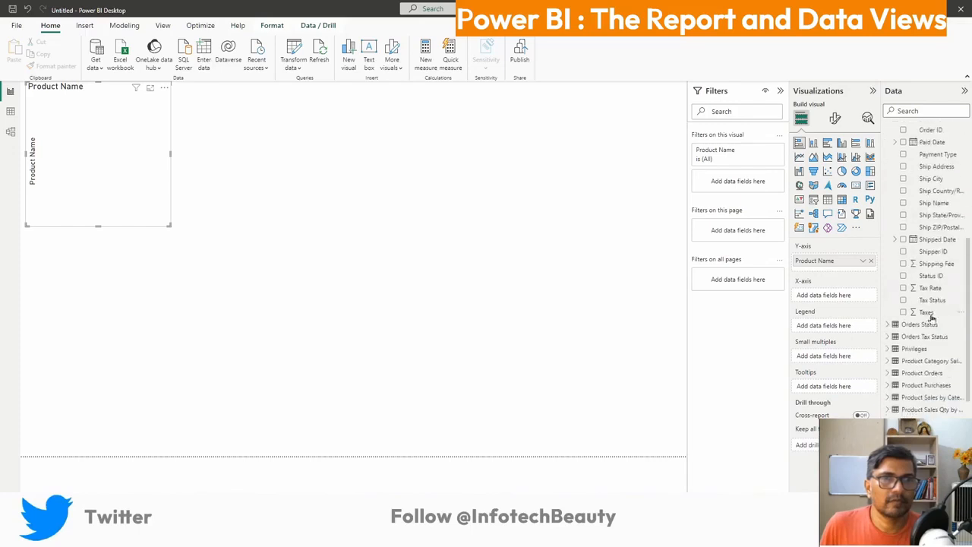
Add Standard Cost from the Products table to the bar chart's X-axis and enlarge the chart to review its bars.
click(889, 370)
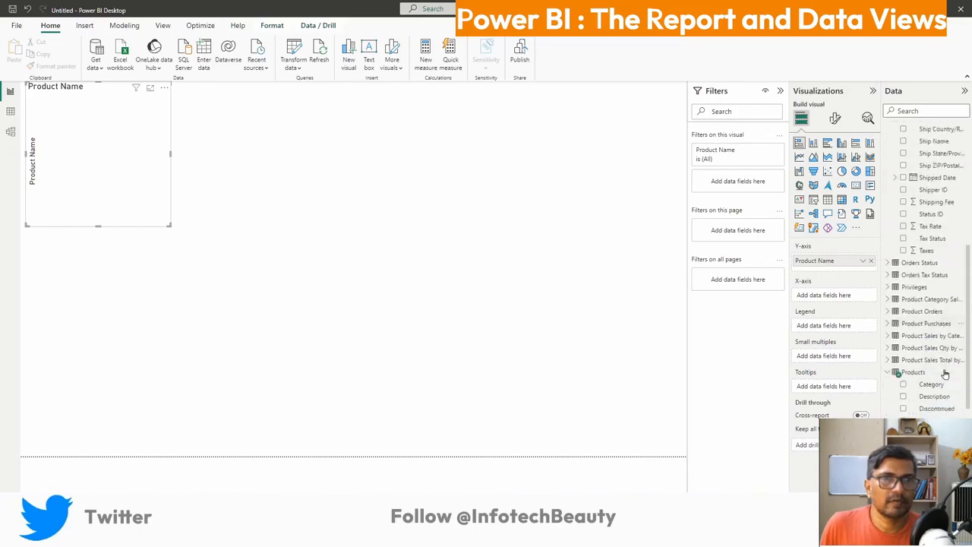
click(887, 301)
scroll(962, 383, down, 3)
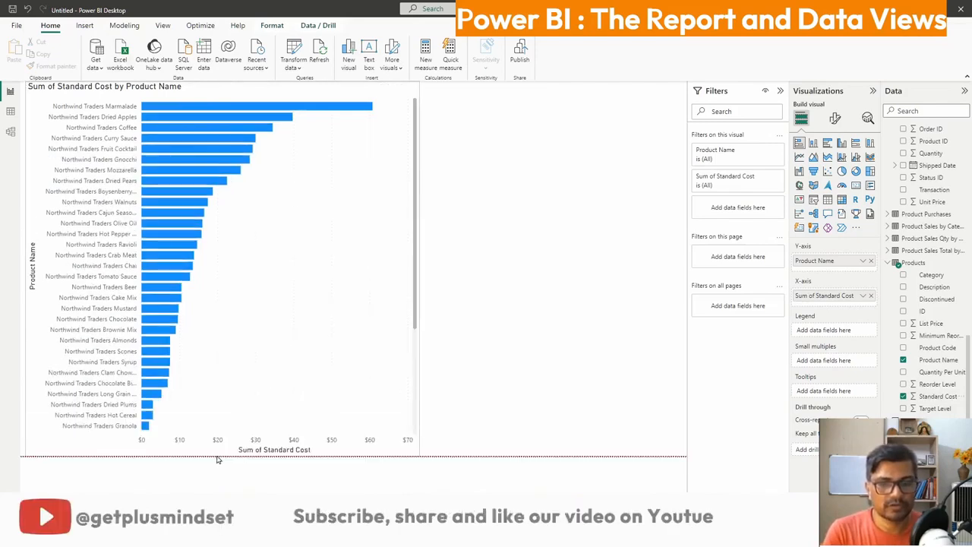
scroll(351, 334, down, 5)
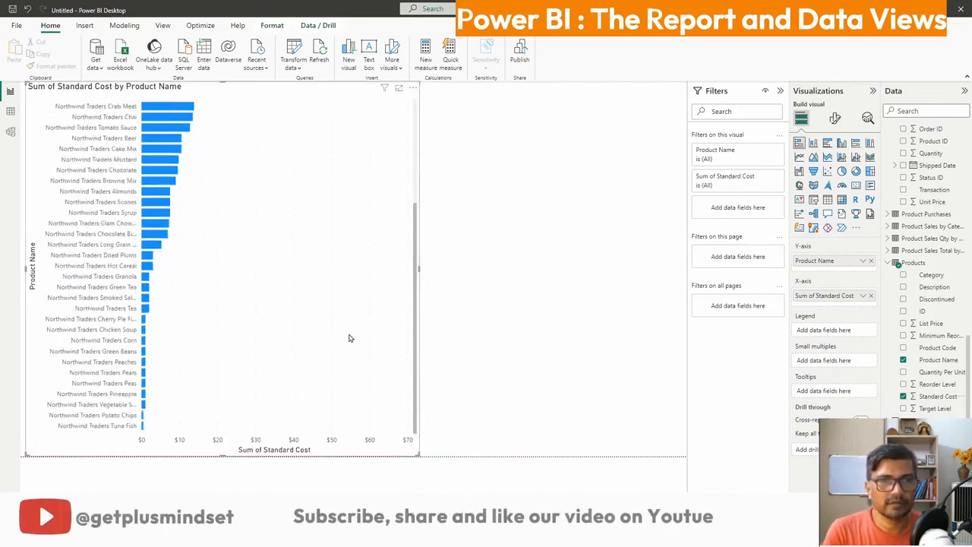
Convert the standard cost bar chart to a stacked column chart and widen it until its category axis shows all products.
scroll(190, 364, up, 5)
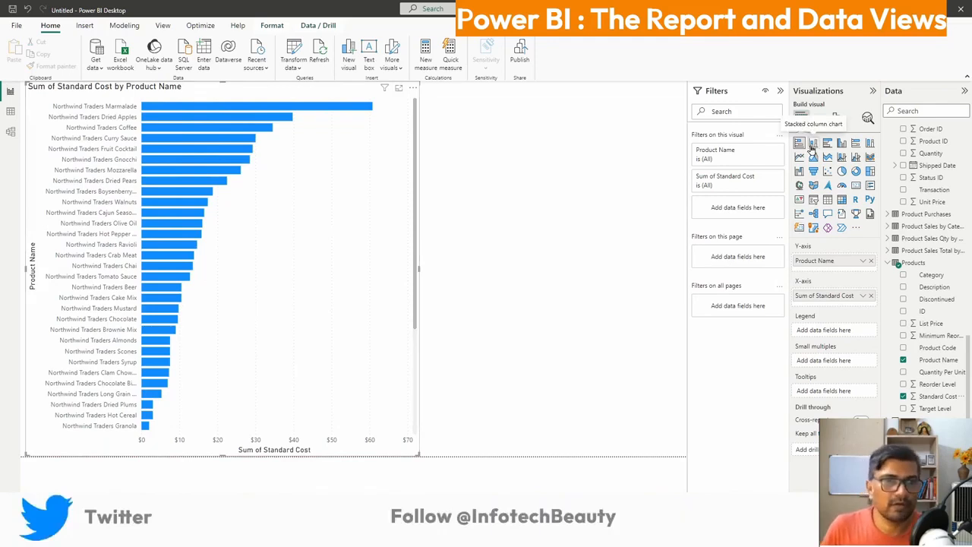
click(811, 146)
drag(419, 265, 585, 266)
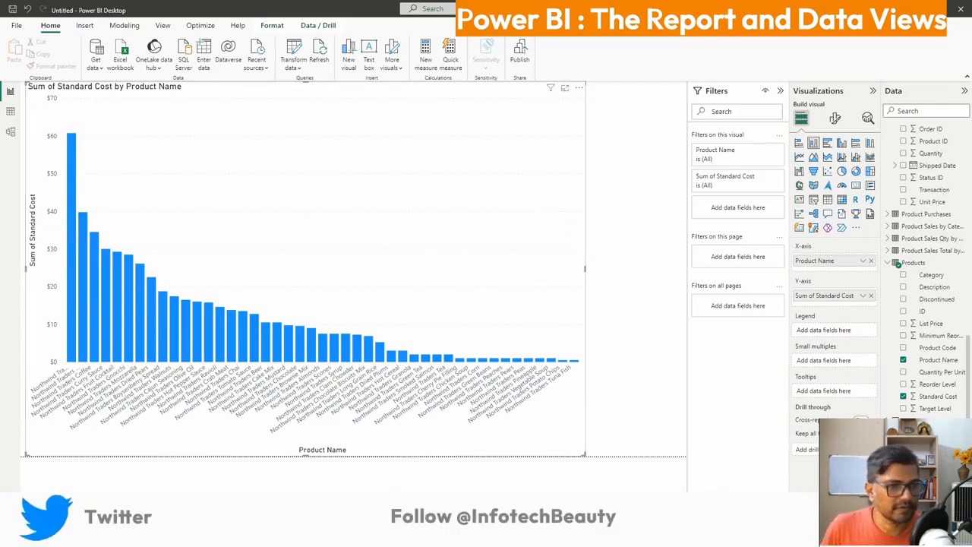
Switch to the ChatGPT overview in the browser and read its points on data sources, transformations, relationships, measures and query parameters.
click(402, 465)
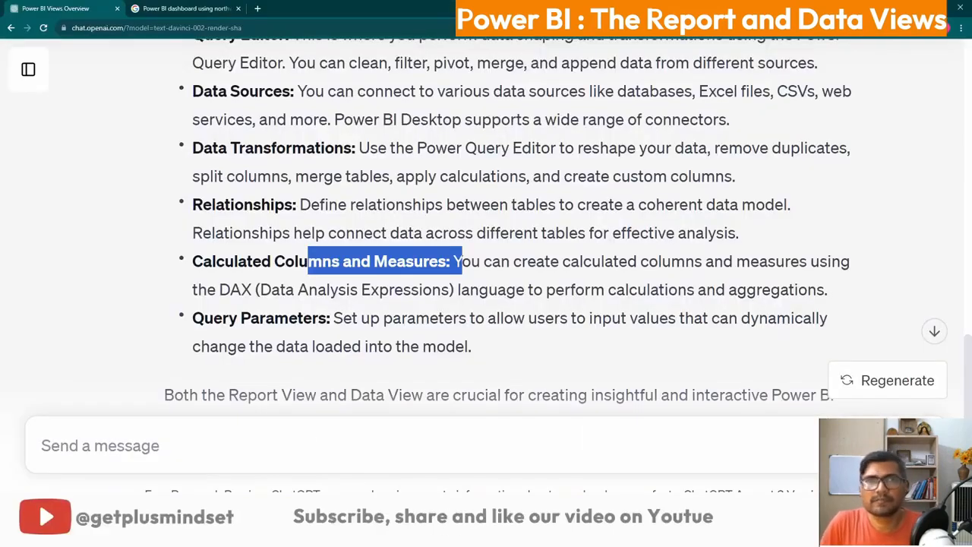
scroll(411, 266, down, 3)
scroll(412, 270, up, 3)
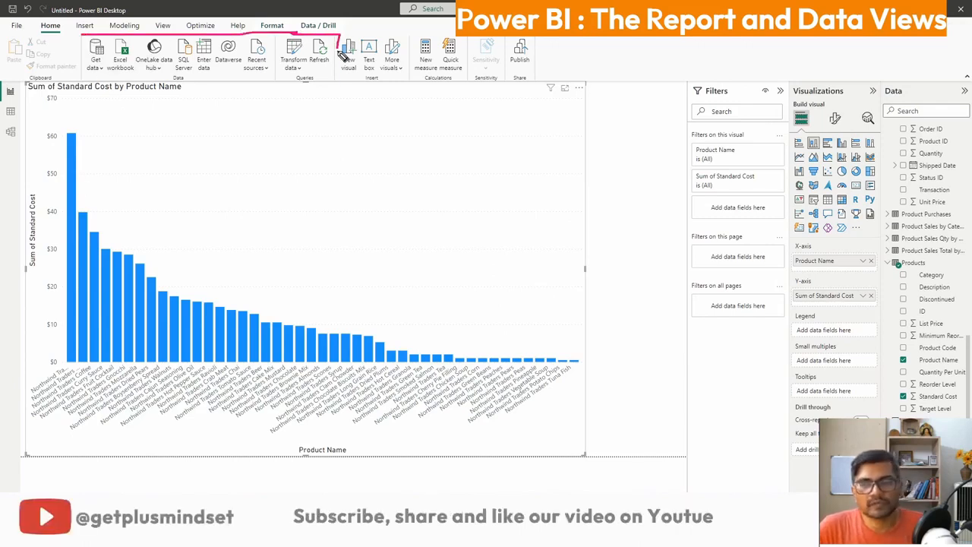
Return to Power BI Desktop, outline the Data and Queries, Insert, Calculations and Share command groups, and clear the markings.
mouse_move(344, 57)
mouse_down()
mouse_move(216, 101)
mouse_move(95, 101)
mouse_move(79, 45)
mouse_move(86, 39)
mouse_up()
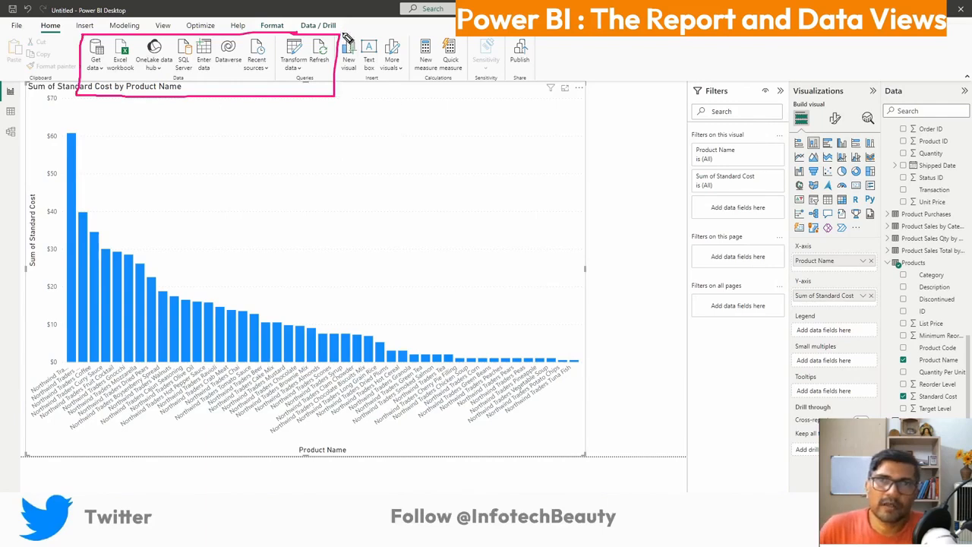
mouse_move(347, 38)
mouse_down()
mouse_move(410, 97)
mouse_move(341, 99)
mouse_move(339, 33)
mouse_up()
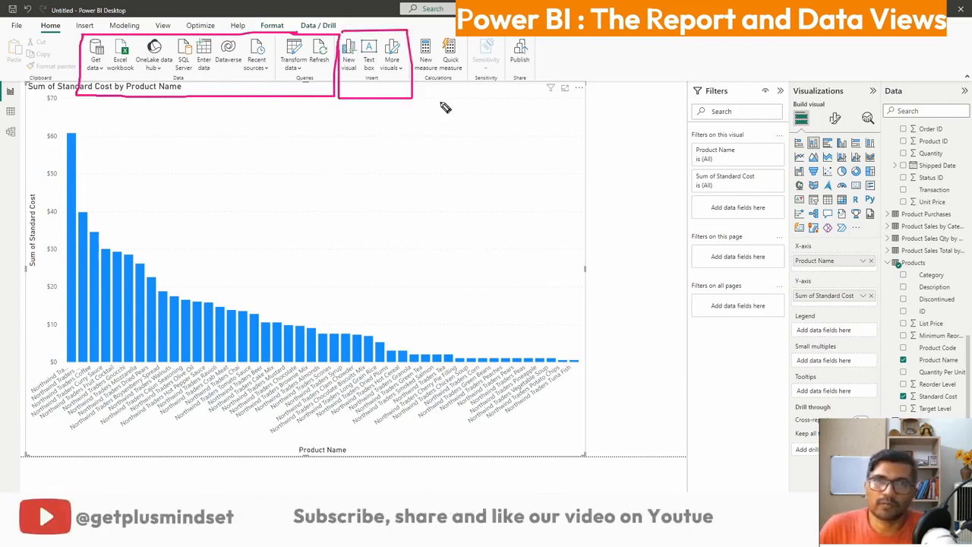
mouse_move(410, 25)
mouse_down()
mouse_move(461, 25)
mouse_move(471, 88)
mouse_move(416, 92)
mouse_move(414, 34)
mouse_move(433, 91)
mouse_up()
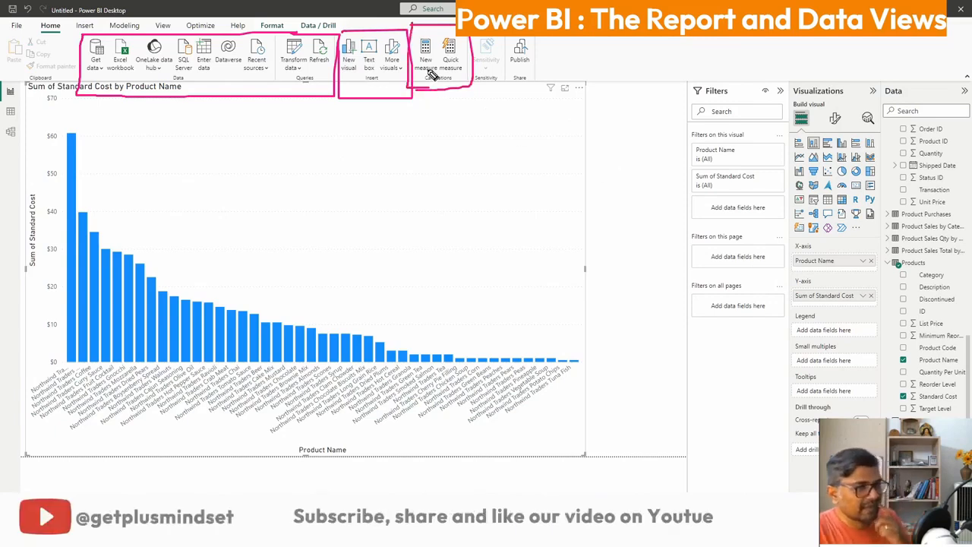
mouse_move(540, 36)
mouse_down()
mouse_move(539, 107)
mouse_move(498, 38)
mouse_up()
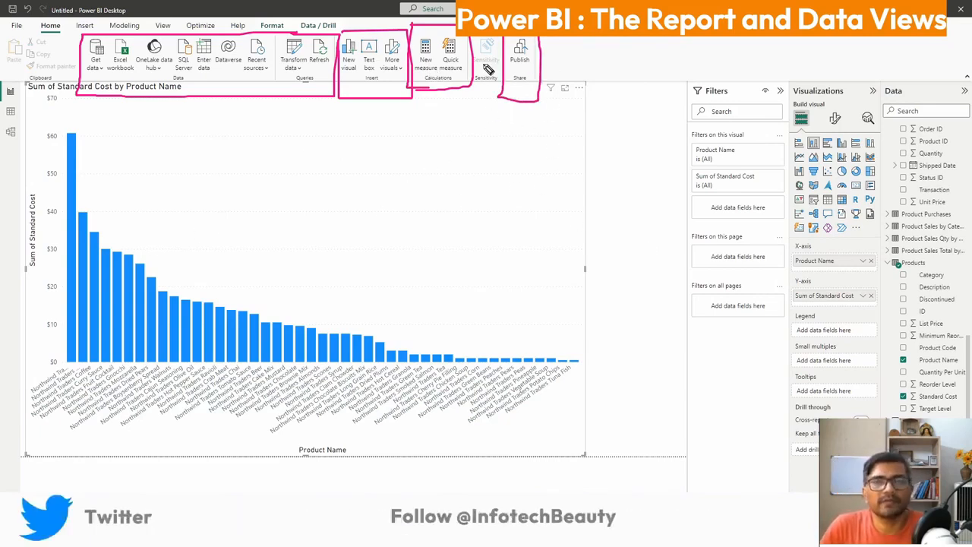
key(Escape)
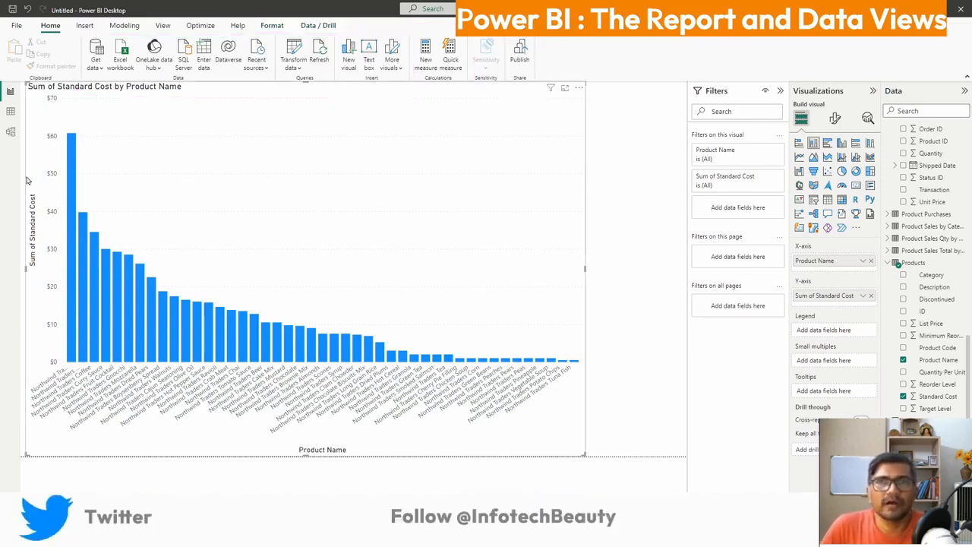
Insert a Q&A visual beside the column chart, review its setup options and remove the visual.
click(84, 25)
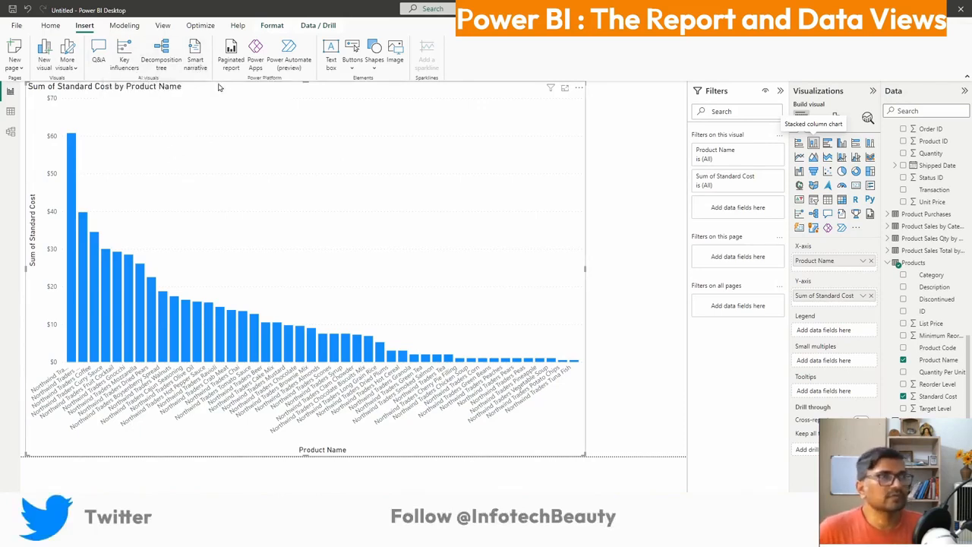
click(99, 50)
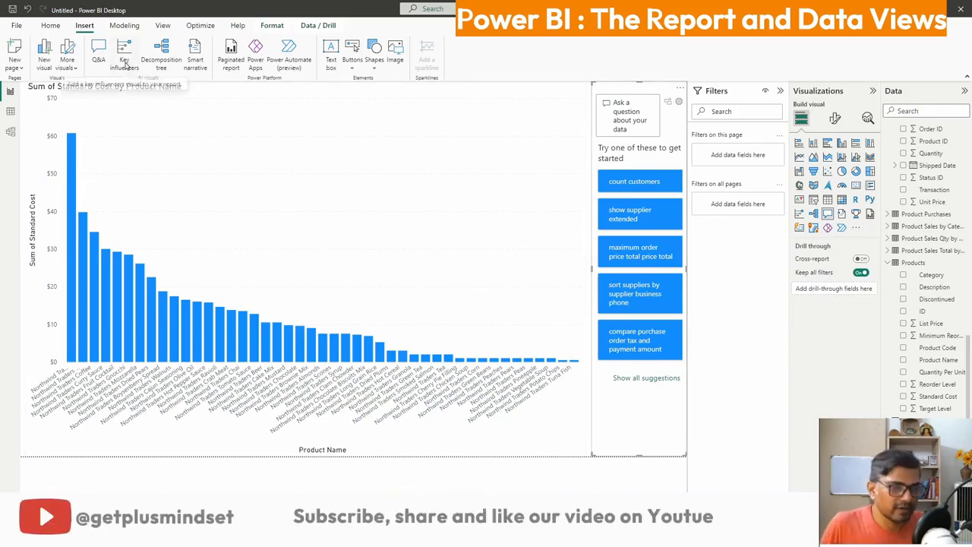
click(678, 102)
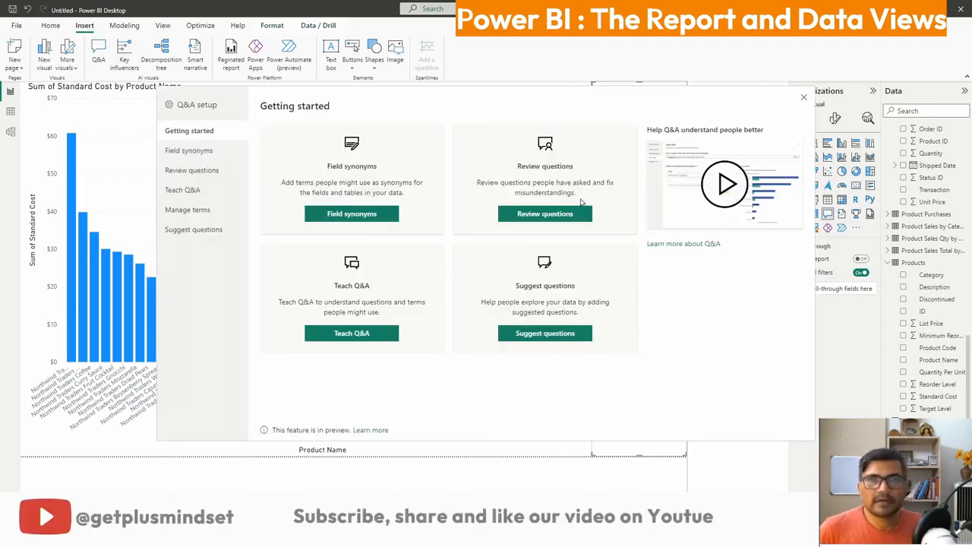
click(804, 97)
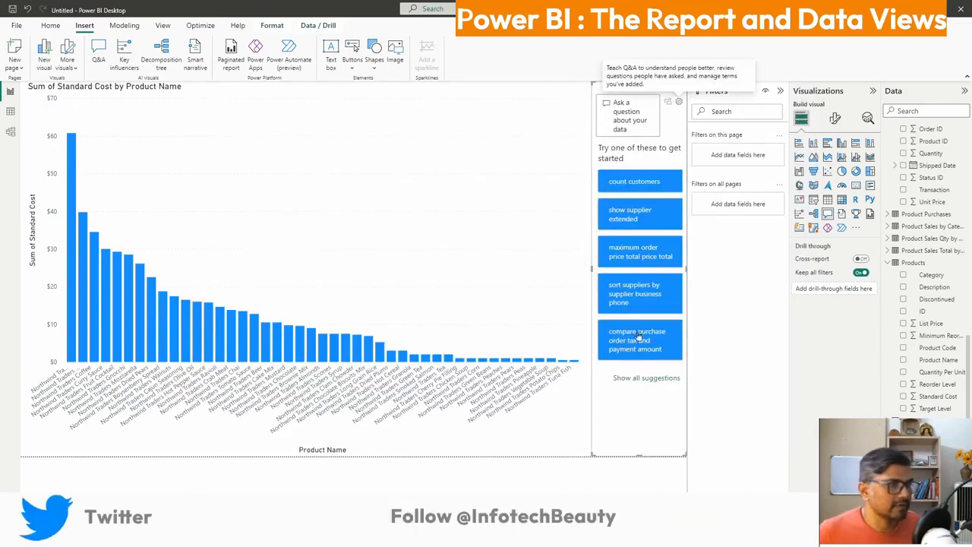
click(583, 318)
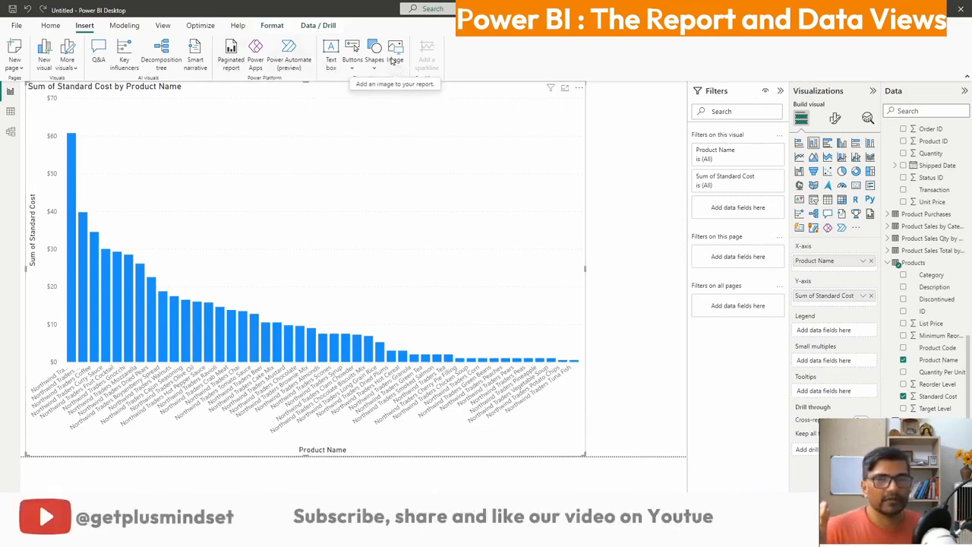
Try to insert the picture Mona_Lisa_by_Leonardo_da_Vinci_from_C2RMF_retouched.jpg into the report.
click(396, 53)
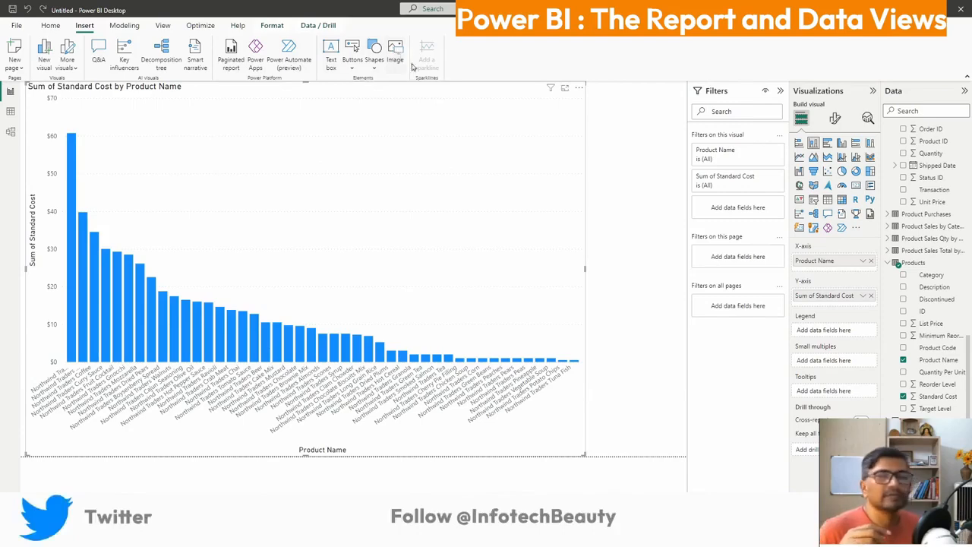
click(443, 175)
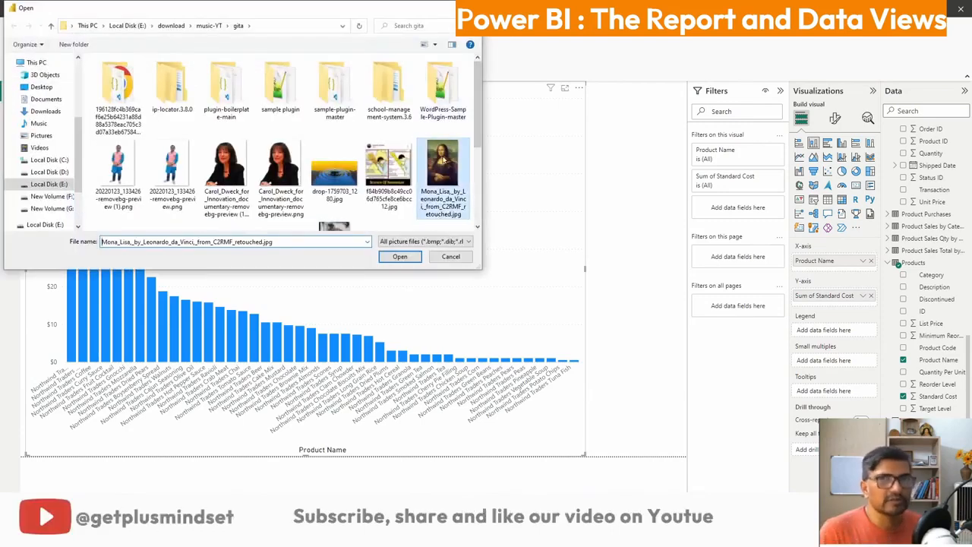
click(399, 256)
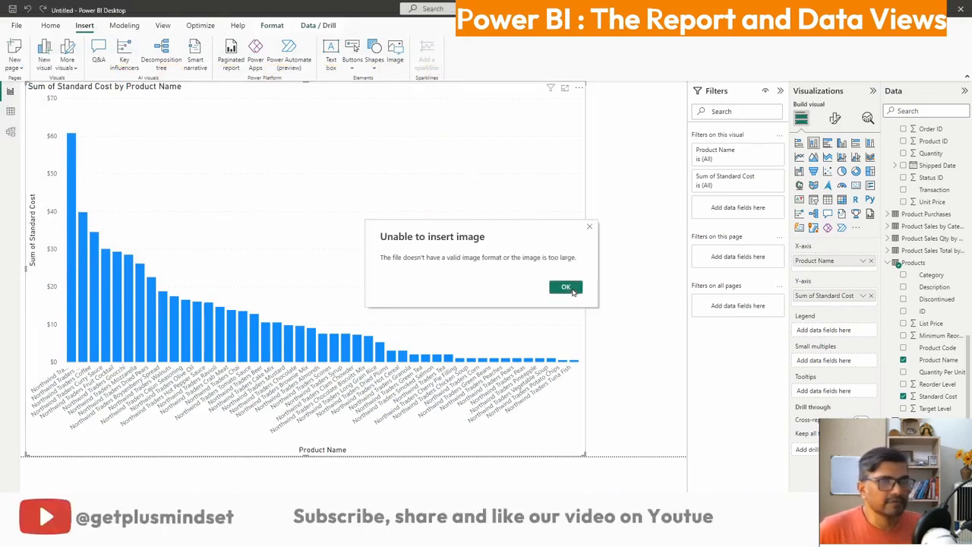
click(566, 287)
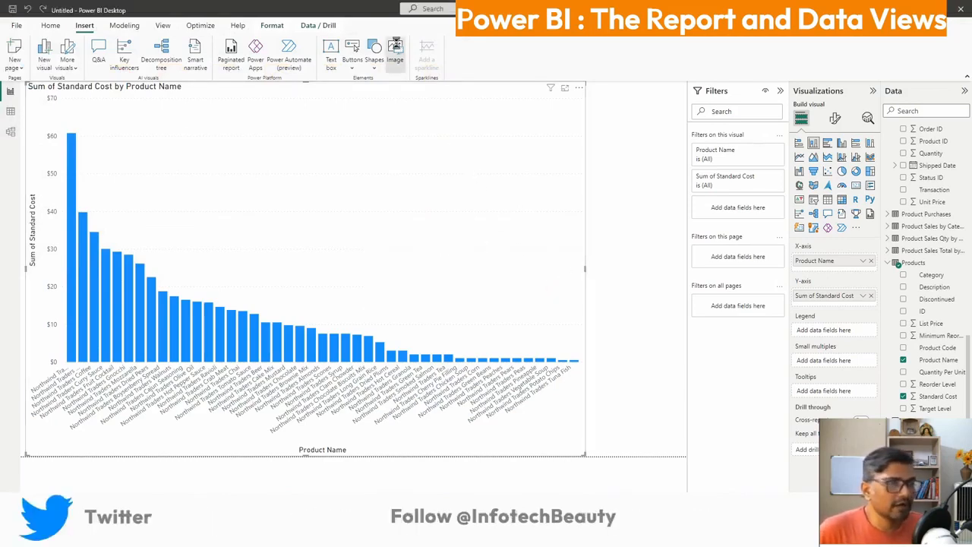
Insert the picture 20220123_133426-removebg-preview.png, enlarge it and place it at the end of the chart with the shortest columns.
click(395, 53)
scroll(361, 164, down, 1)
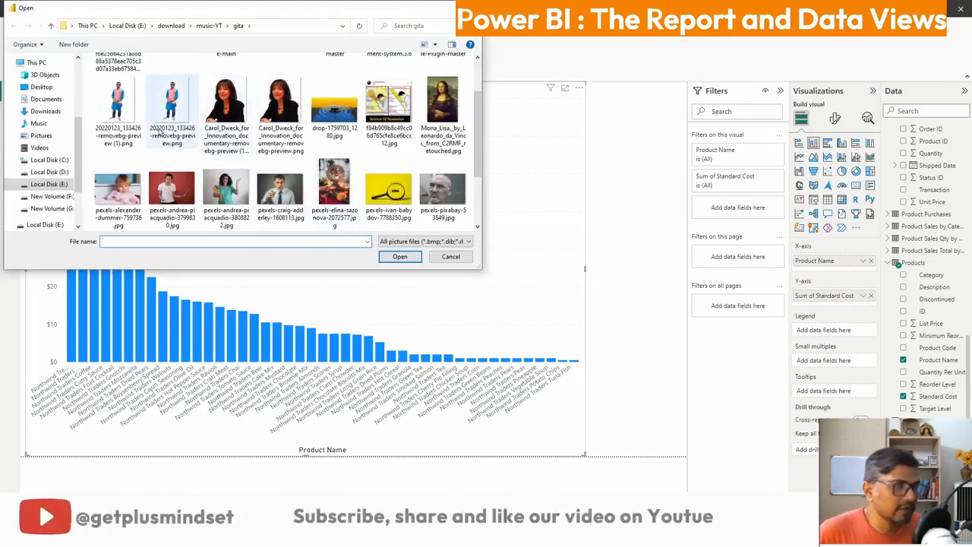
click(171, 110)
click(399, 256)
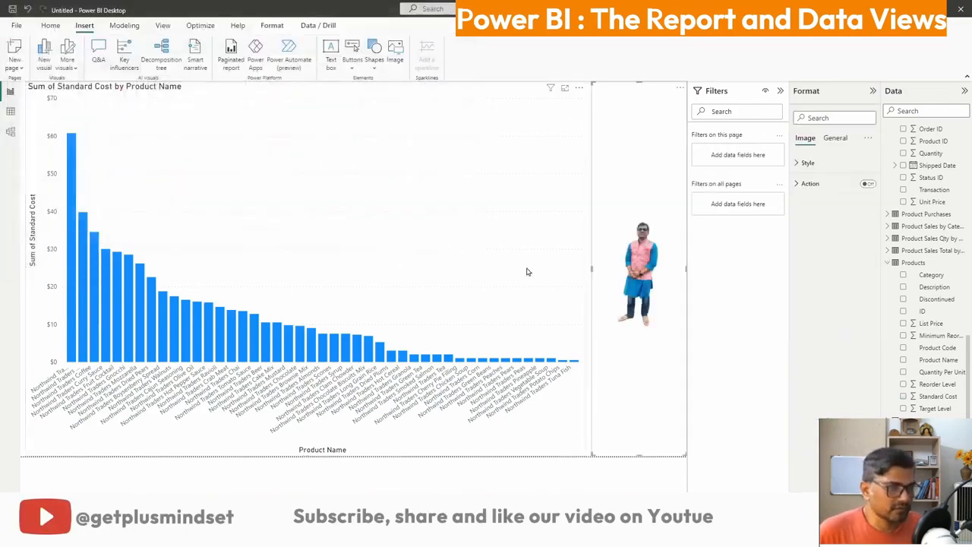
drag(642, 264, 529, 265)
click(619, 276)
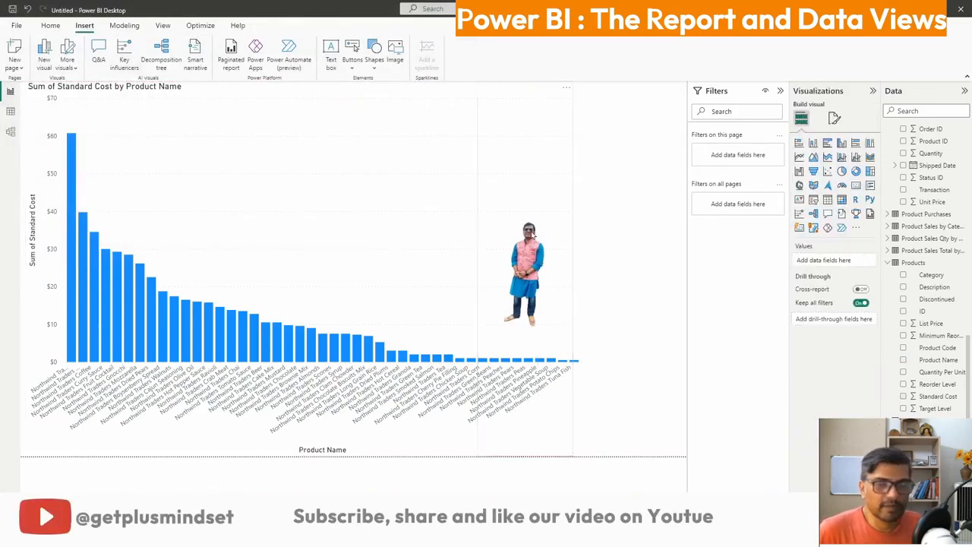
click(531, 243)
drag(479, 83, 380, 50)
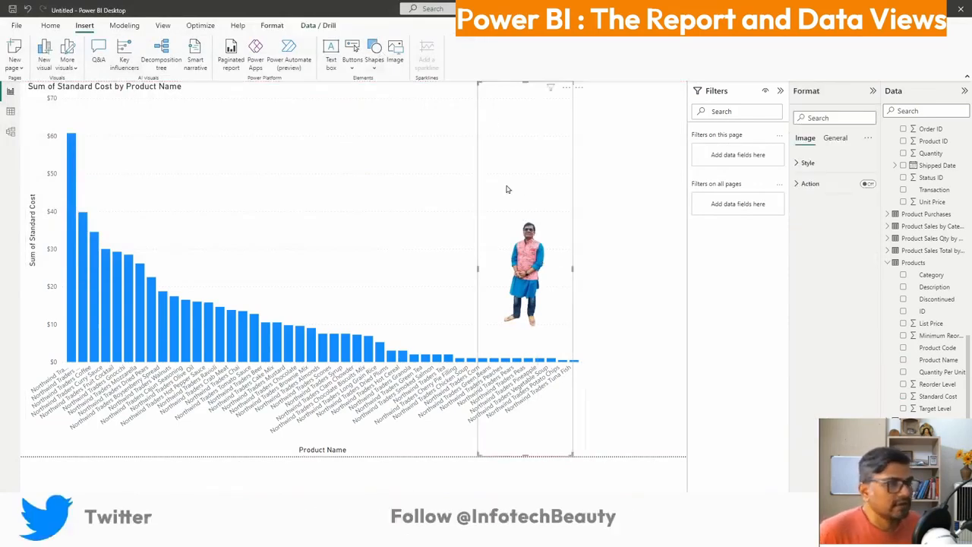
drag(572, 269, 641, 263)
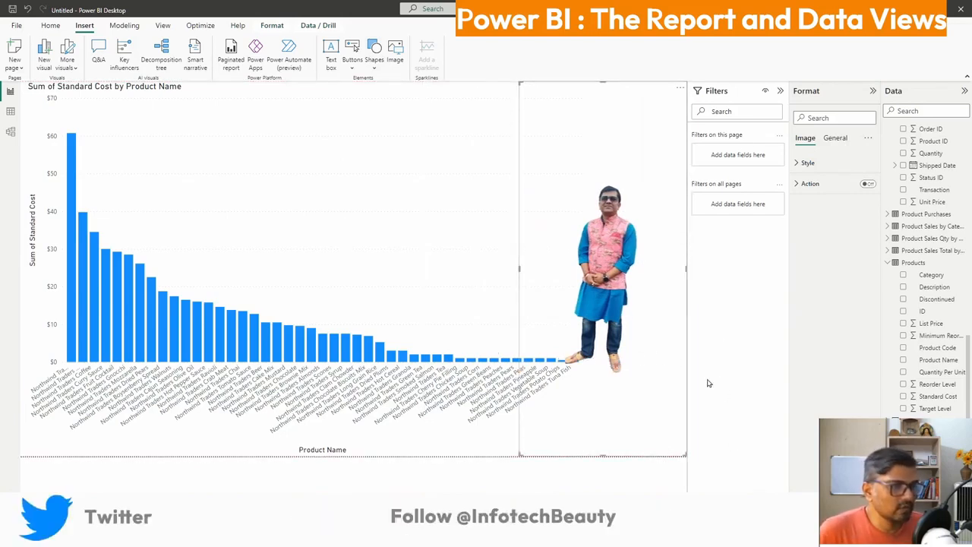
Insert an oval from the basic shapes and move it over the chart next to the picture.
click(373, 57)
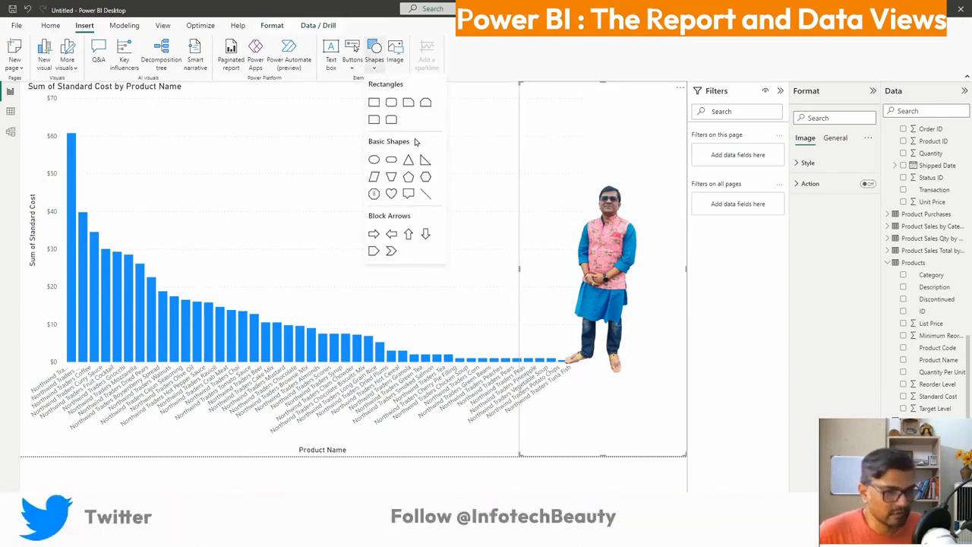
click(374, 159)
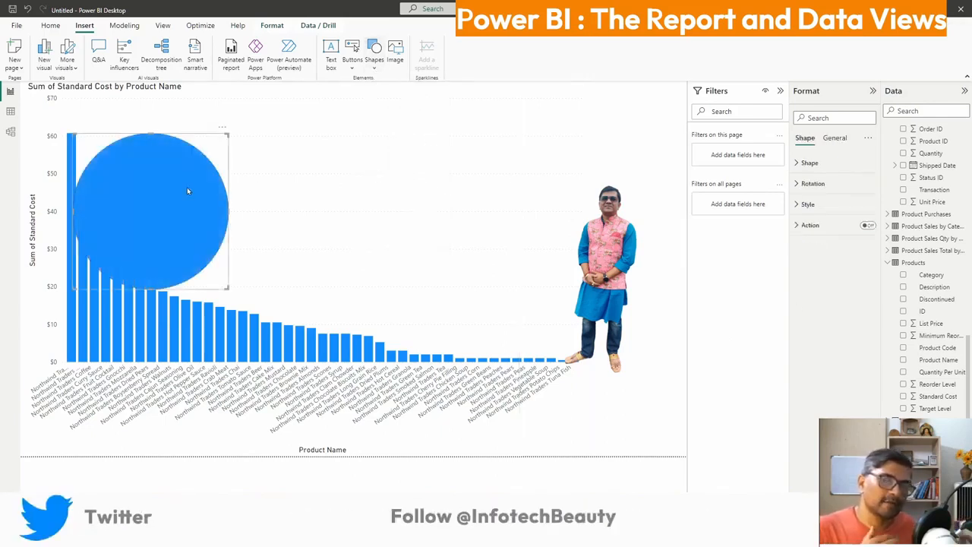
drag(189, 191, 521, 190)
click(631, 190)
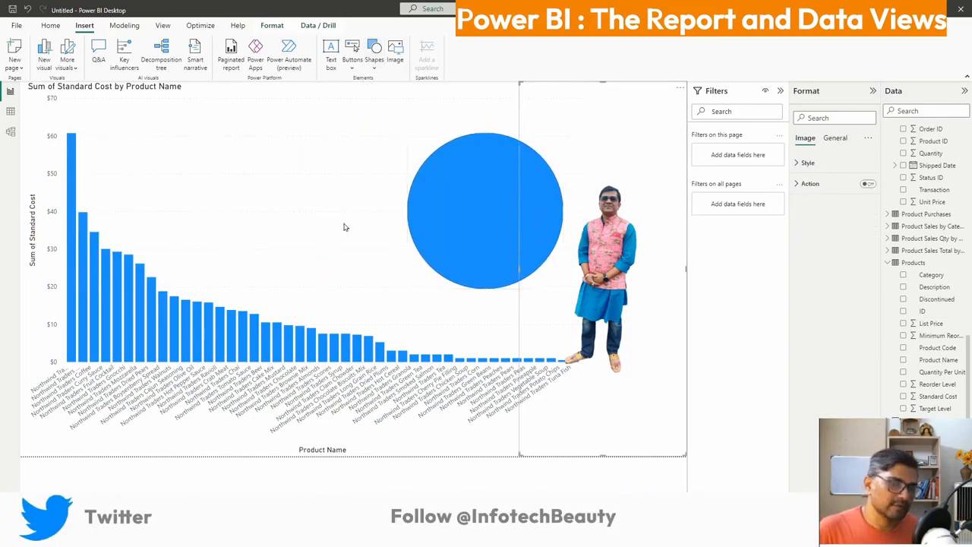
Insert a Q&A button, move it above the picture and enlarge it.
click(351, 64)
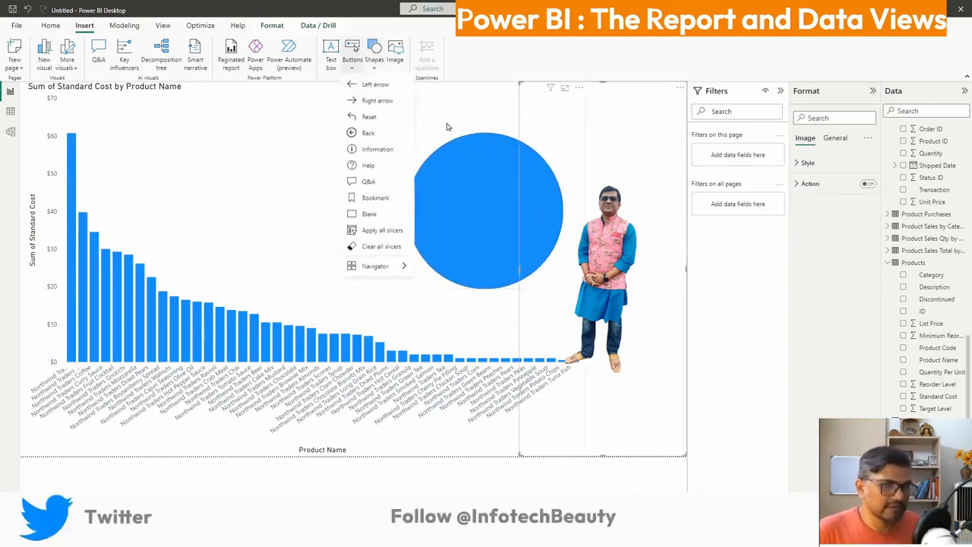
click(369, 182)
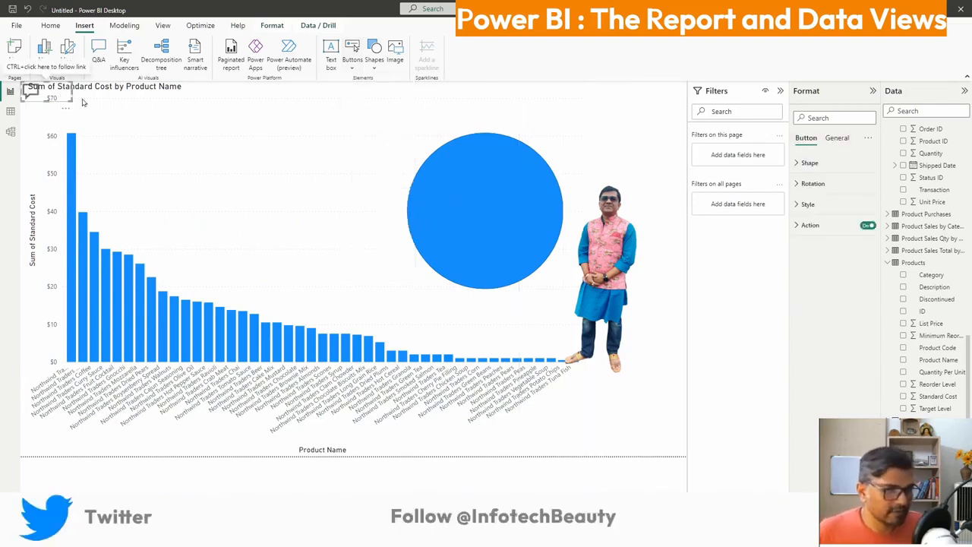
drag(61, 95, 627, 135)
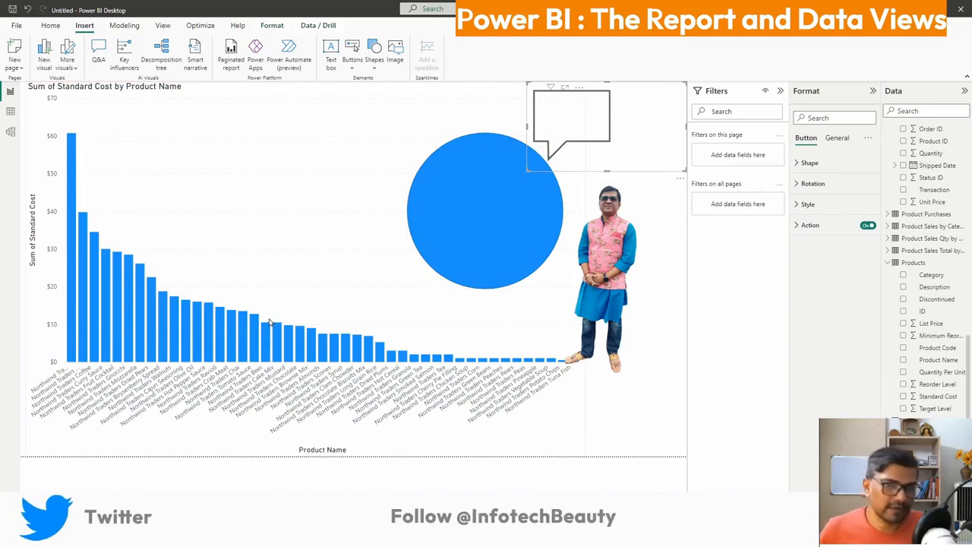
Delete the Q&A button, the picture and the oval shape from the report page.
click(606, 262)
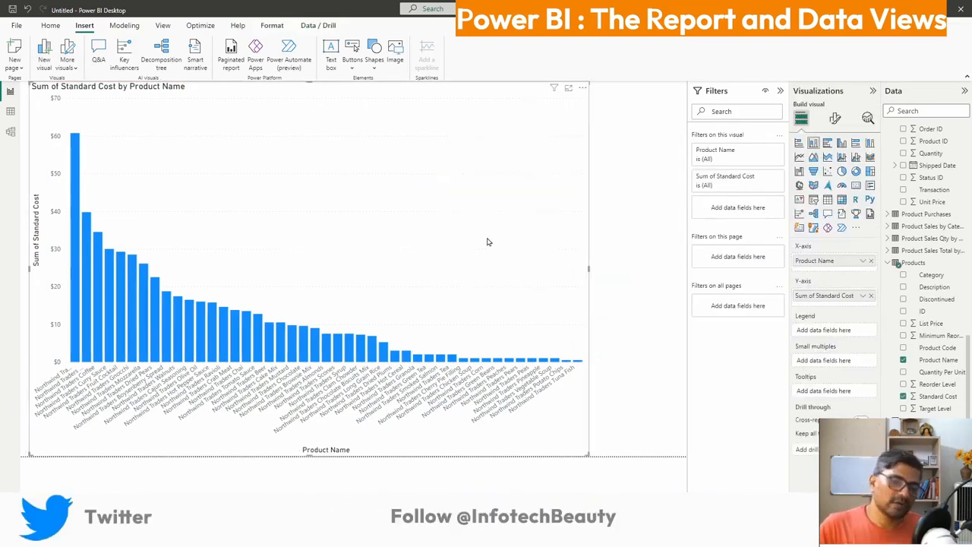
click(614, 228)
click(526, 211)
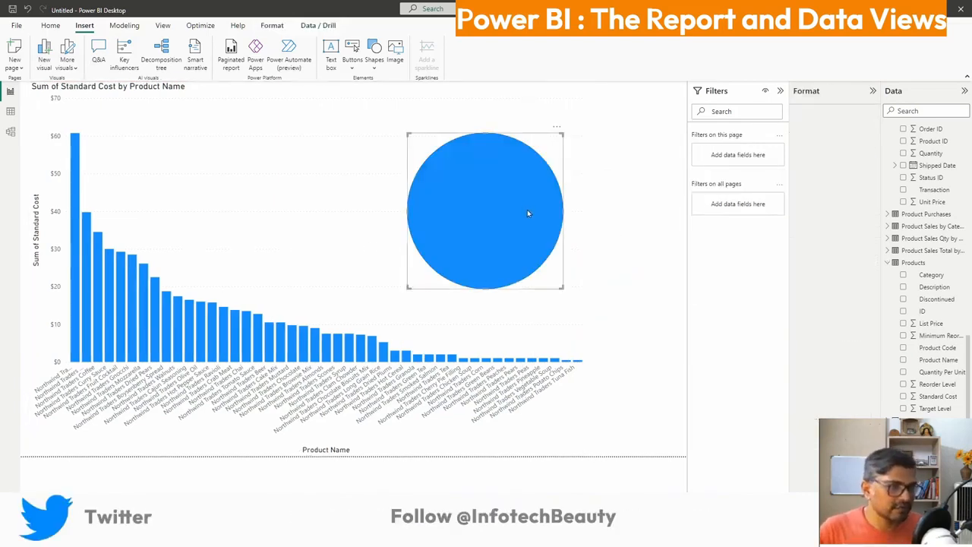
key(Delete)
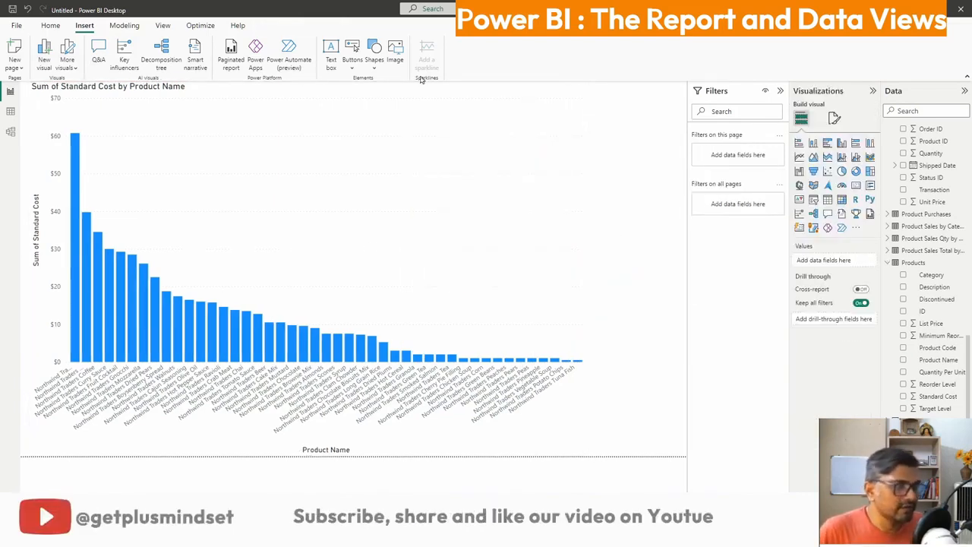
Show the Modeling commands and apply the built-in Tidal theme to the report.
click(124, 25)
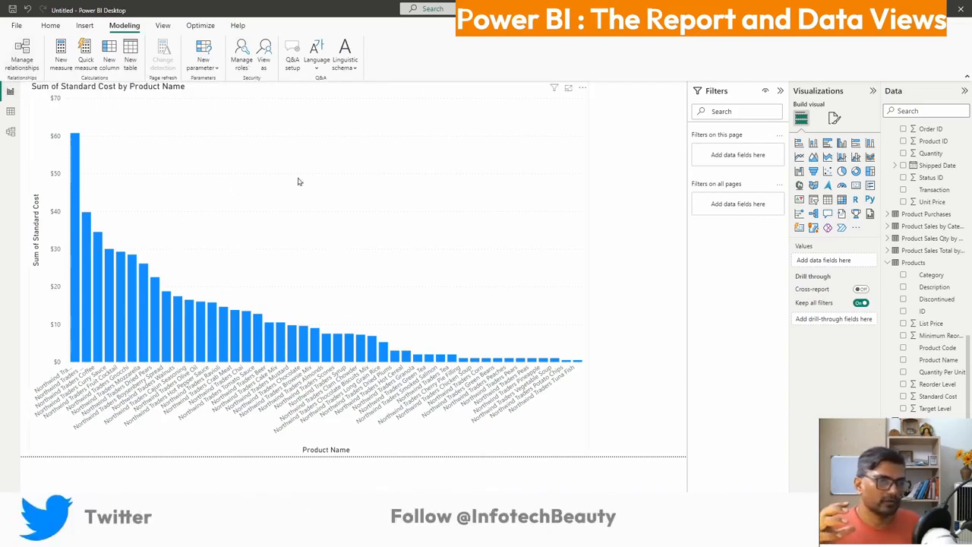
click(162, 25)
click(239, 68)
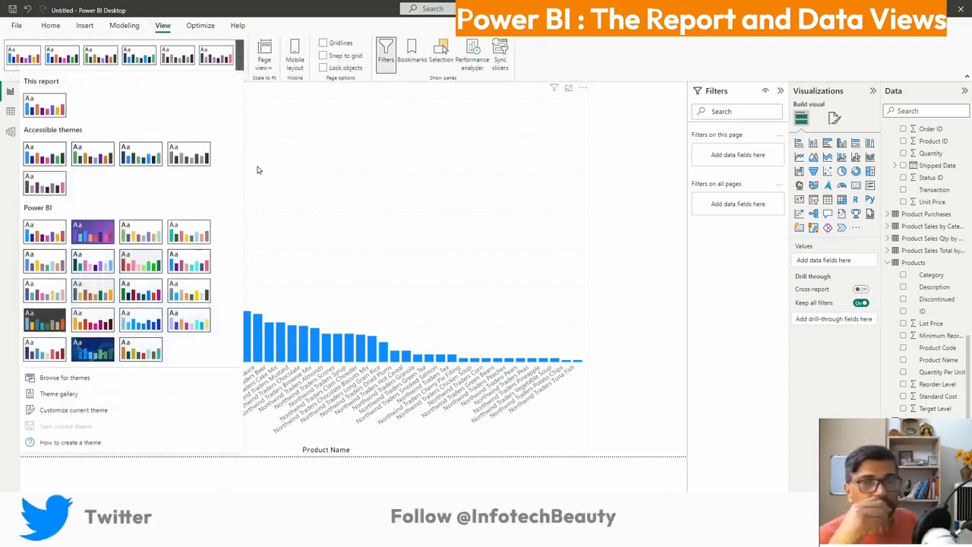
click(92, 353)
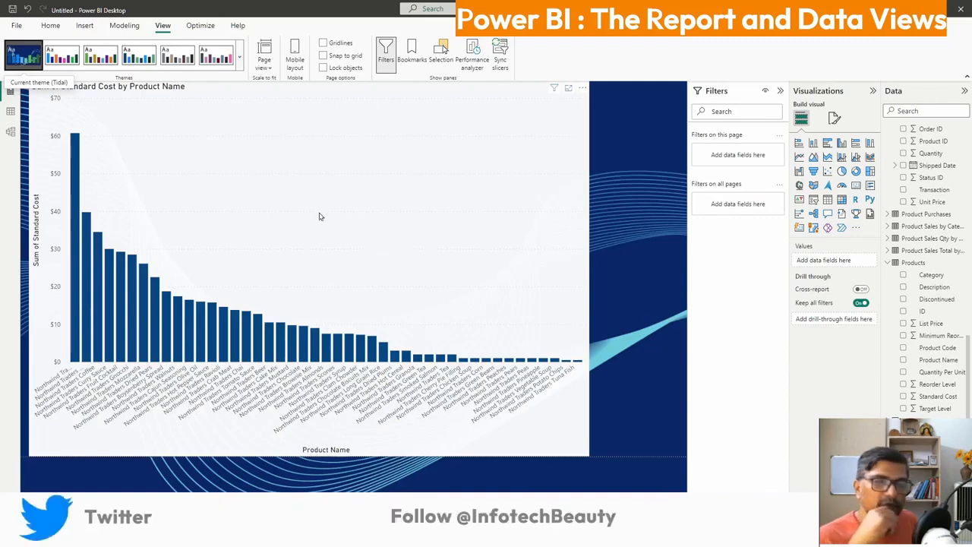
Apply the built-in Bloom theme to the report, and replace it with the default accessible theme with a white background.
click(239, 67)
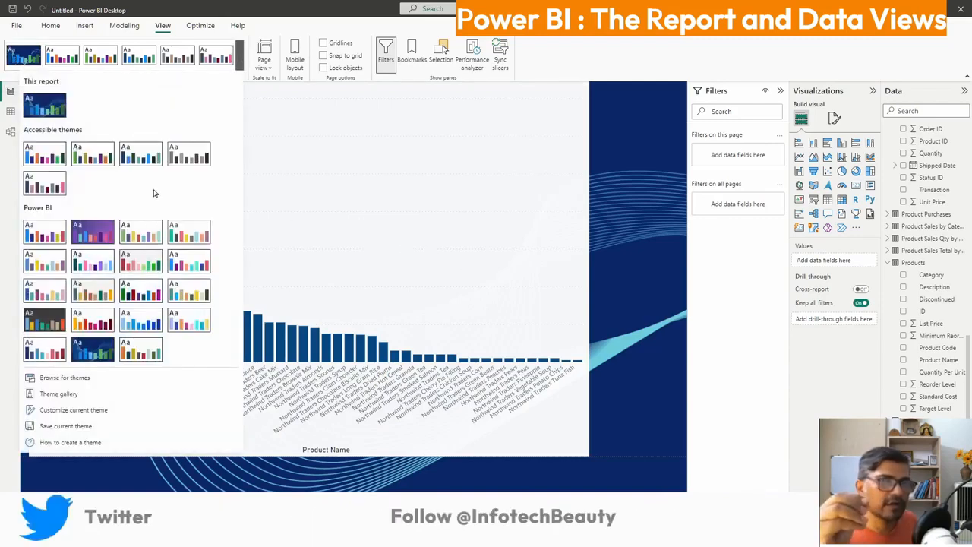
click(76, 238)
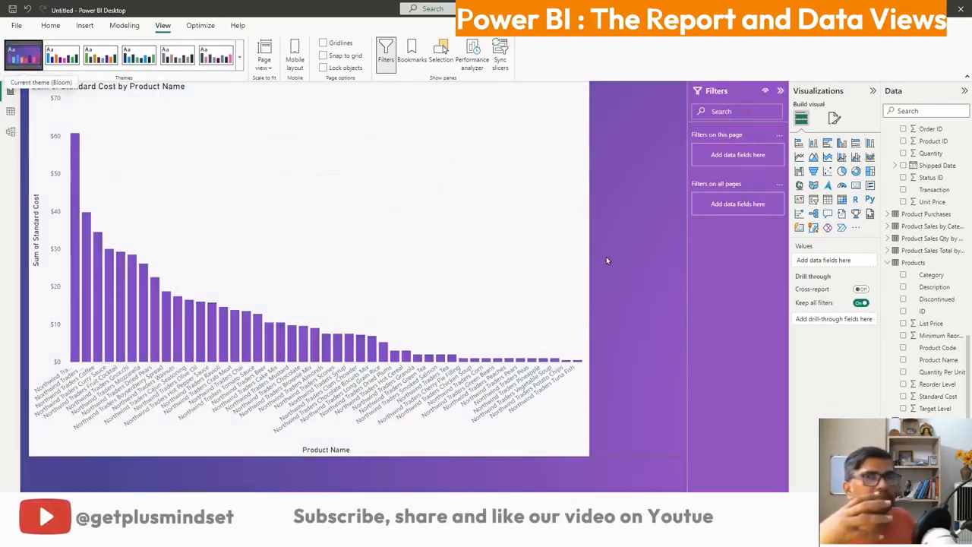
click(239, 57)
click(70, 155)
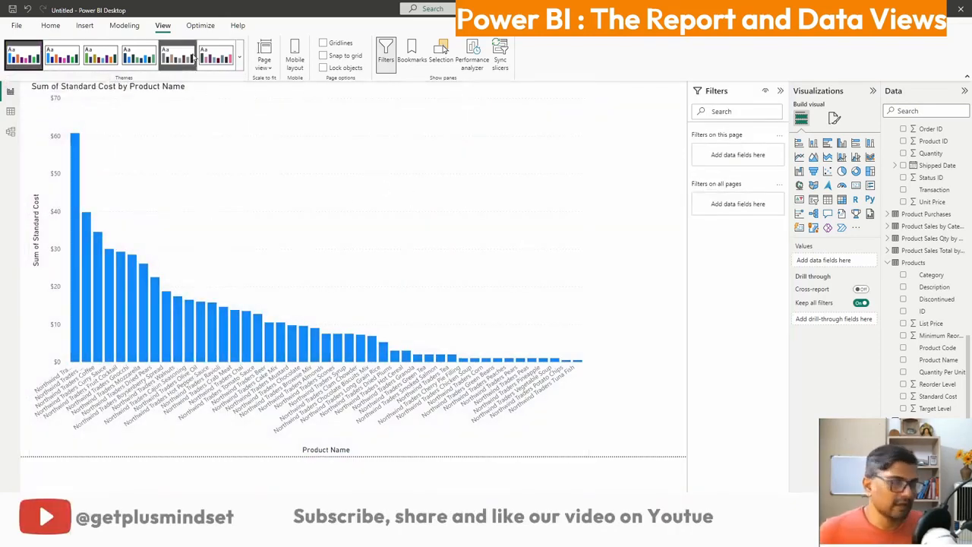
Show the Optimize commands and return to the Home commands.
click(202, 26)
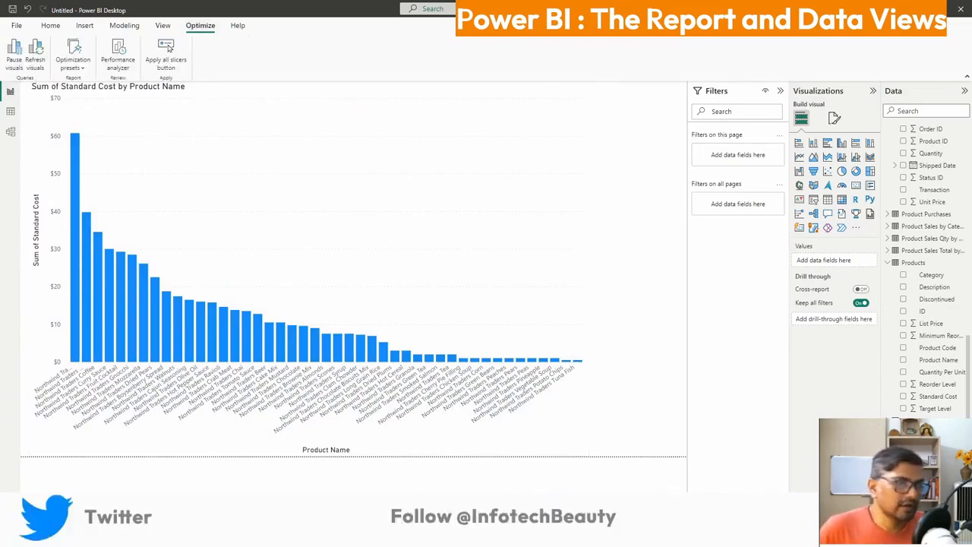
click(10, 29)
click(467, 48)
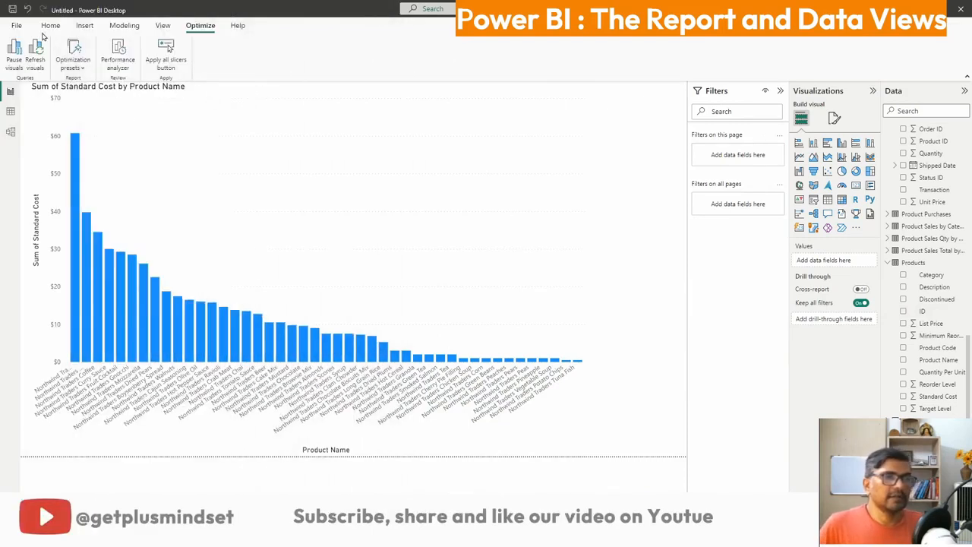
click(48, 28)
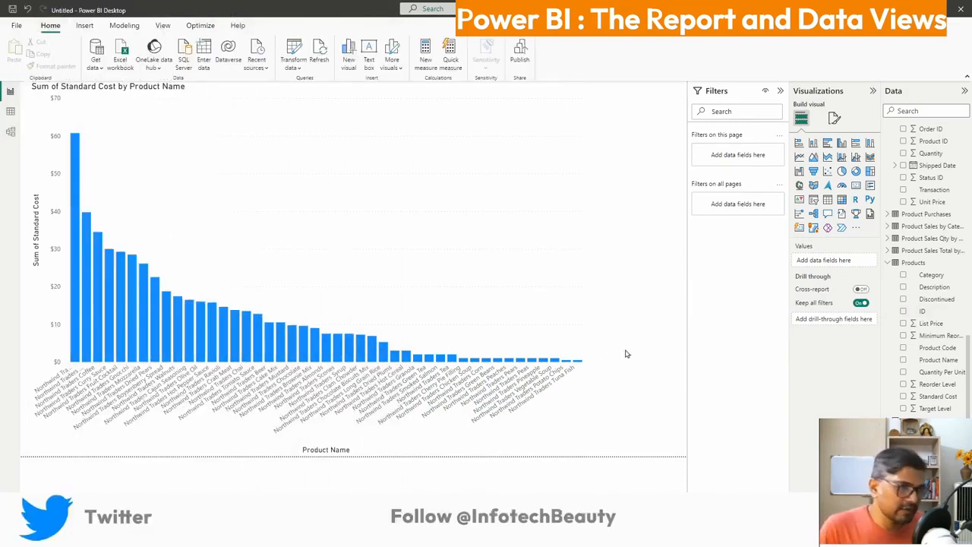
Move the Sum of Standard Cost by Product Name chart to the right edge of the report page.
mouse_move(612, 364)
mouse_down()
mouse_move(161, 249)
mouse_move(72, 157)
mouse_move(56, 153)
mouse_up()
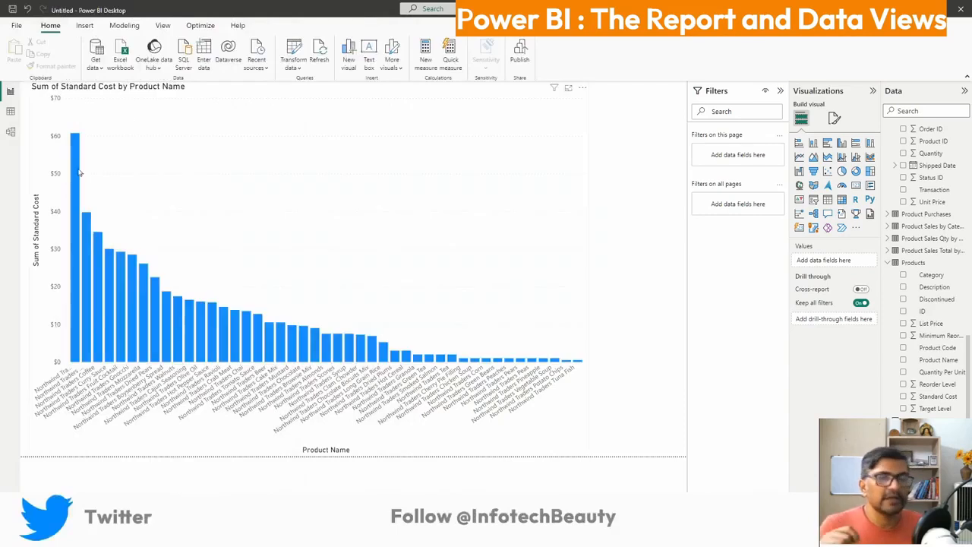
drag(124, 179, 370, 257)
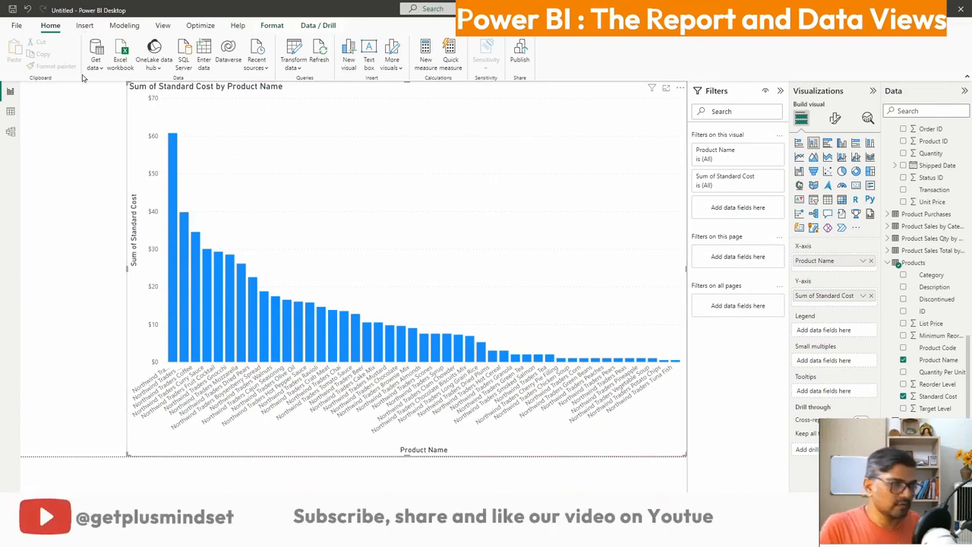
Copy the standard cost chart visual, delete the original from the report page and paste the copy in its place.
right_click(301, 179)
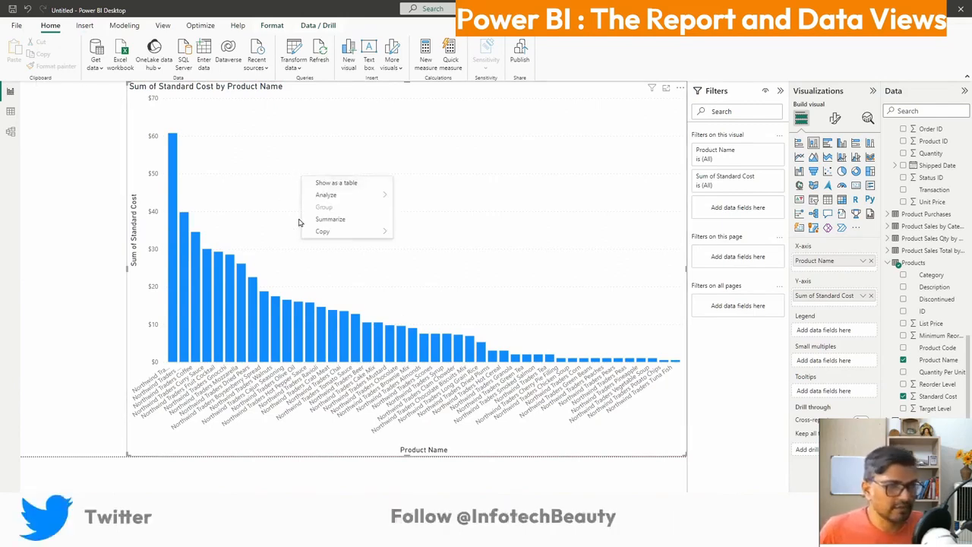
mouse_move(326, 231)
click(414, 232)
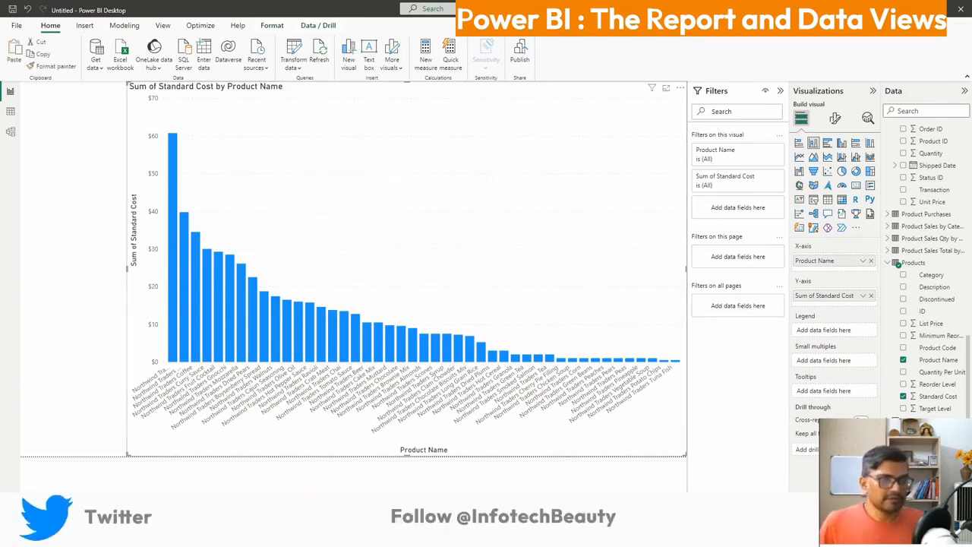
key(Delete)
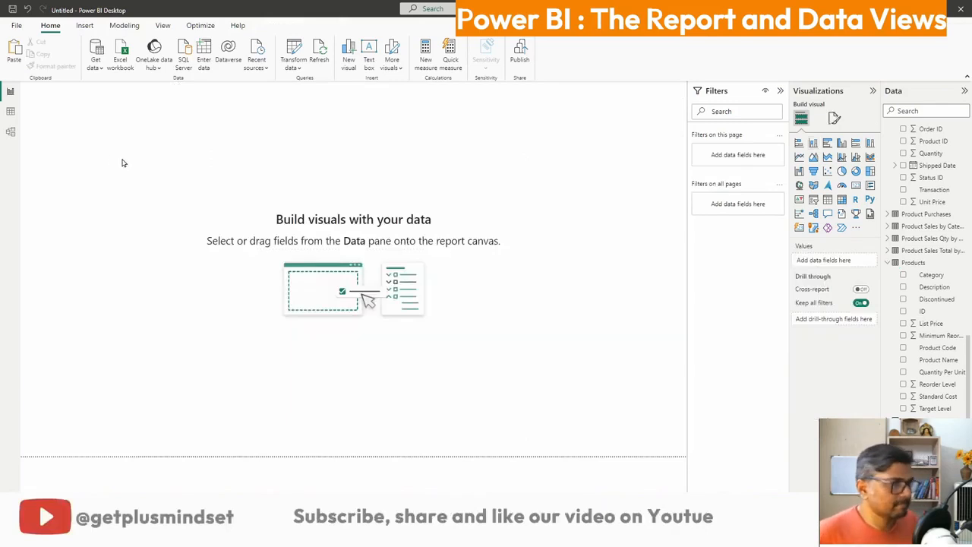
click(14, 55)
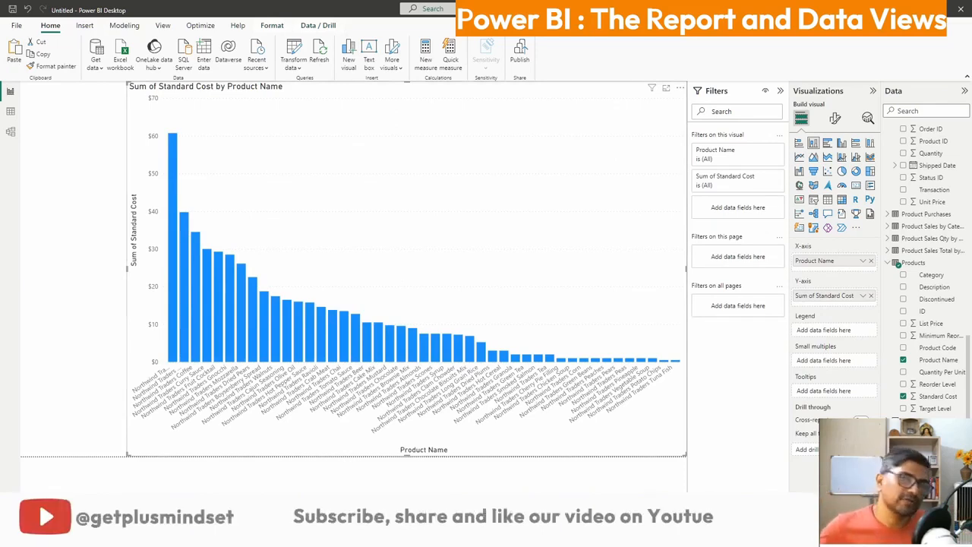
Open the full Get Data list and look through the available data source connectors.
click(96, 50)
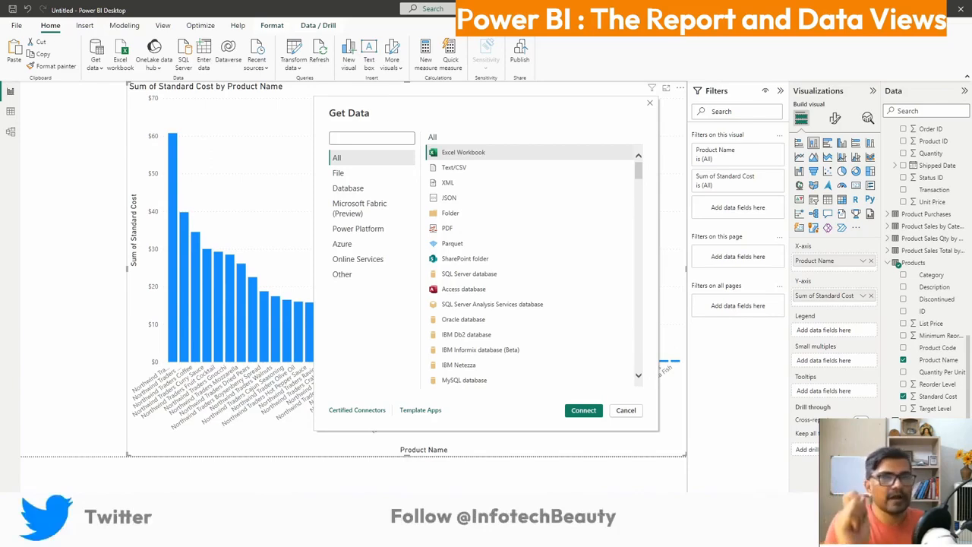
scroll(513, 305, down, 12)
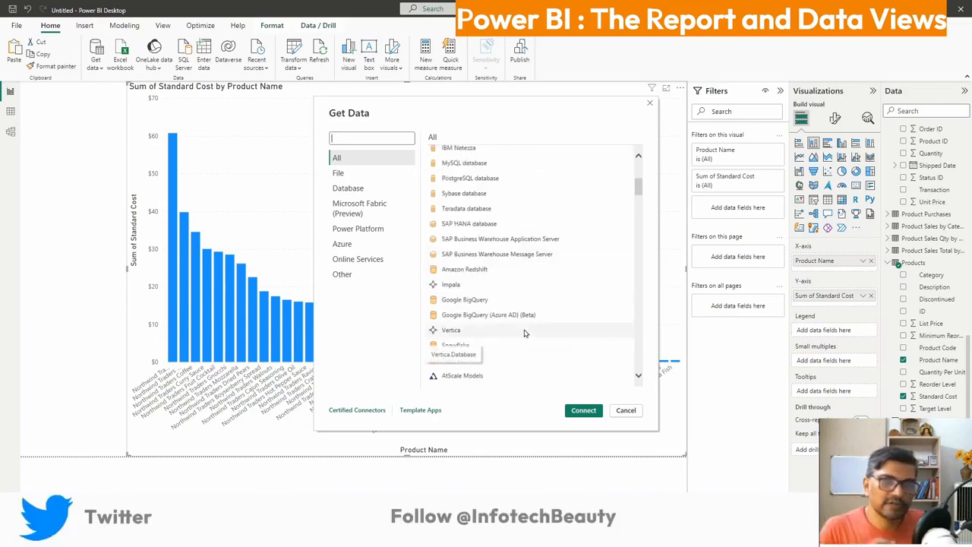
Review the list of available data connectors and the SQL Server database connection options, closing both without connecting.
scroll(523, 334, down, 1)
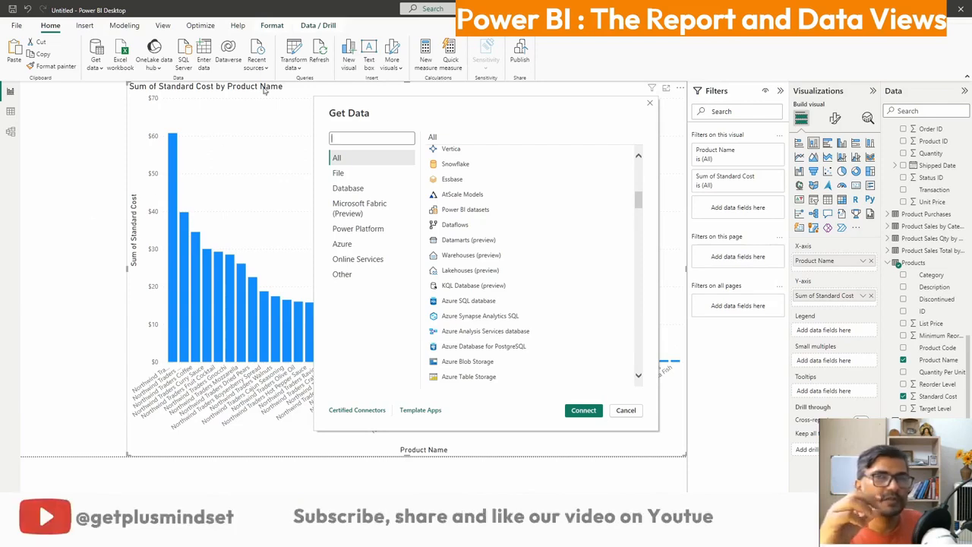
click(627, 410)
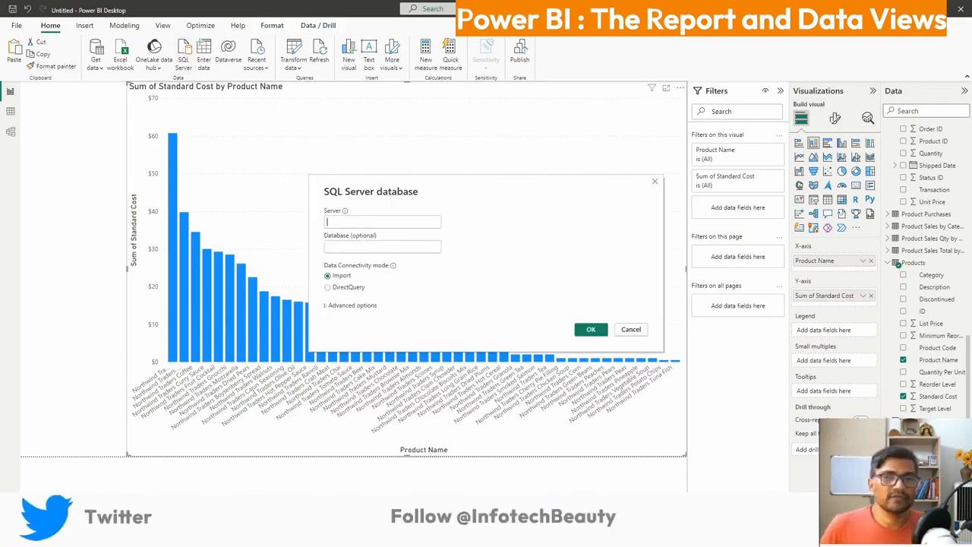
click(654, 181)
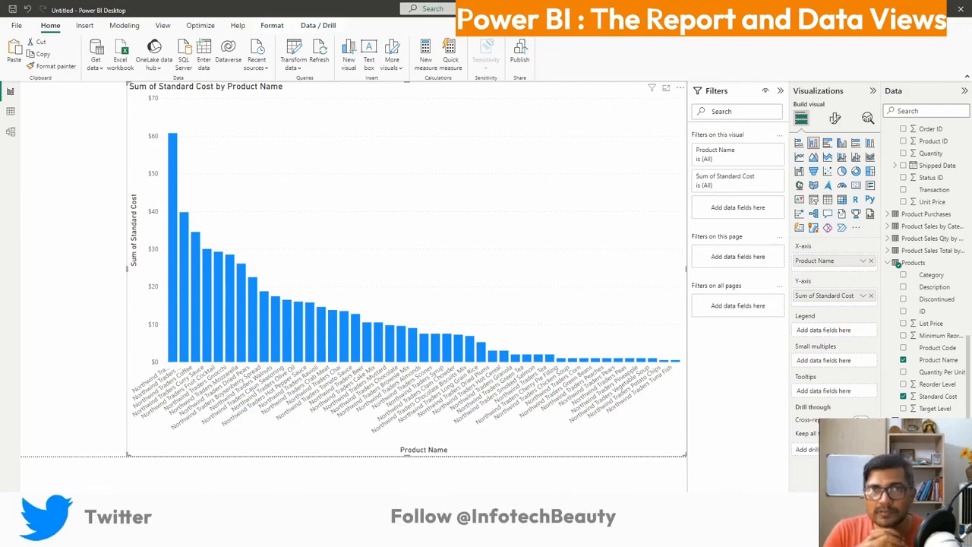
Review the data source settings for the data sources in the current file and close them.
click(294, 64)
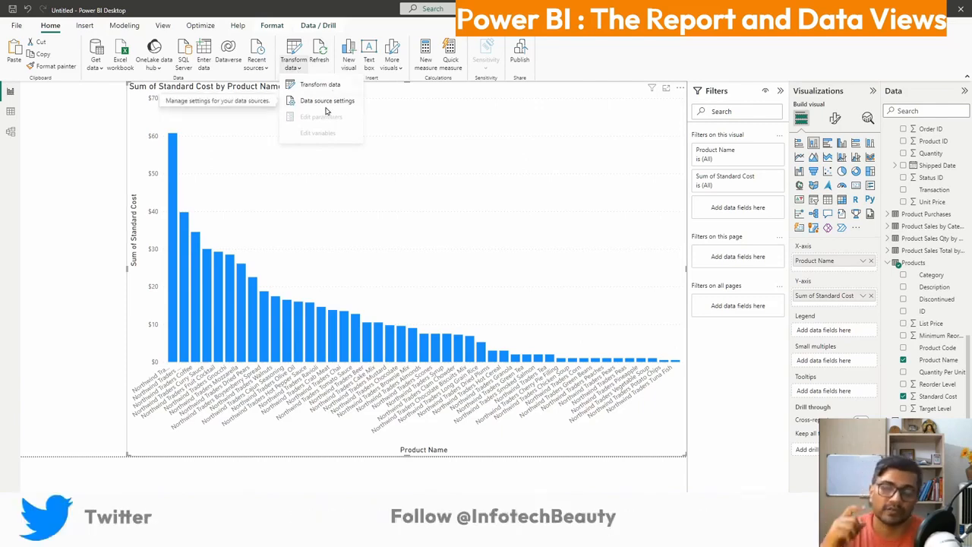
click(327, 101)
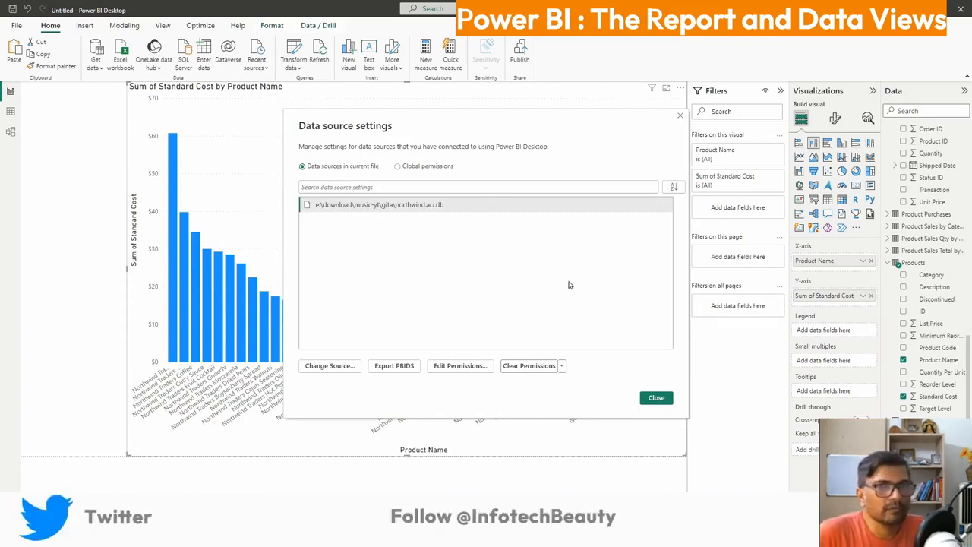
click(656, 398)
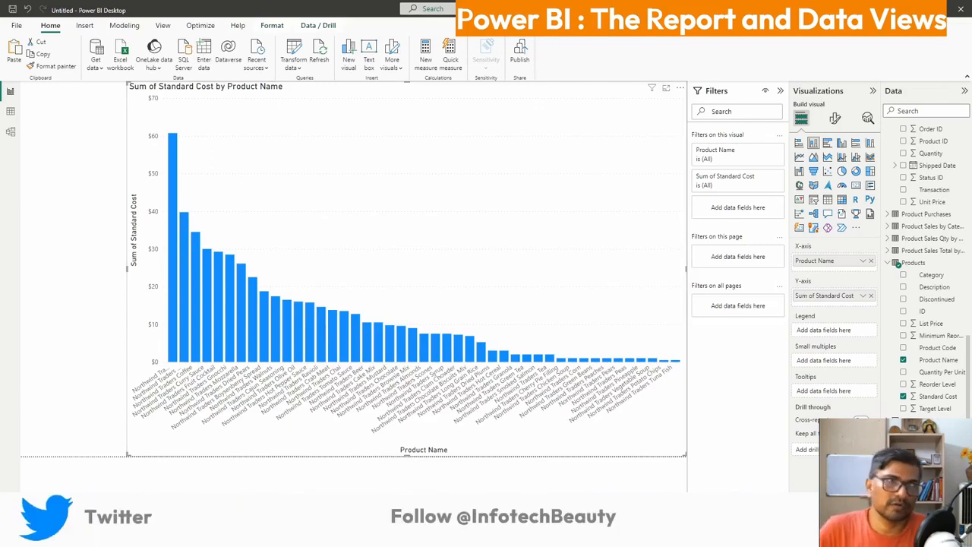
Shrink the Sum of Standard Cost by Product Name chart and place it at the page's left edge.
click(85, 25)
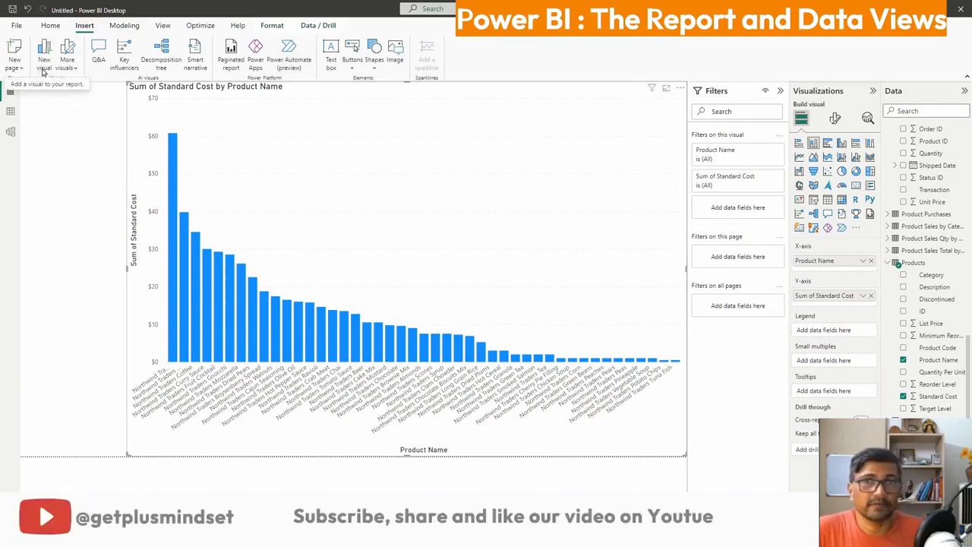
drag(685, 456, 362, 334)
drag(279, 184, 173, 200)
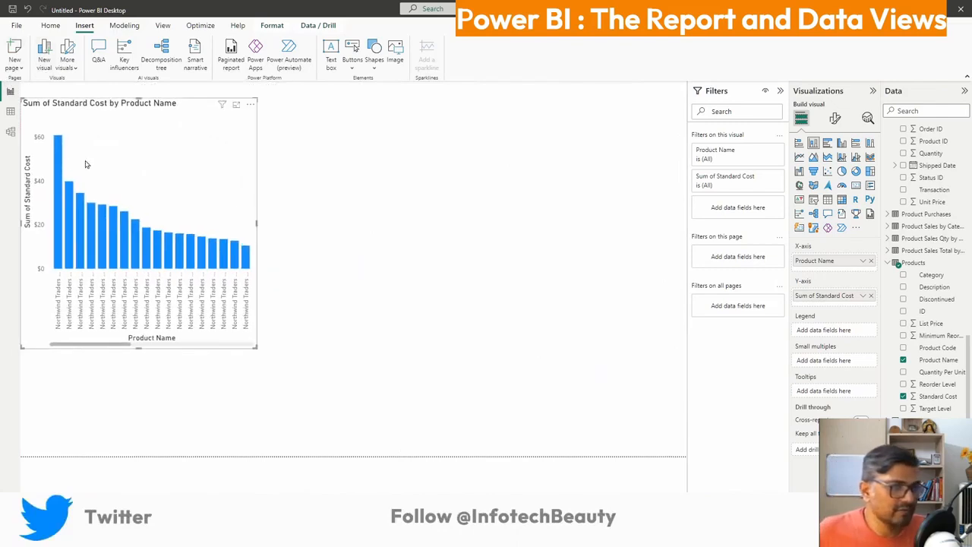
Insert a new blank visual and place it to the right of the Standard Cost chart.
click(44, 57)
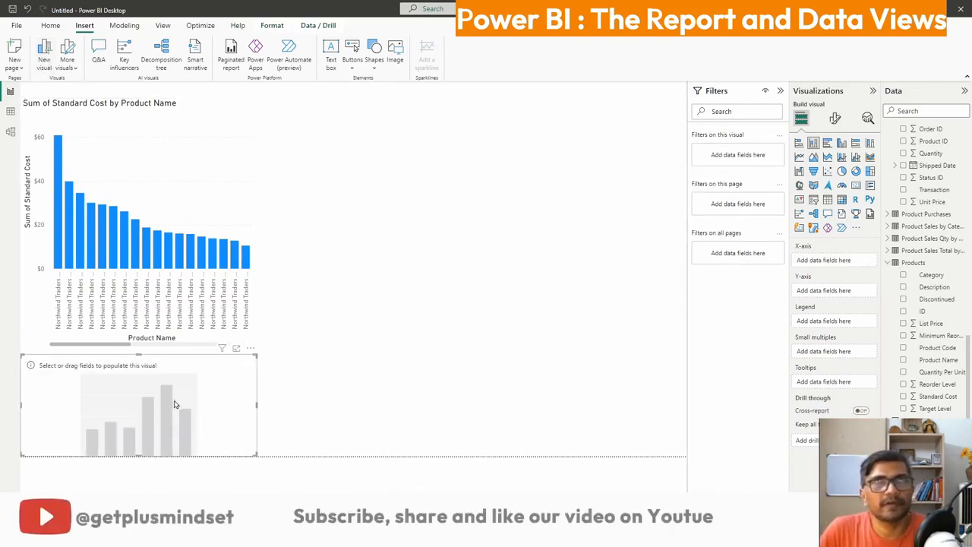
drag(174, 403, 422, 158)
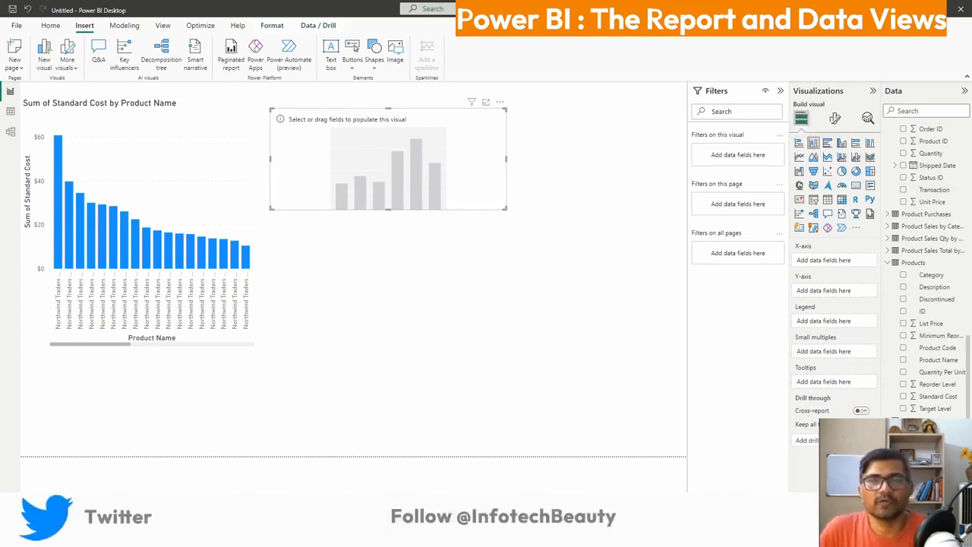
Look at the options for getting, importing and removing additional visuals, including those from AppSource and from local files.
click(856, 228)
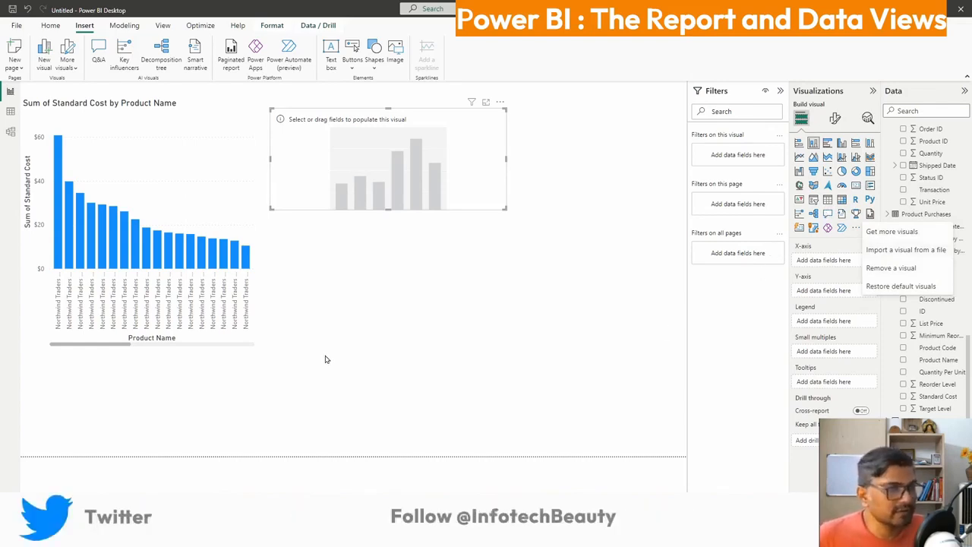
click(296, 361)
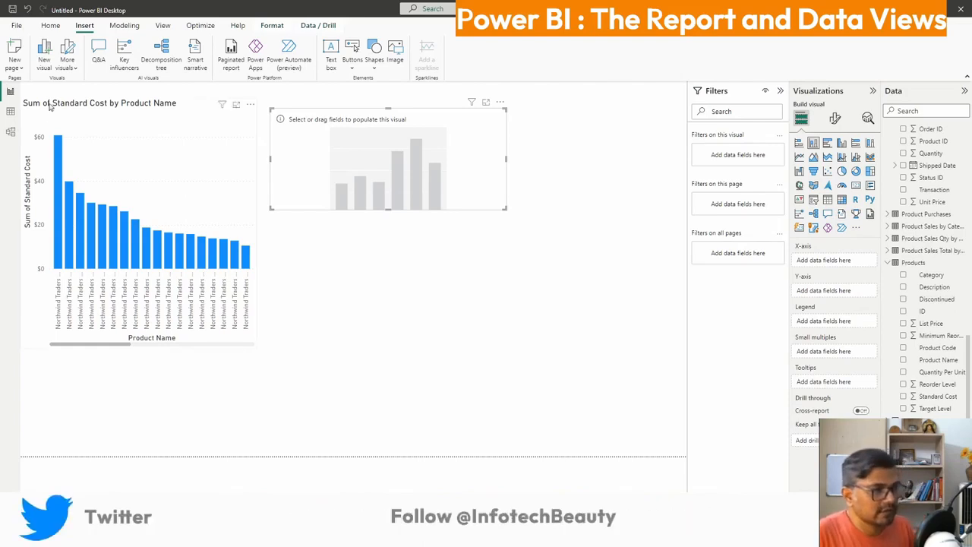
click(79, 69)
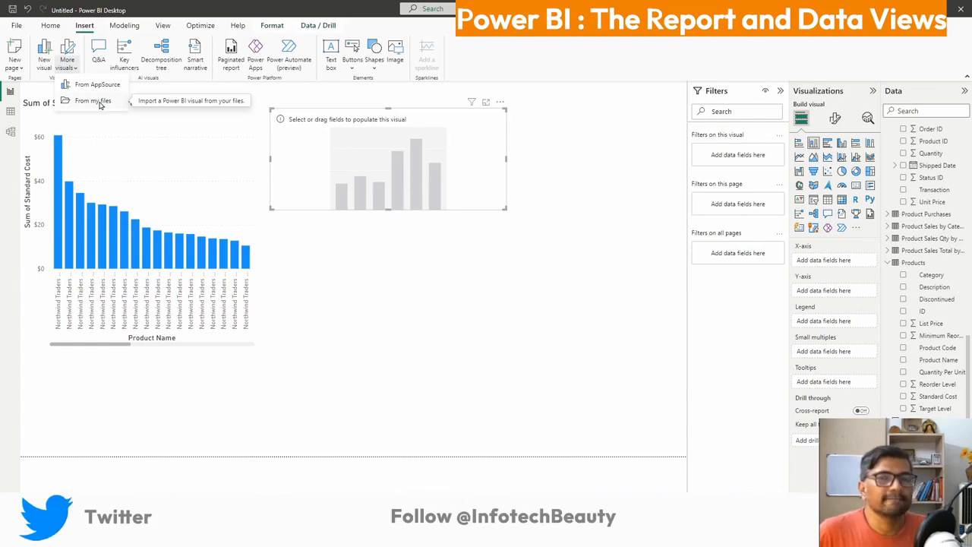
click(94, 106)
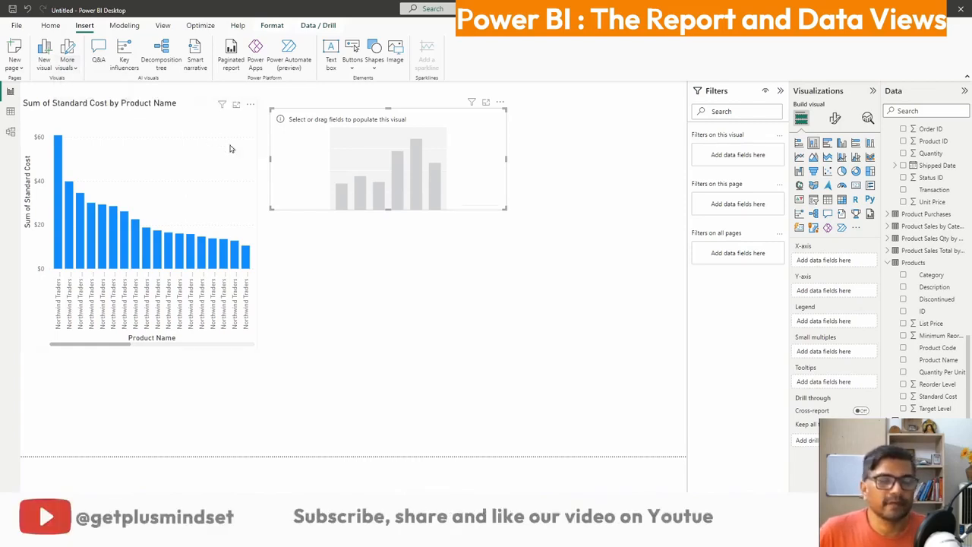
Switch to the browser and ask ChatGPT "What is power bi appsource?".
click(697, 305)
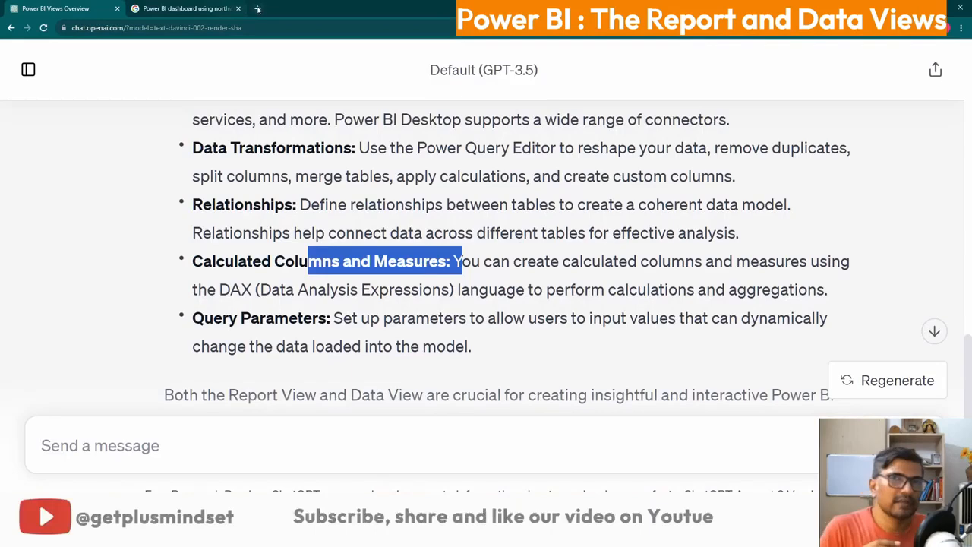
click(258, 8)
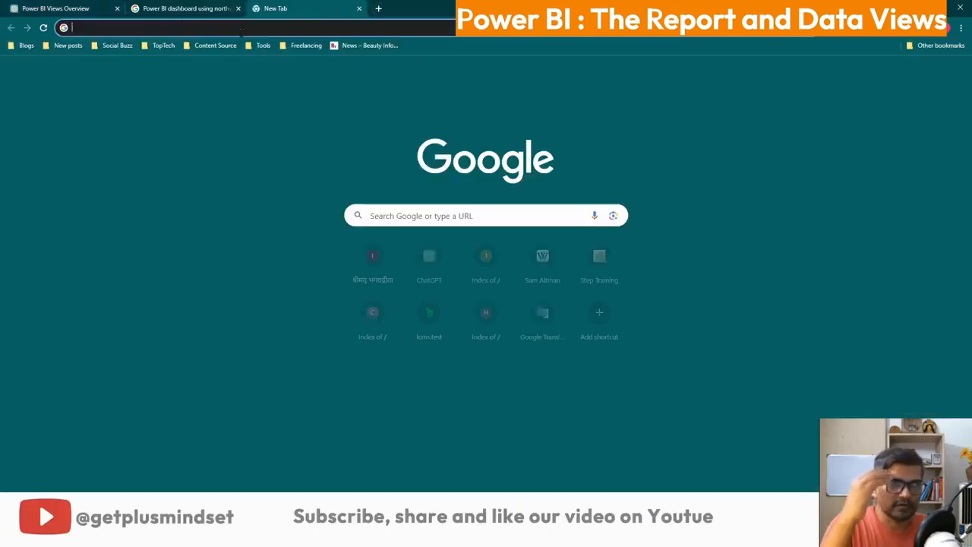
click(183, 9)
click(220, 451)
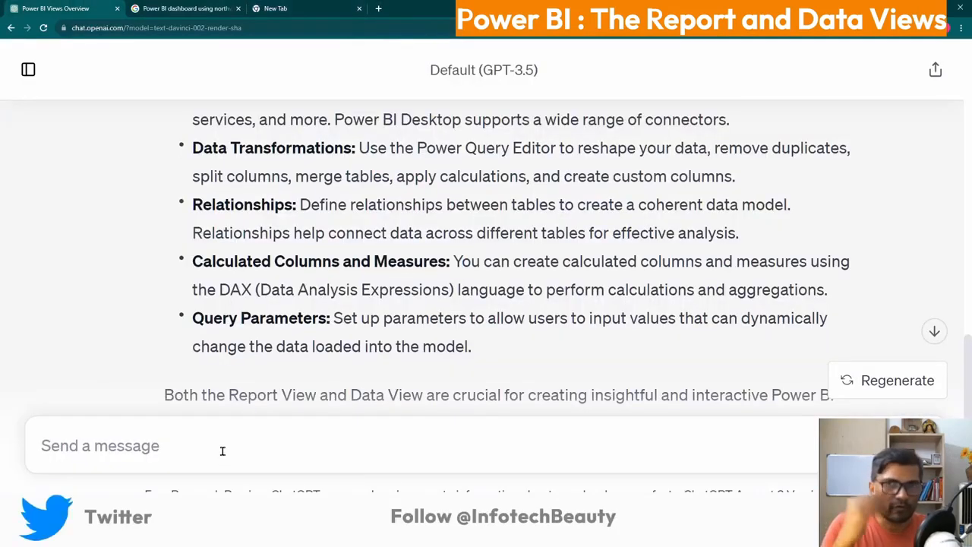
text(What)
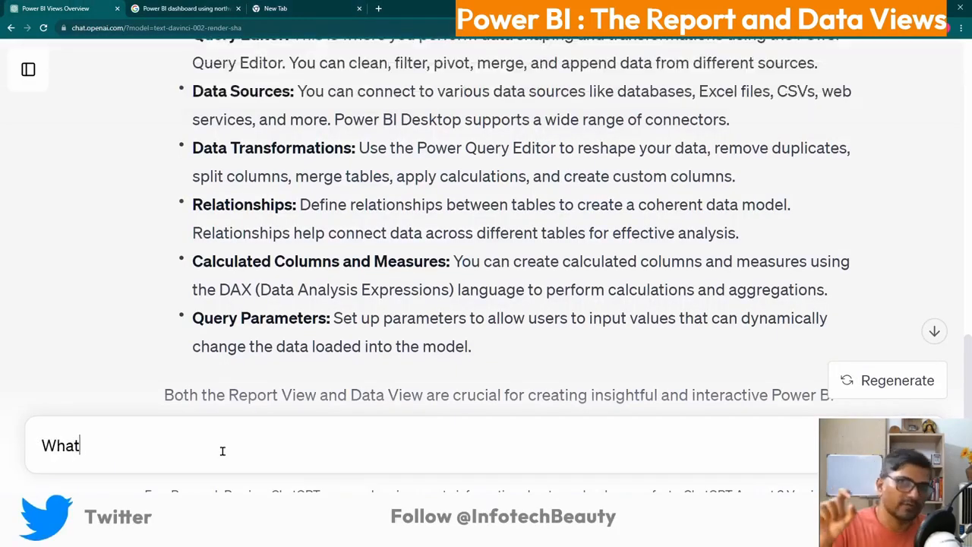
text( is power)
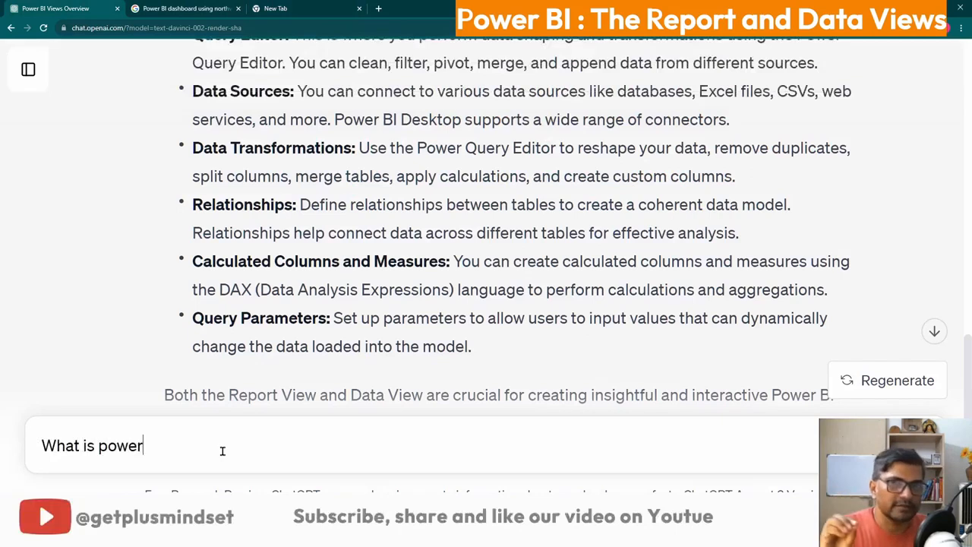
text( bi ap)
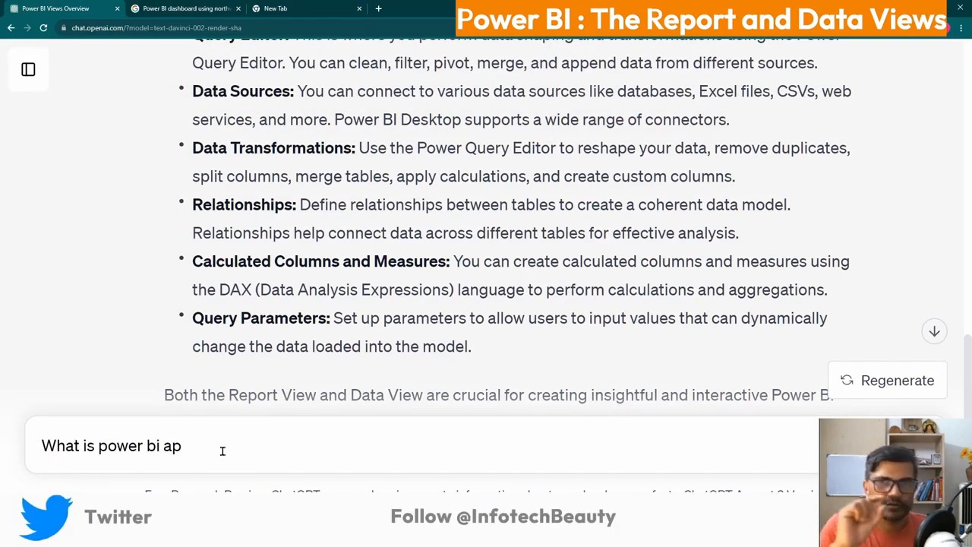
text([pso)
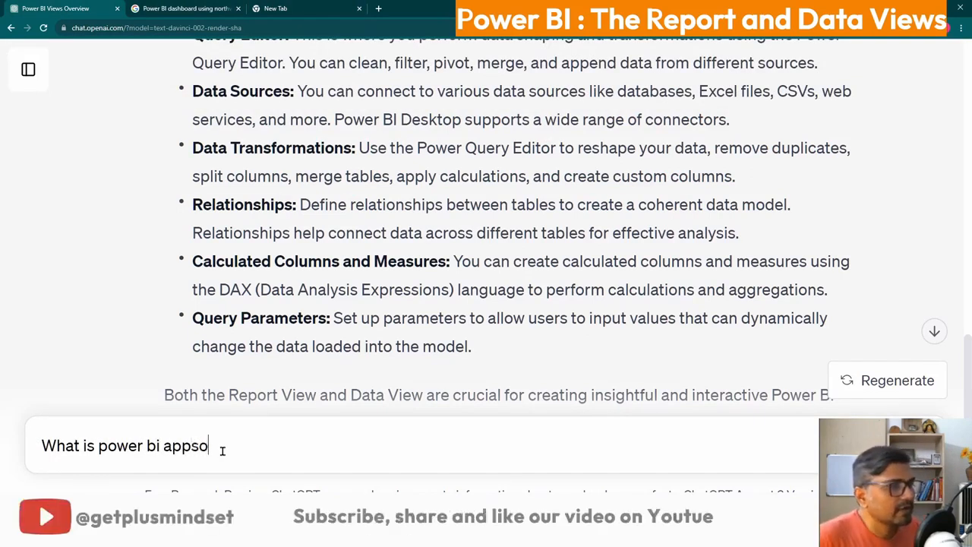
text(urce?)
key(Return)
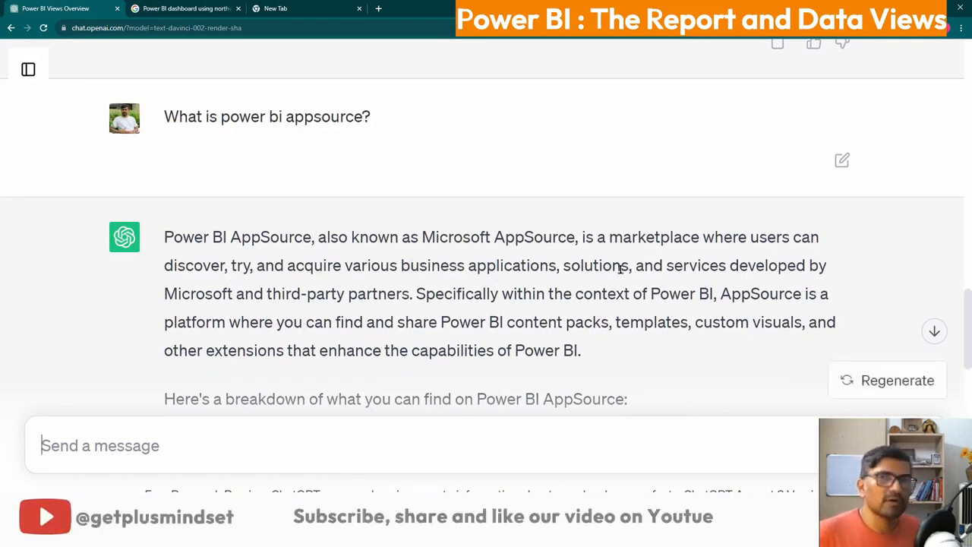
Read ChatGPT's answer about Power BI AppSource and open the Microsoft AppSource website.
scroll(739, 277, down, 1)
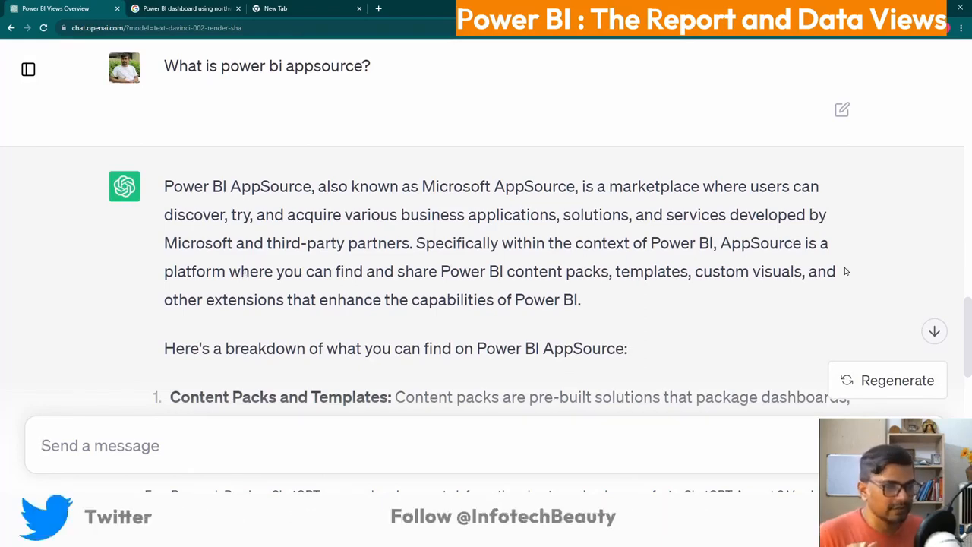
scroll(447, 297, down, 1)
scroll(446, 298, down, 2)
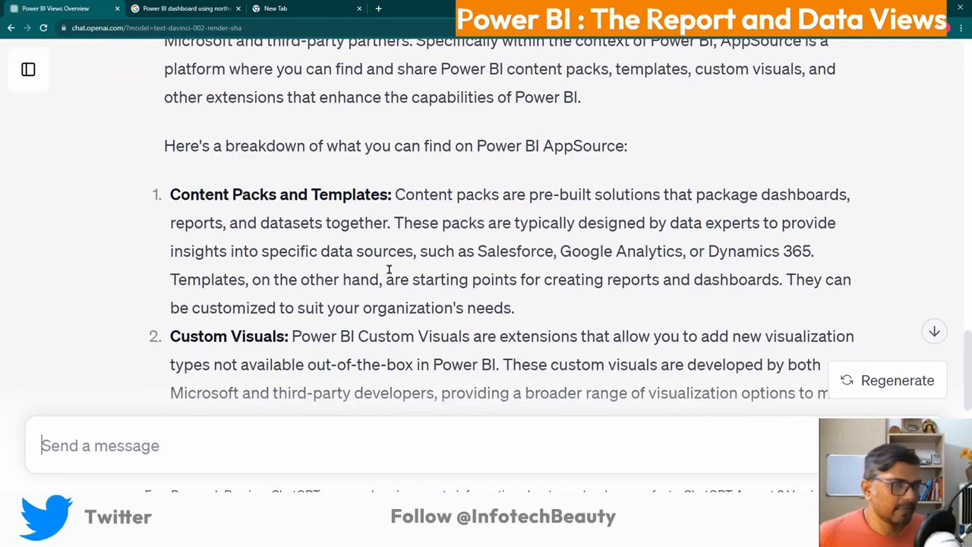
scroll(349, 211, down, 3)
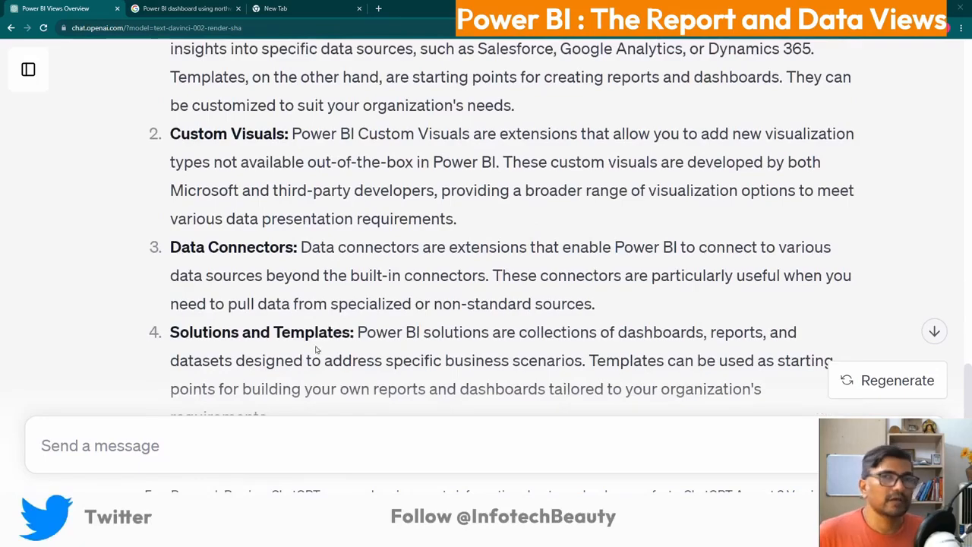
scroll(562, 266, up, 9)
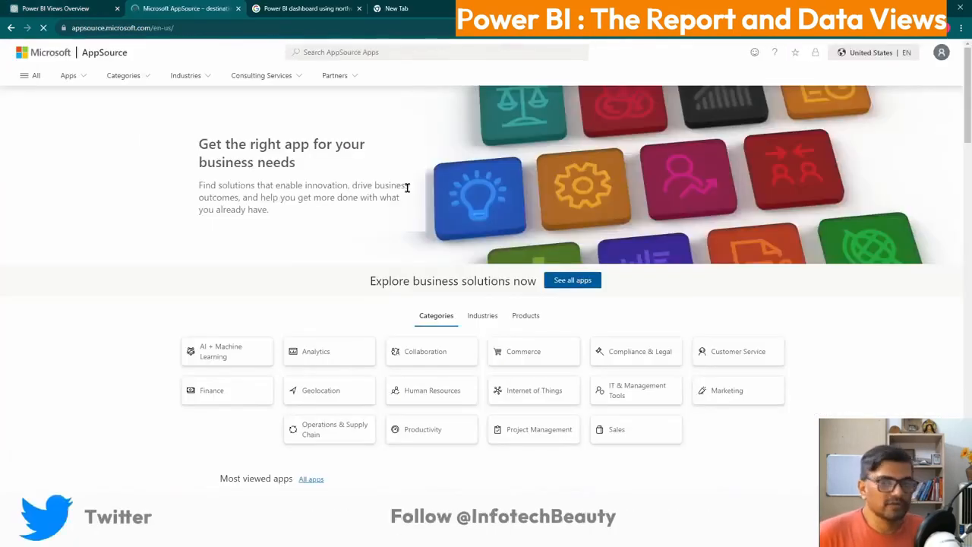
Examine the AppSource home page and its overviews of apps by product and by category.
scroll(371, 220, down, 2)
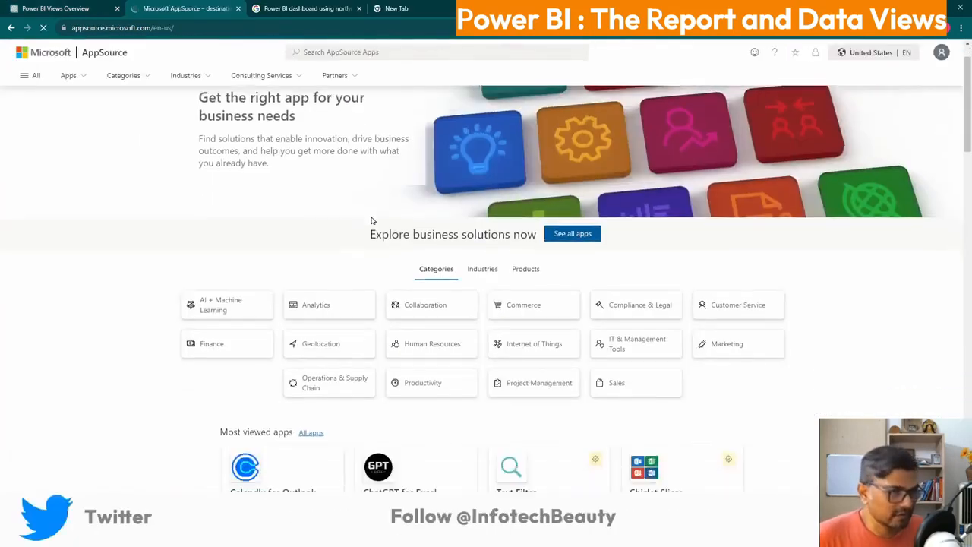
scroll(372, 219, up, 2)
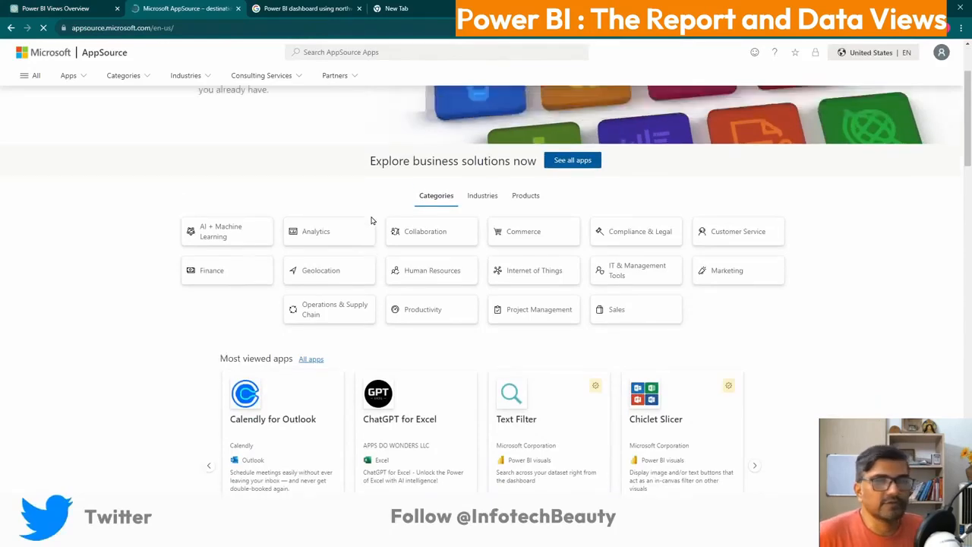
click(76, 75)
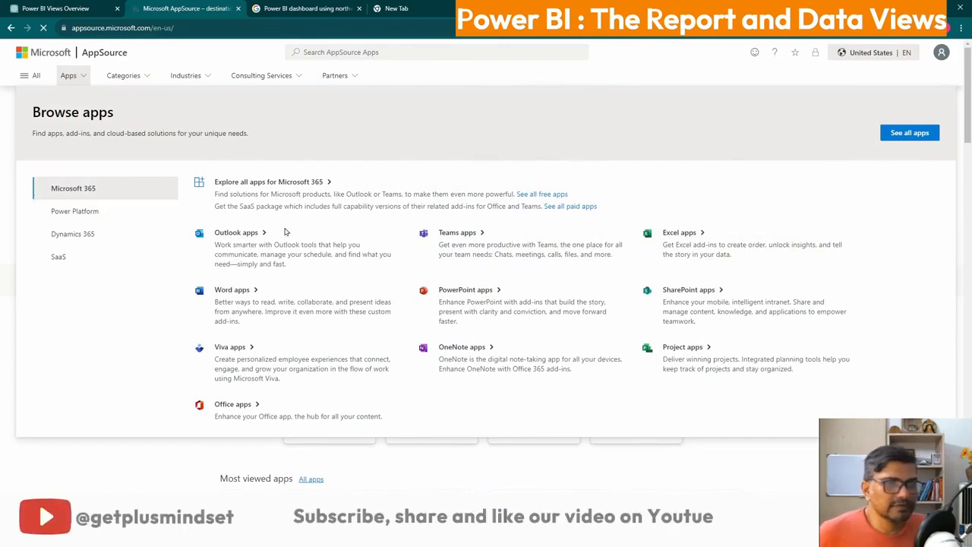
click(136, 75)
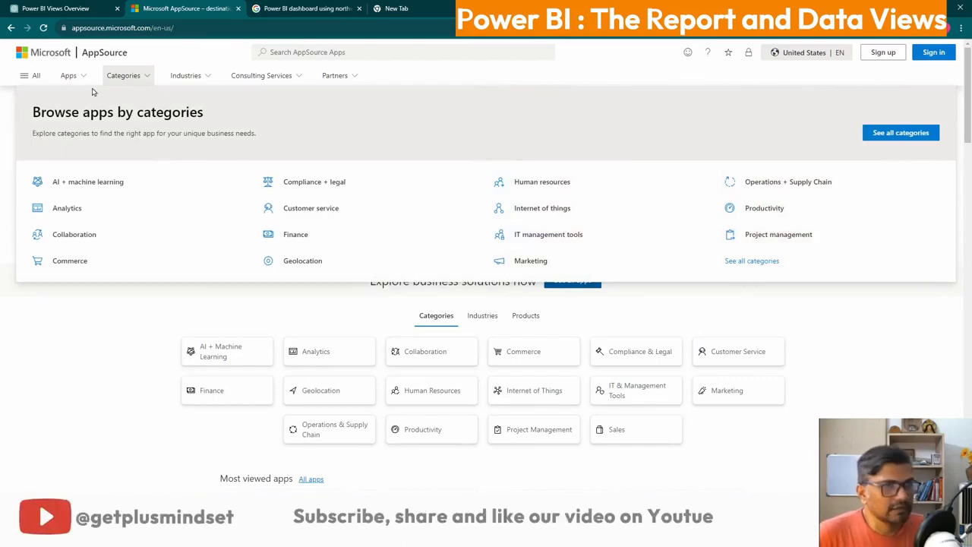
click(69, 75)
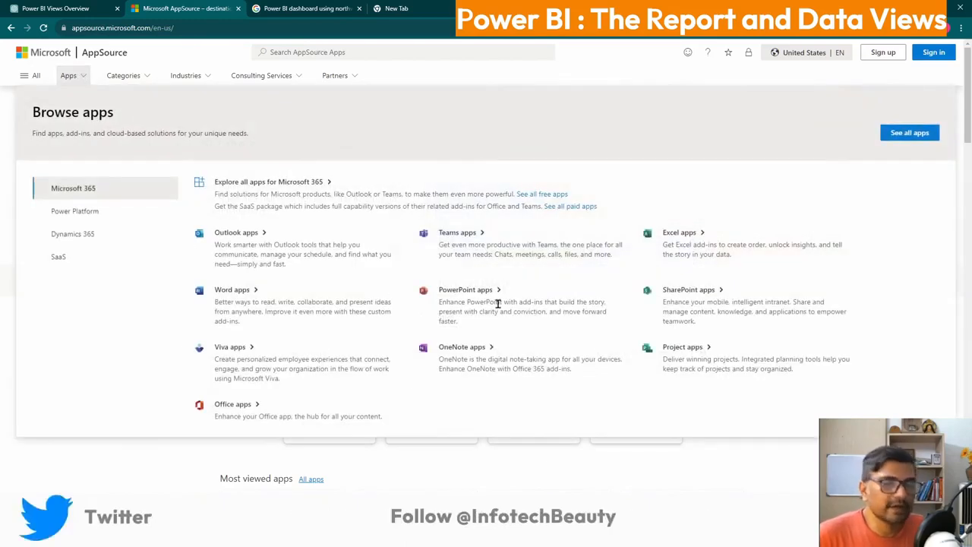
Look through the featured apps and customer recommendations on the AppSource home page.
scroll(342, 357, down, 1)
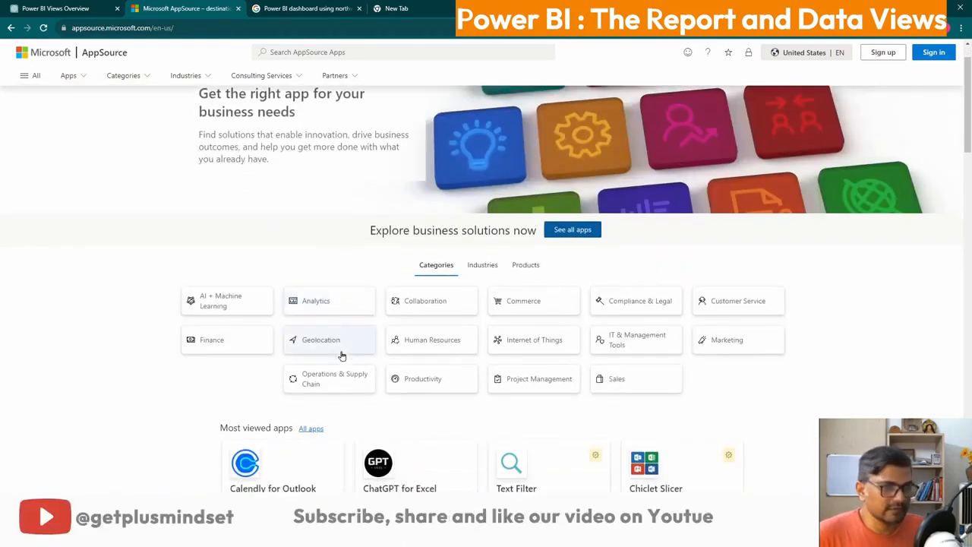
scroll(151, 315, down, 13)
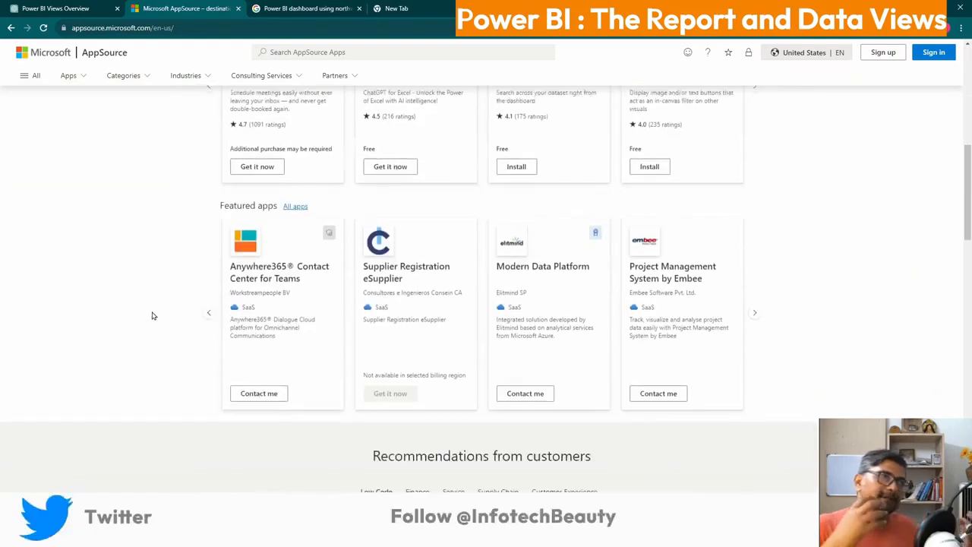
scroll(152, 311, up, 3)
scroll(155, 308, down, 10)
scroll(155, 308, up, 6)
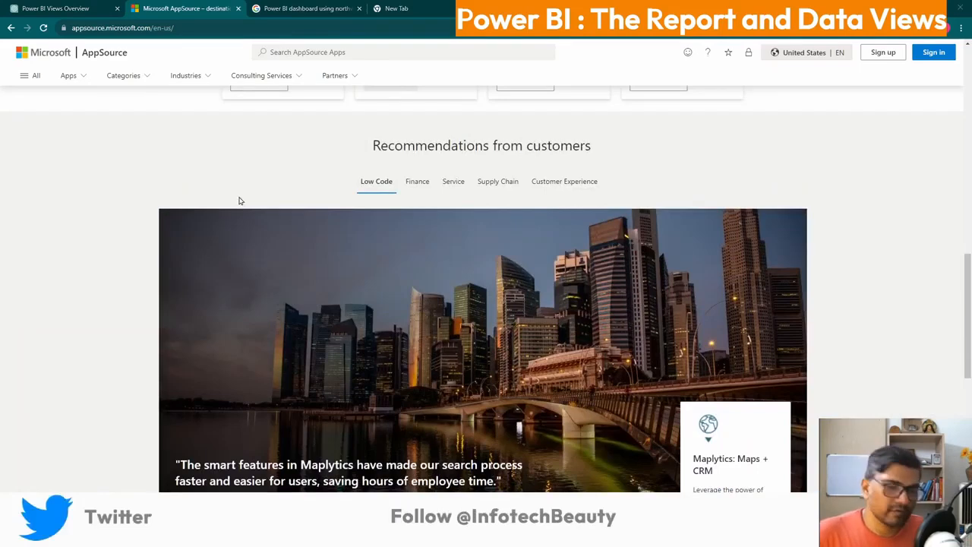
scroll(238, 200, up, 3)
Search the AppSource apps for "power bi visuals" and look over the matching results.
click(350, 52)
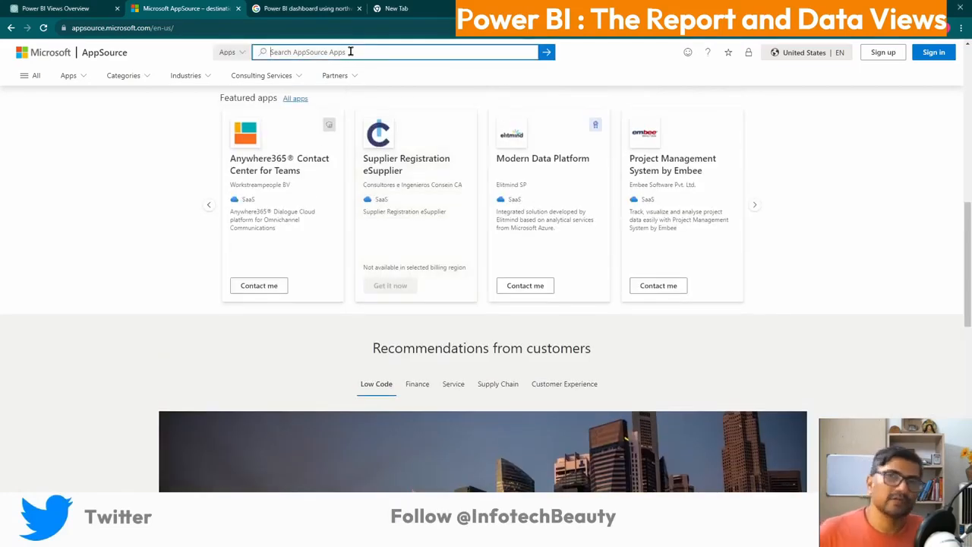
text(powerbi visuals)
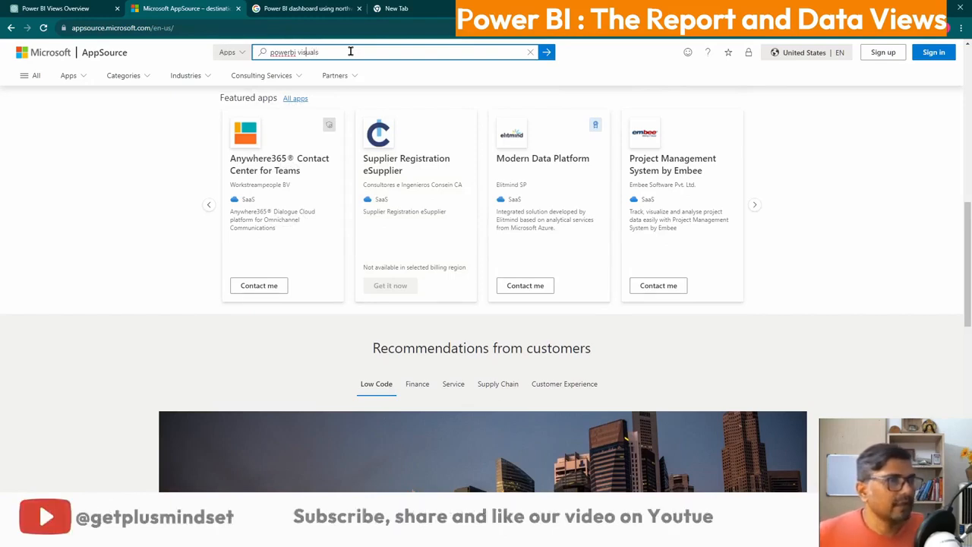
key(Return)
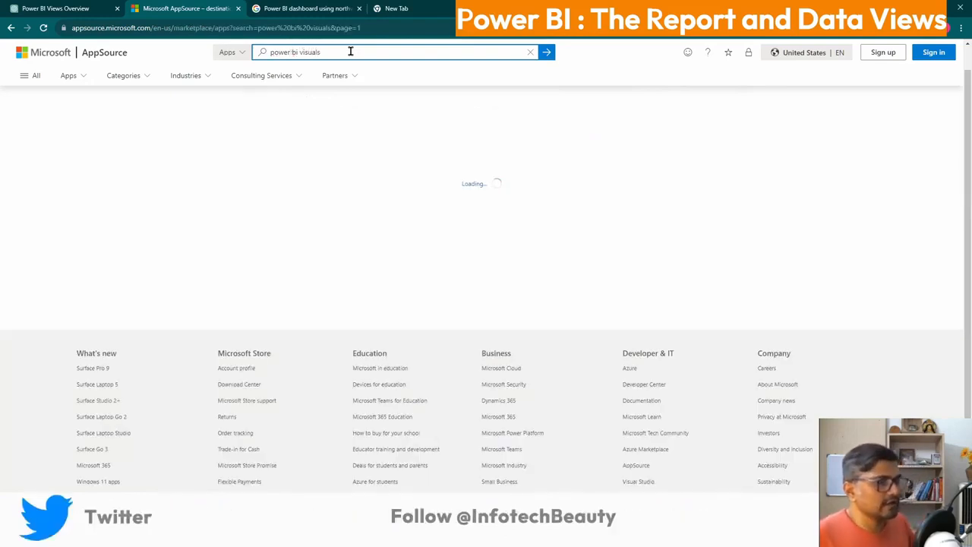
scroll(668, 255, up, 8)
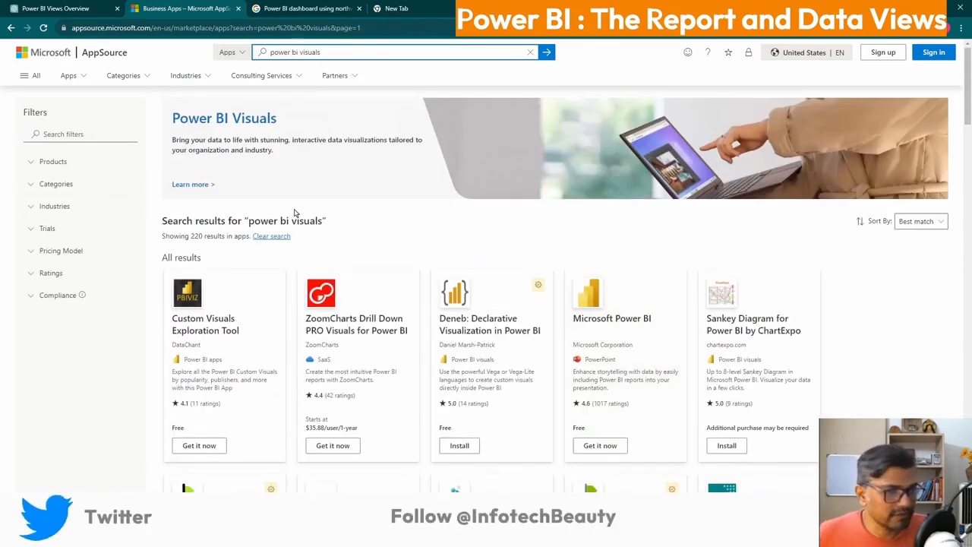
scroll(397, 238, down, 1)
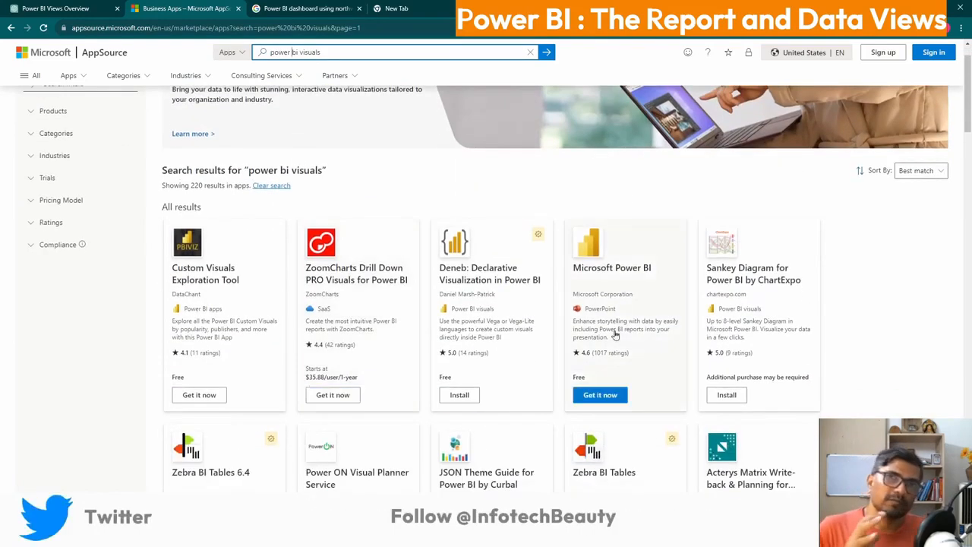
scroll(499, 300, down, 1)
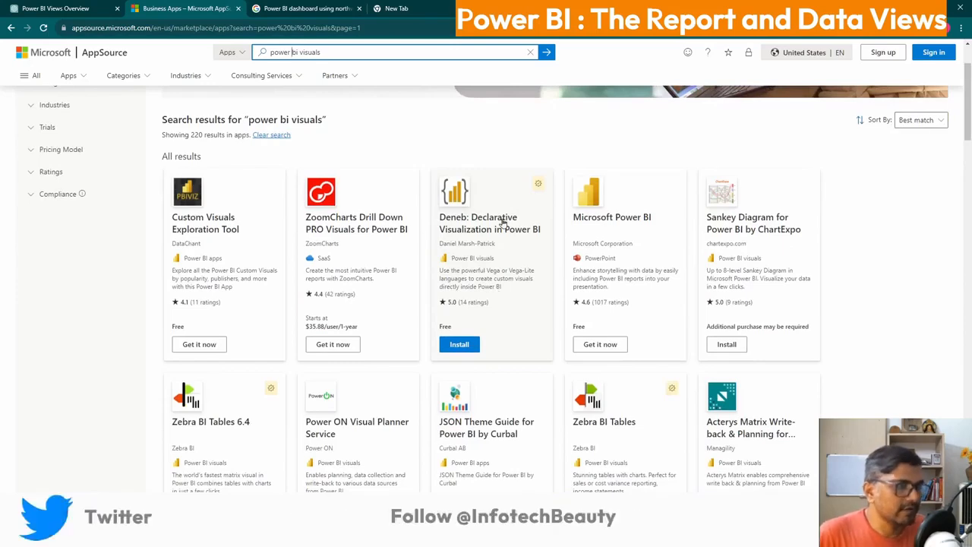
Narrow the AppSource listing to the Power BI visuals product and look through the available visuals.
click(468, 260)
click(194, 176)
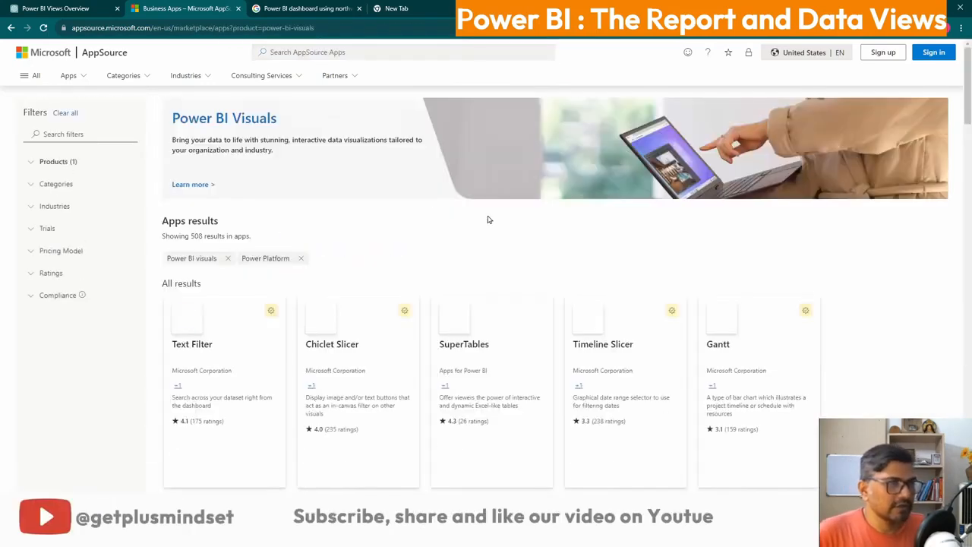
scroll(406, 241, down, 2)
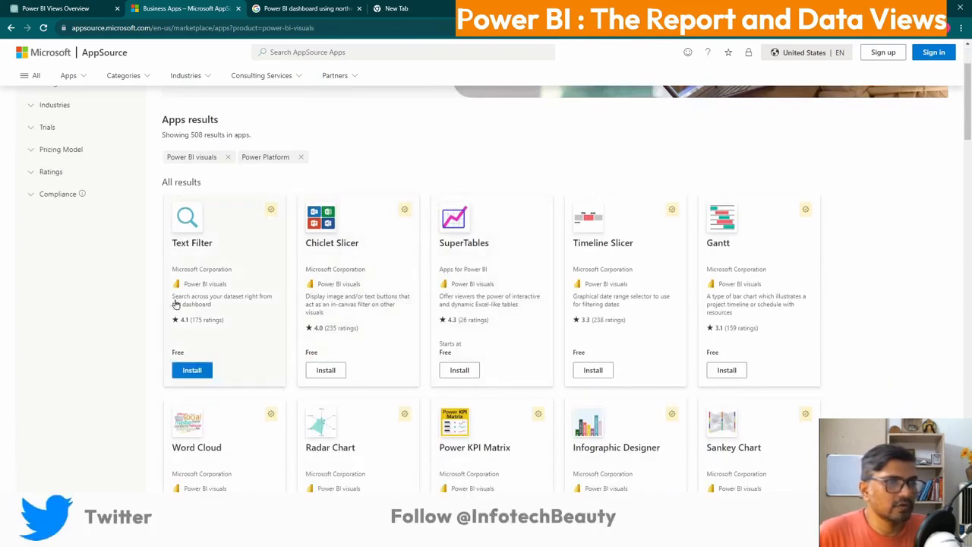
scroll(820, 318, down, 1)
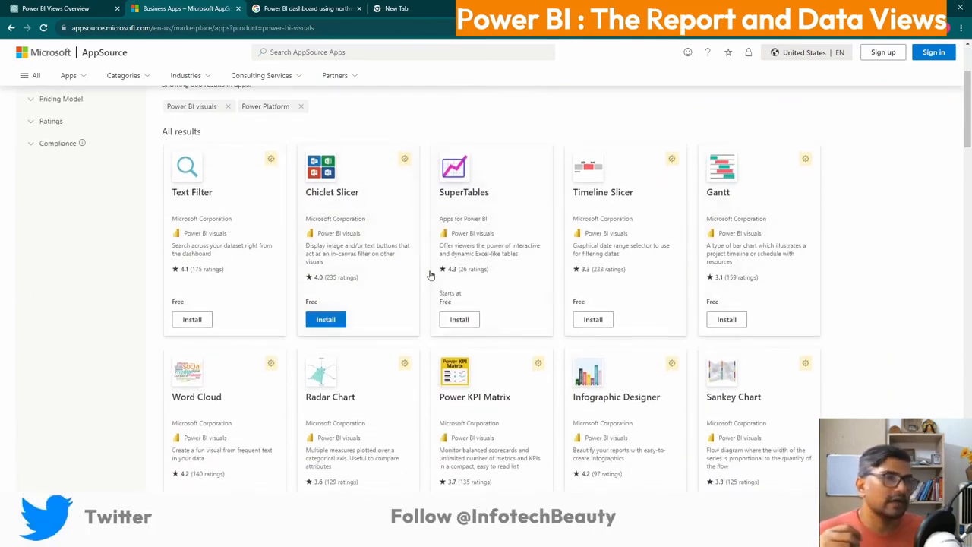
scroll(597, 281, down, 2)
scroll(597, 281, down, 1)
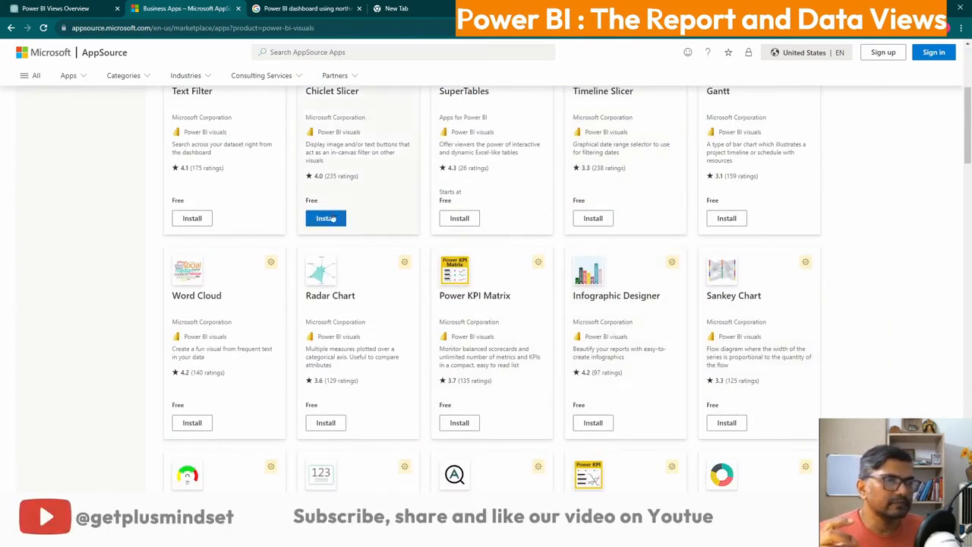
scroll(201, 307, down, 1)
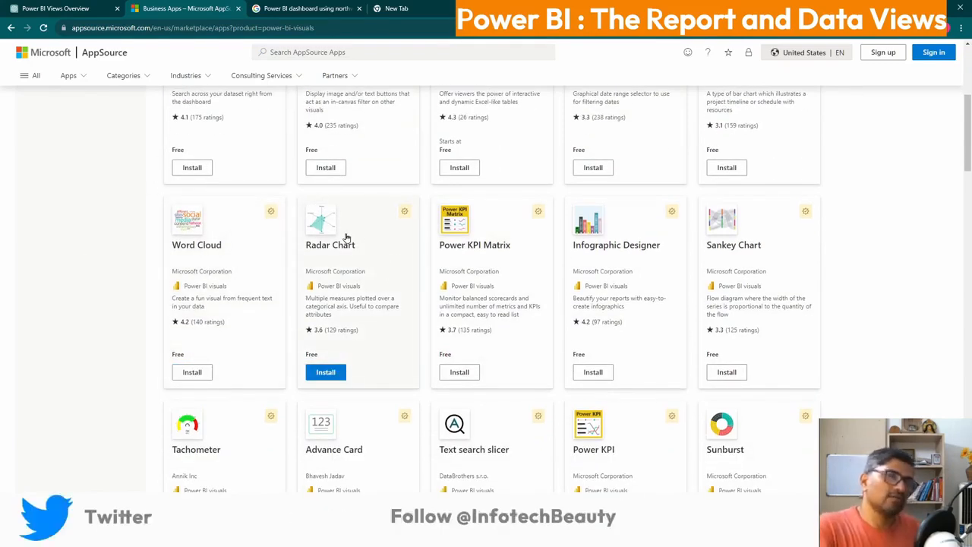
Open the Word Cloud visual's page and review its overview and preview images.
click(211, 249)
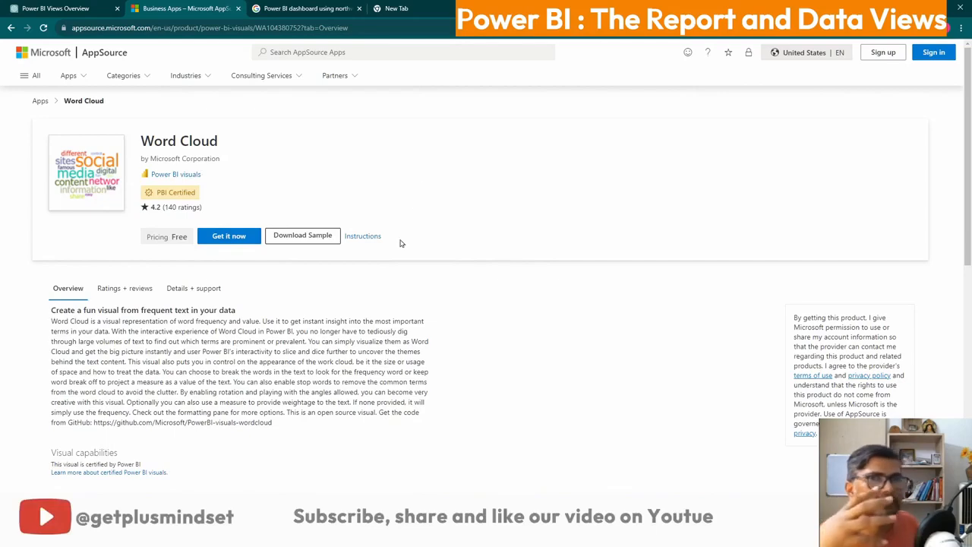
scroll(113, 314, down, 3)
scroll(278, 314, down, 3)
scroll(275, 317, up, 2)
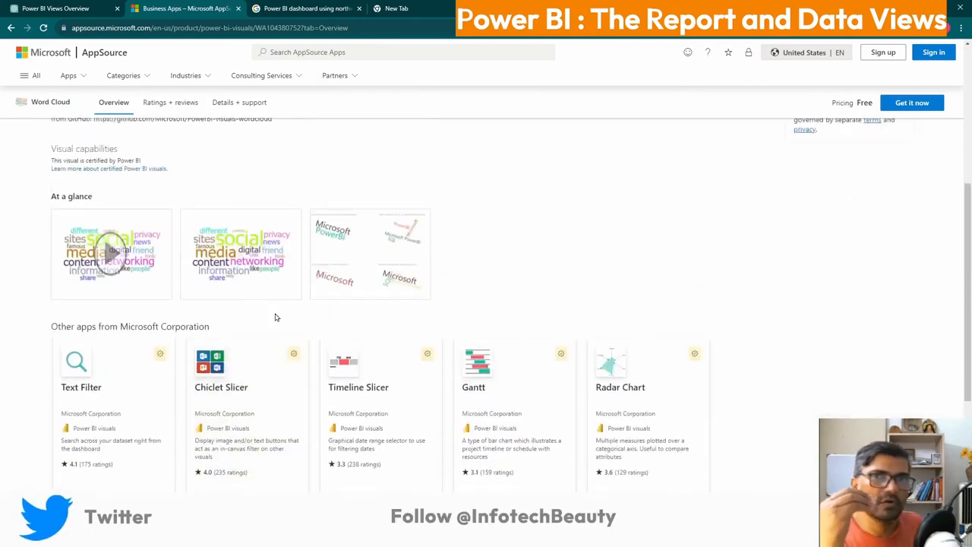
scroll(275, 317, up, 4)
Download the Word Cloud sample report, look through its pages in Power BI Desktop, and return to the visual's AppSource page.
click(292, 239)
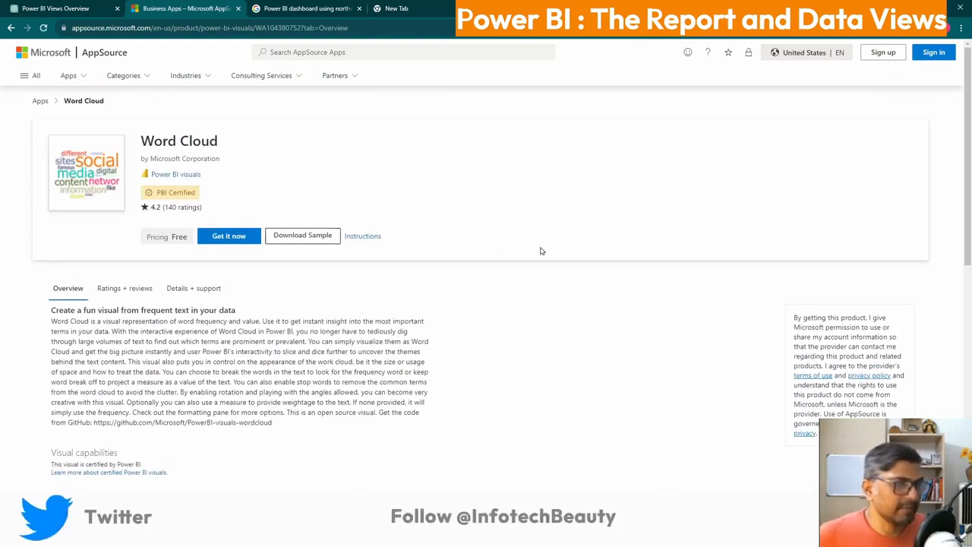
click(885, 48)
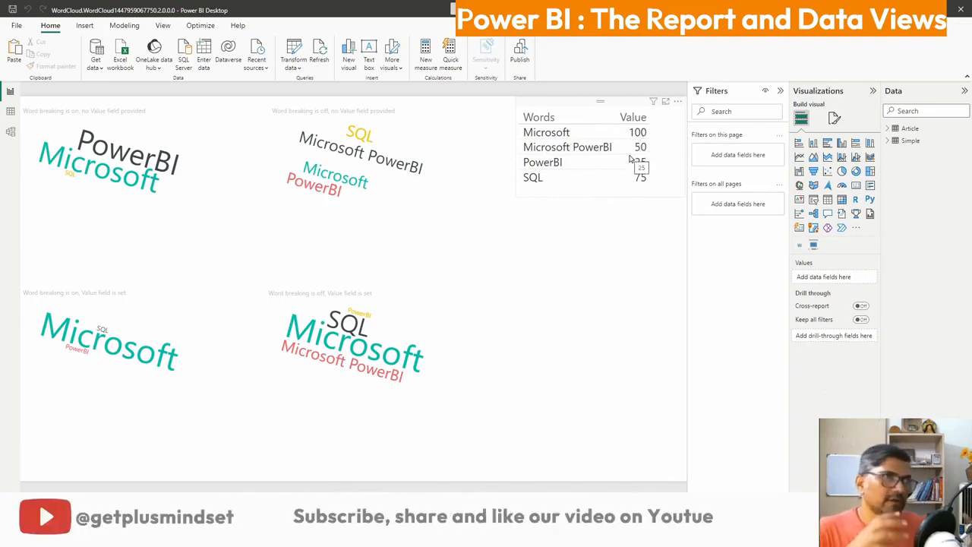
click(177, 500)
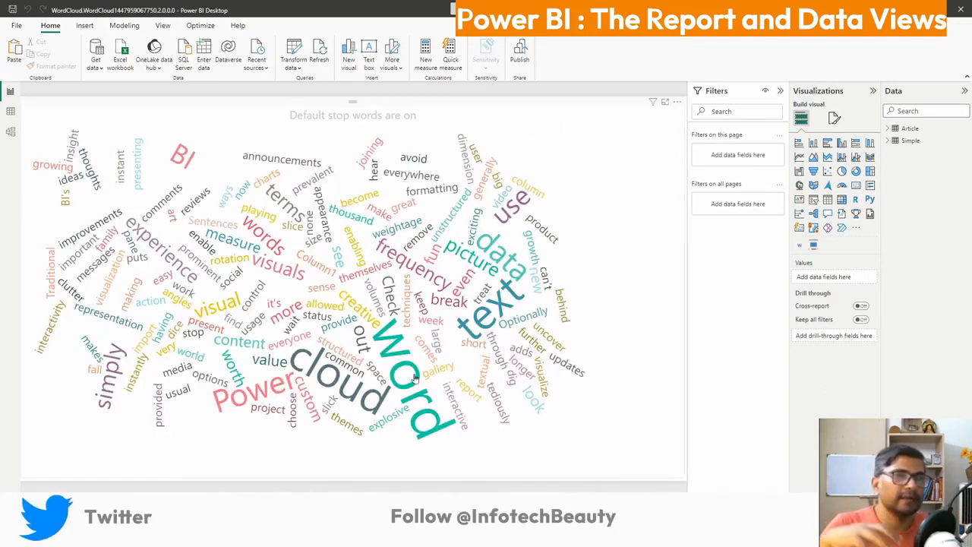
click(232, 500)
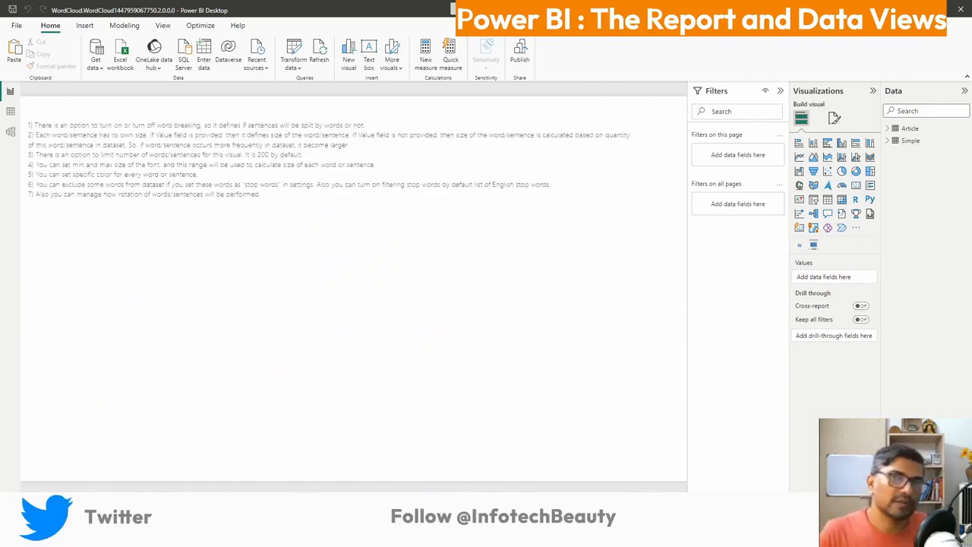
click(197, 499)
click(251, 499)
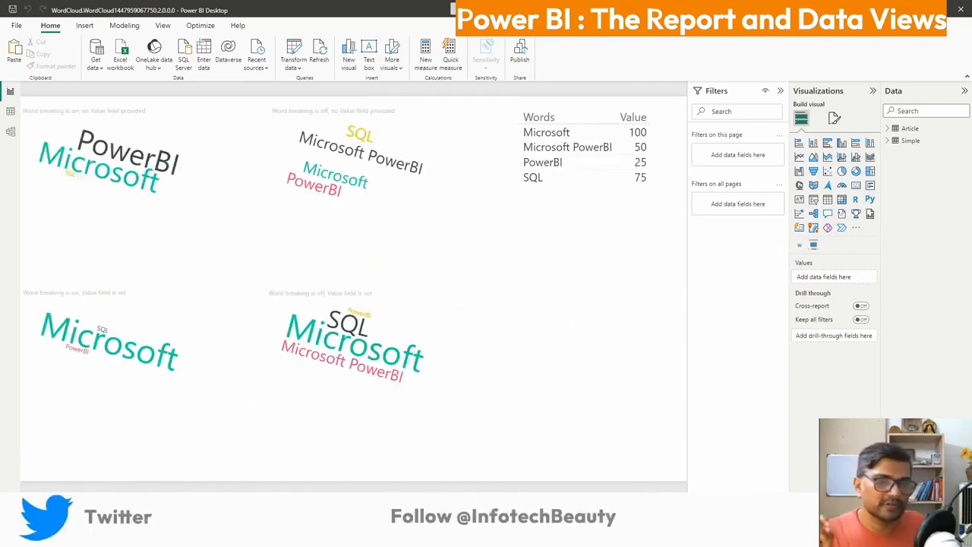
click(965, 8)
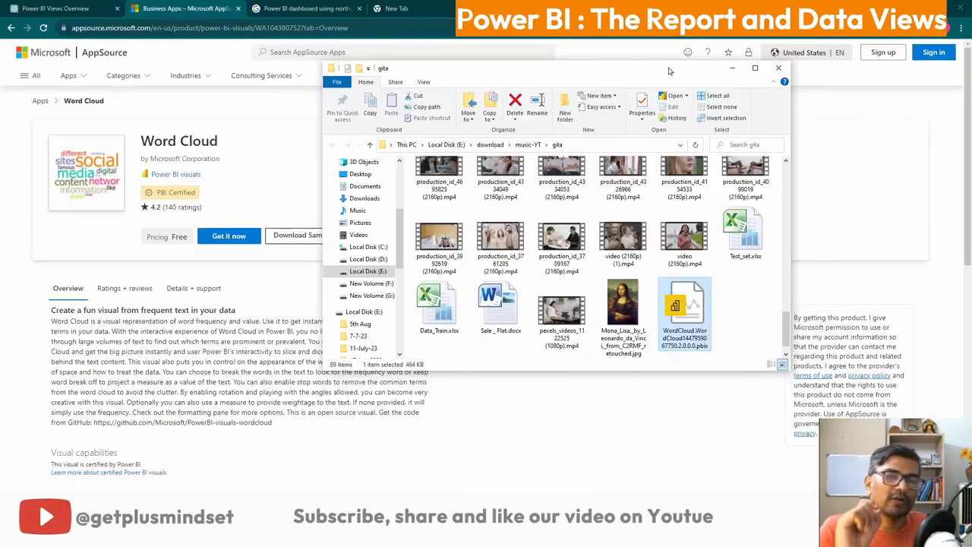
click(731, 68)
Try to get the Word Cloud visual from AppSource and dismiss the request for a work or school account.
click(257, 238)
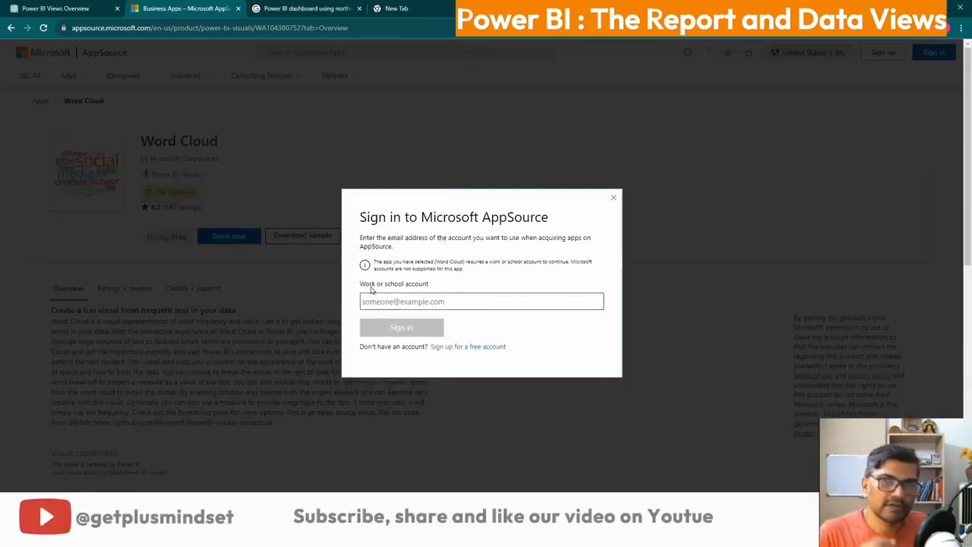
click(613, 197)
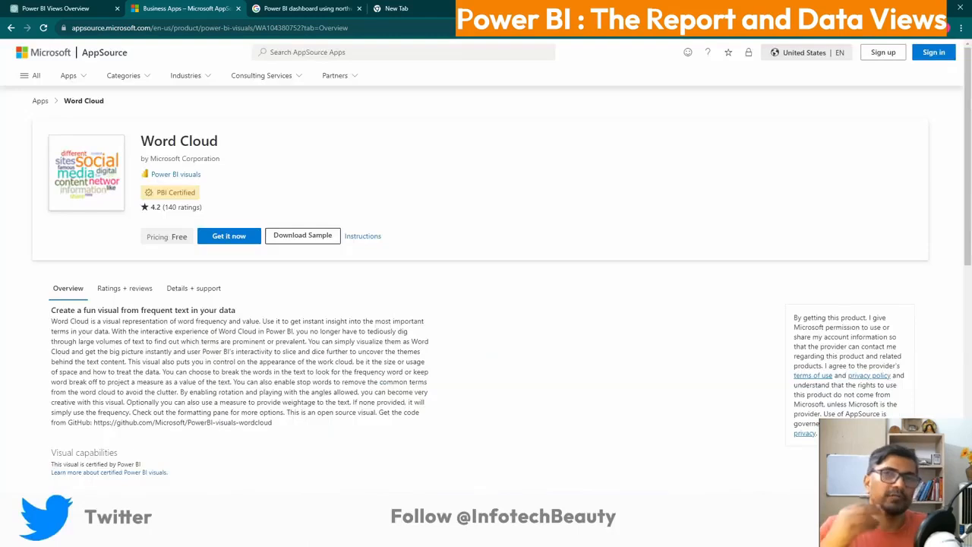
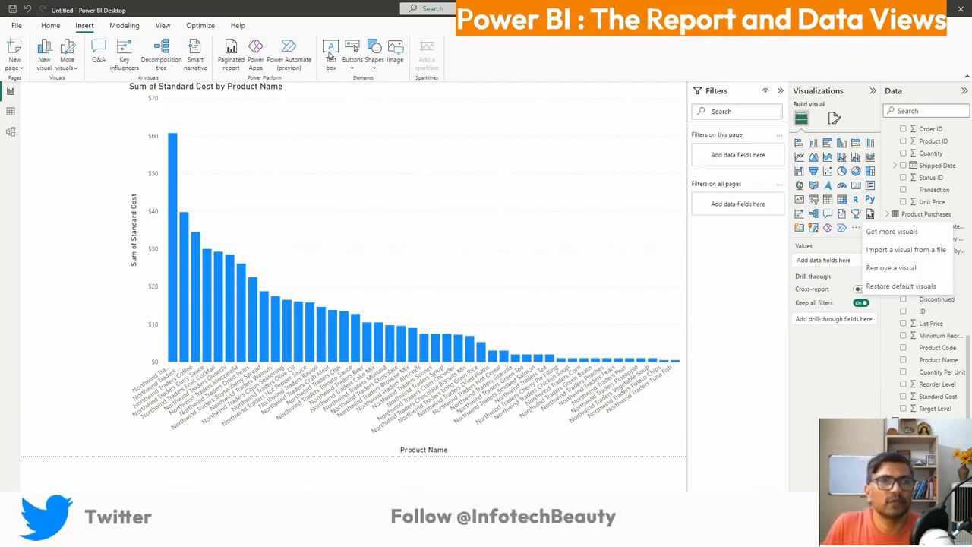
Insert a text box on the report page and shrink it to cover only the lower middle of the bar chart.
click(330, 59)
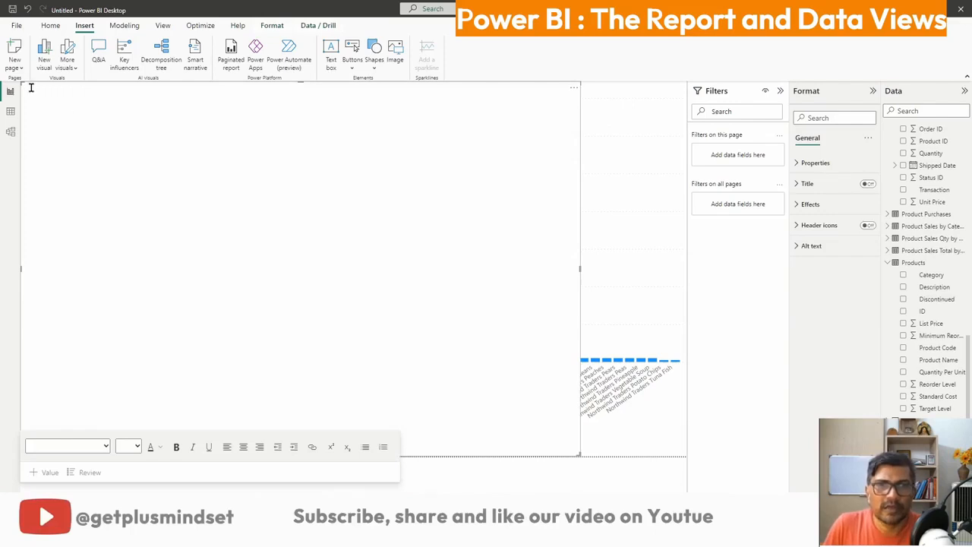
drag(24, 85, 338, 256)
drag(460, 254, 449, 306)
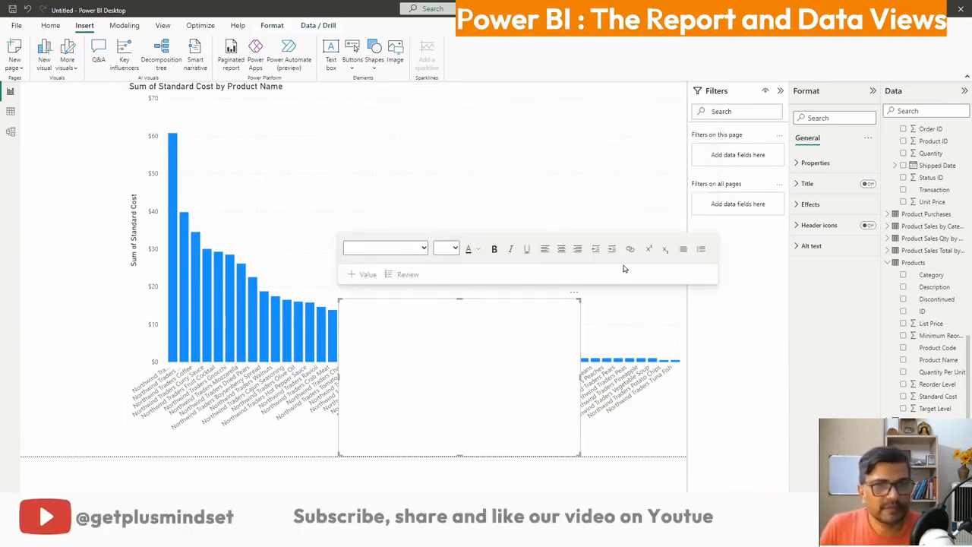
Try to preset the empty text box's formatting to Calibri, size 18, dark green font colour and bold.
click(403, 249)
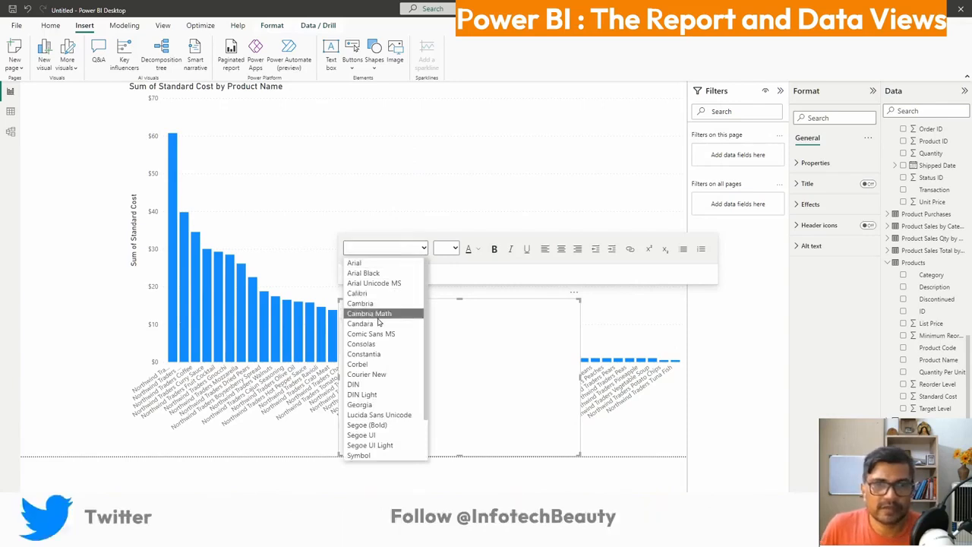
click(363, 293)
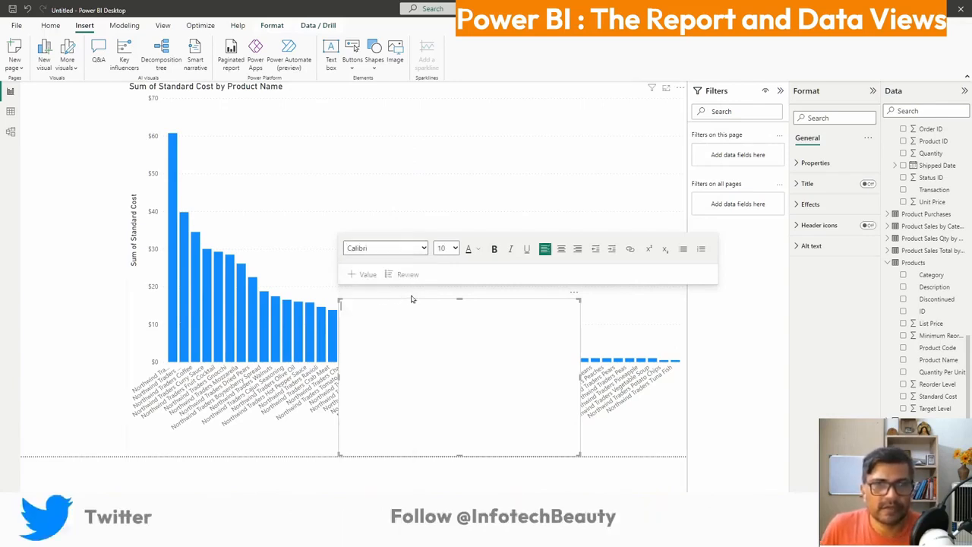
click(456, 252)
click(442, 337)
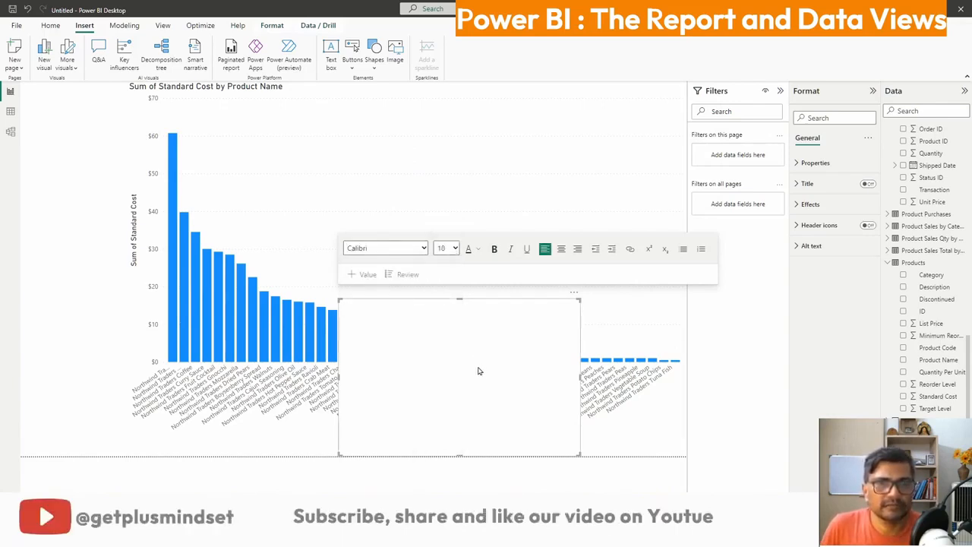
click(477, 252)
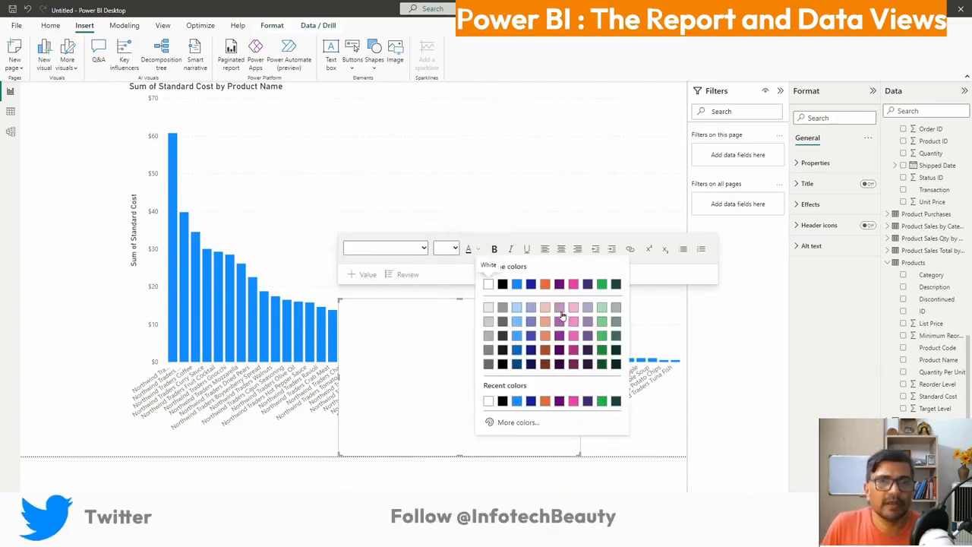
click(598, 350)
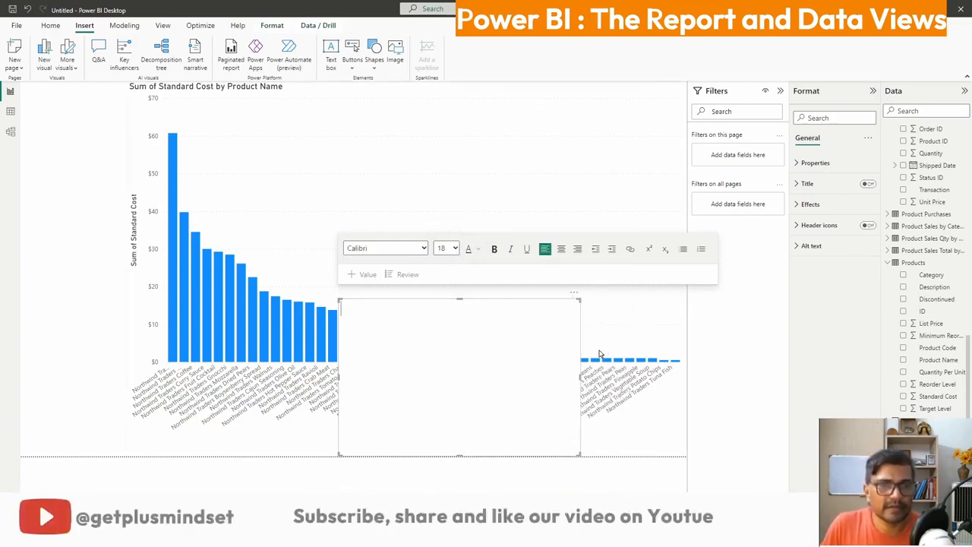
click(494, 249)
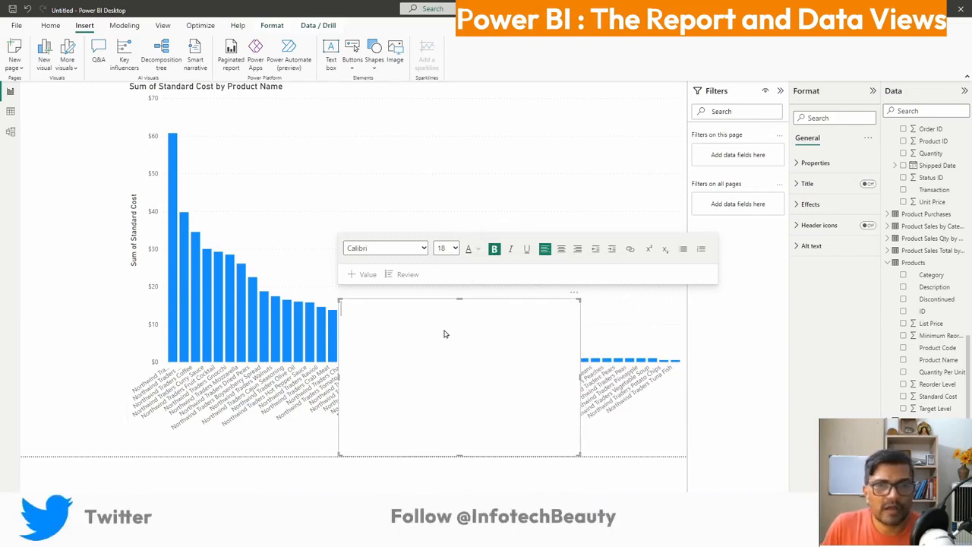
Enter "This is a test." in the text box.
text(This)
key(BackSpace)
key(BackSpace)
key(BackSpace)
key(BackSpace)
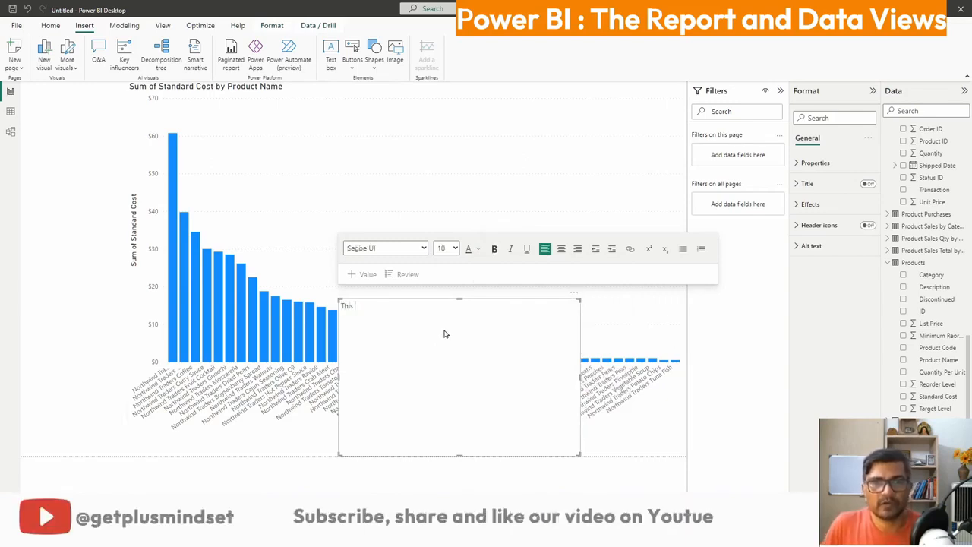
text(This is a test.)
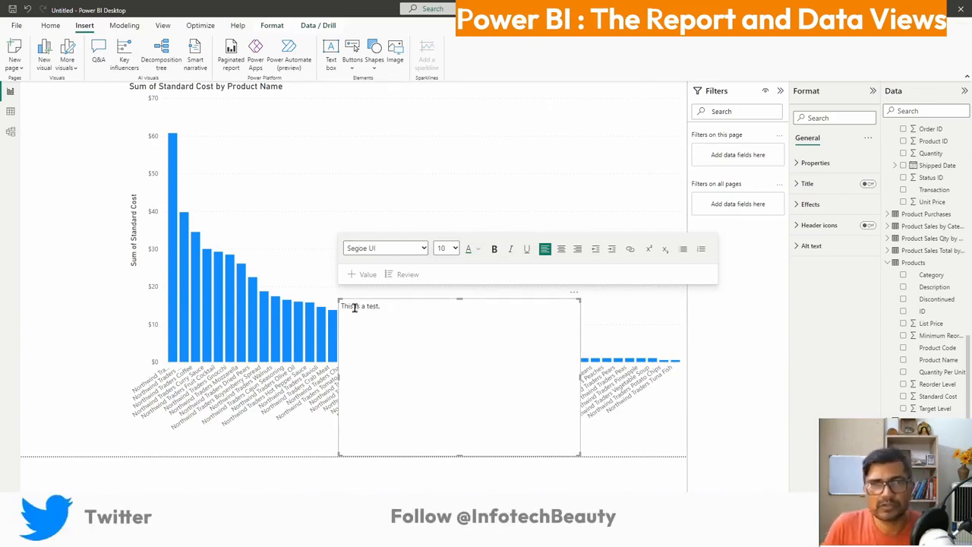
Format the whole text box sentence in Calibri at font size 18.
triple_click(342, 306)
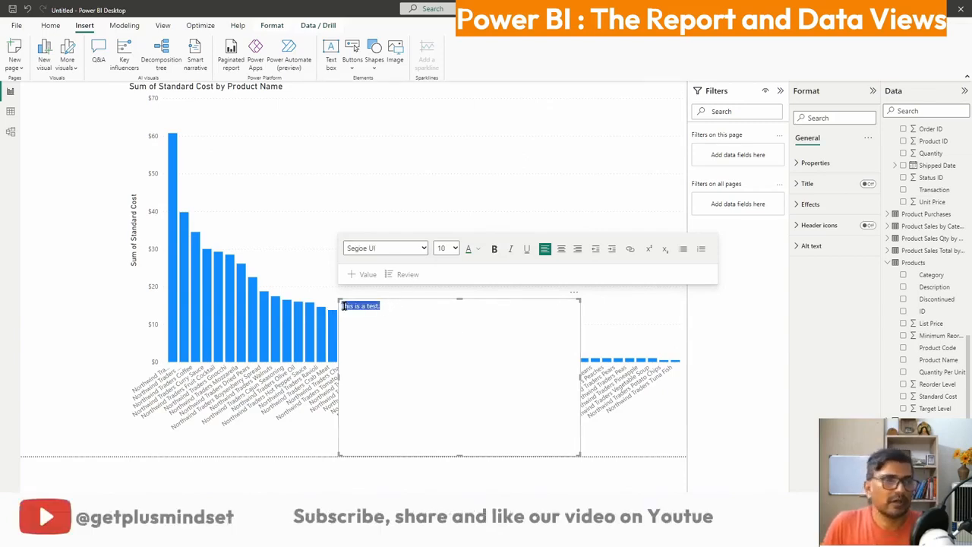
click(420, 248)
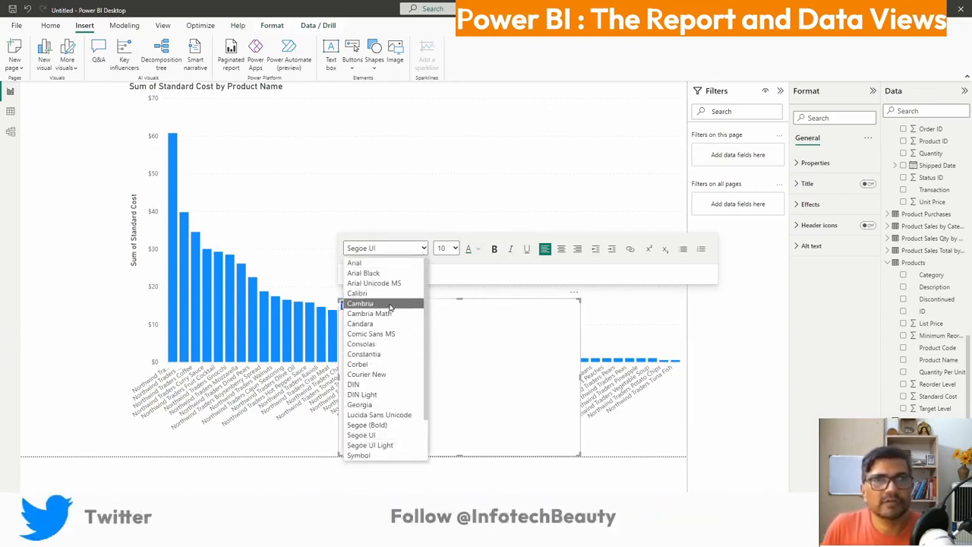
click(383, 293)
click(454, 249)
click(457, 339)
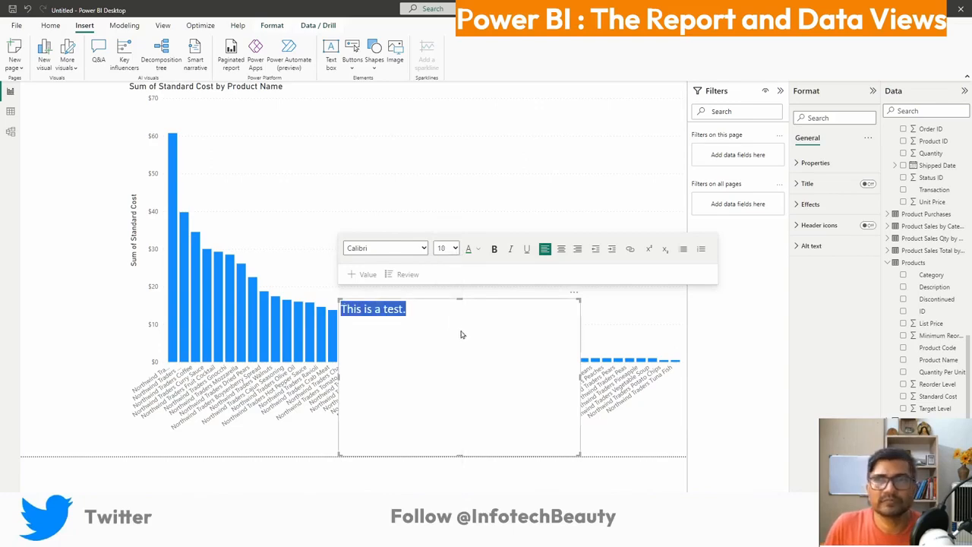
Make the whole "This is a test." sentence in the text box bold with a green font colour.
click(493, 248)
click(461, 334)
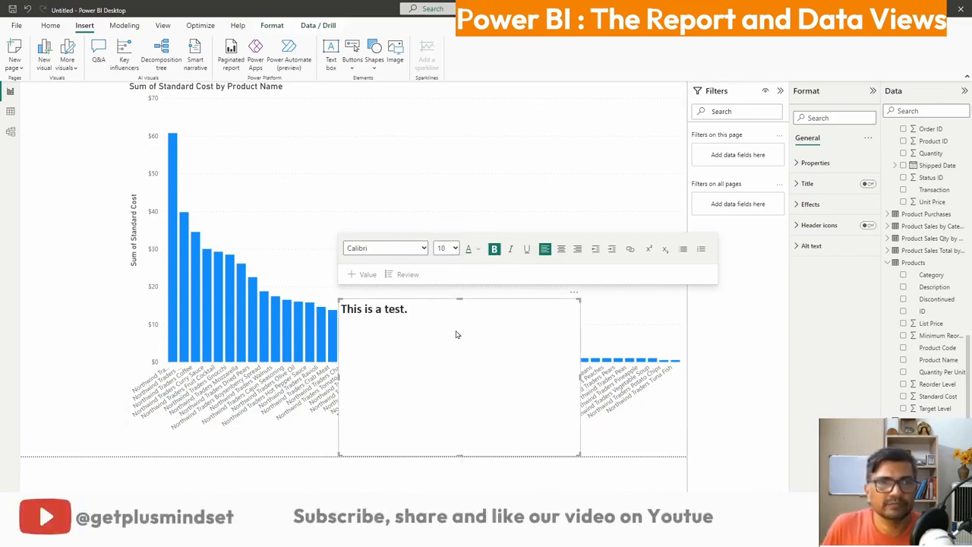
drag(410, 308, 340, 308)
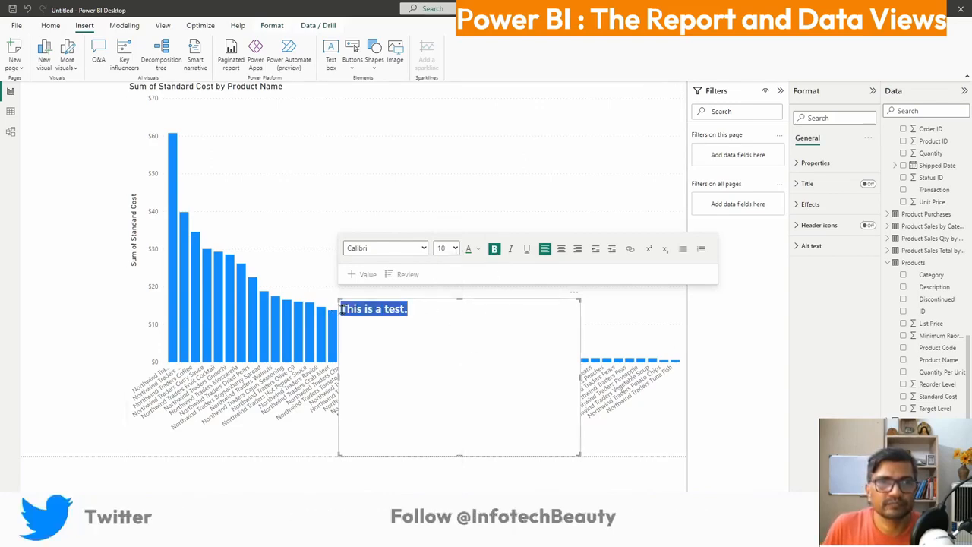
click(476, 249)
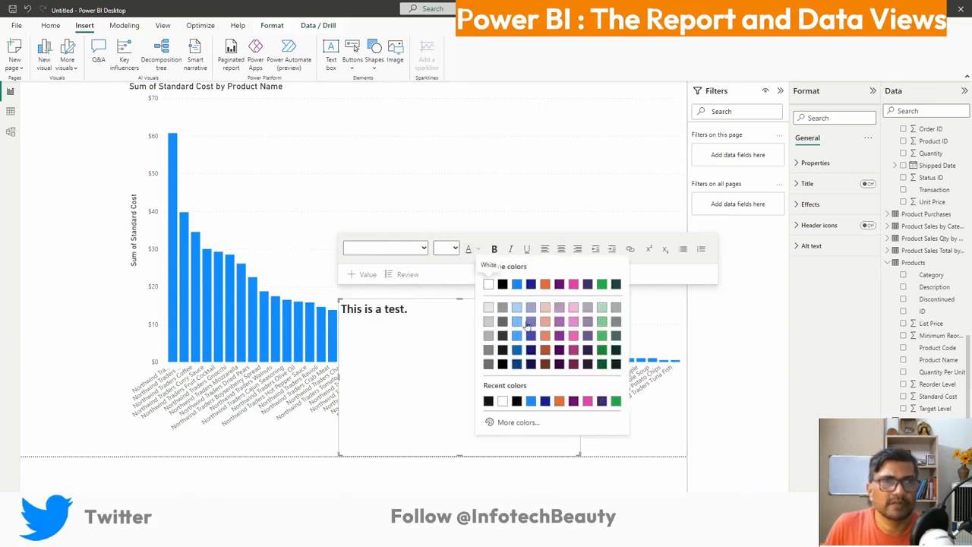
click(602, 336)
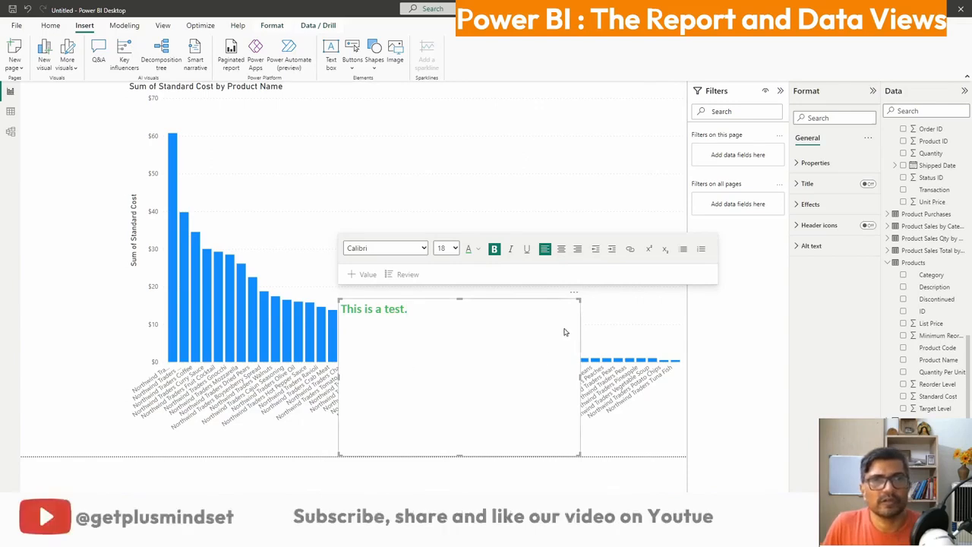
Move the bar chart to the left edge of the report page and place the text box over the chart's empty upper-right area.
drag(577, 300, 577, 144)
click(514, 304)
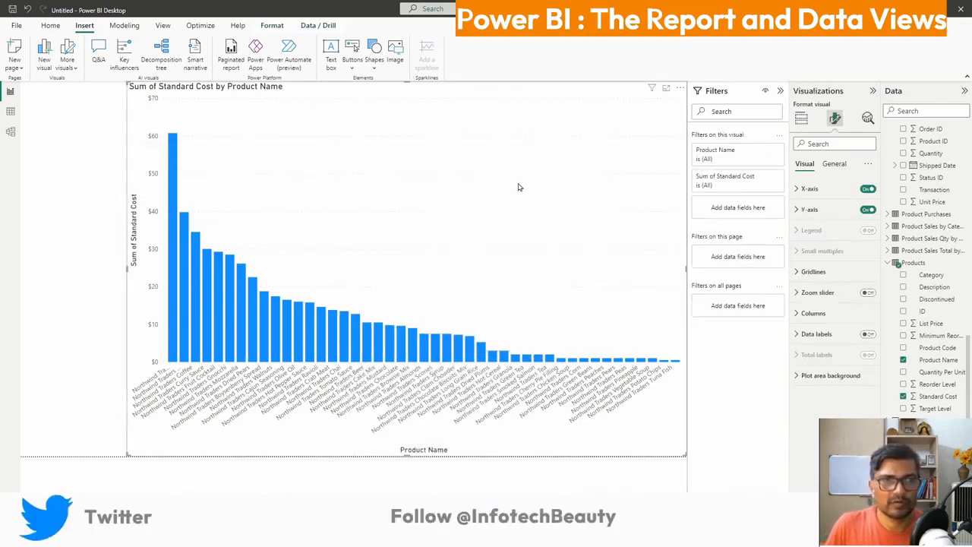
drag(518, 187, 408, 191)
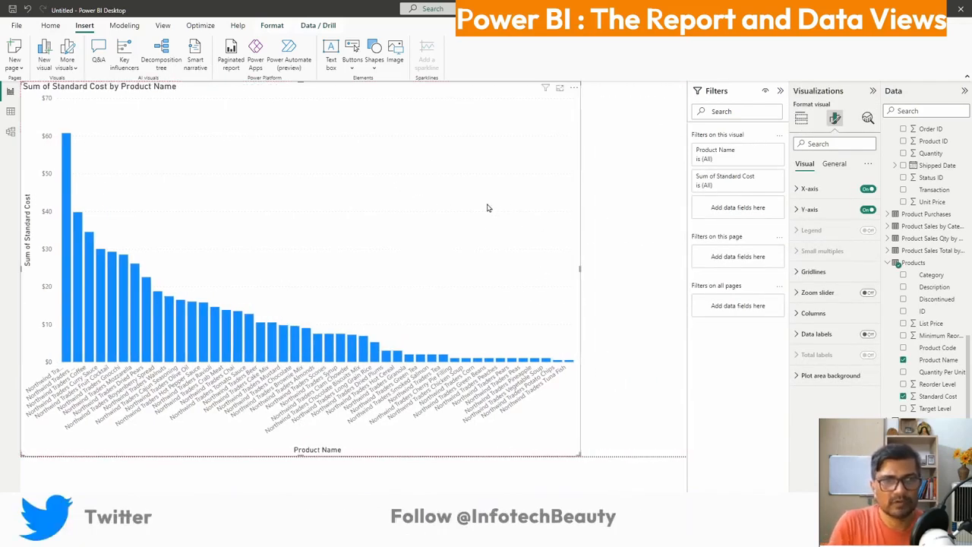
click(630, 161)
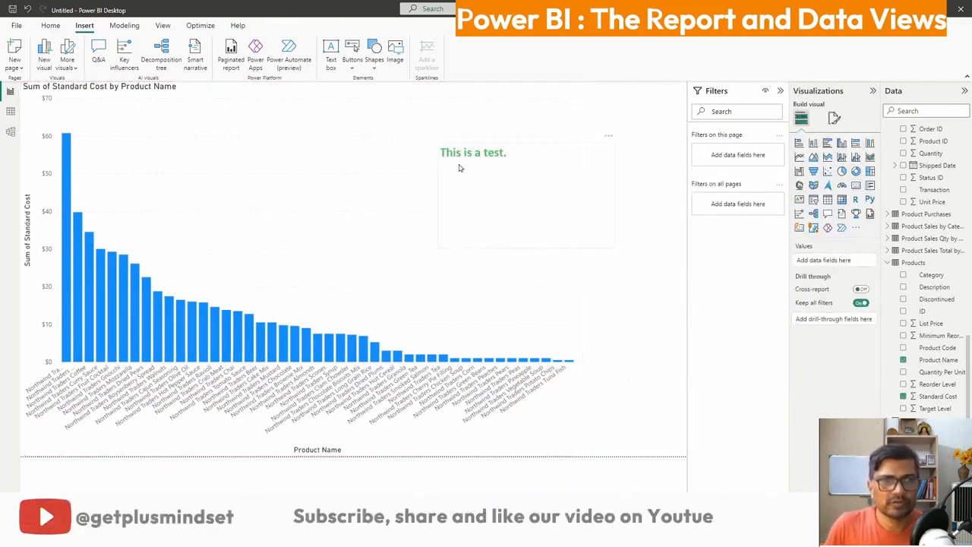
click(527, 157)
click(638, 330)
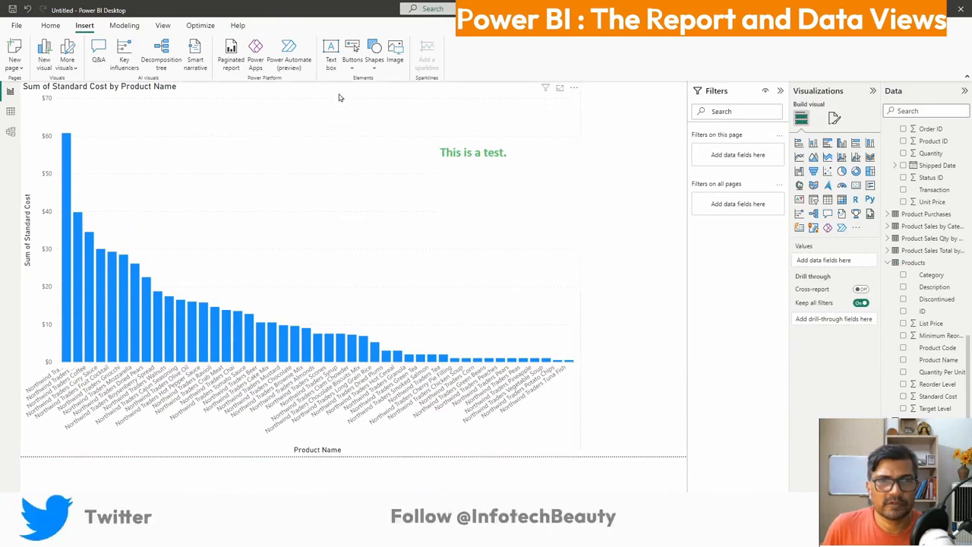
Look over the button types that can be inserted on the report page, including the Navigator entry.
click(350, 67)
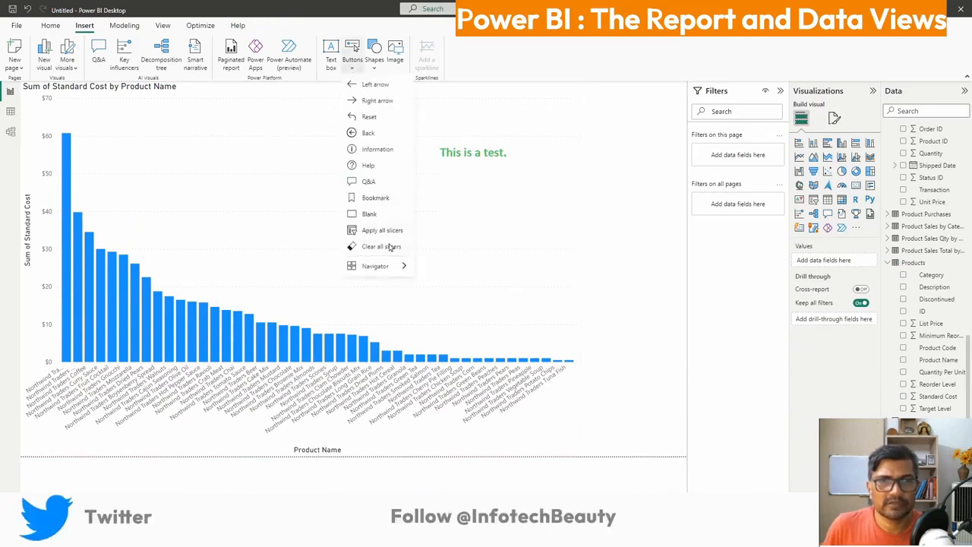
mouse_move(383, 266)
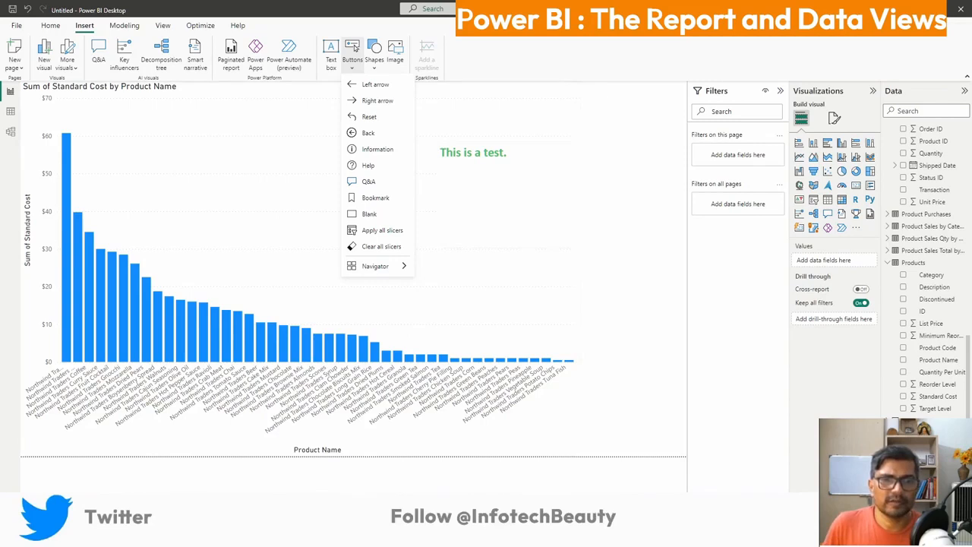
Switch to the model view and start a new measure in the Customers table.
click(11, 135)
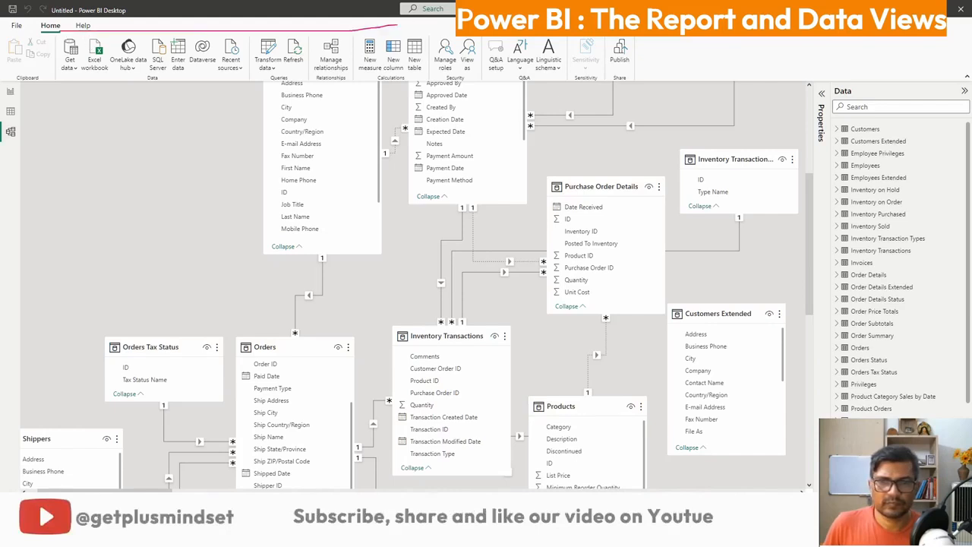
mouse_move(641, 55)
mouse_down()
mouse_move(631, 93)
mouse_move(178, 92)
mouse_move(55, 32)
mouse_up()
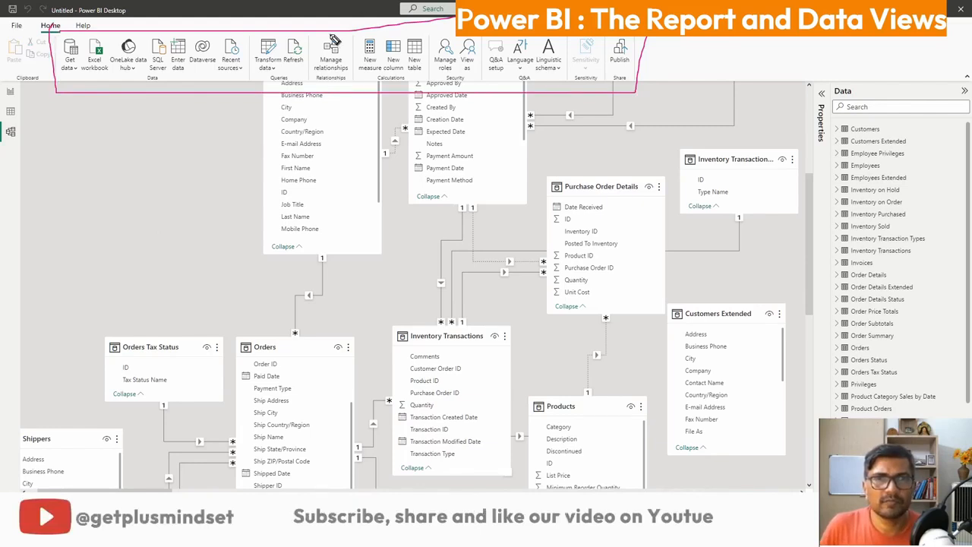
mouse_move(318, 86)
mouse_down()
mouse_move(402, 93)
mouse_move(645, 38)
mouse_move(314, 33)
mouse_up()
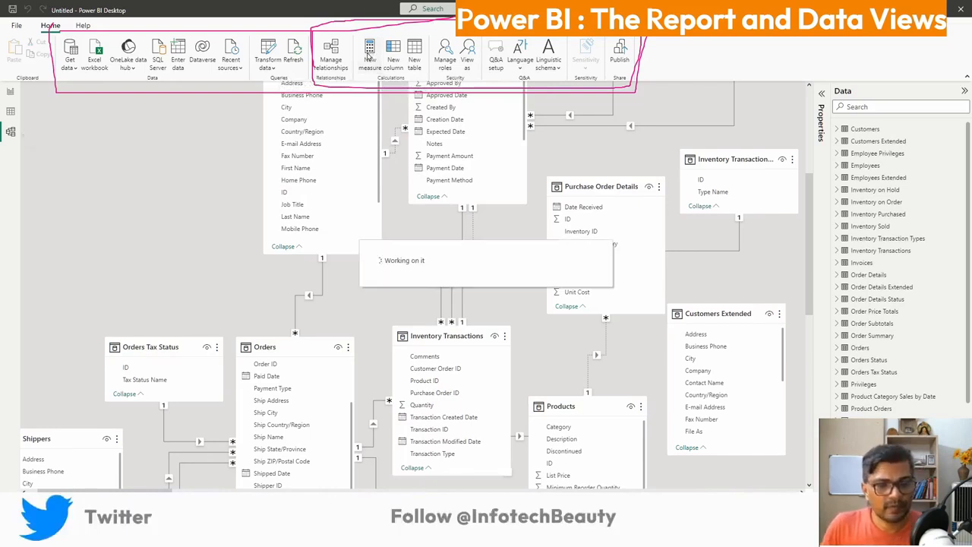
click(369, 50)
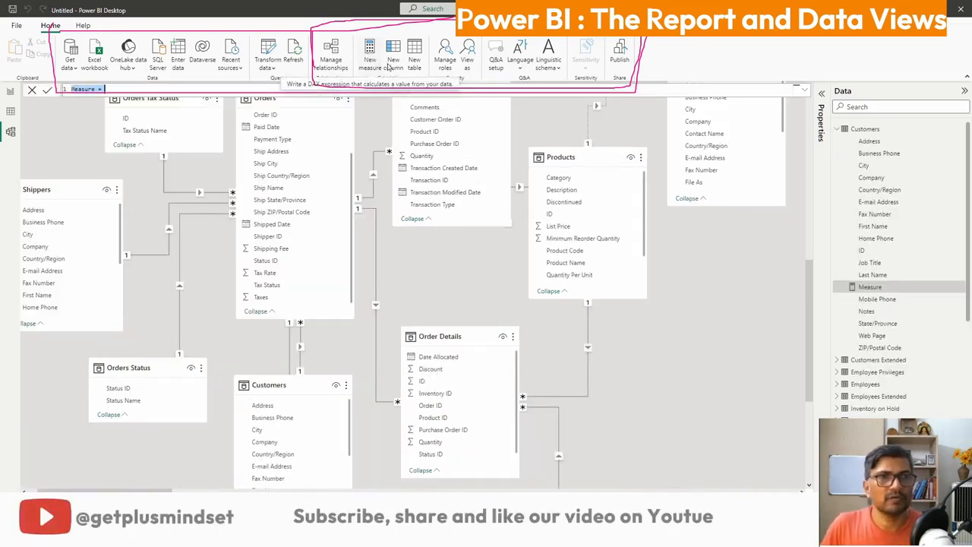
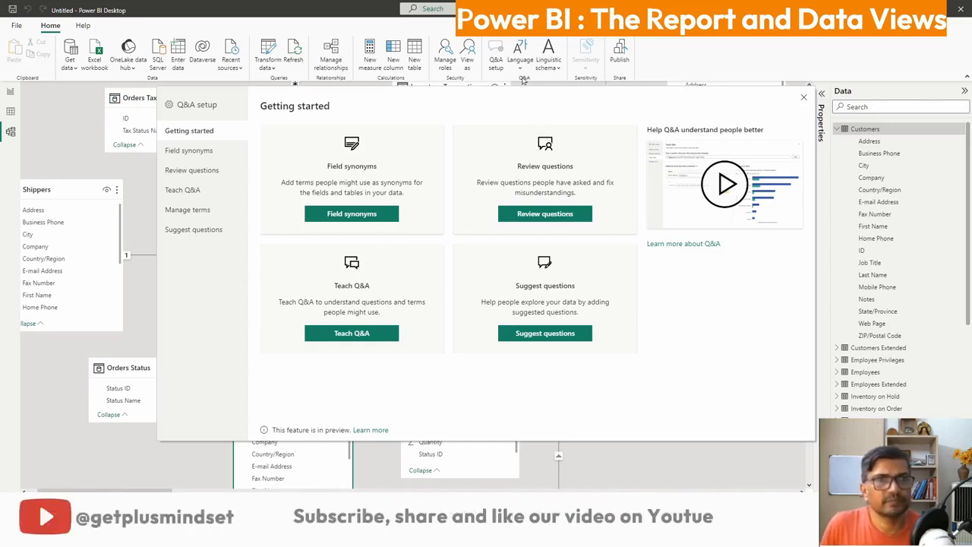
Close the Q&A setup and check the linguistic schema options before returning to the report view.
click(802, 100)
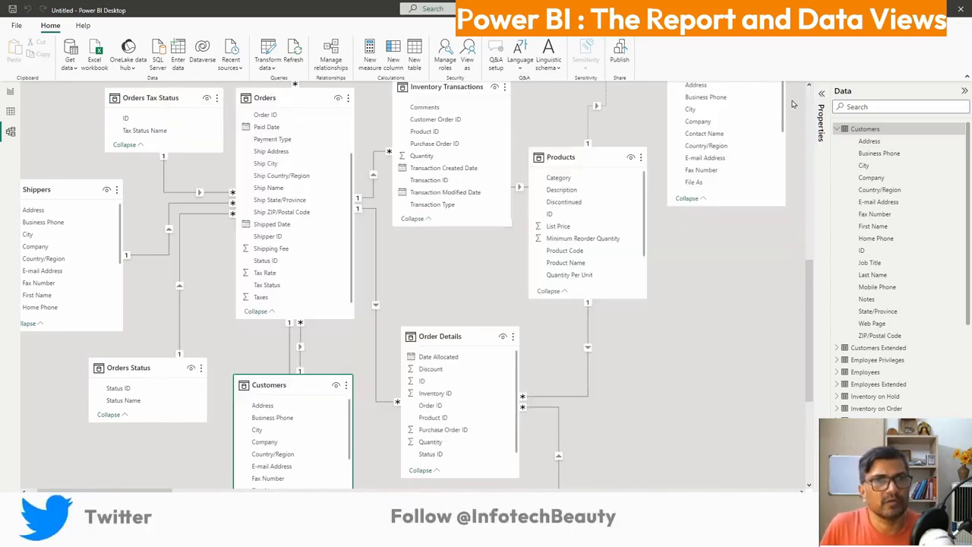
click(547, 66)
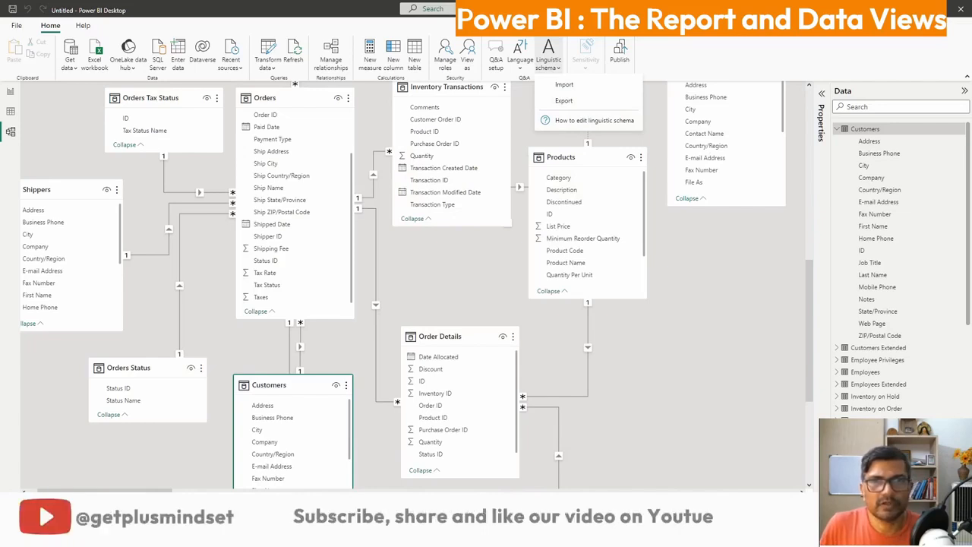
click(9, 92)
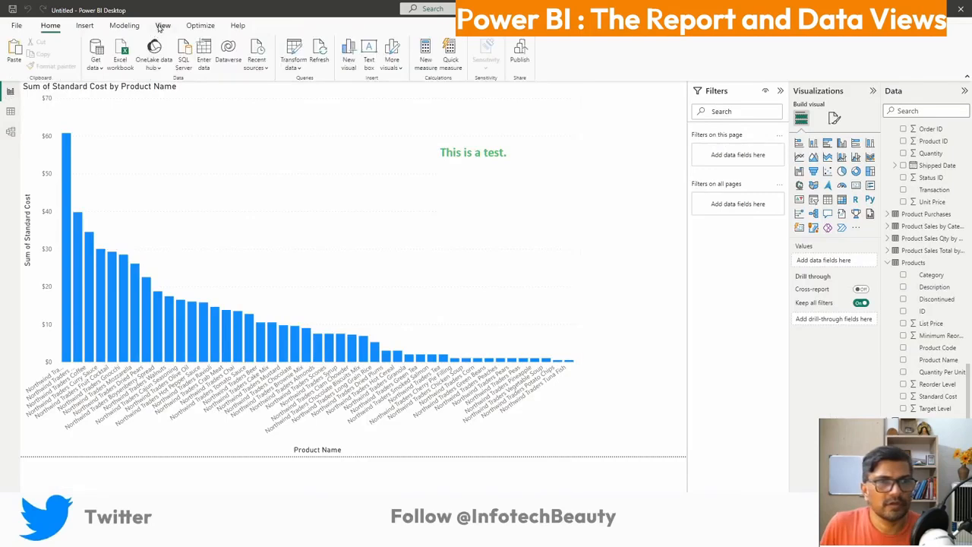
Check the page view scaling options and turn the report page gridlines on and off again.
click(162, 26)
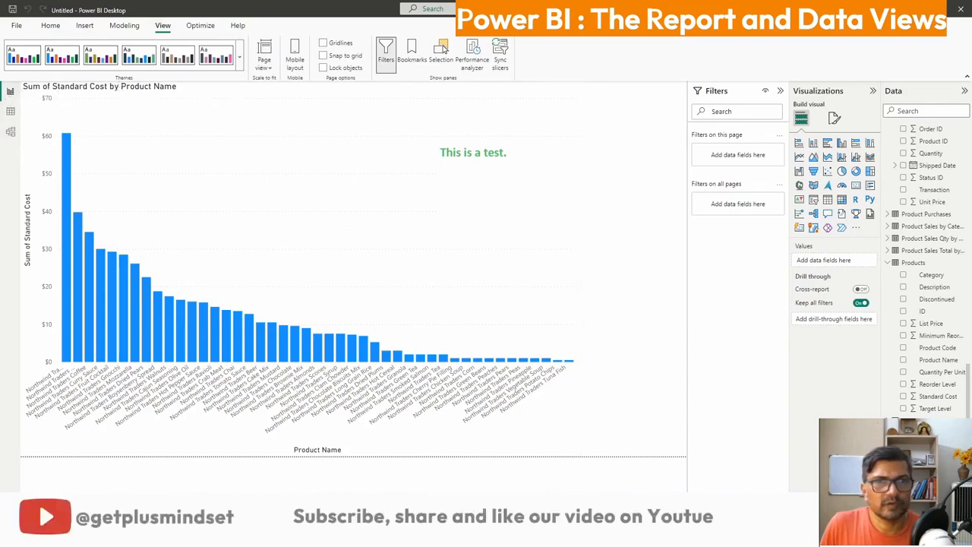
click(266, 67)
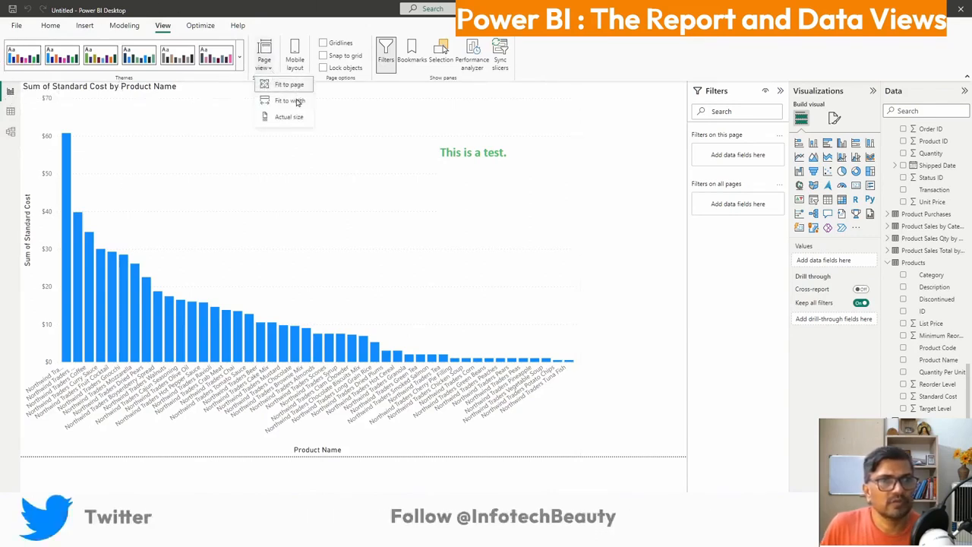
click(581, 40)
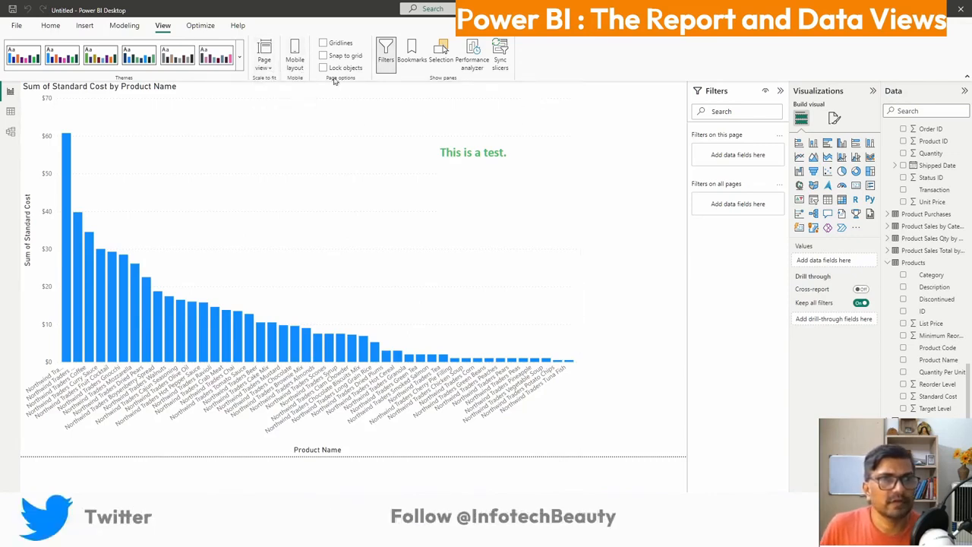
click(323, 44)
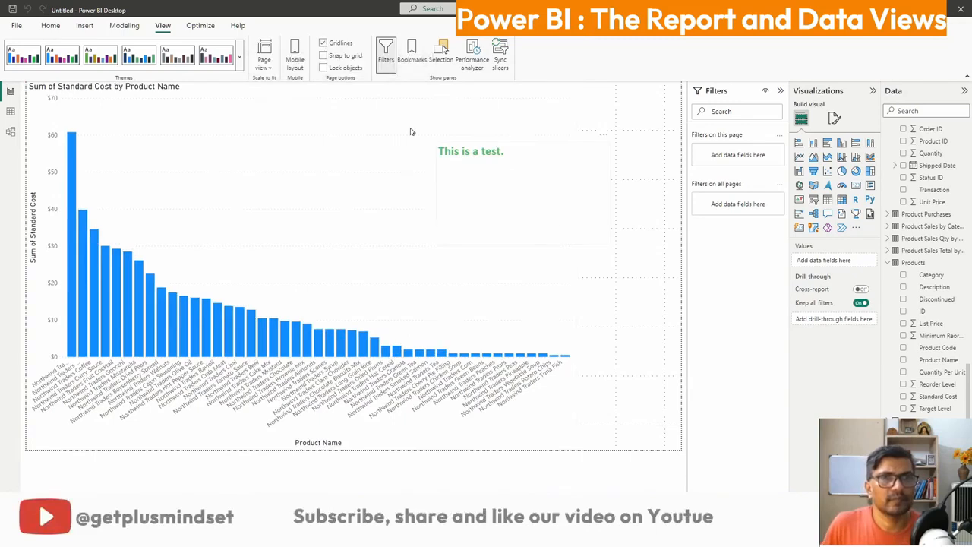
click(324, 43)
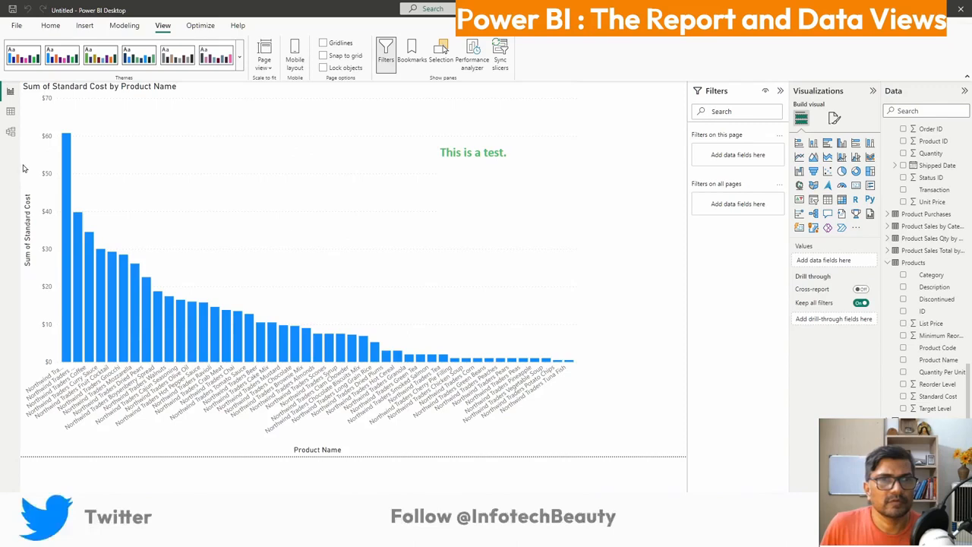
Try the Storm theme and the default-coloured accessible theme on the report, and apply the accessible theme with dark navy bars.
click(239, 57)
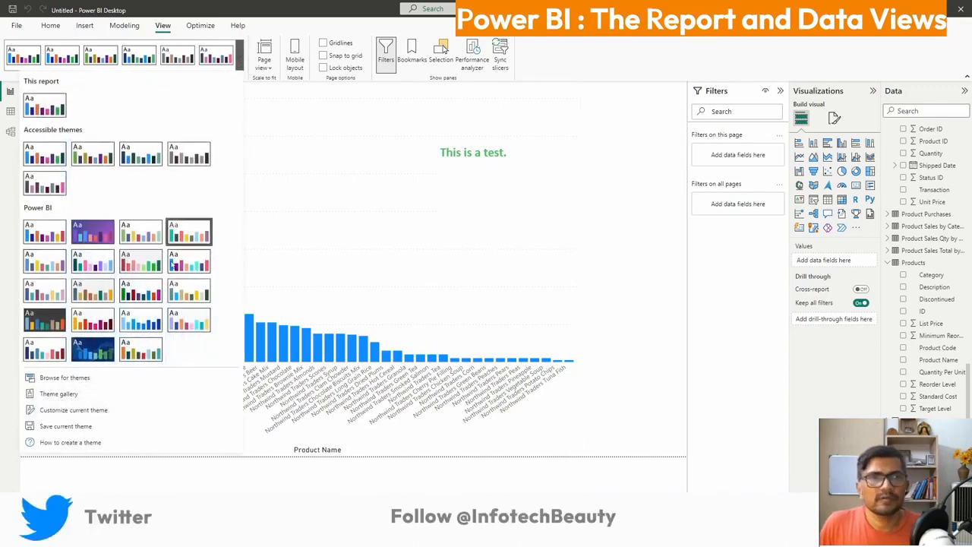
click(150, 327)
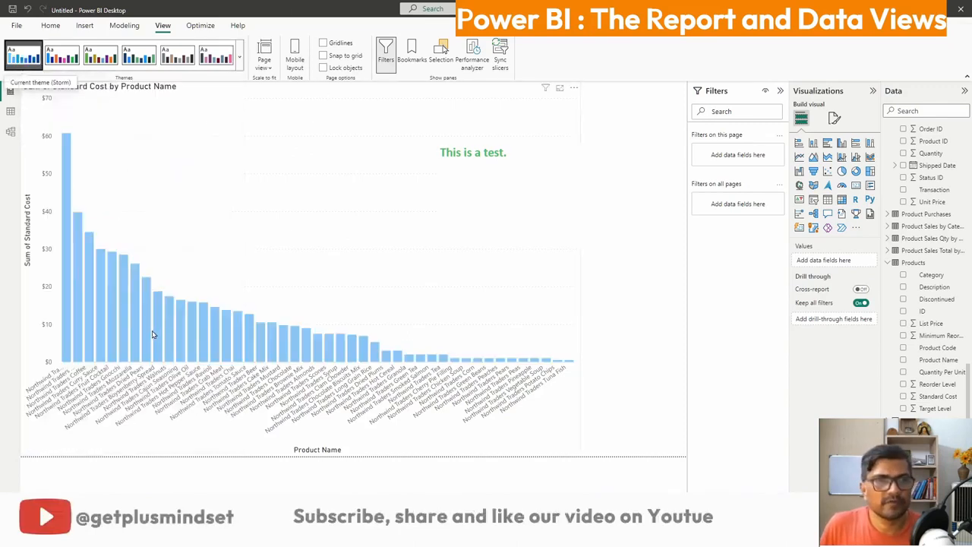
click(61, 54)
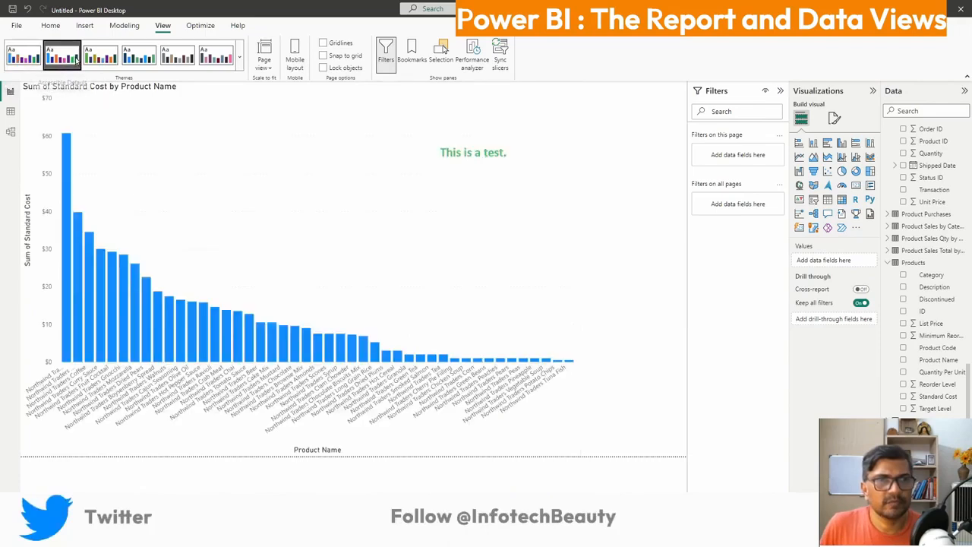
click(140, 56)
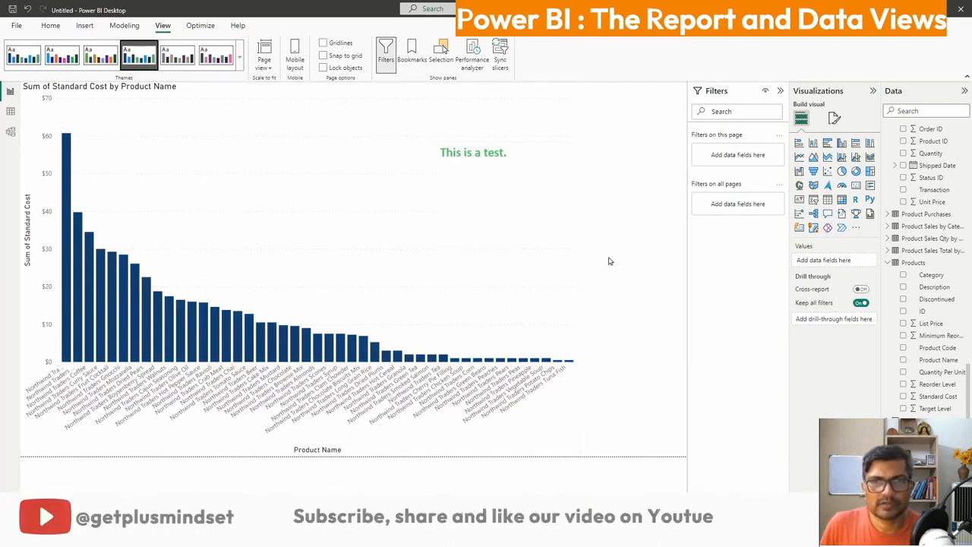
Try the Fit to width and Actual size page views, and set the report page back to Fit to page.
click(268, 68)
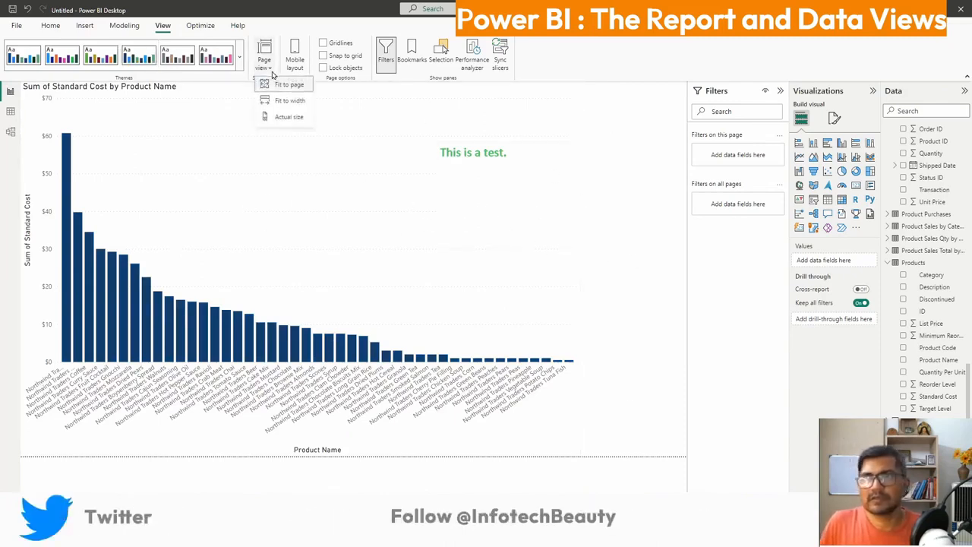
click(288, 104)
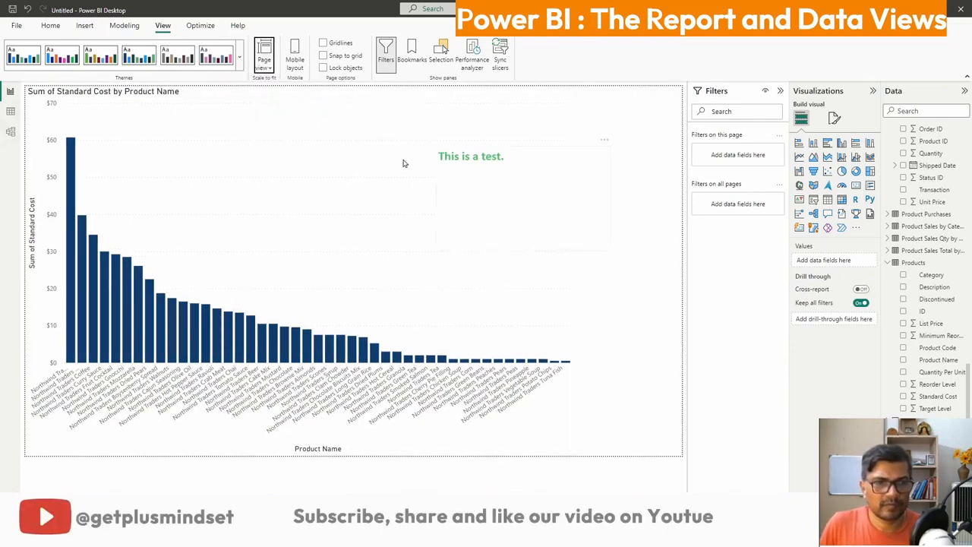
click(267, 69)
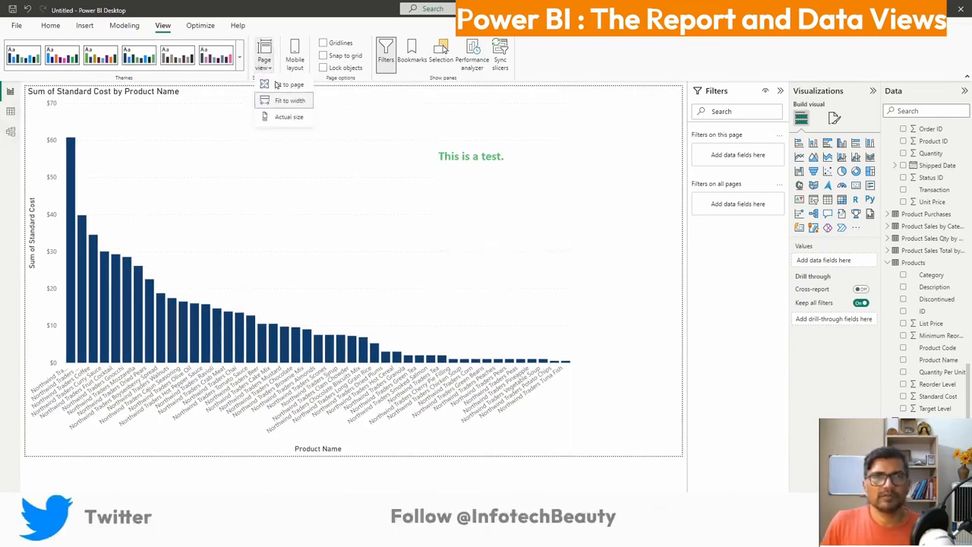
click(283, 118)
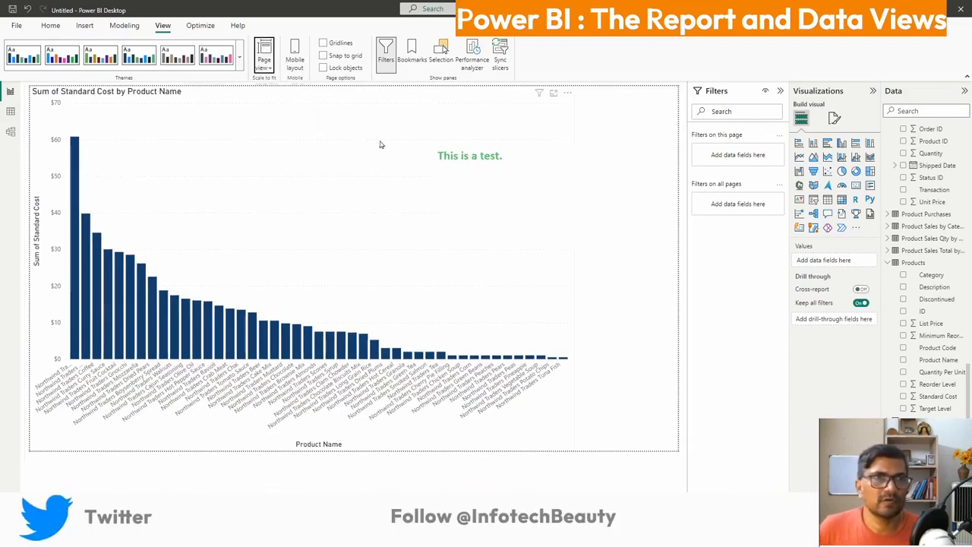
click(267, 70)
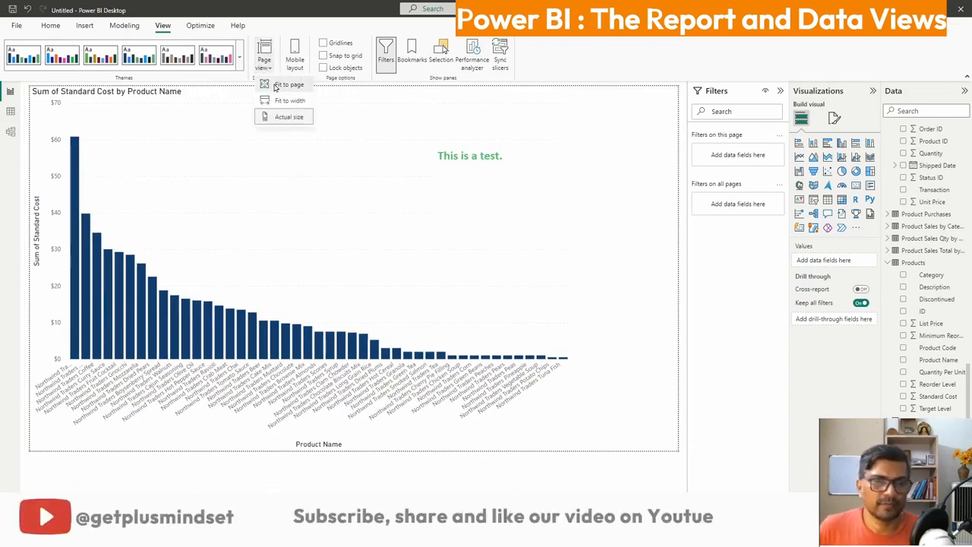
click(276, 87)
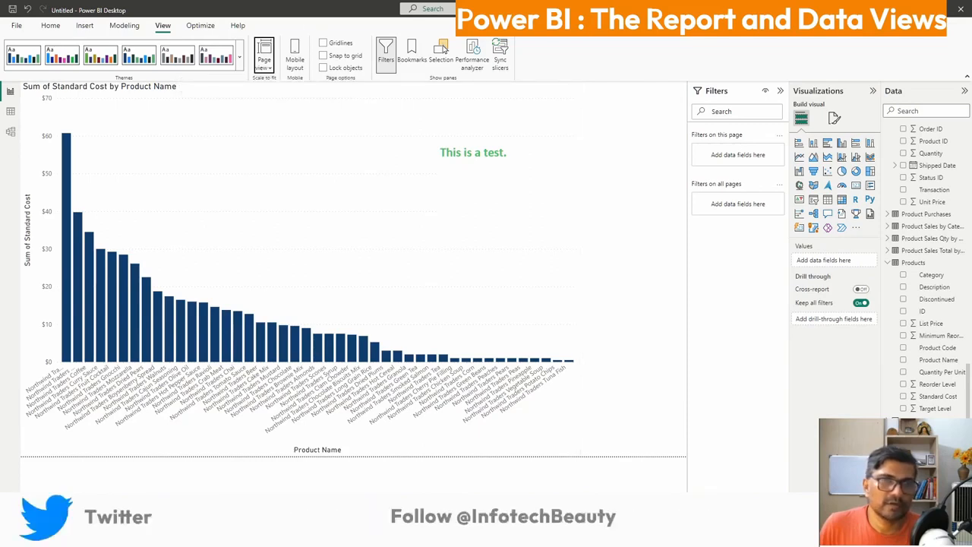
Open the online Power BI Desktop getting-started documentation from the help resources.
click(237, 25)
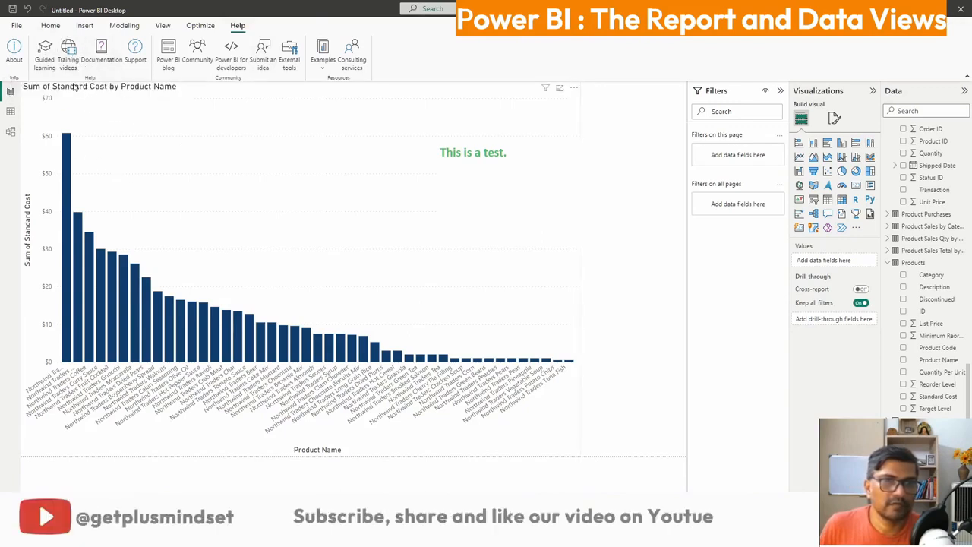
click(100, 48)
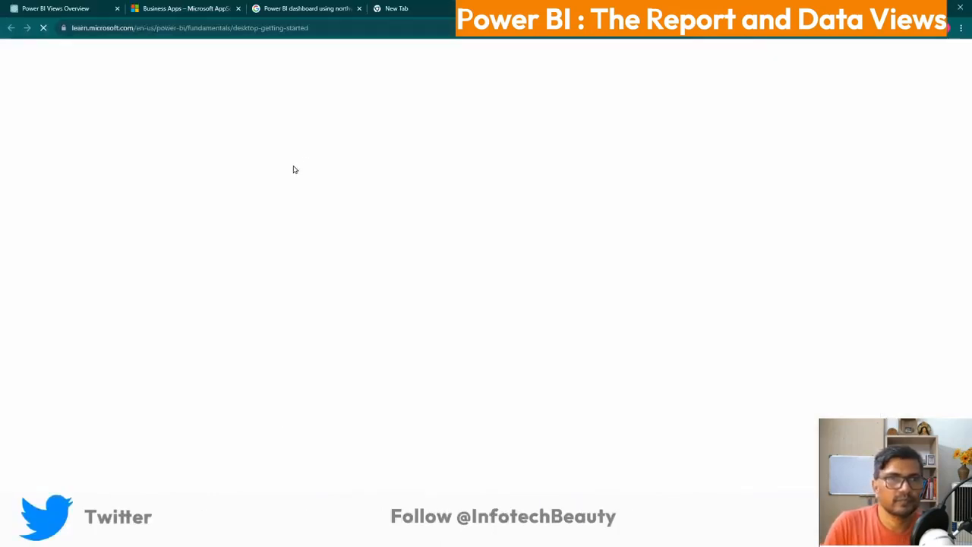
Search all Power BI documentation for "Theme" and open the article "Use report themes in Power BI Desktop".
scroll(352, 289, down, 1)
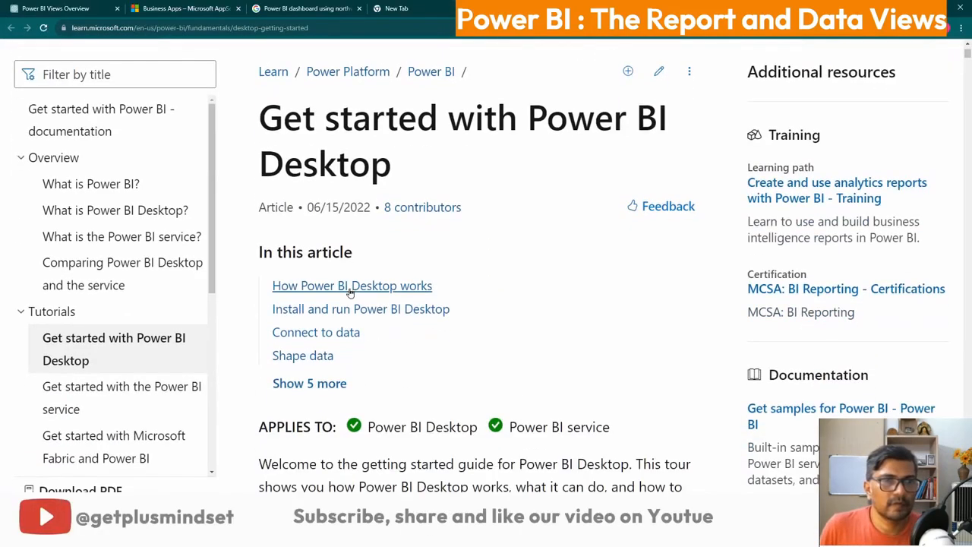
scroll(413, 274, up, 2)
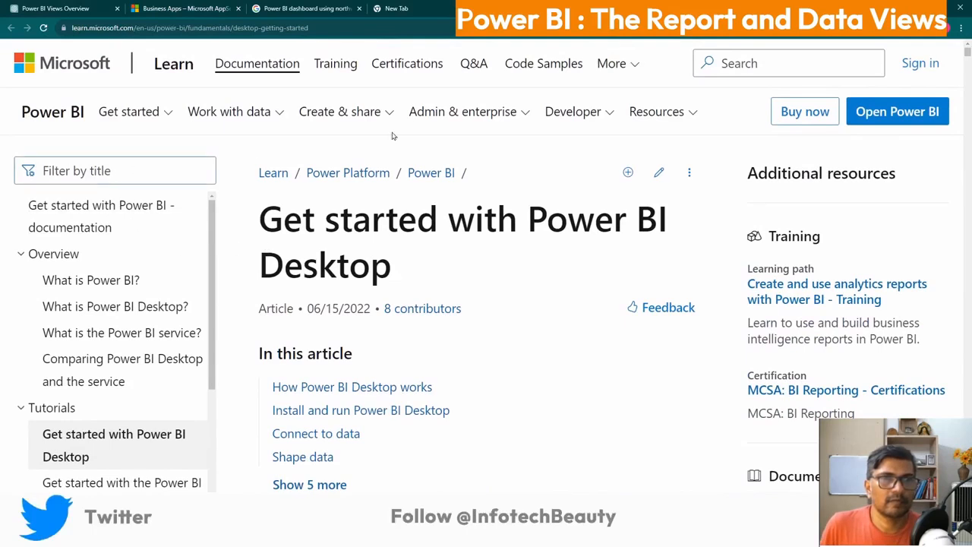
click(756, 64)
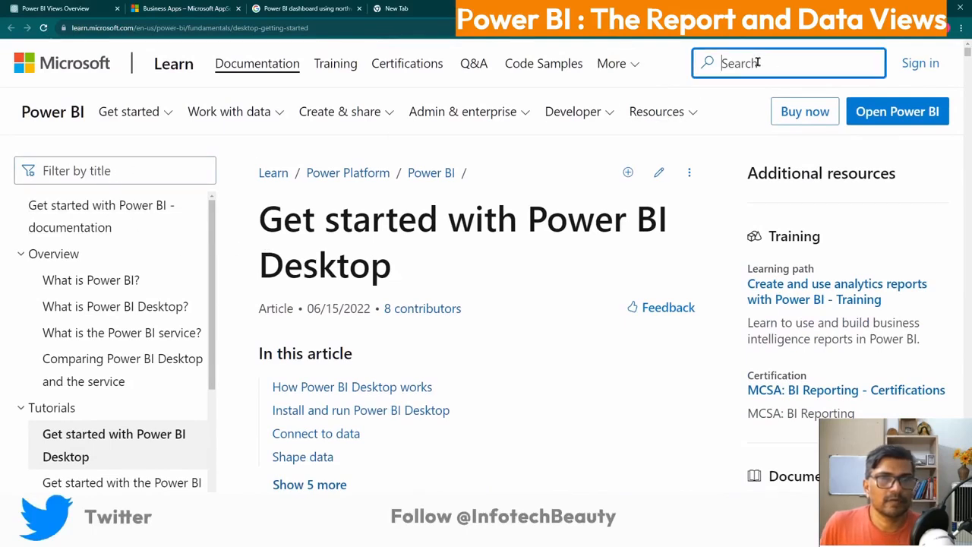
click(117, 167)
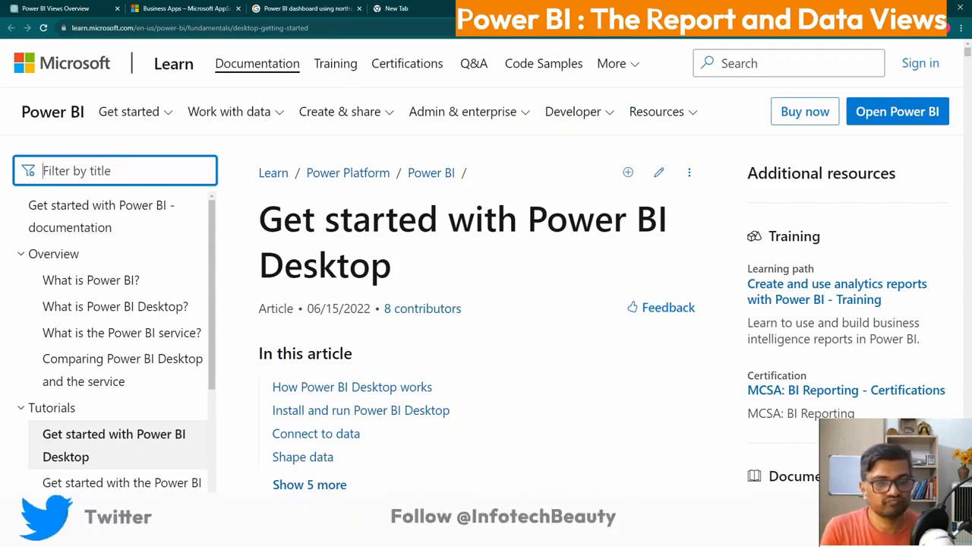
text(Theme)
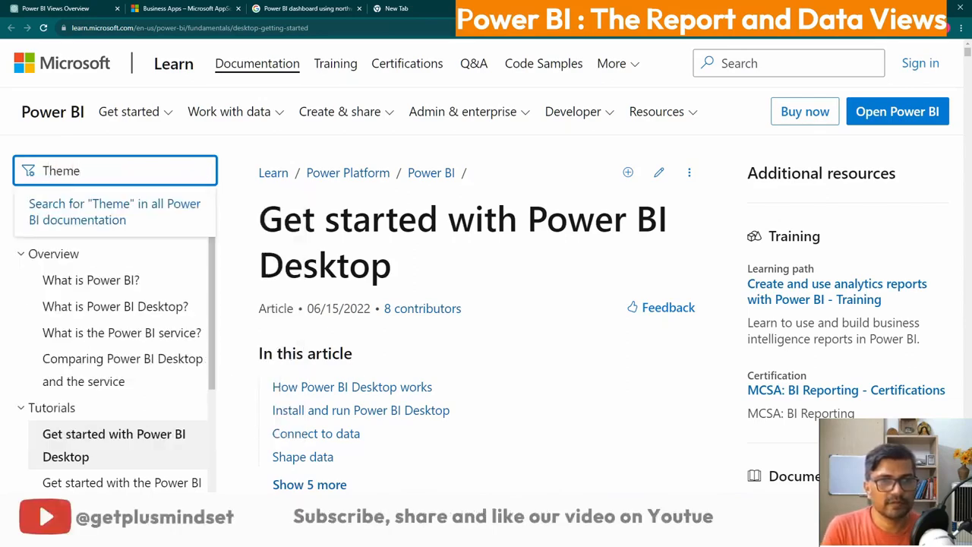
click(97, 207)
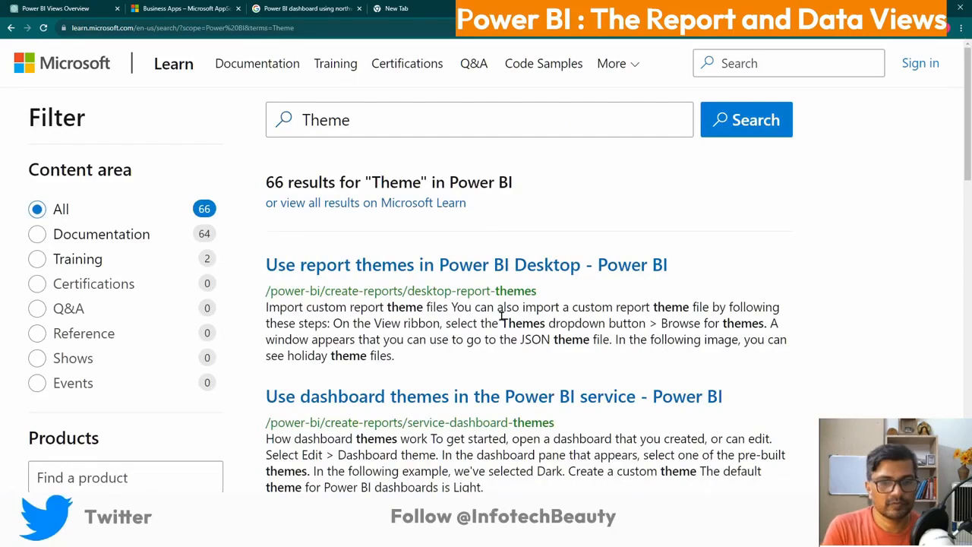
click(427, 264)
Read the report themes article from the theme types and ways to apply a theme through to the built-in report themes table.
drag(368, 69, 573, 70)
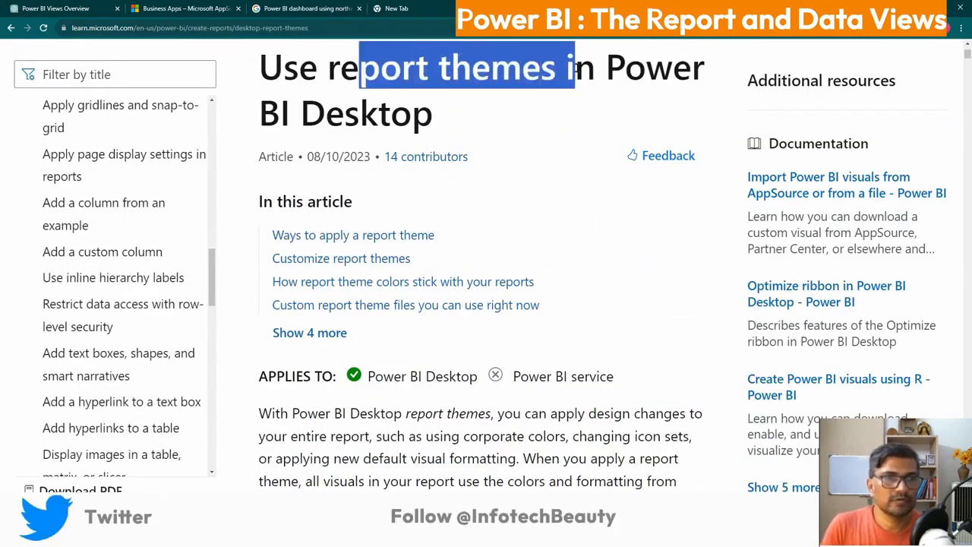
scroll(449, 397, down, 9)
scroll(486, 354, down, 10)
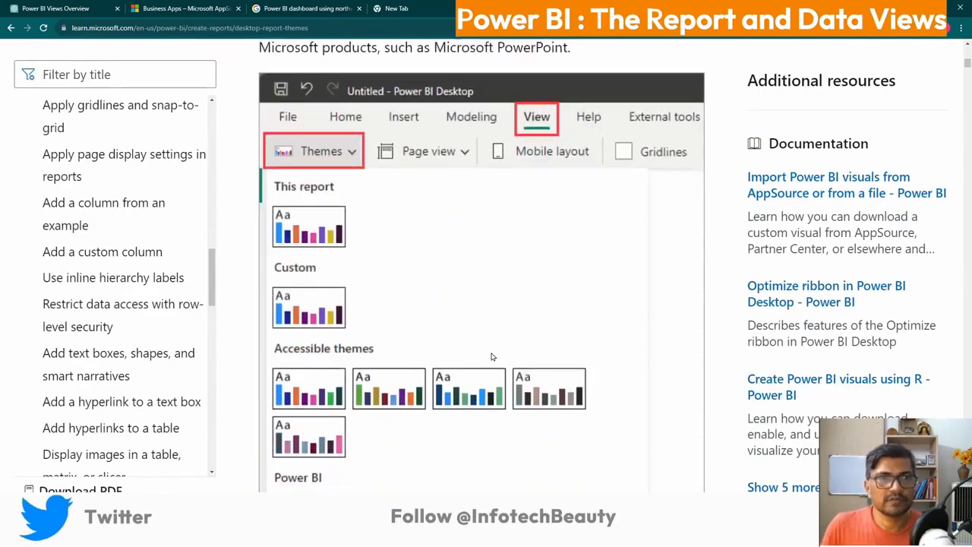
scroll(471, 353, down, 1)
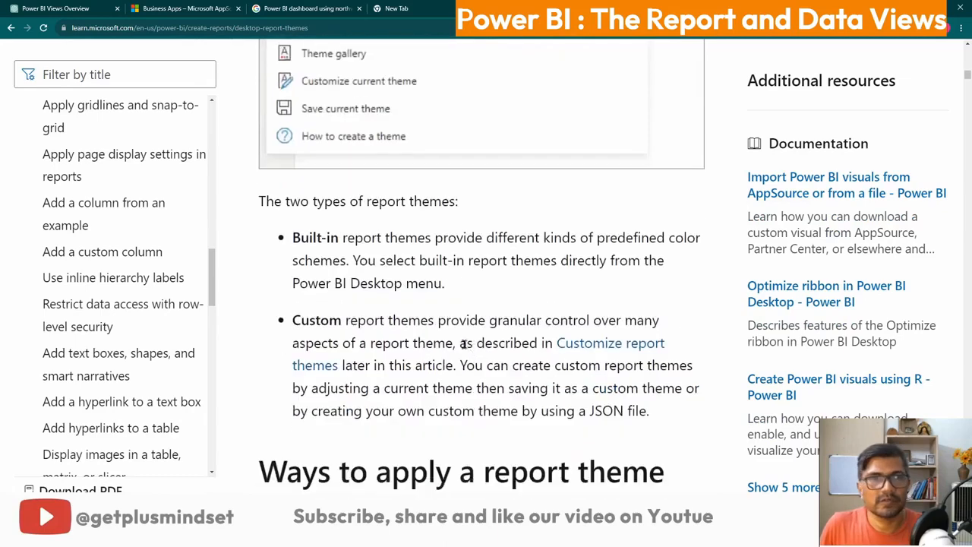
drag(300, 238, 442, 237)
scroll(593, 294, down, 1)
scroll(401, 346, down, 7)
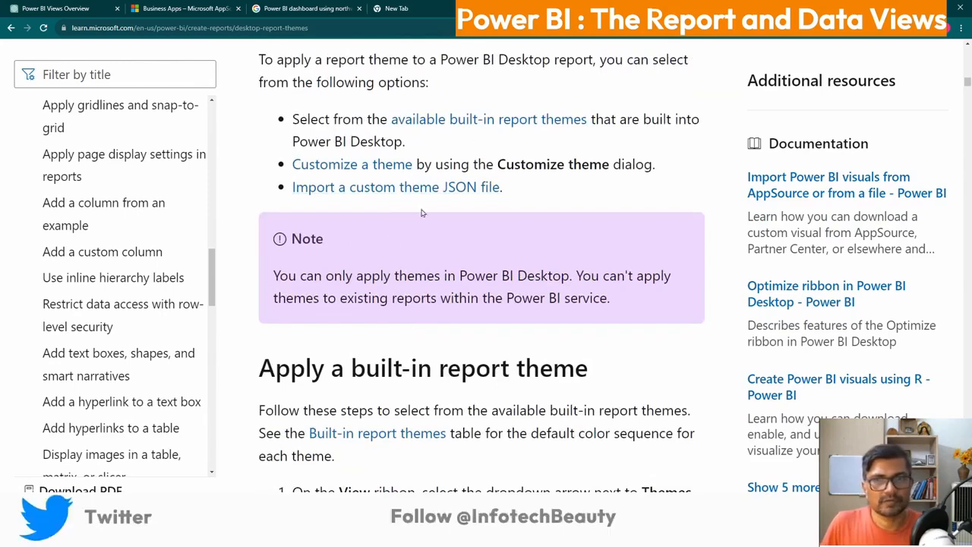
scroll(411, 325, down, 4)
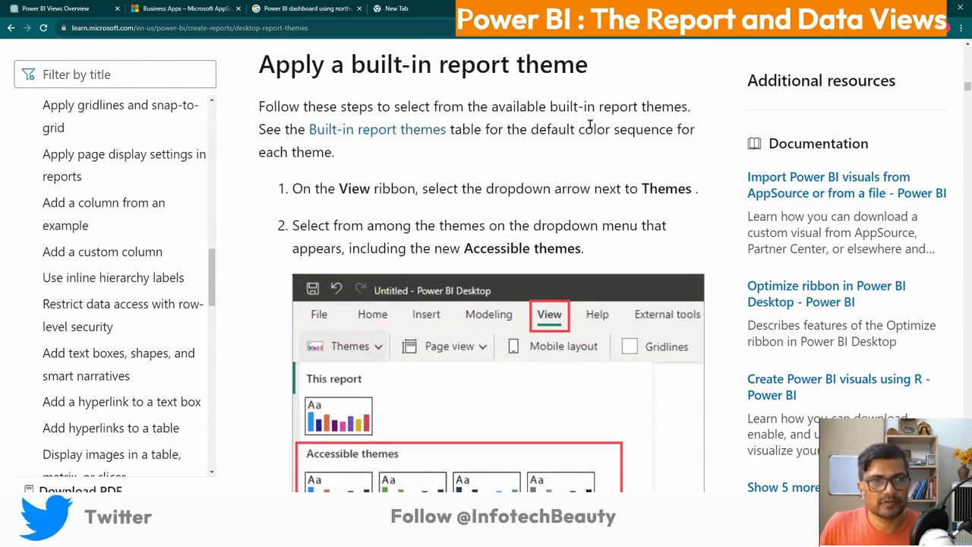
scroll(395, 322, down, 6)
scroll(372, 318, down, 9)
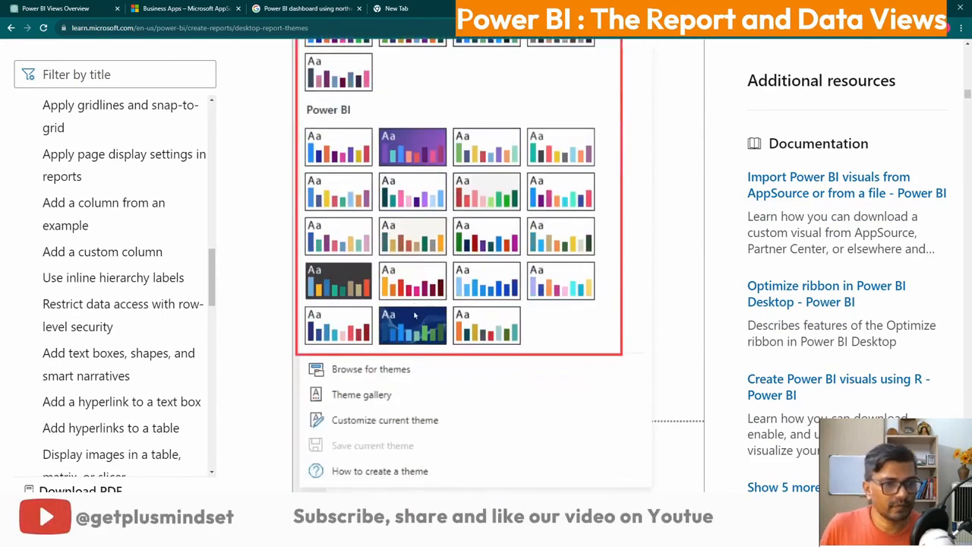
scroll(417, 313, down, 10)
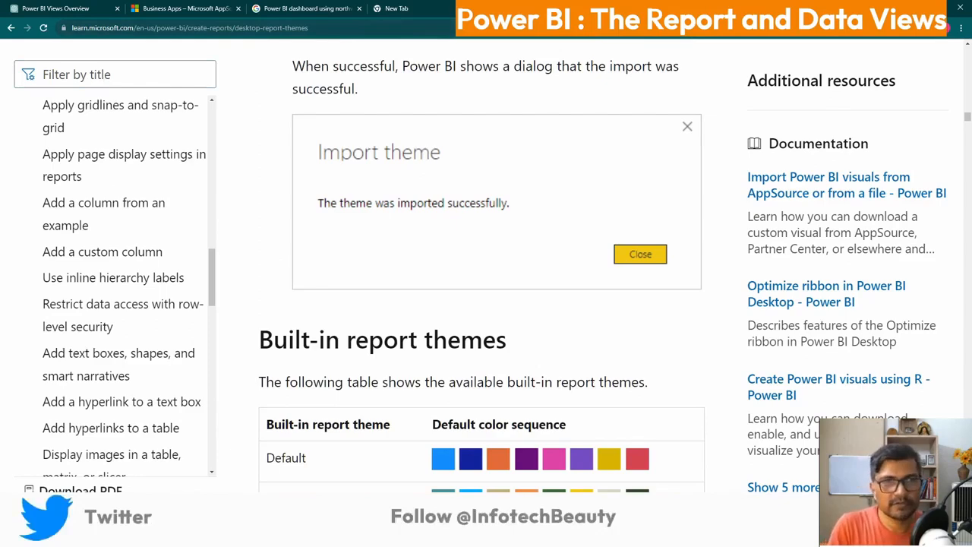
Switch to Power BI Desktop, open the Power BI blog from the help resources, and browse its articles back to the July 2013 posts.
key(alt+Tab)
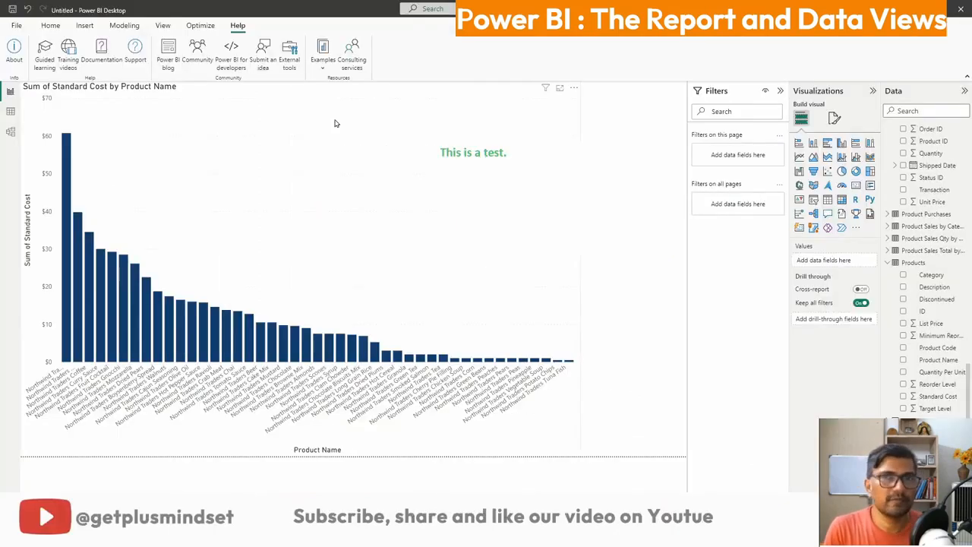
click(170, 61)
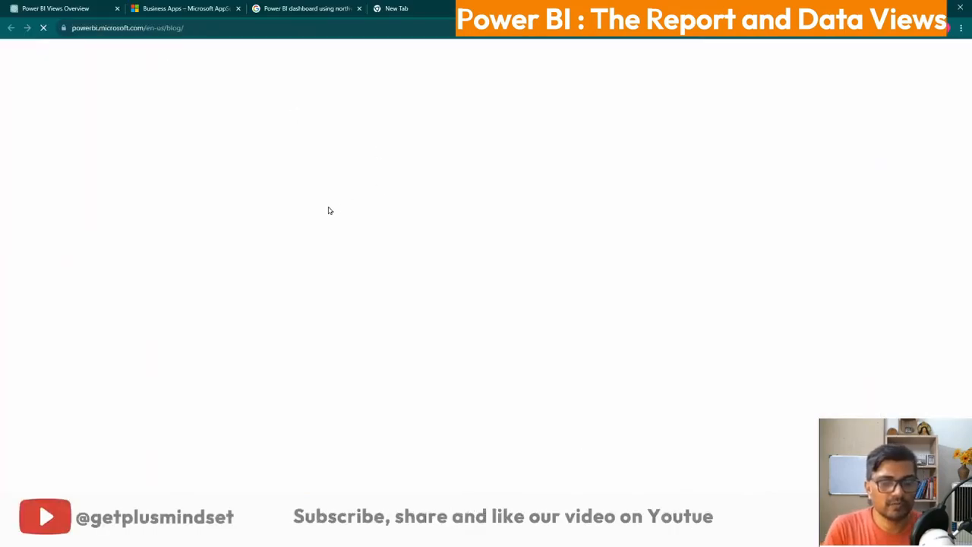
scroll(265, 285, down, 4)
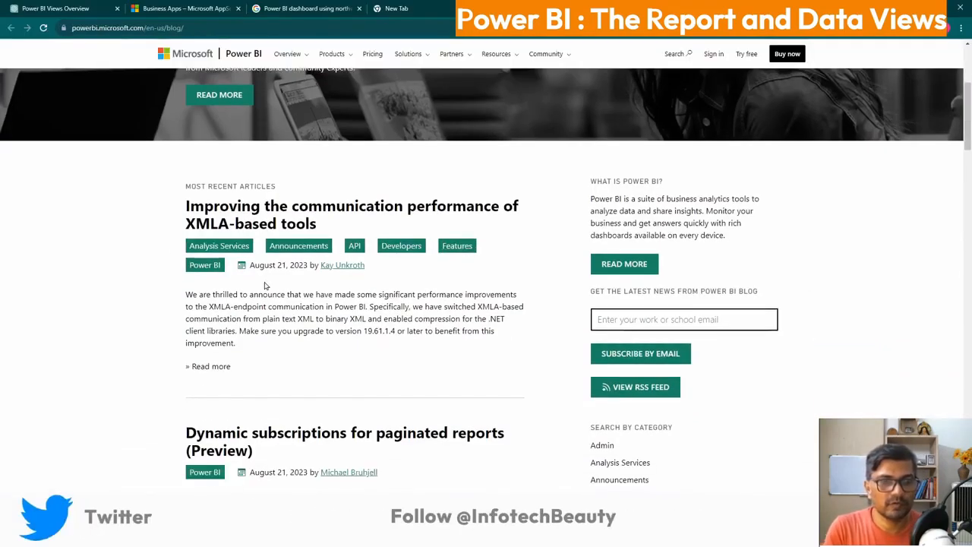
scroll(324, 293, down, 4)
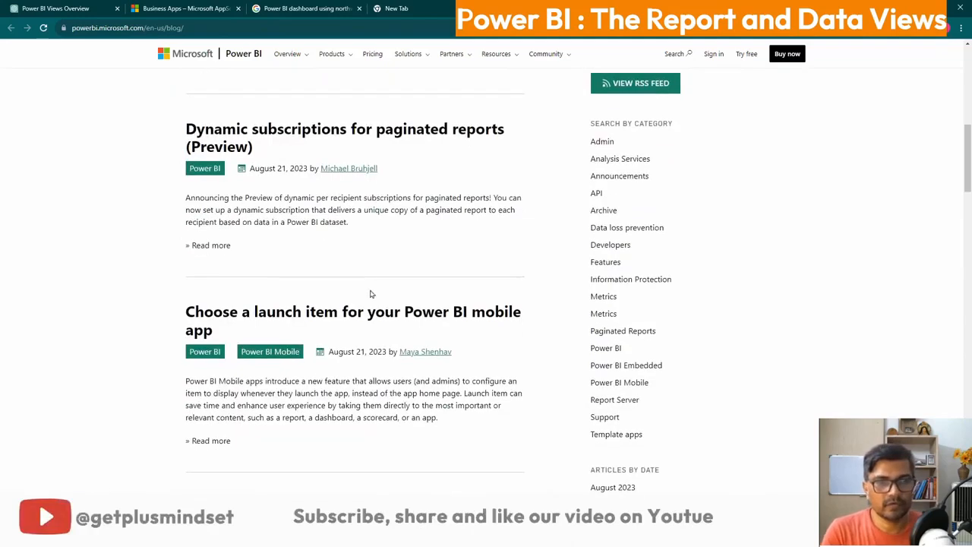
scroll(372, 293, down, 3)
scroll(357, 292, down, 3)
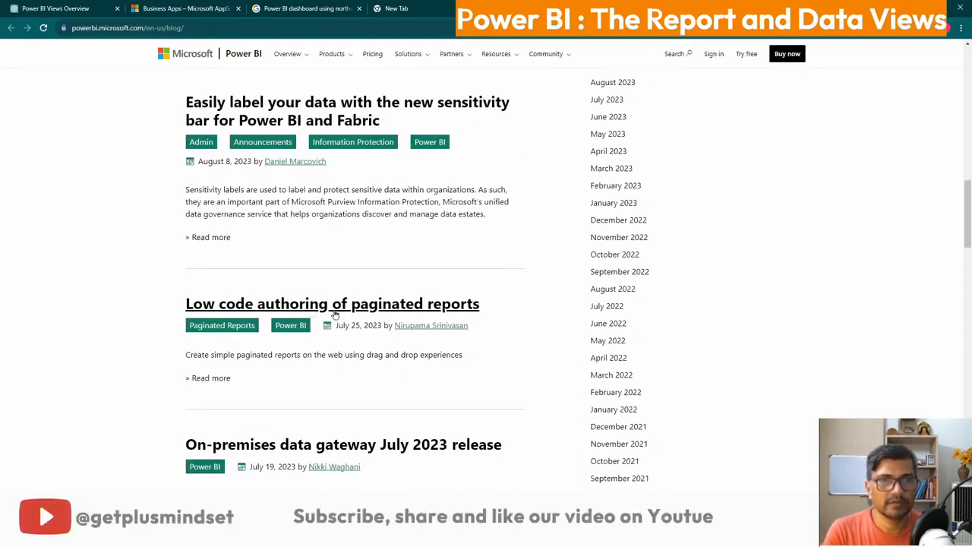
scroll(641, 383, down, 15)
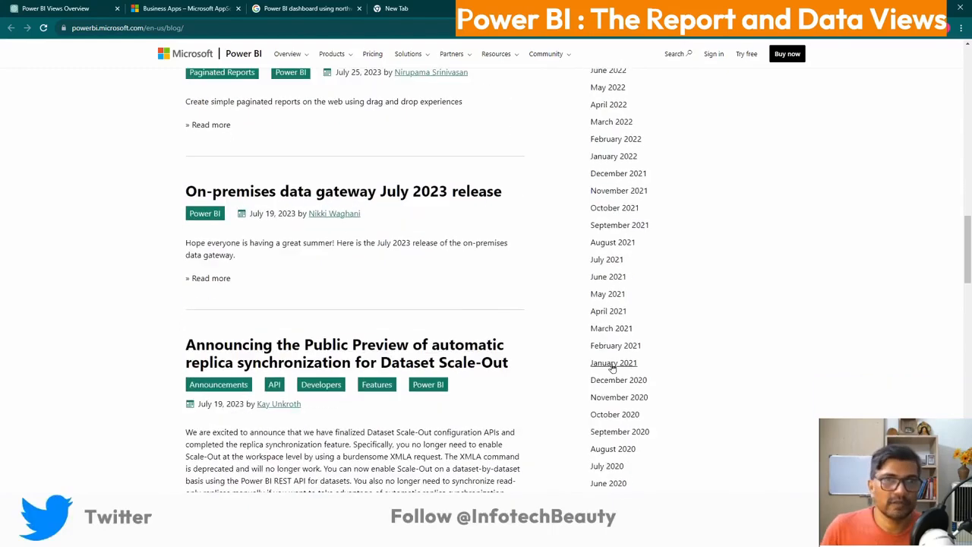
scroll(659, 380, down, 10)
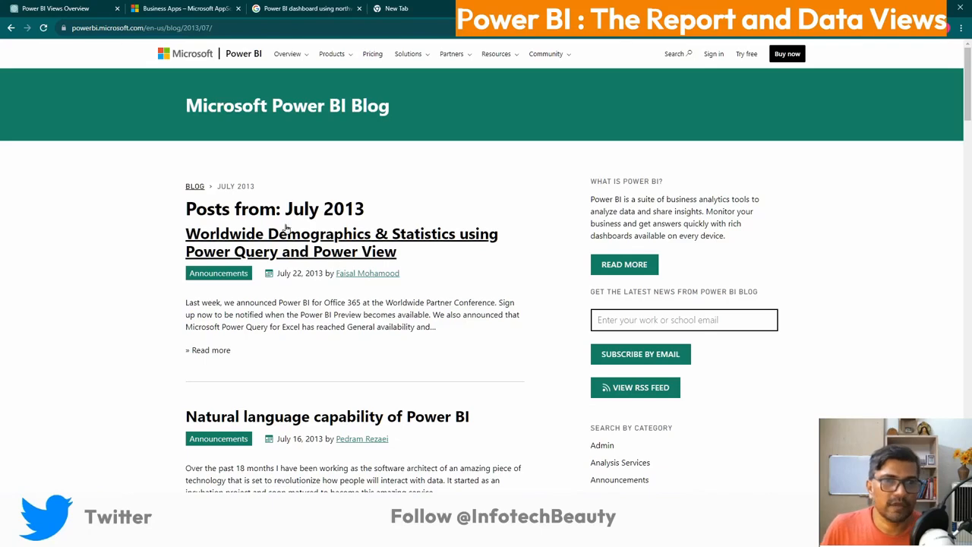
Open the July 2013 blog post "Natural language capability of Power BI" and look through its text and demo video section.
scroll(399, 267, down, 5)
scroll(399, 268, up, 2)
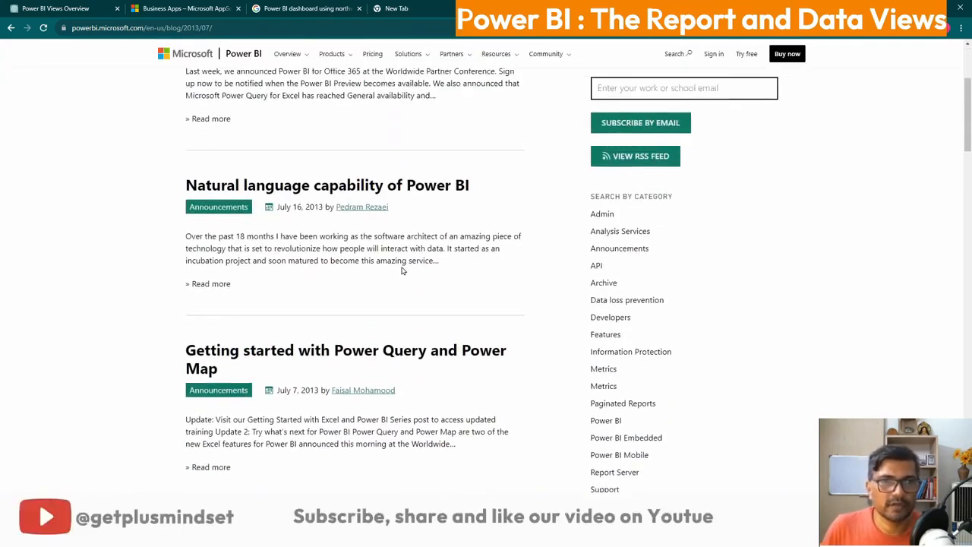
click(372, 186)
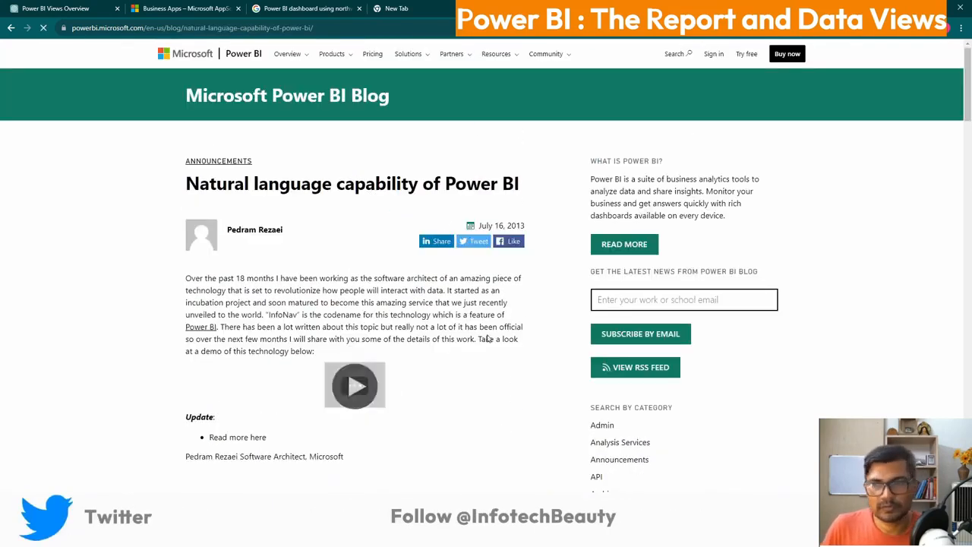
scroll(303, 278, down, 1)
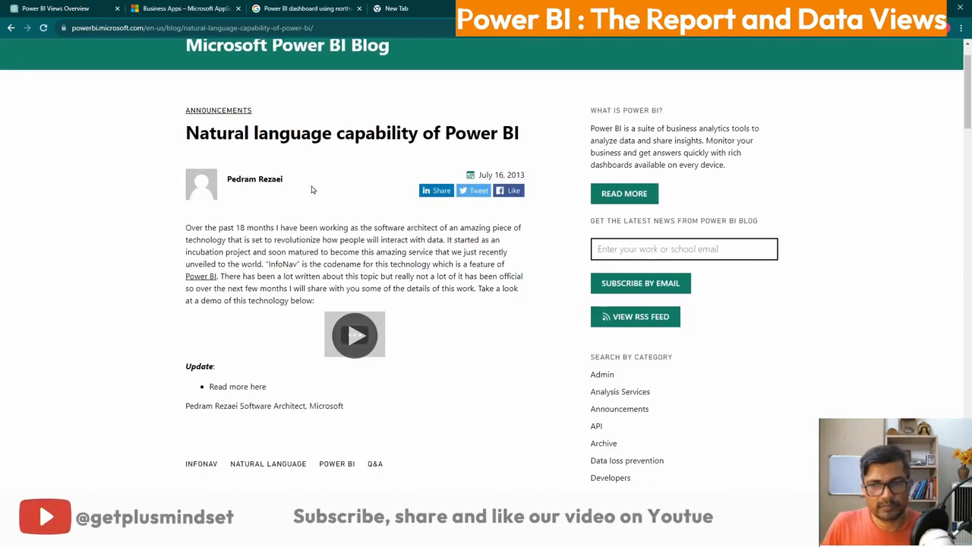
scroll(299, 259, down, 2)
scroll(298, 260, down, 7)
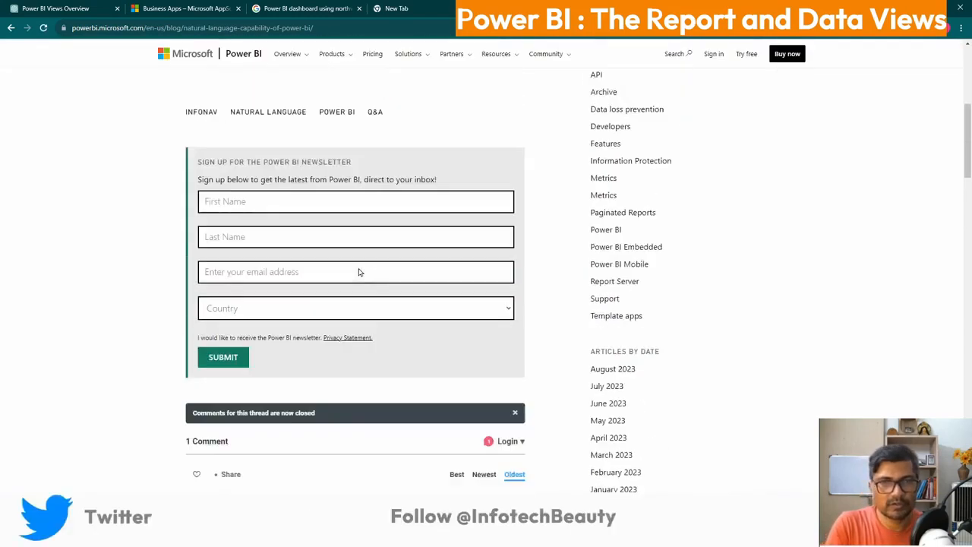
scroll(368, 274, up, 4)
scroll(369, 275, up, 4)
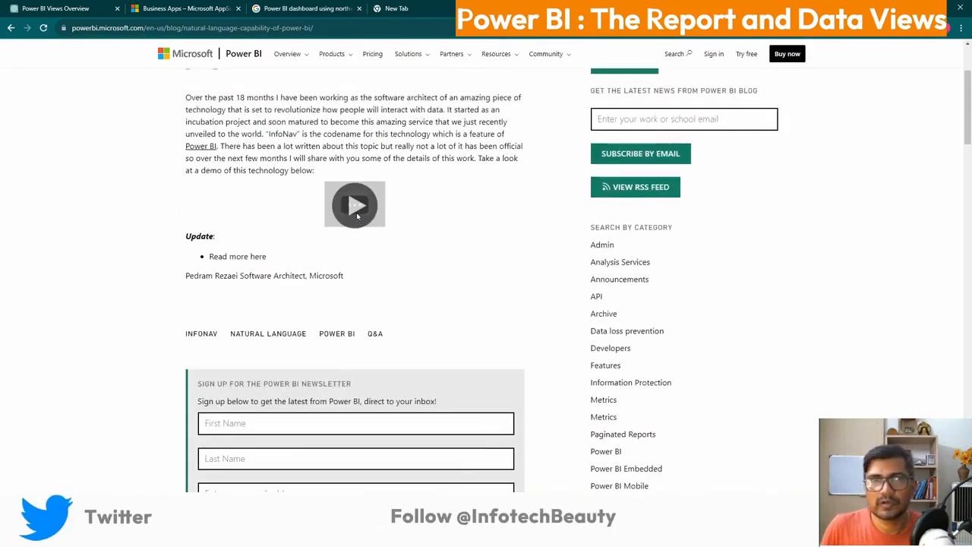
Examine the blog's article categories, highlighting Admin, Data loss prevention, Developers and Power BI.
scroll(532, 247, down, 2)
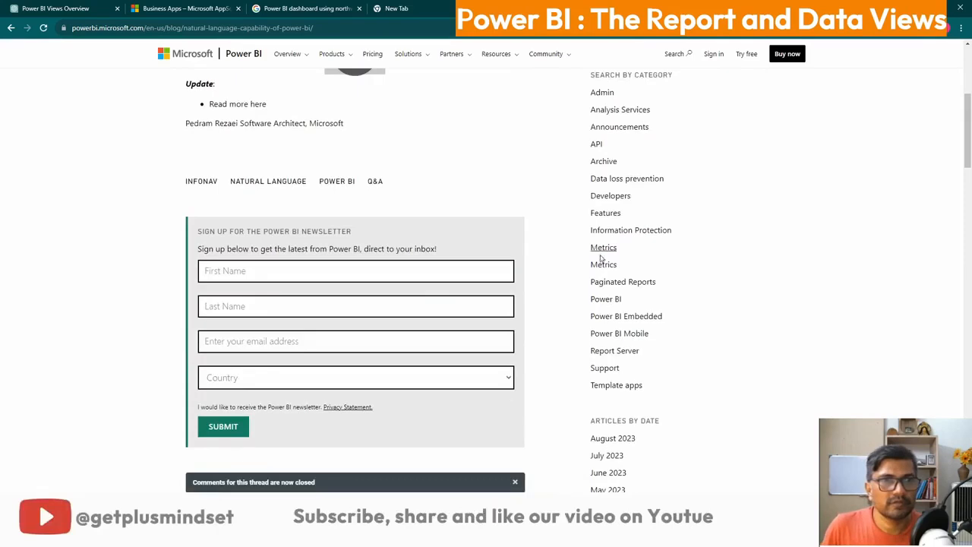
scroll(623, 186, up, 1)
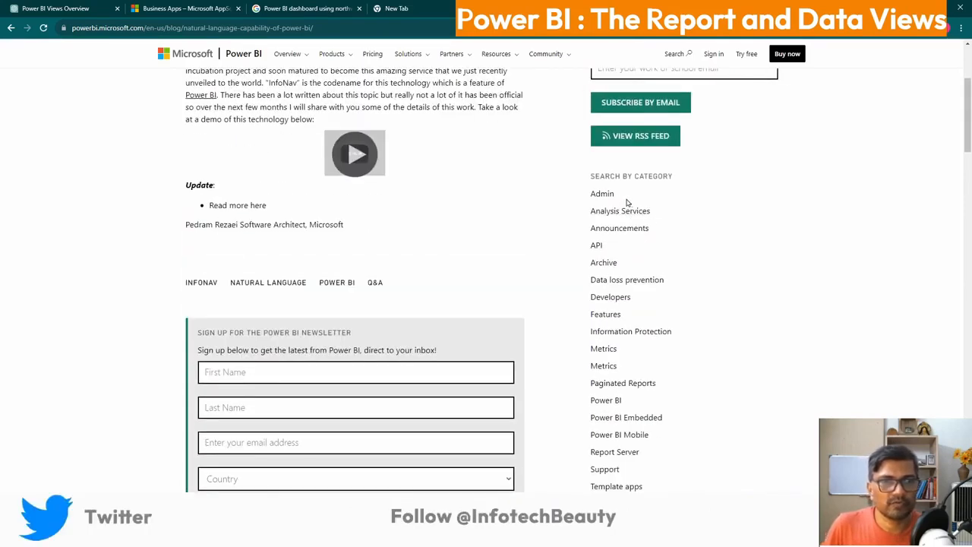
drag(614, 205, 581, 195)
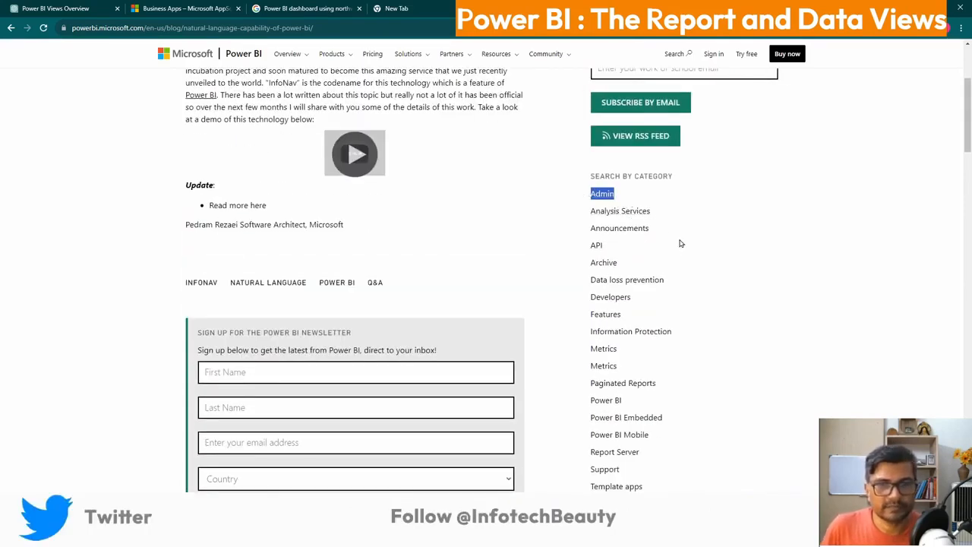
drag(676, 280, 589, 280)
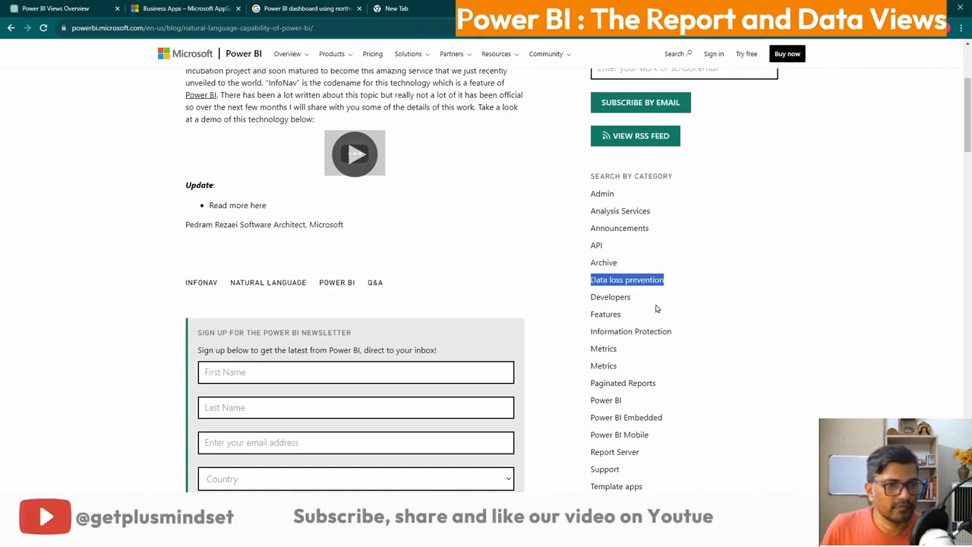
drag(656, 307, 591, 297)
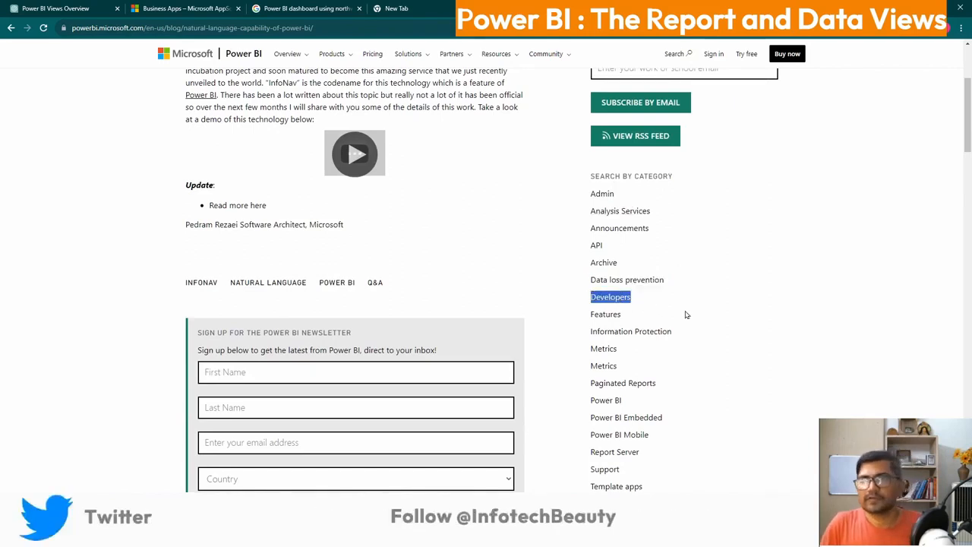
scroll(683, 311, down, 1)
click(642, 304)
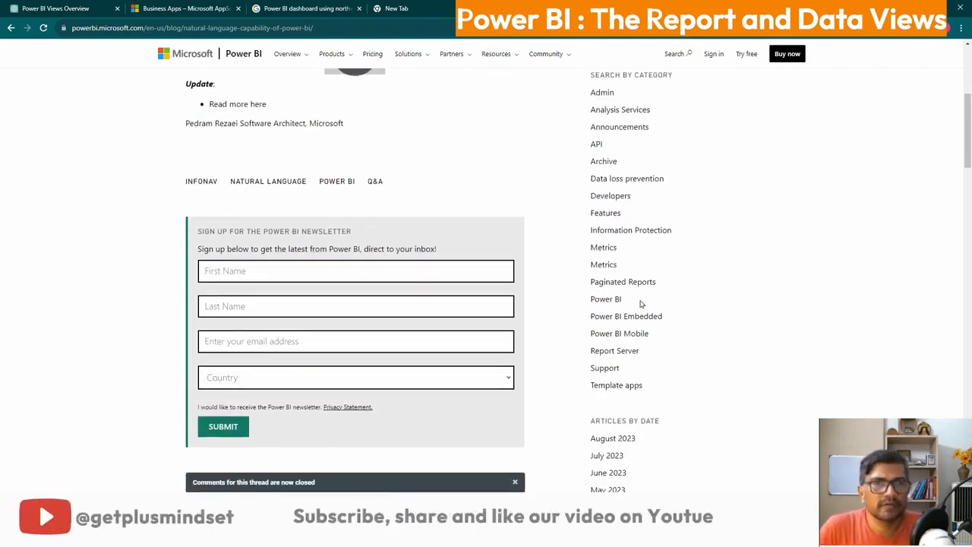
drag(642, 304, 581, 298)
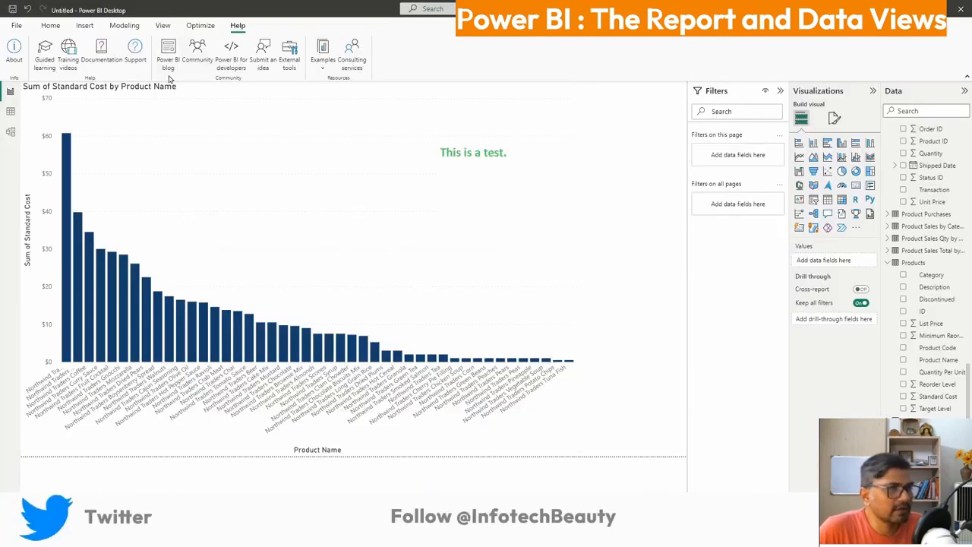
Open the online Community and External tools resources from Power BI Desktop's help resources.
click(199, 54)
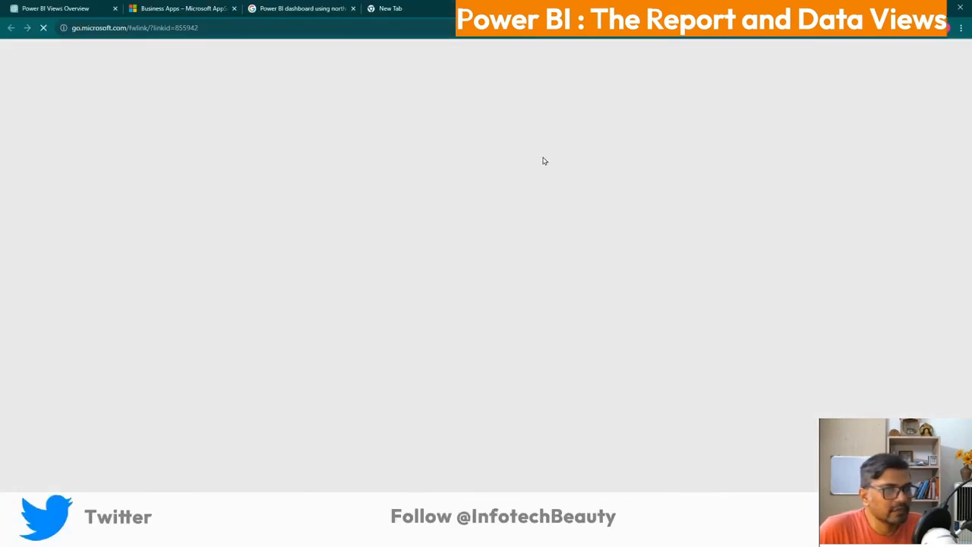
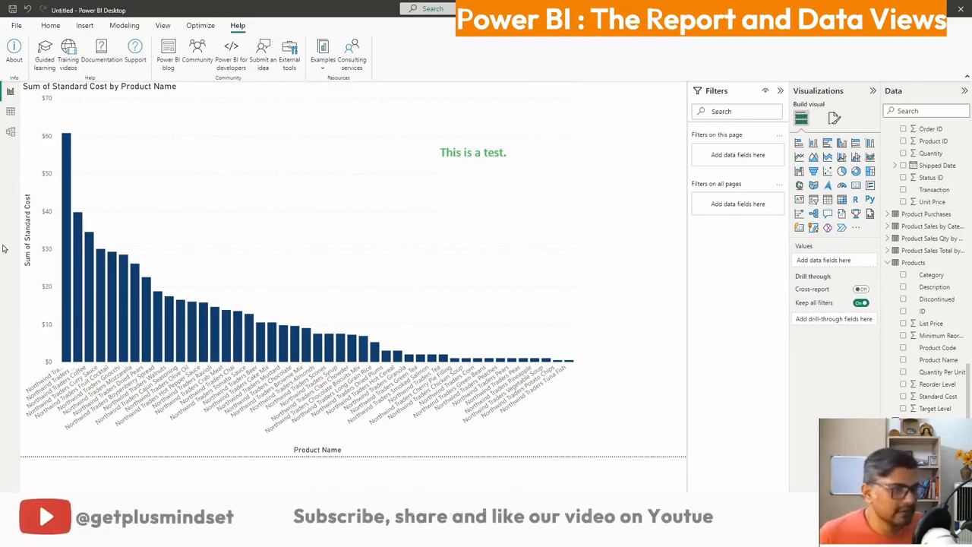
click(291, 56)
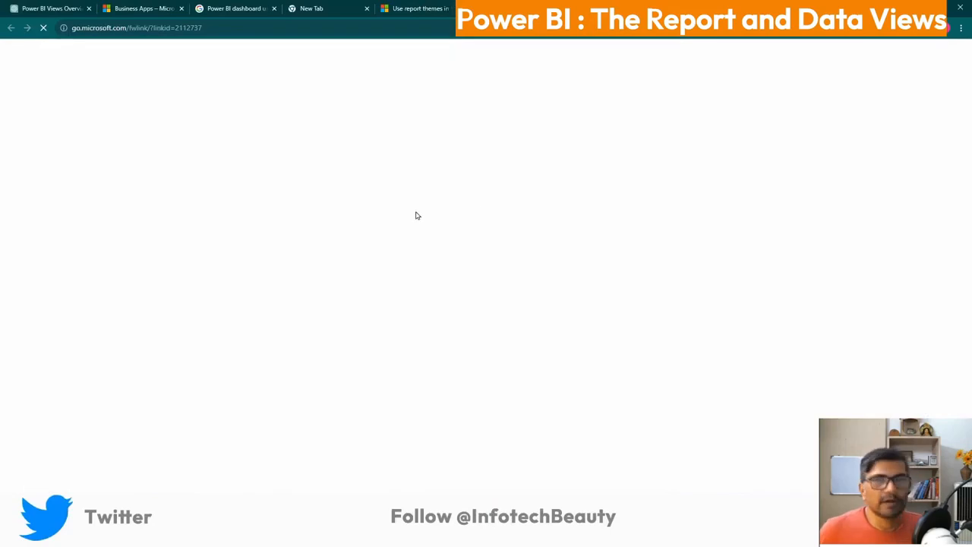
Examine the introduction and tool categories of the "External tools in Power BI Desktop" article, highlighting DAX Studio.
scroll(430, 321, down, 5)
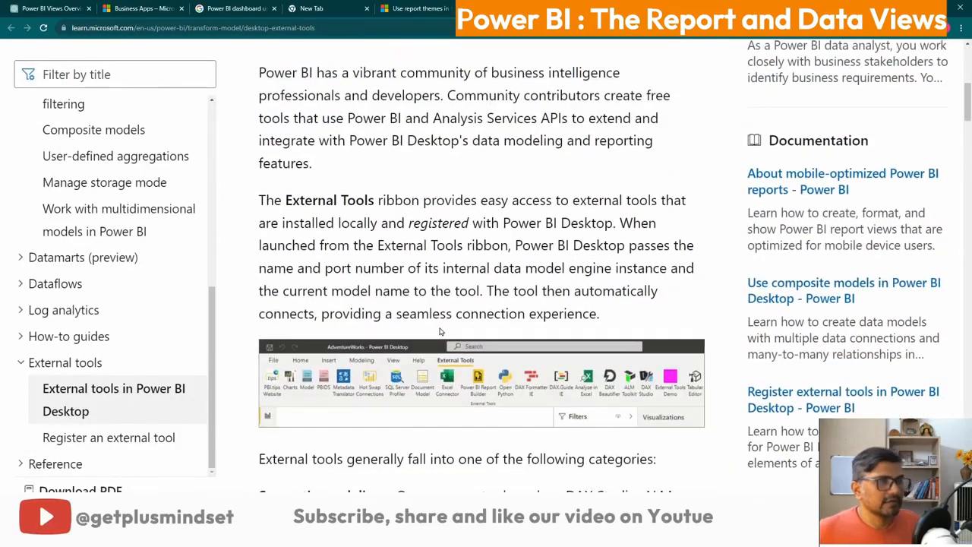
scroll(437, 331, down, 1)
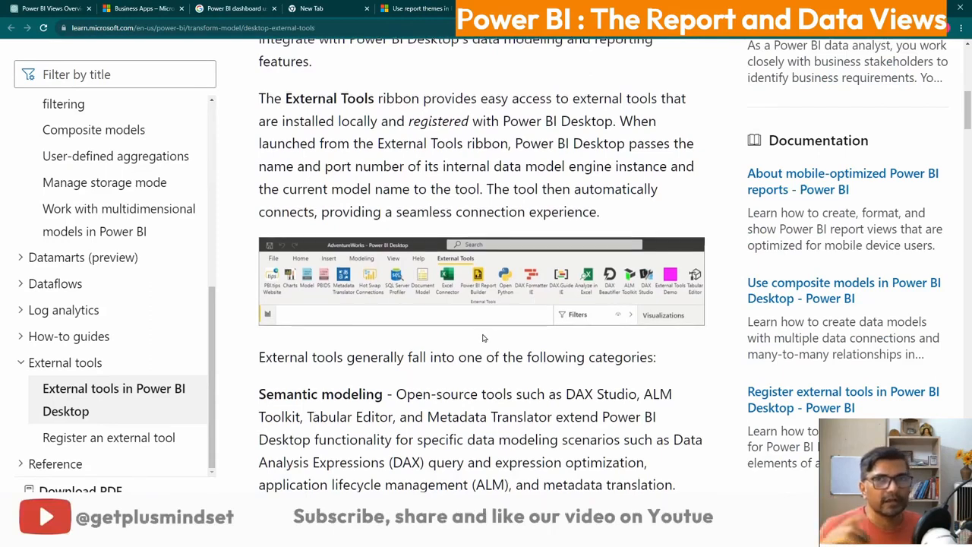
scroll(499, 292, down, 1)
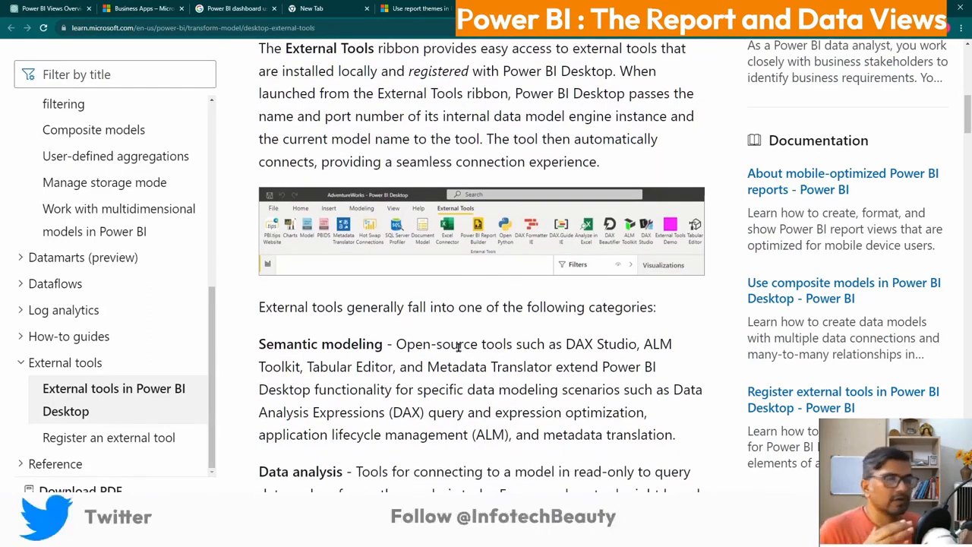
scroll(381, 354, down, 3)
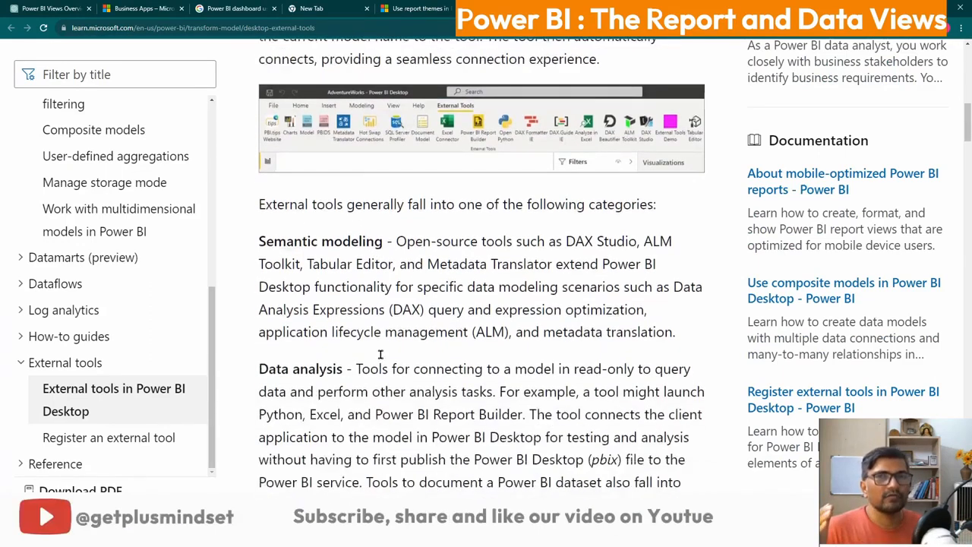
scroll(392, 345, up, 2)
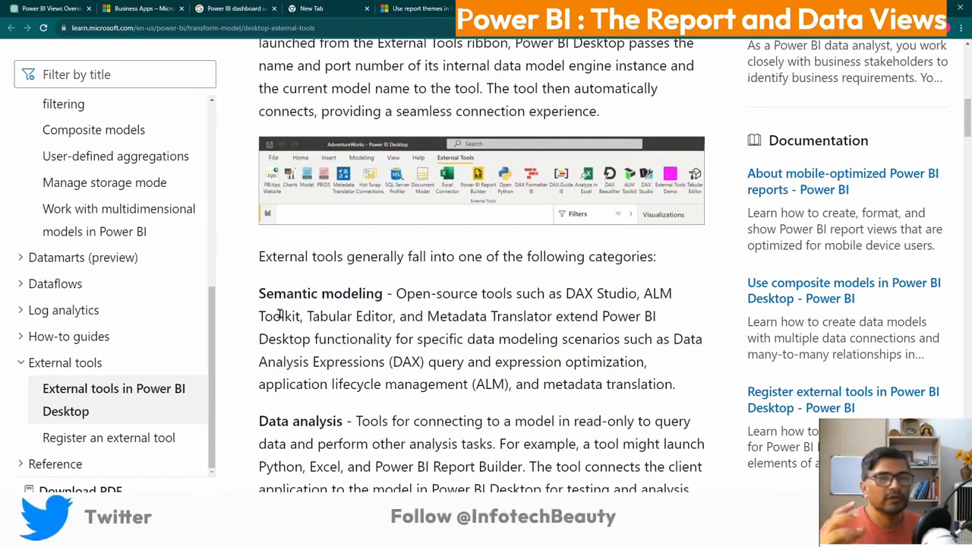
scroll(552, 342, down, 3)
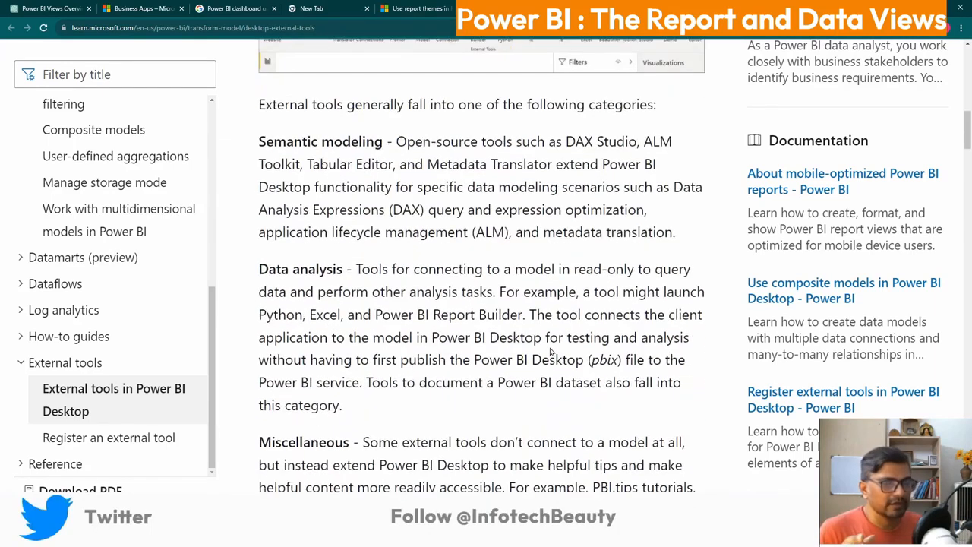
drag(565, 141, 637, 143)
scroll(400, 316, down, 1)
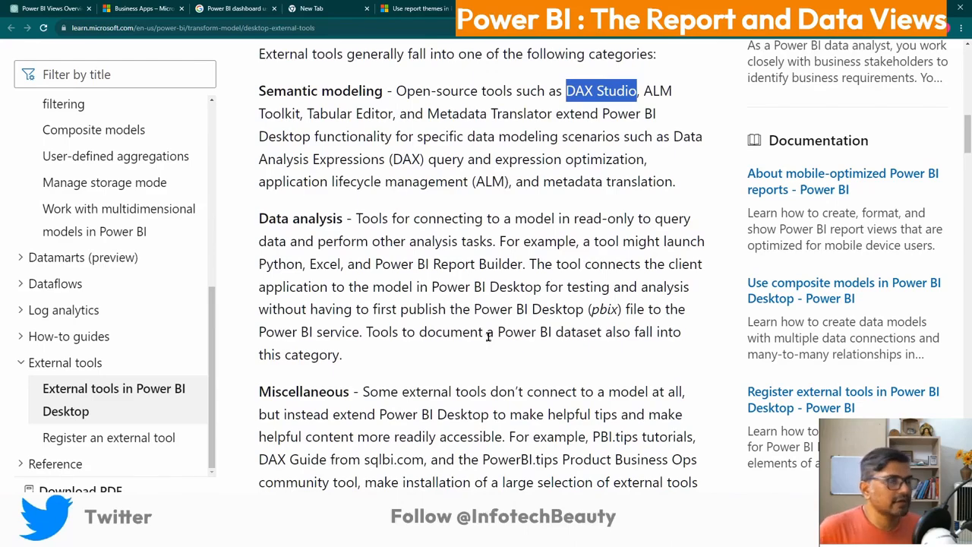
scroll(488, 336, down, 3)
scroll(353, 301, down, 6)
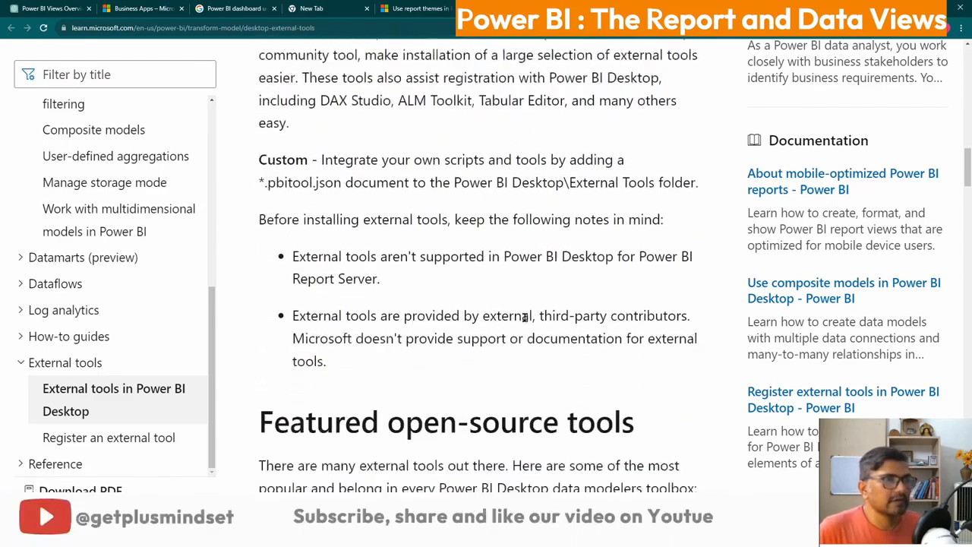
Examine the article's table of featured open-source tools from Business Ops to Metadata Translator, highlighting Tabular Editor.
scroll(524, 317, down, 8)
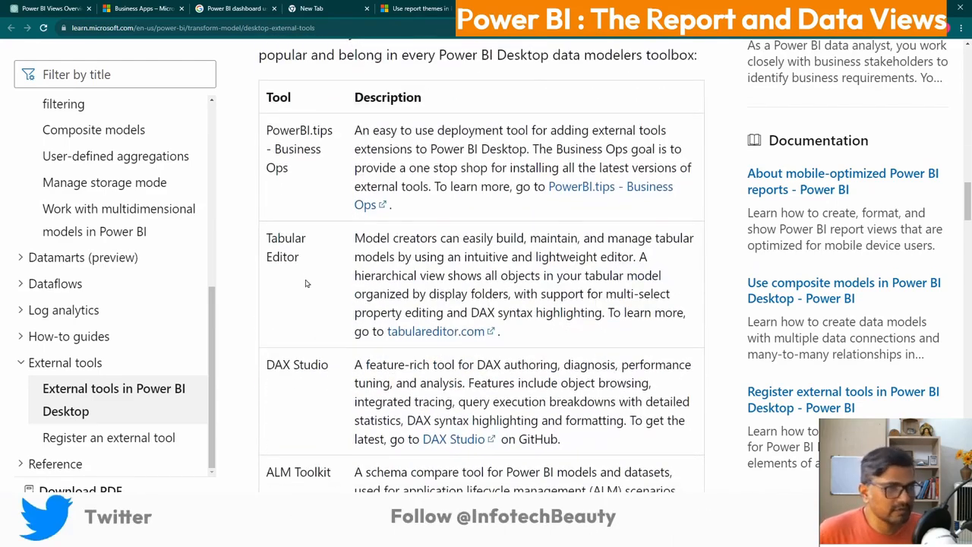
drag(305, 271, 266, 240)
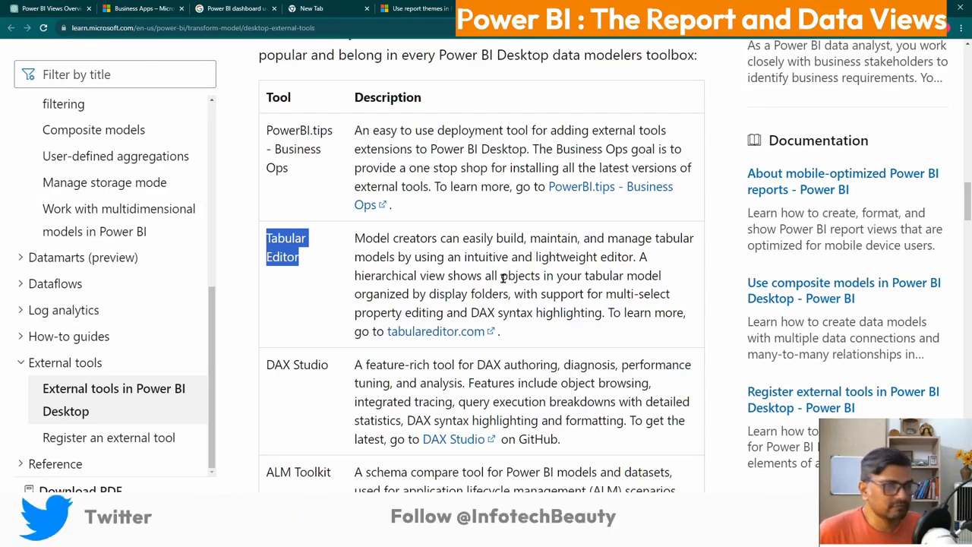
scroll(504, 278, down, 4)
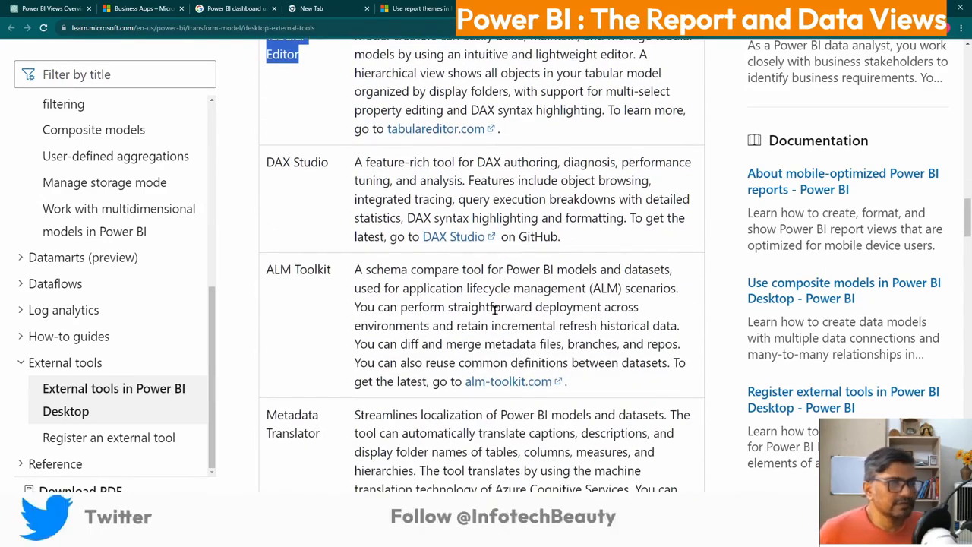
scroll(494, 317, down, 4)
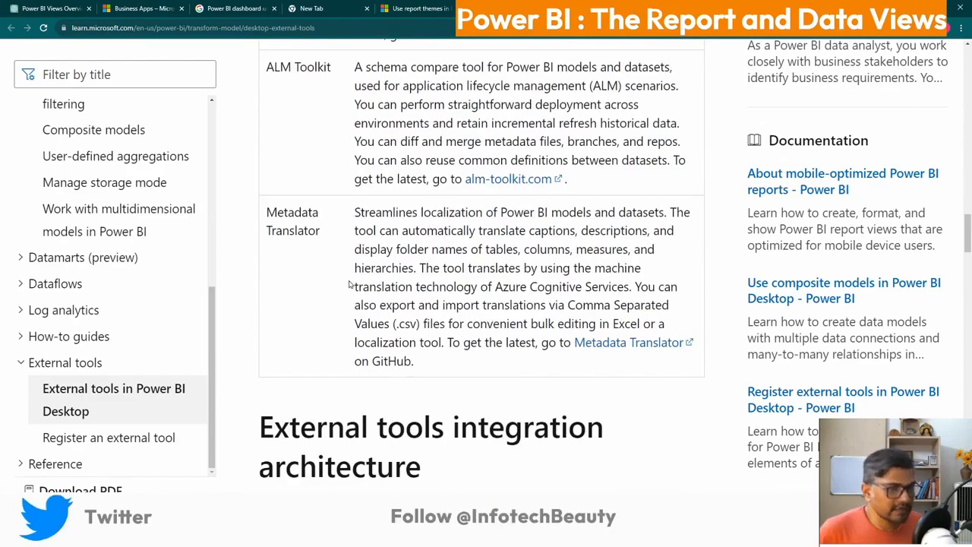
Examine the article's remaining sections on integration architecture, supported write operations, data modeling limitations and registering external tools.
scroll(383, 311, down, 10)
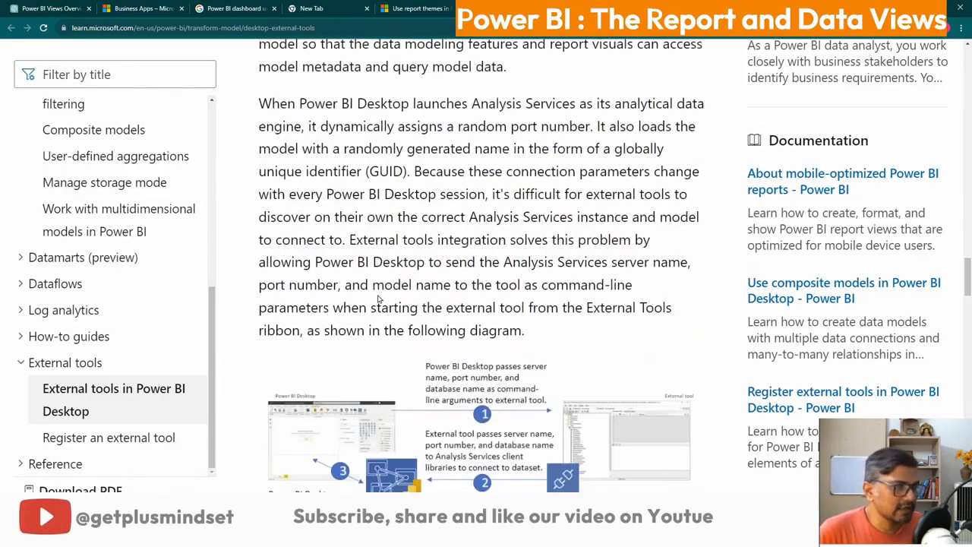
scroll(380, 298, up, 3)
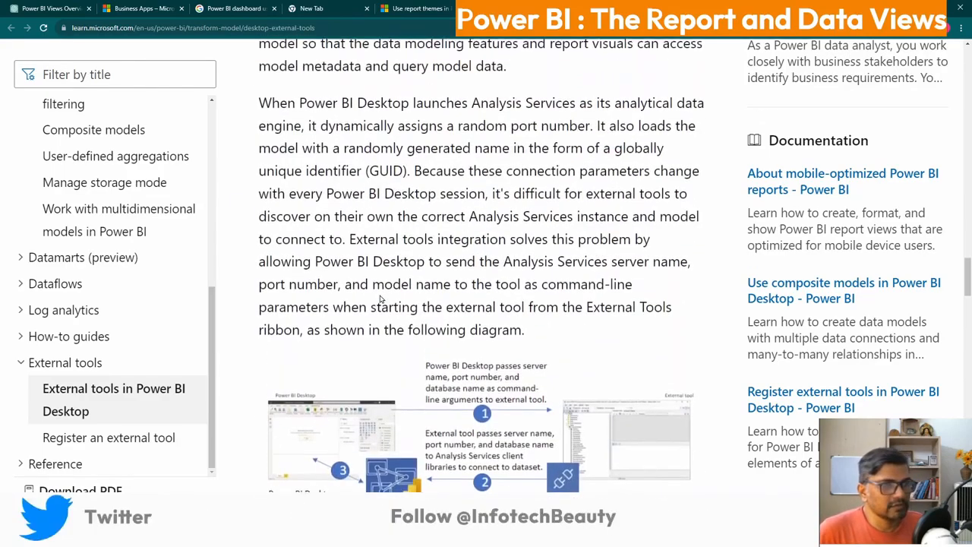
scroll(379, 303, down, 4)
scroll(380, 298, down, 8)
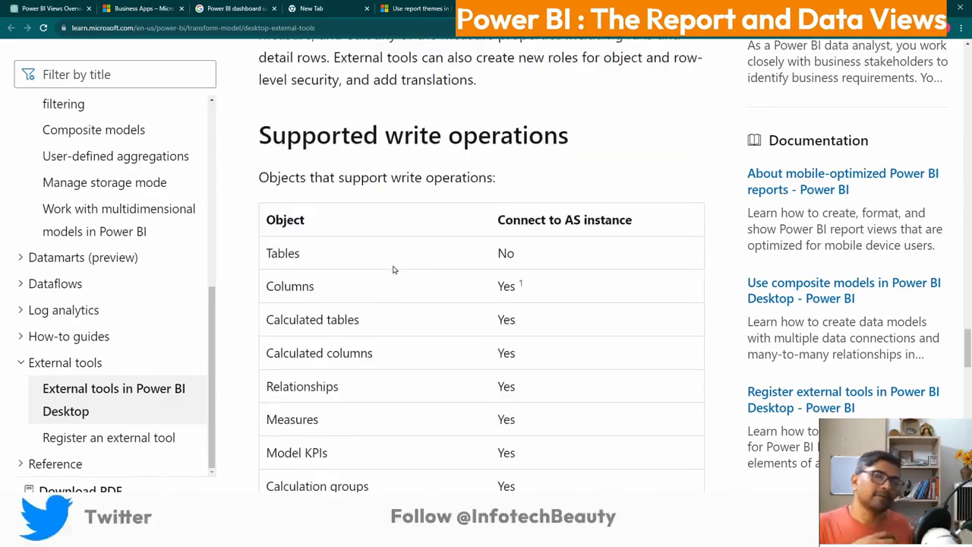
scroll(349, 323, down, 1)
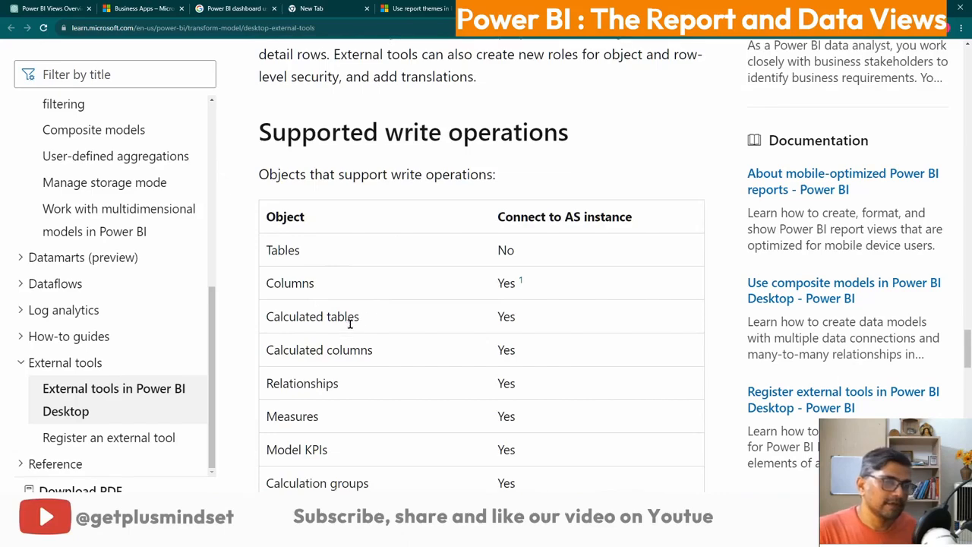
scroll(429, 314, down, 5)
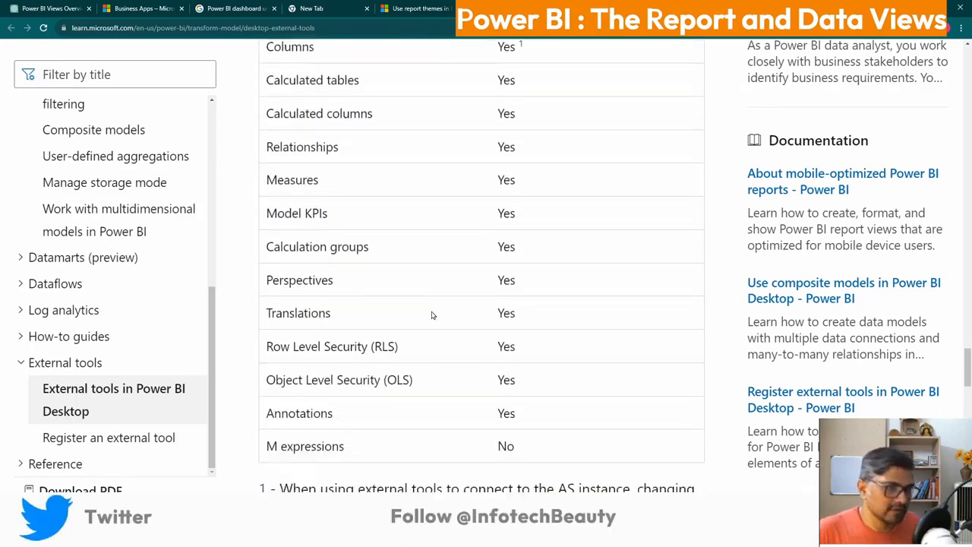
scroll(444, 245, down, 6)
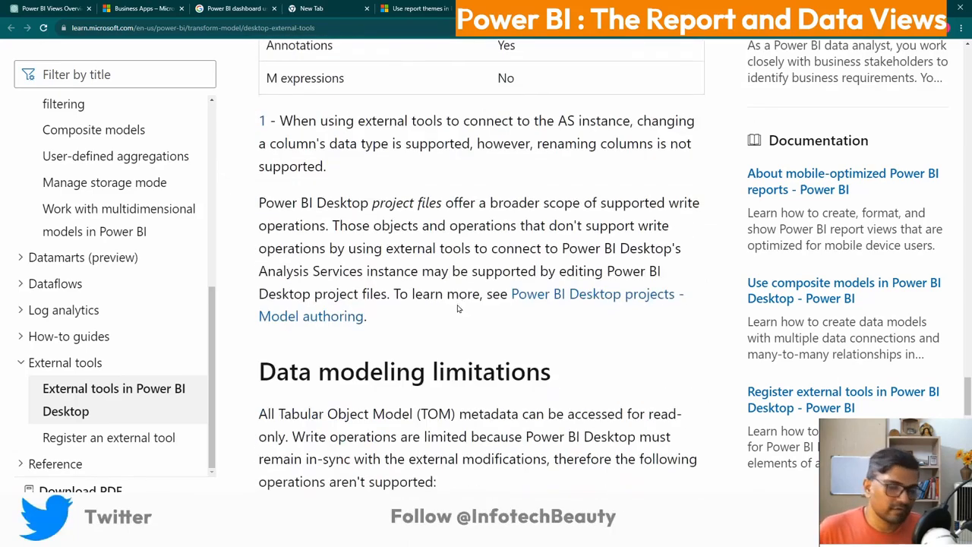
scroll(456, 305, down, 5)
scroll(455, 305, down, 6)
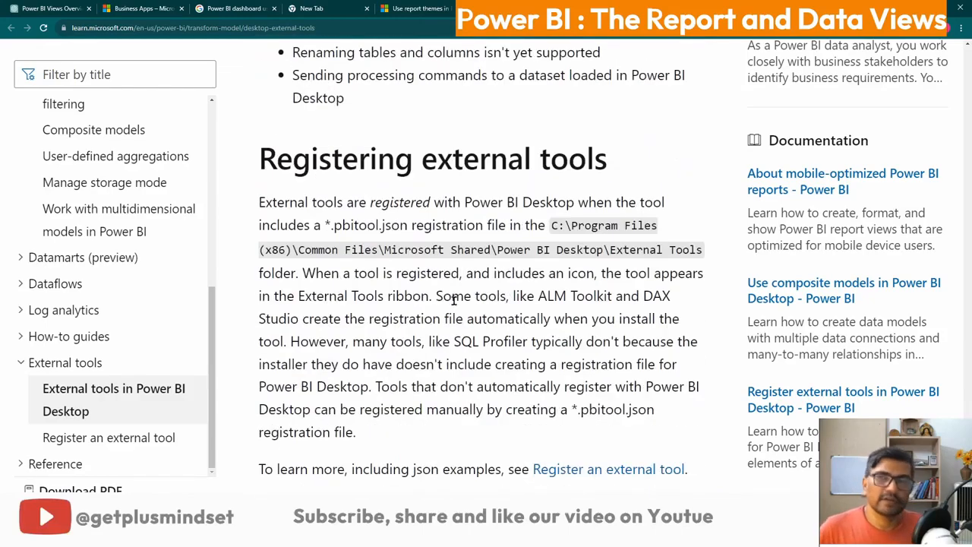
scroll(444, 244, down, 5)
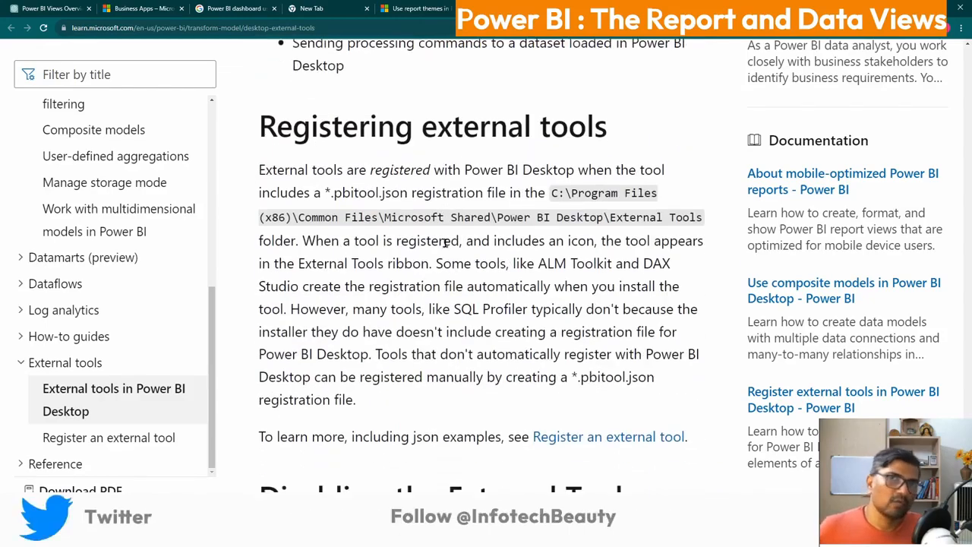
scroll(442, 247, down, 4)
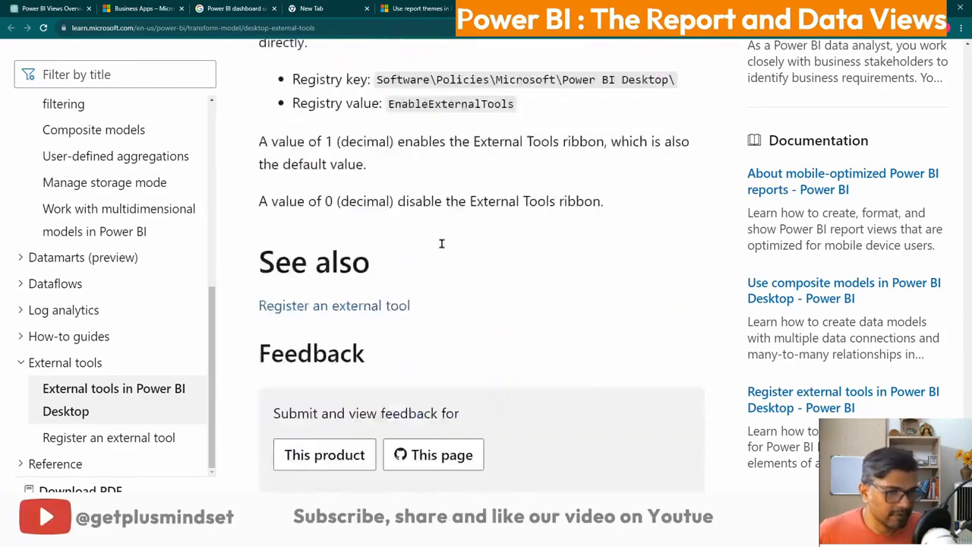
scroll(440, 245, up, 10)
scroll(441, 247, up, 9)
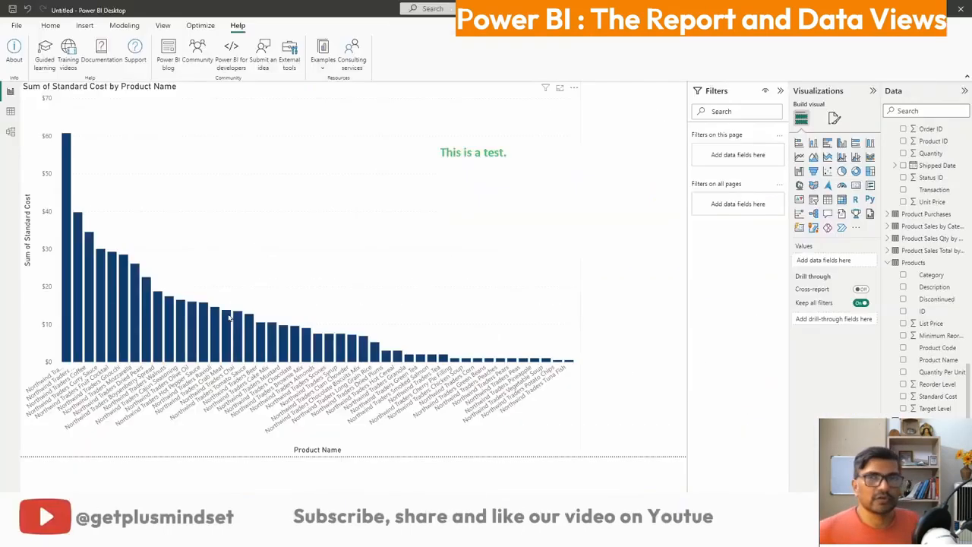
Open the online Sample reports resource from Power BI Desktop's help examples and look through the "Get samples for Power BI" list.
click(323, 60)
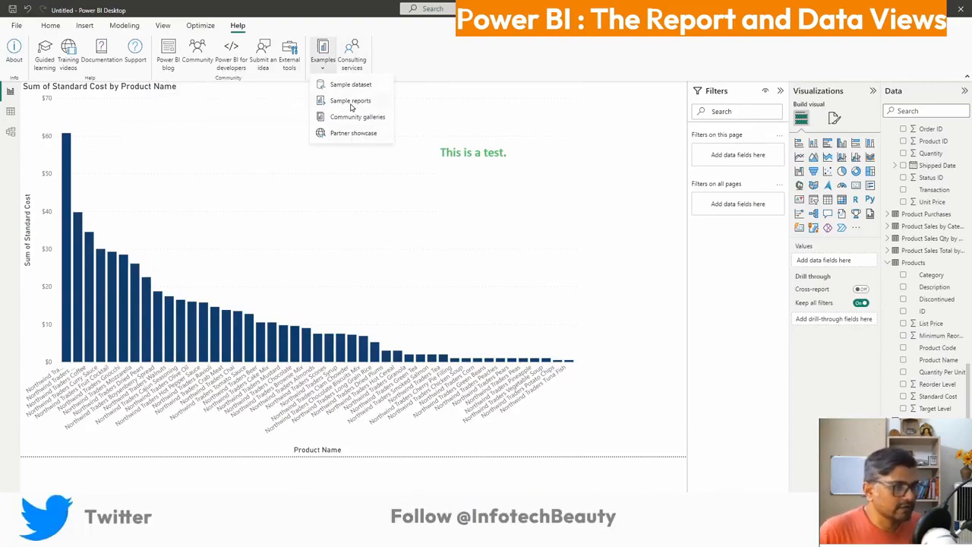
click(353, 102)
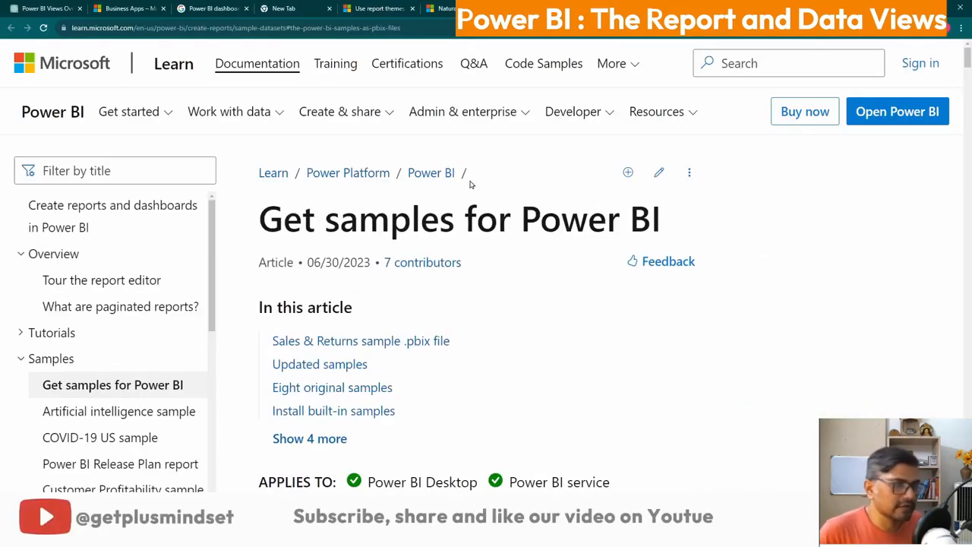
scroll(486, 167, down, 7)
scroll(536, 212, down, 3)
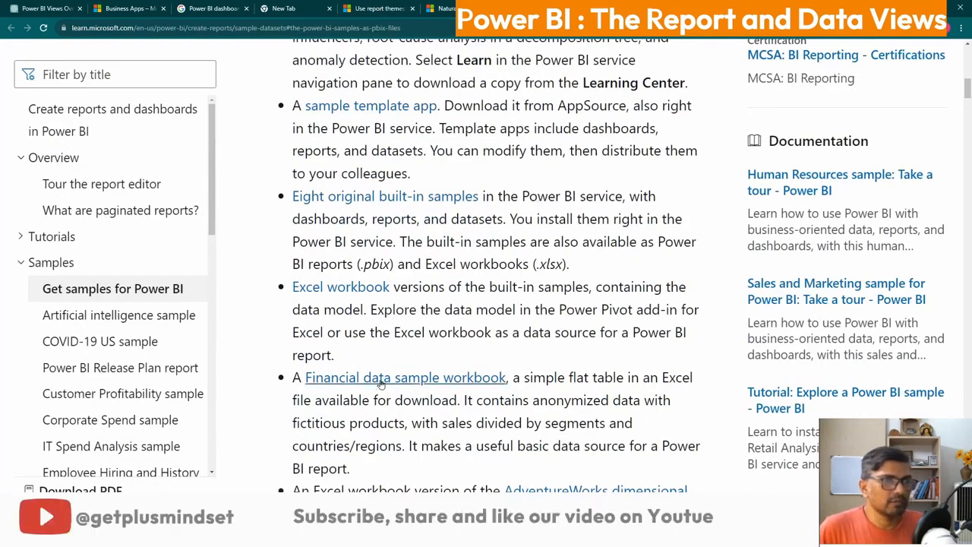
scroll(382, 382, up, 1)
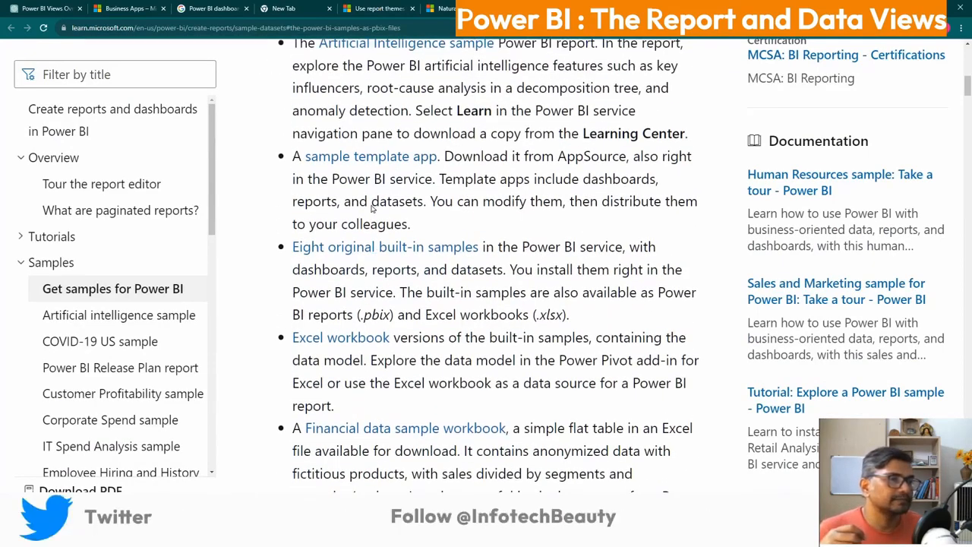
scroll(441, 371, down, 3)
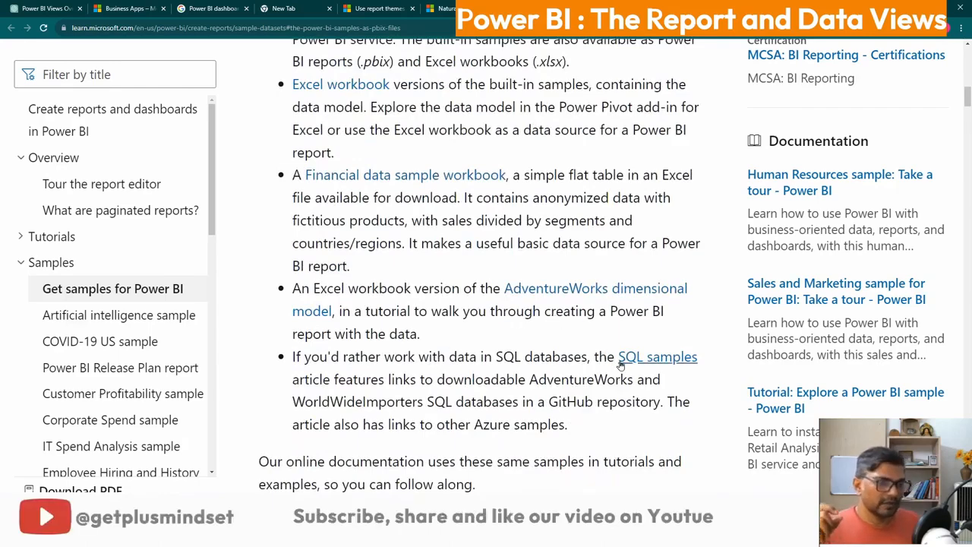
Open the Financial data sample workbook page and look through its direct download, Power BI Desktop instructions and next steps.
click(412, 178)
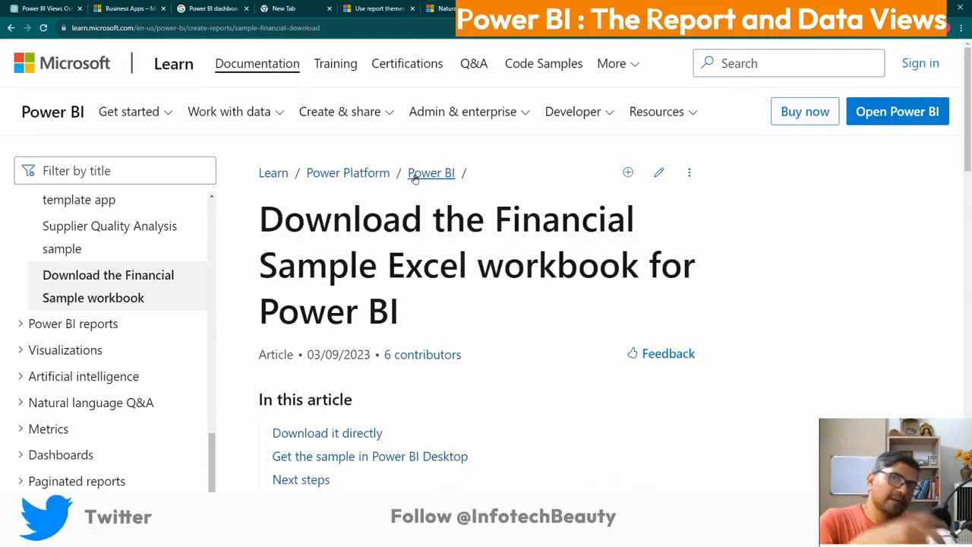
scroll(501, 301, down, 10)
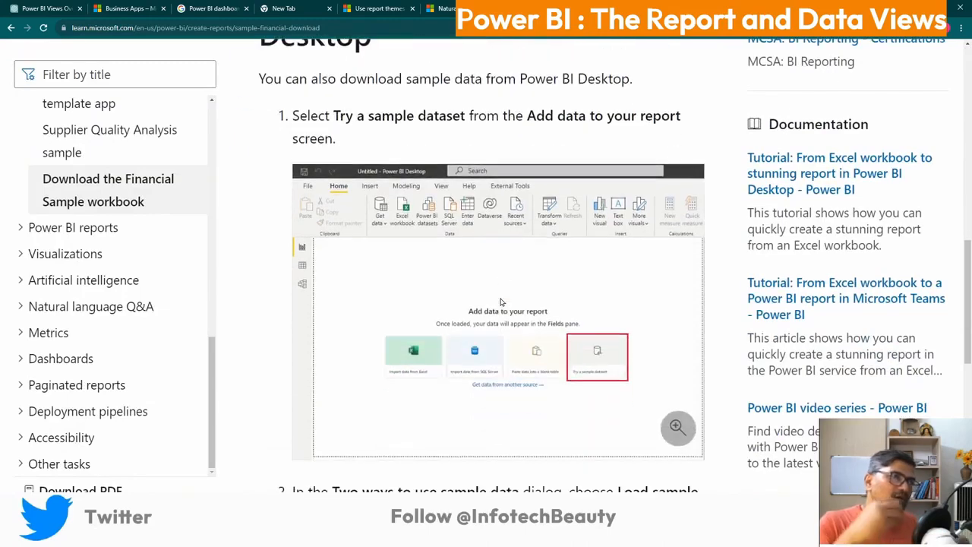
scroll(500, 301, down, 8)
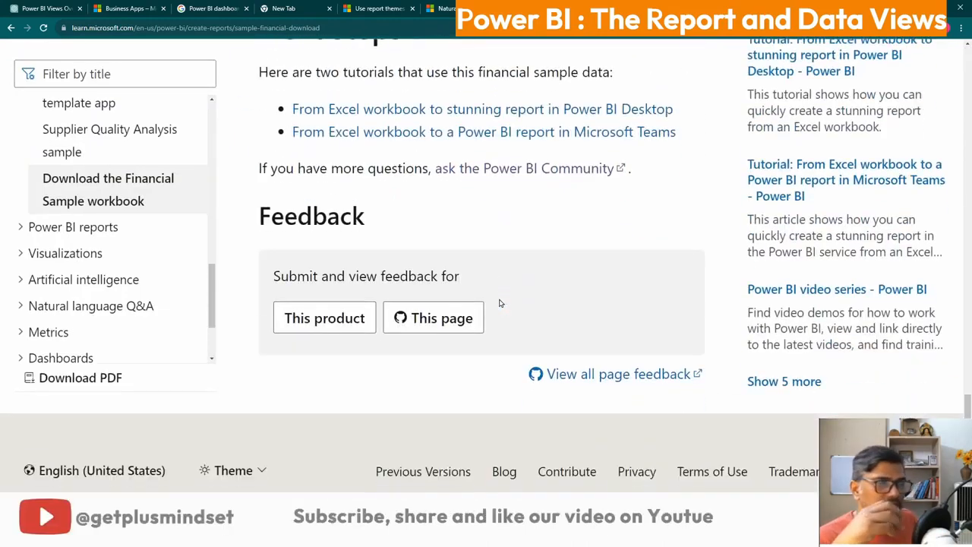
scroll(500, 301, up, 10)
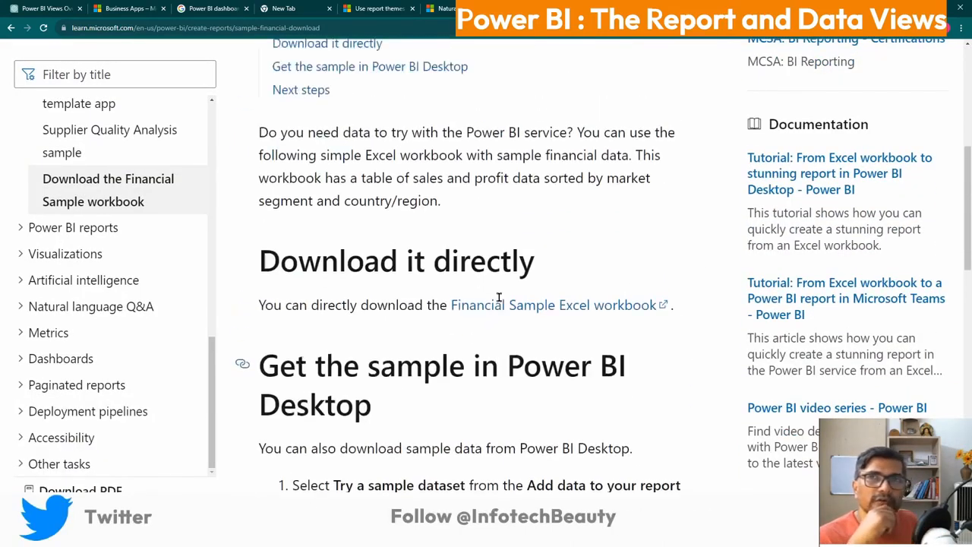
scroll(498, 296, down, 5)
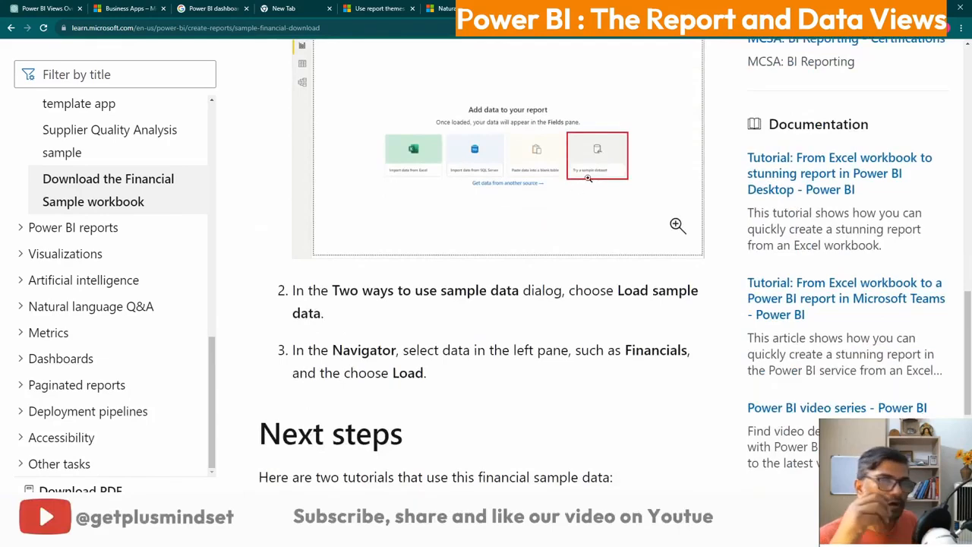
scroll(577, 220, down, 3)
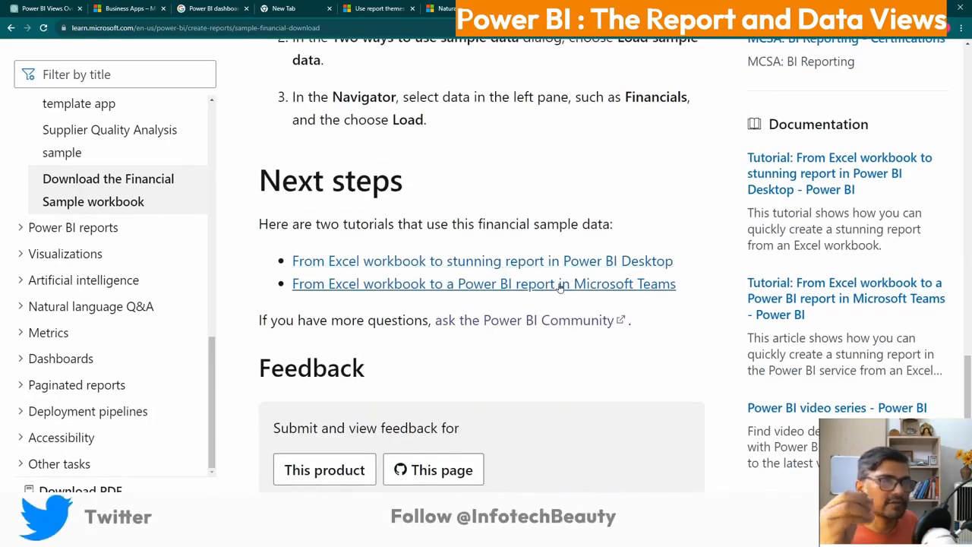
Open the tutorial "From Excel workbook to stunning report in Power BI Desktop" and look through its sample report, prerequisites and data instructions.
click(450, 262)
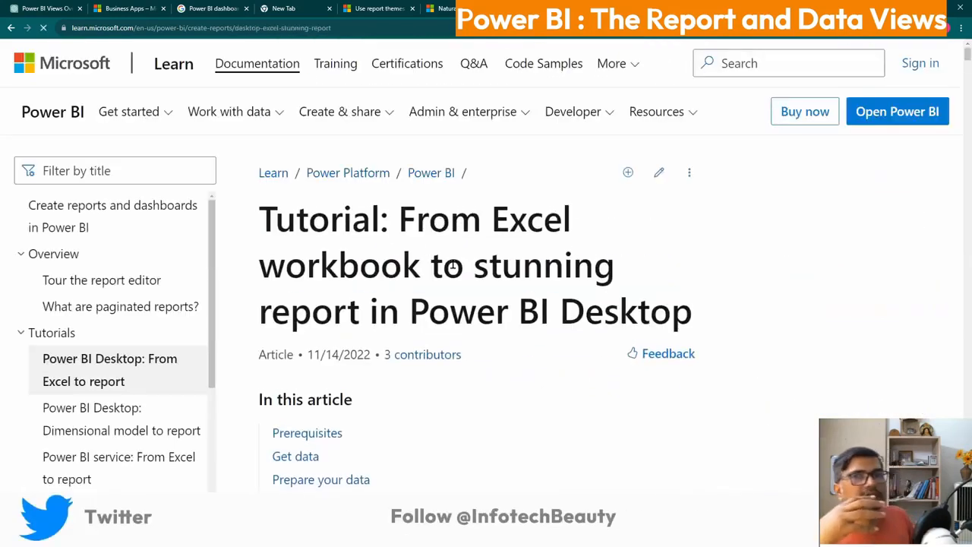
scroll(455, 273, down, 5)
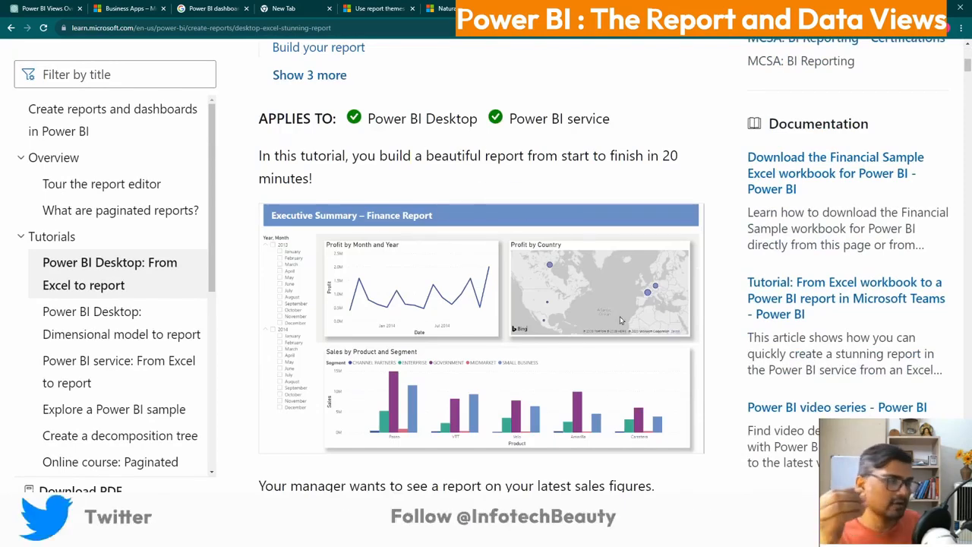
scroll(525, 298, down, 1)
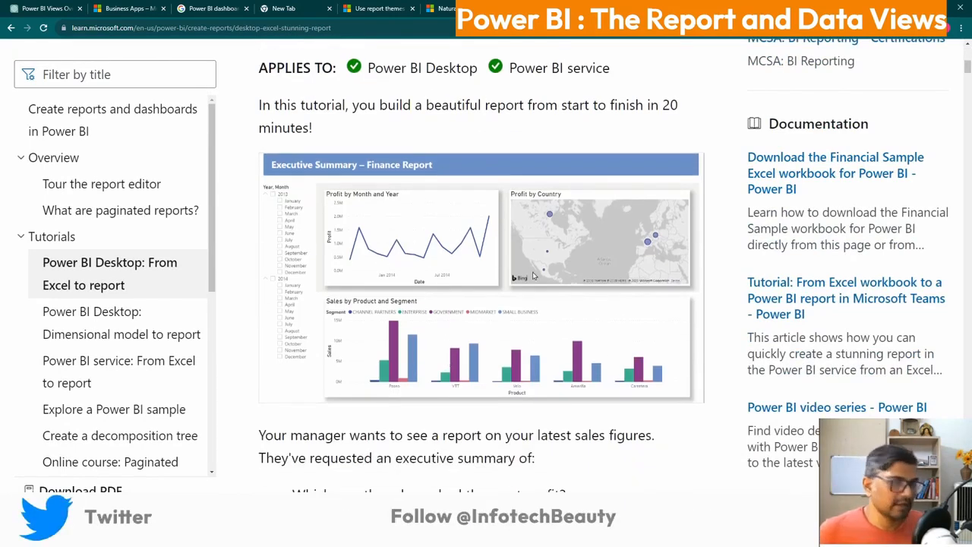
scroll(455, 303, down, 9)
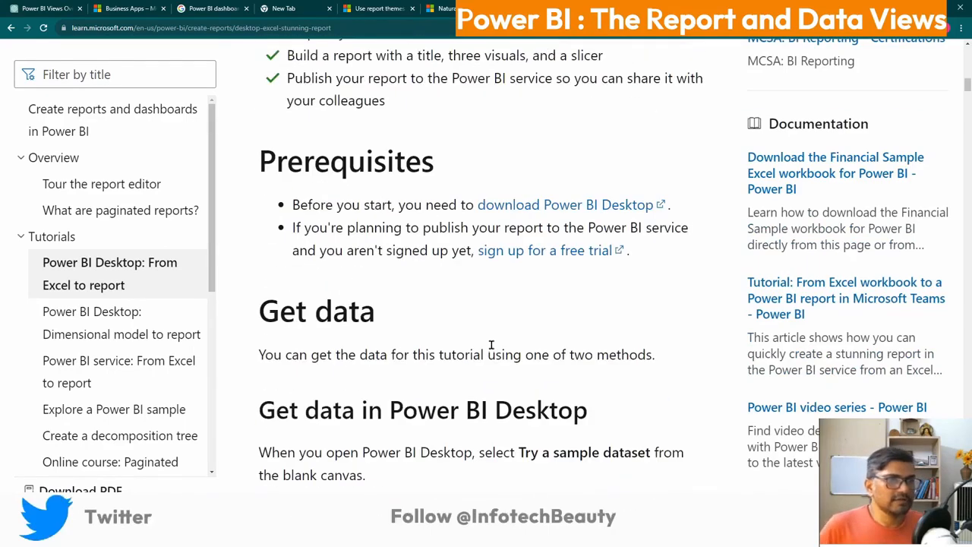
scroll(491, 346, down, 6)
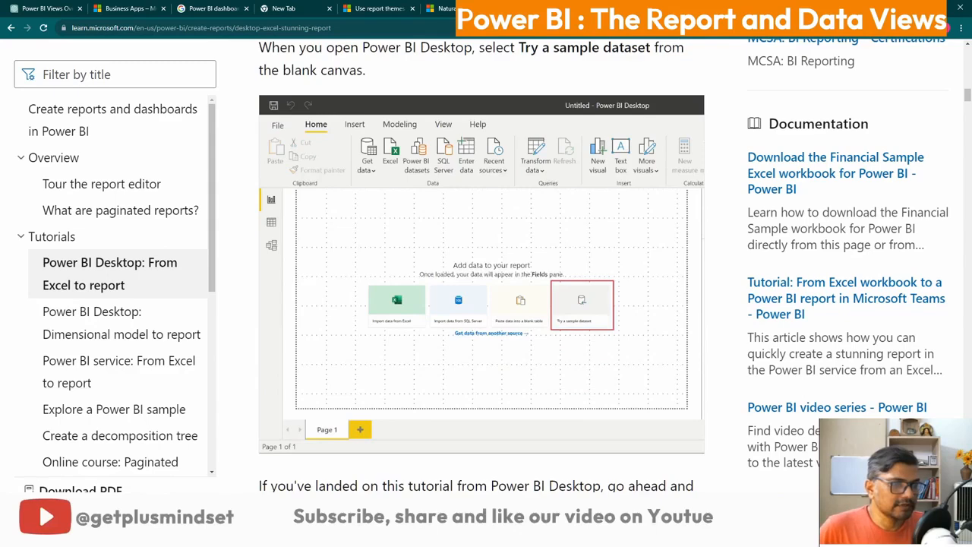
Switch to Power BI Desktop and widen the Visualizations pane.
key(alt+Tab)
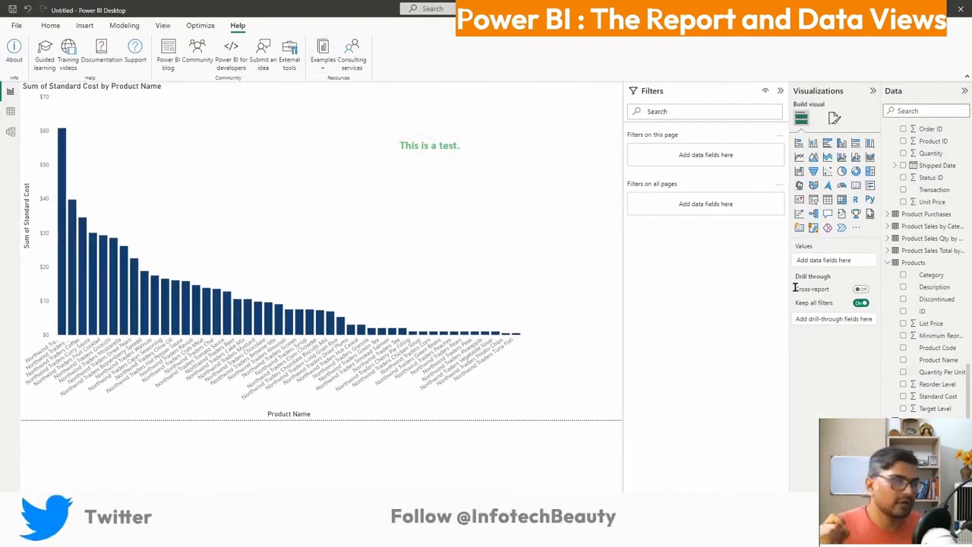
drag(788, 282, 625, 294)
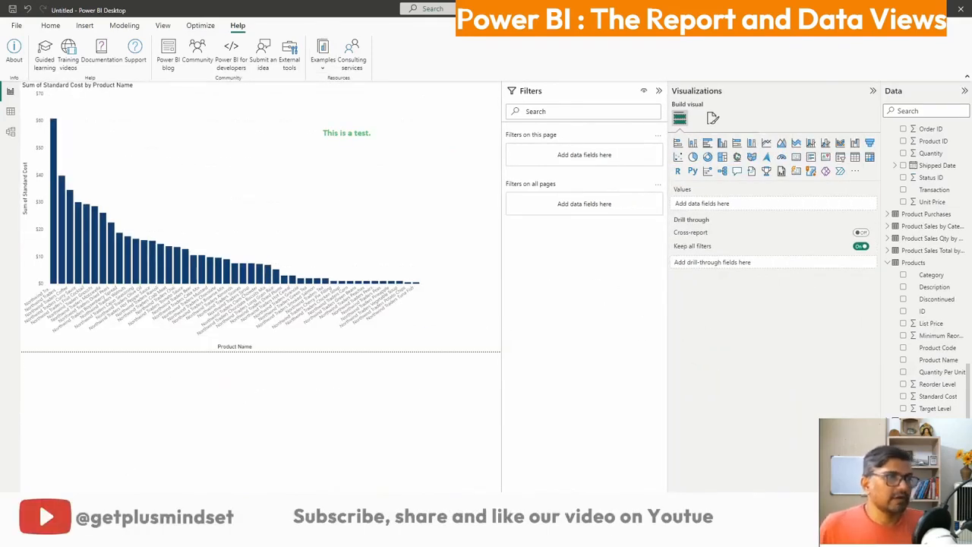
drag(668, 75, 875, 75)
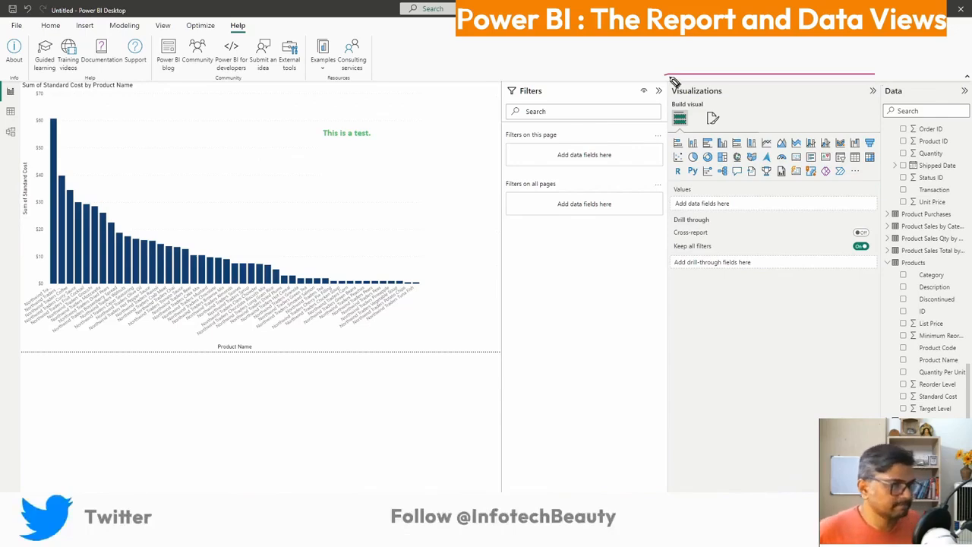
drag(667, 76, 661, 341)
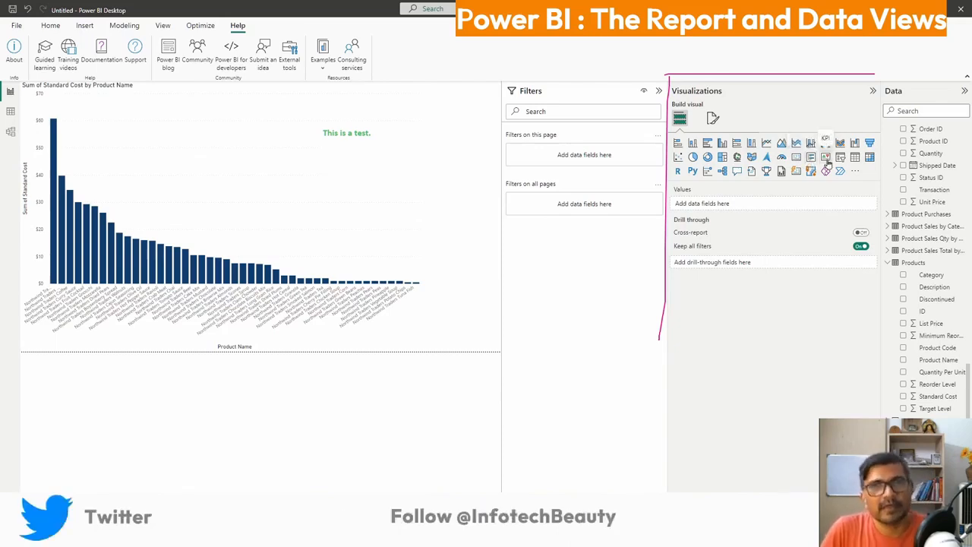
Change the Sum of Standard Cost by Product Name column chart to a KPI visual and open its formatting options.
click(158, 212)
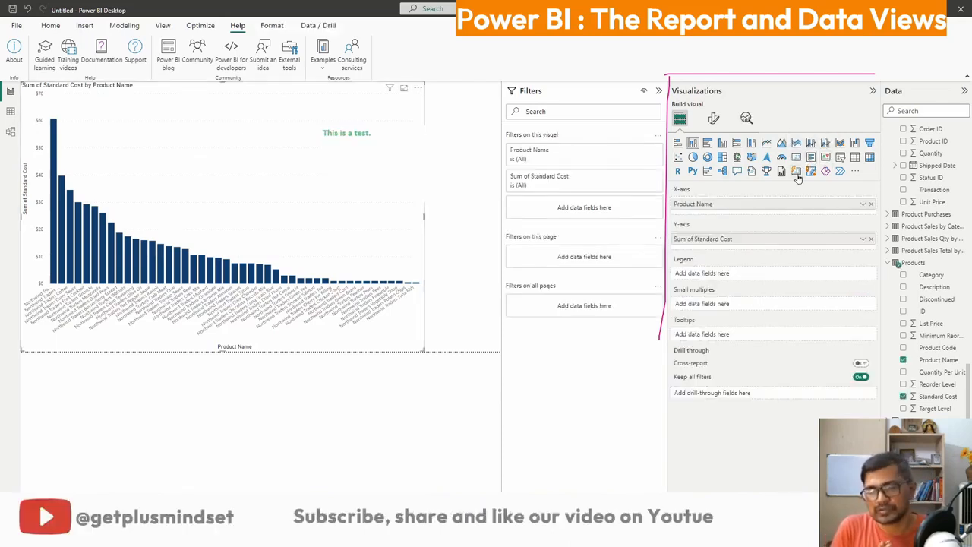
click(825, 158)
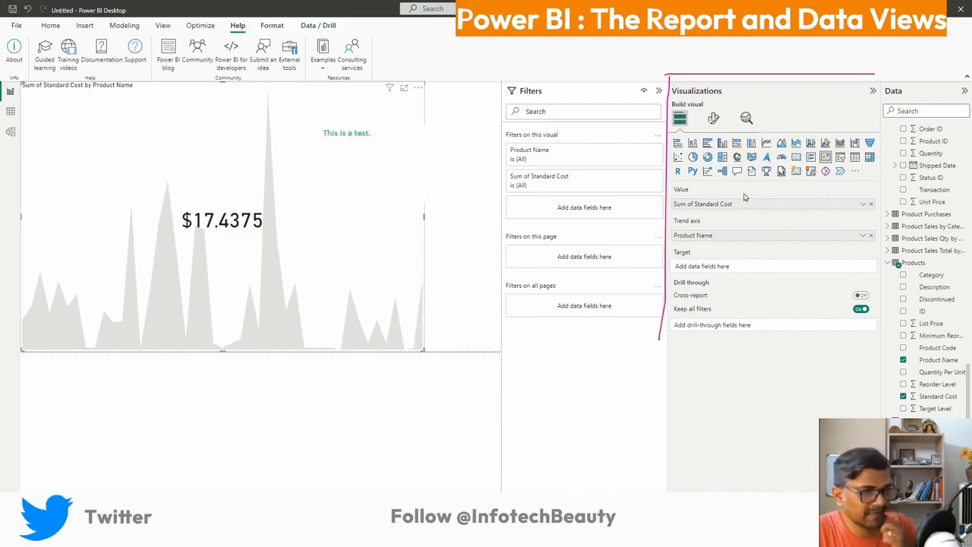
click(746, 119)
click(714, 122)
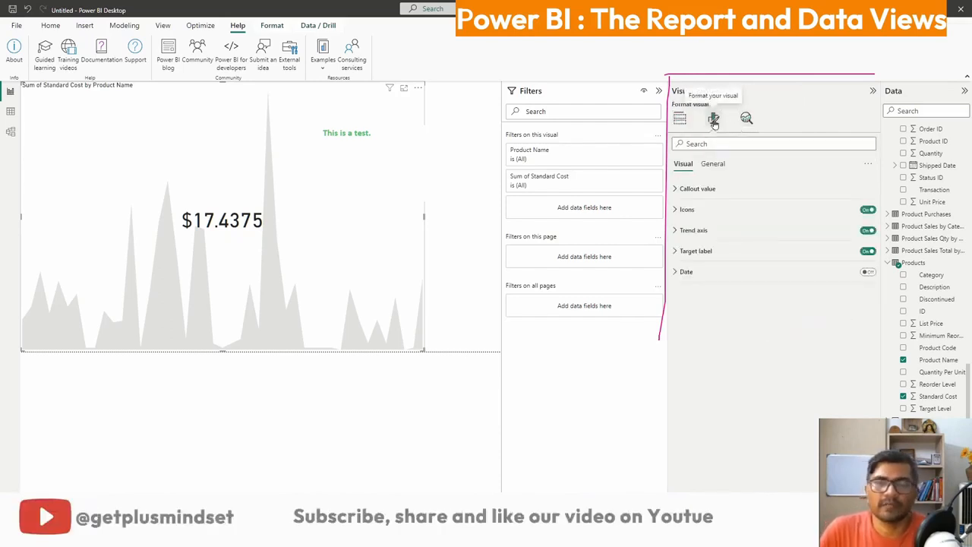
Examine the KPI visual's general formatting options for effects, visual border, size, position, padding and advanced settings.
click(720, 166)
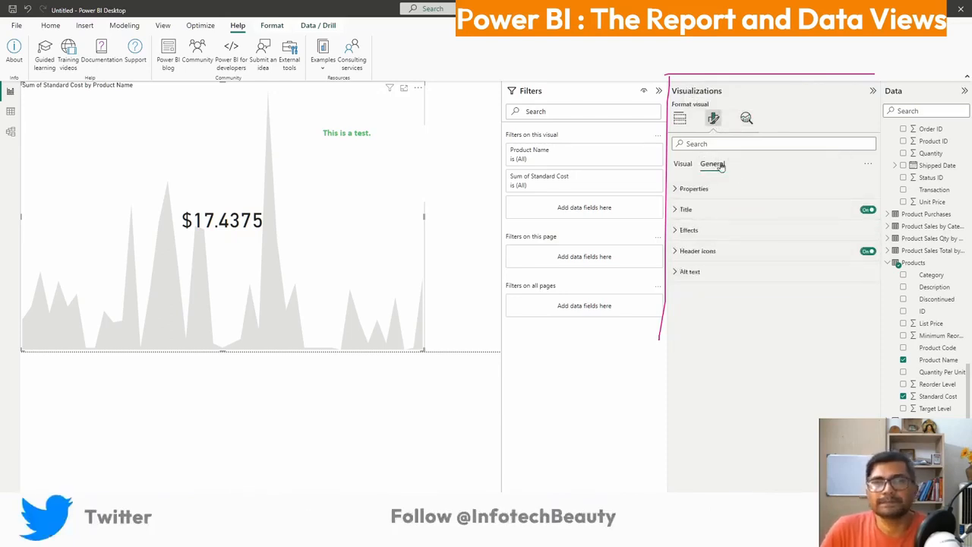
click(744, 226)
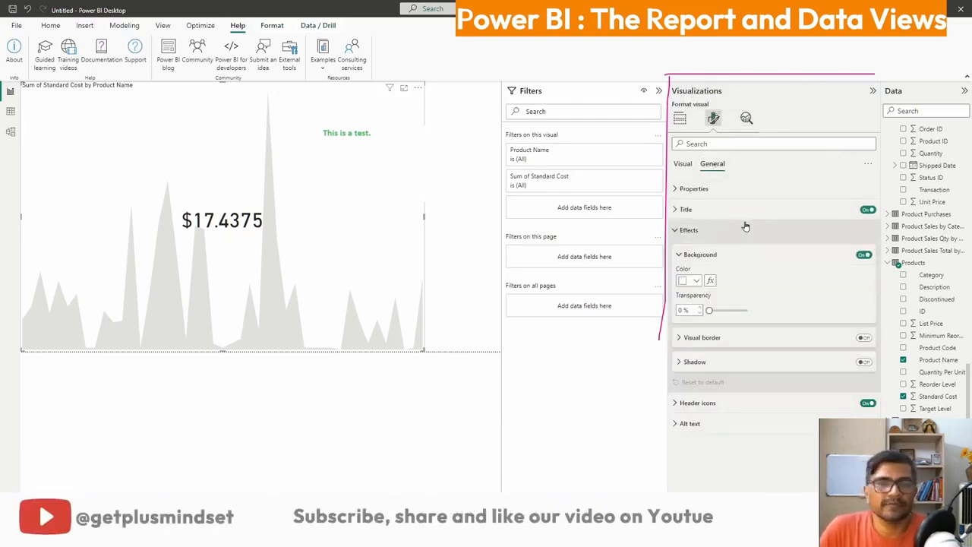
click(720, 338)
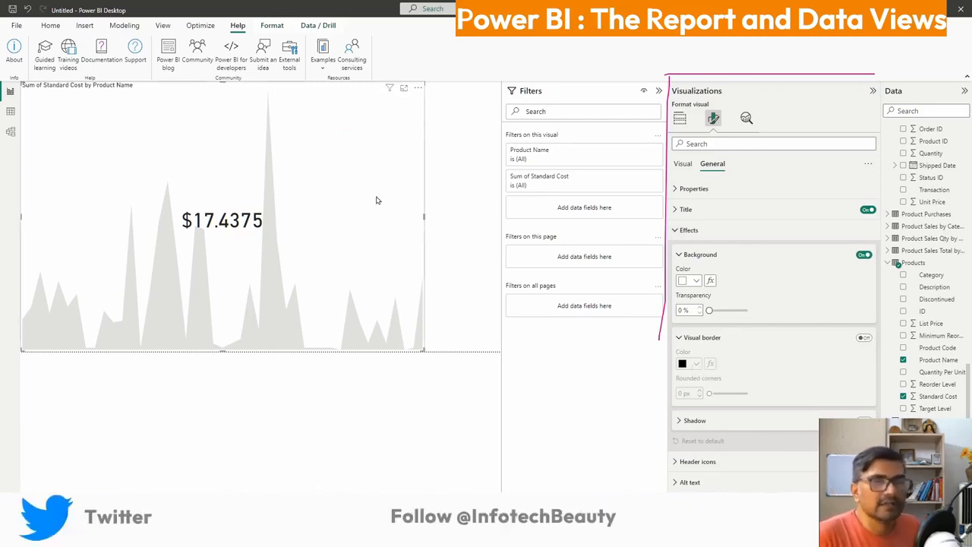
click(706, 190)
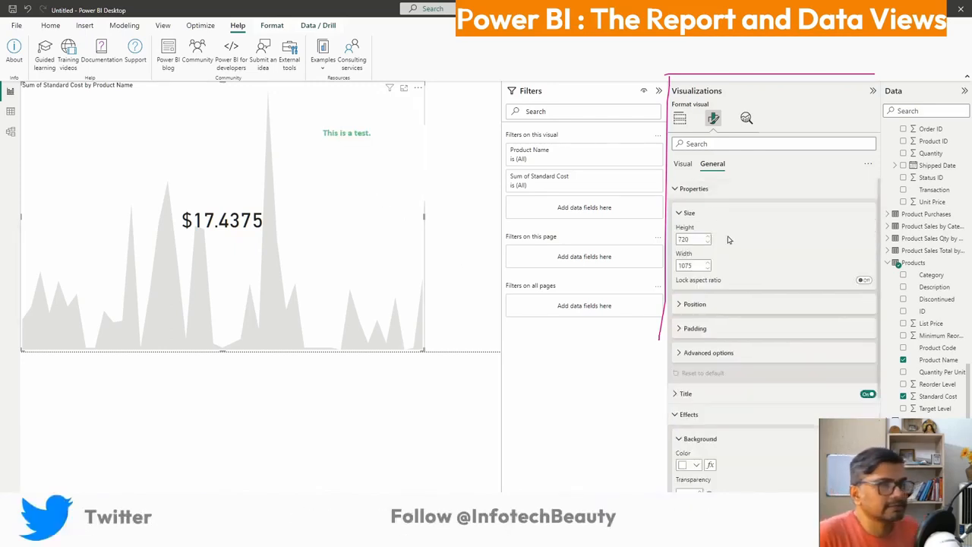
click(715, 304)
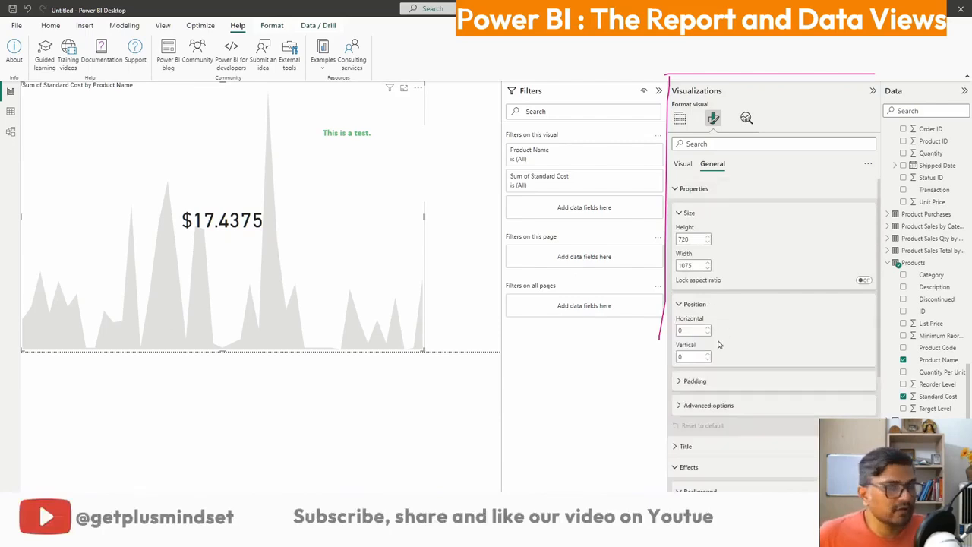
scroll(721, 330, down, 2)
click(729, 306)
scroll(729, 314, down, 2)
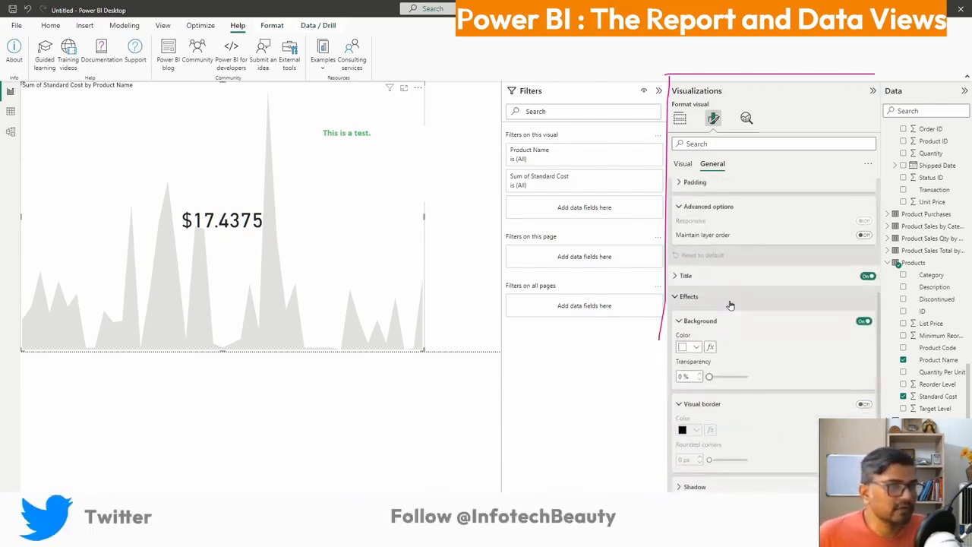
scroll(730, 311, up, 4)
click(723, 405)
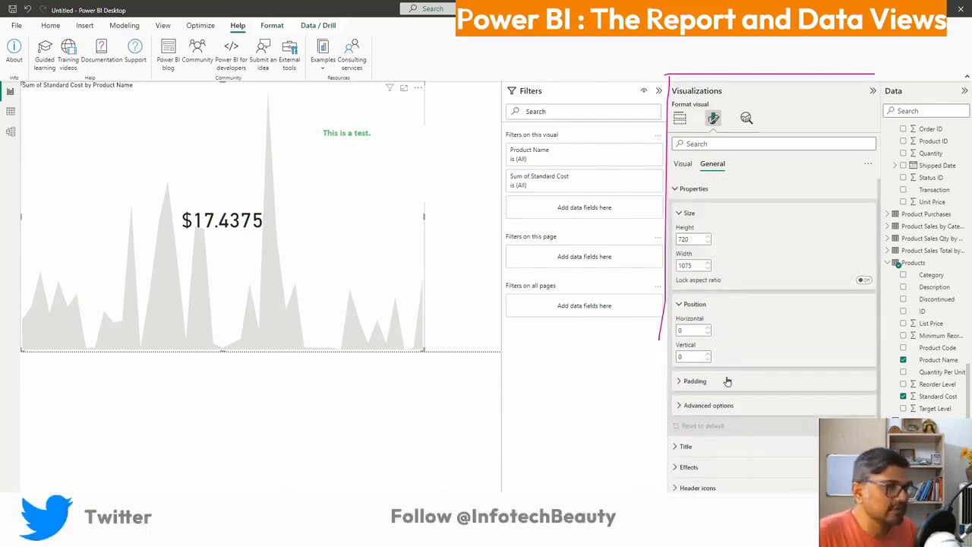
click(727, 381)
scroll(728, 381, down, 1)
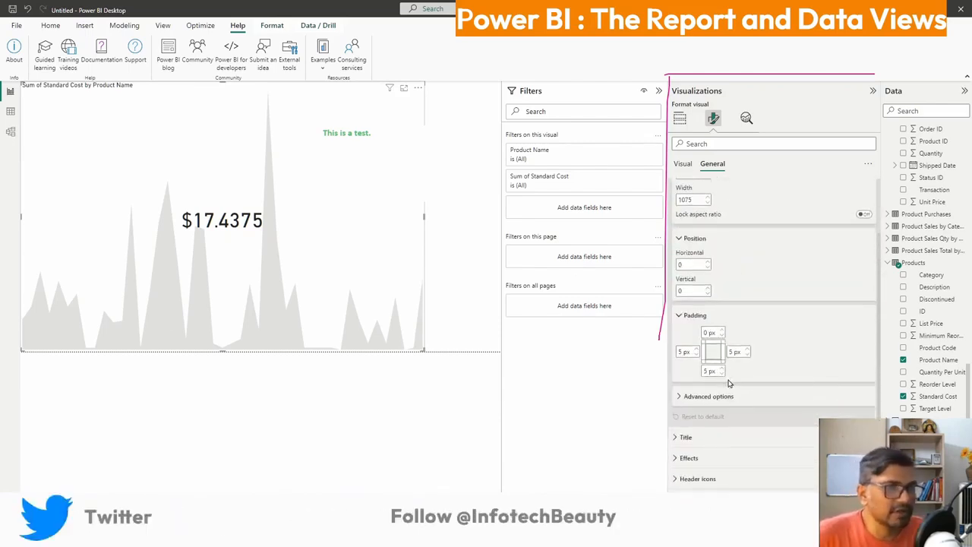
Set the KPI visual's background to a blue theme color shade with 49% transparency.
click(728, 457)
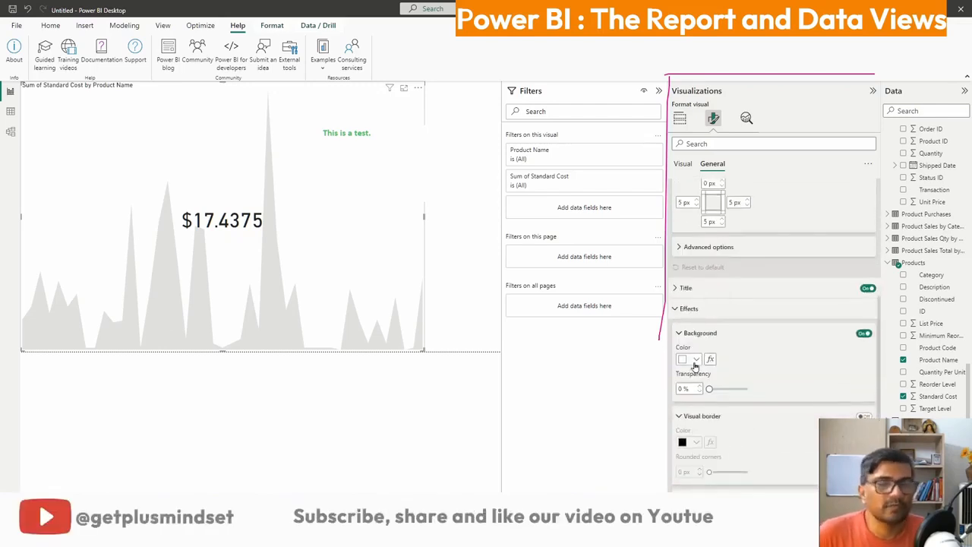
click(689, 360)
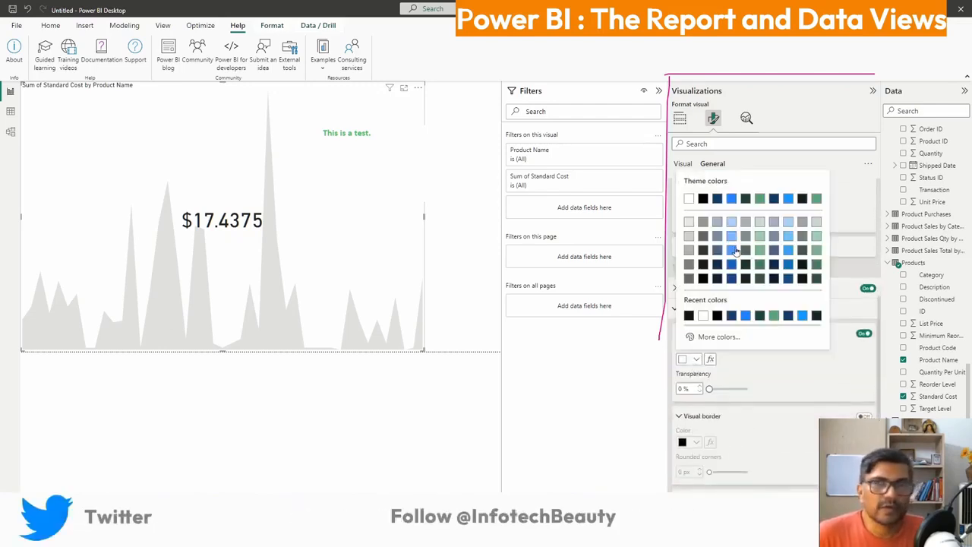
click(733, 251)
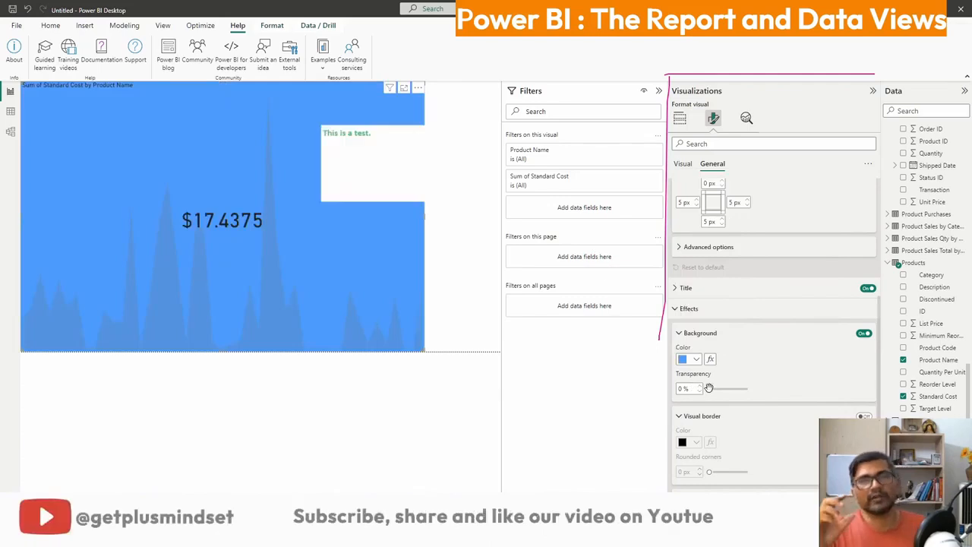
drag(708, 388, 728, 388)
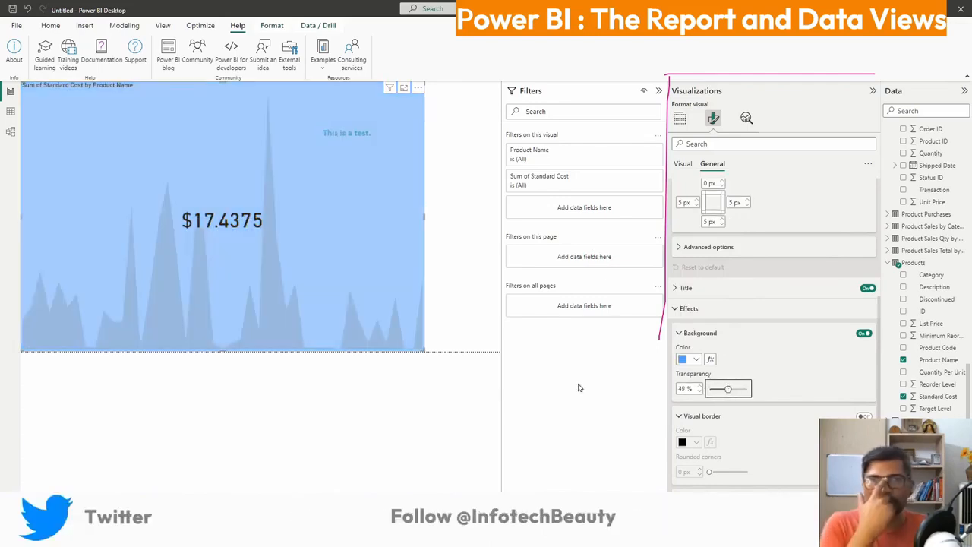
Compare the options offered for the blank page, the text box and the KPI visual, and try collapsing the Visualizations and Filters panes.
click(363, 446)
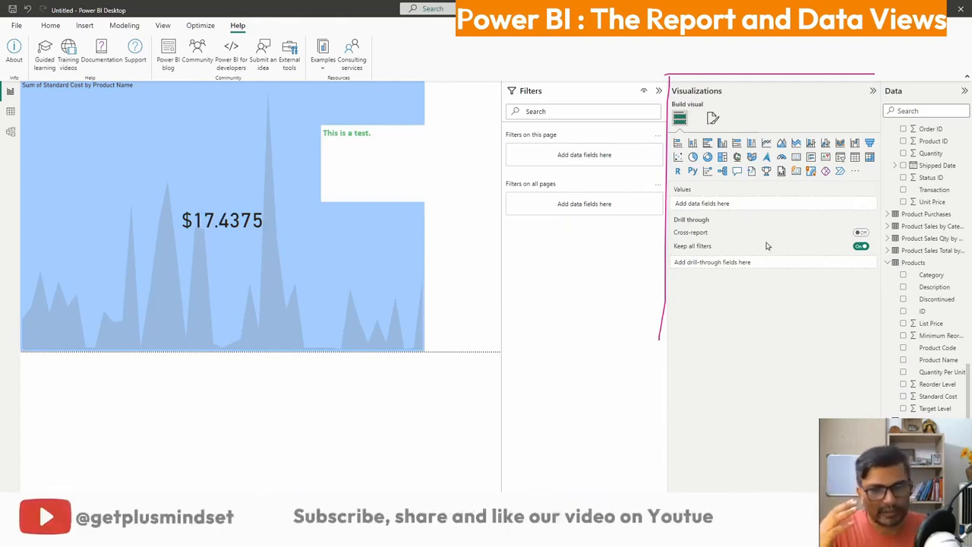
click(872, 90)
click(873, 91)
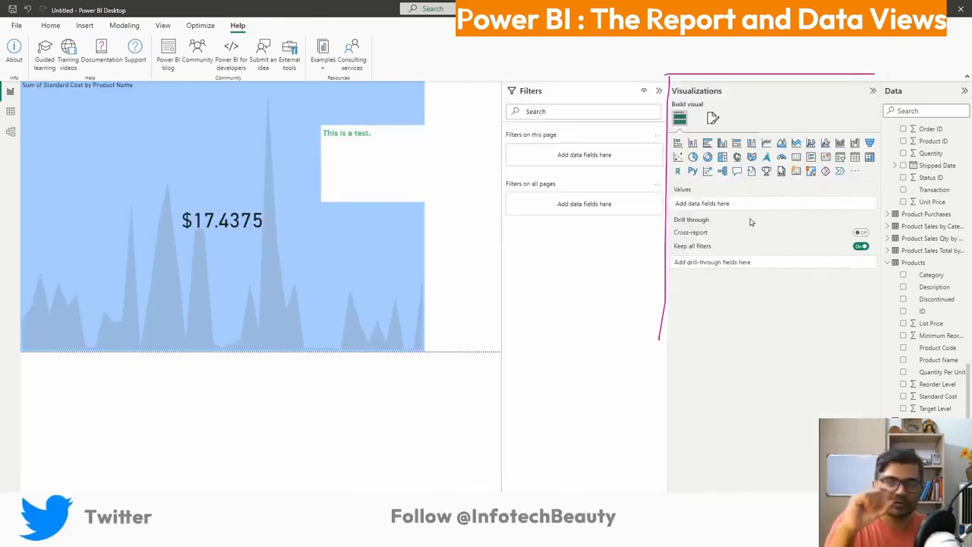
click(413, 179)
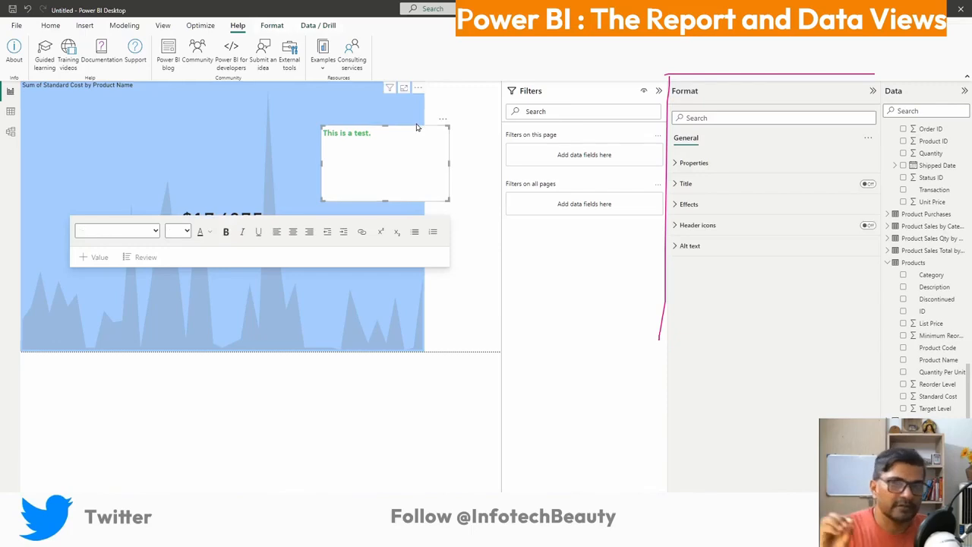
click(415, 132)
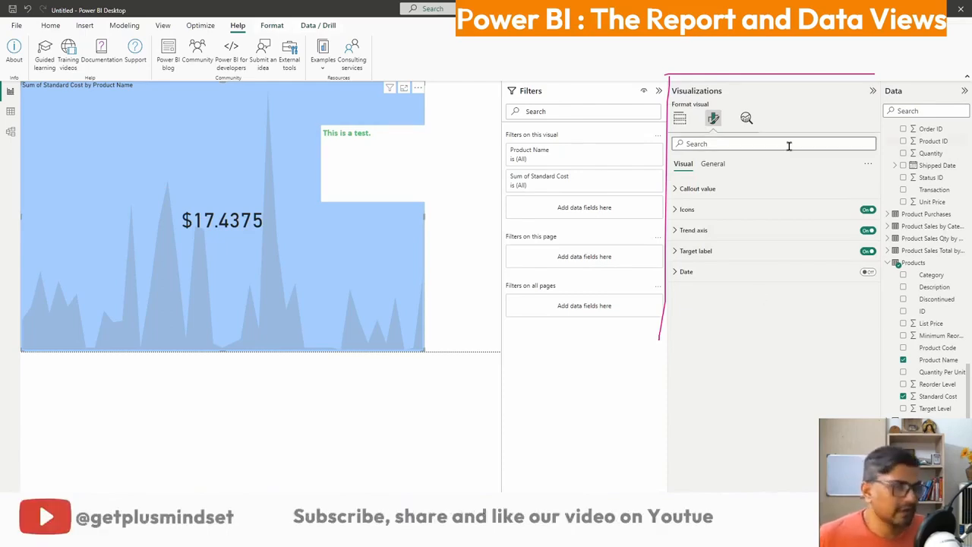
click(658, 91)
click(658, 91)
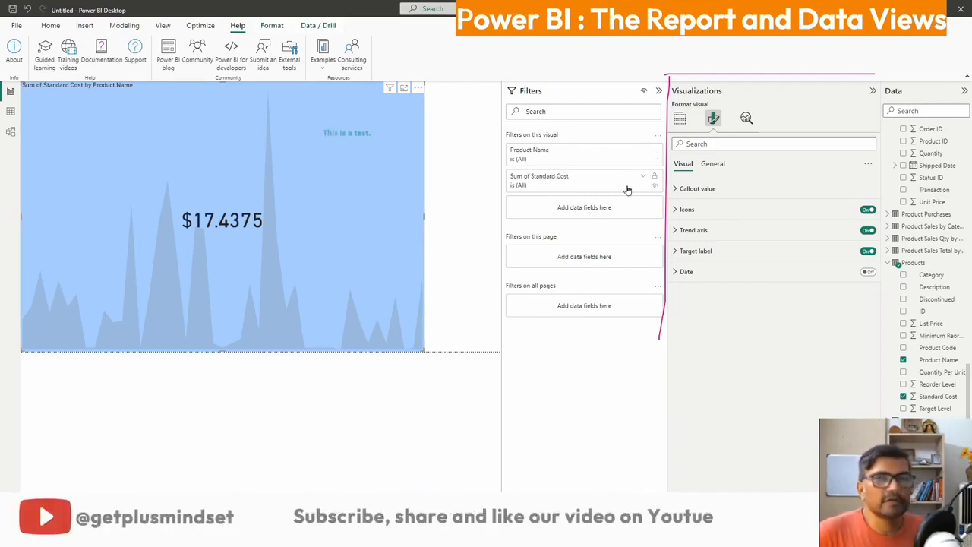
Filter the KPI visual by Product Name to Northwind Traders Beer, Boysenberry Spread, Brownie Mix and Cajun Seasoning.
click(556, 159)
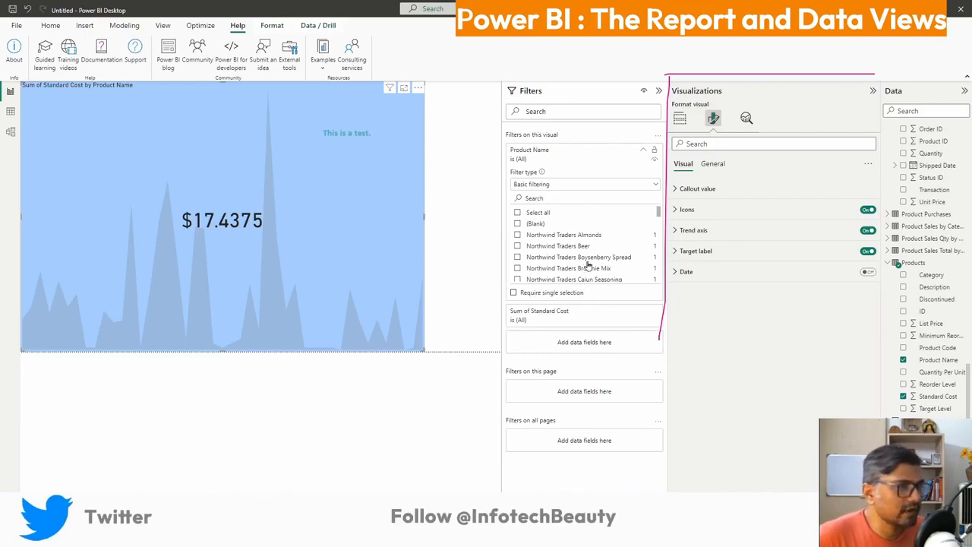
click(517, 246)
click(517, 257)
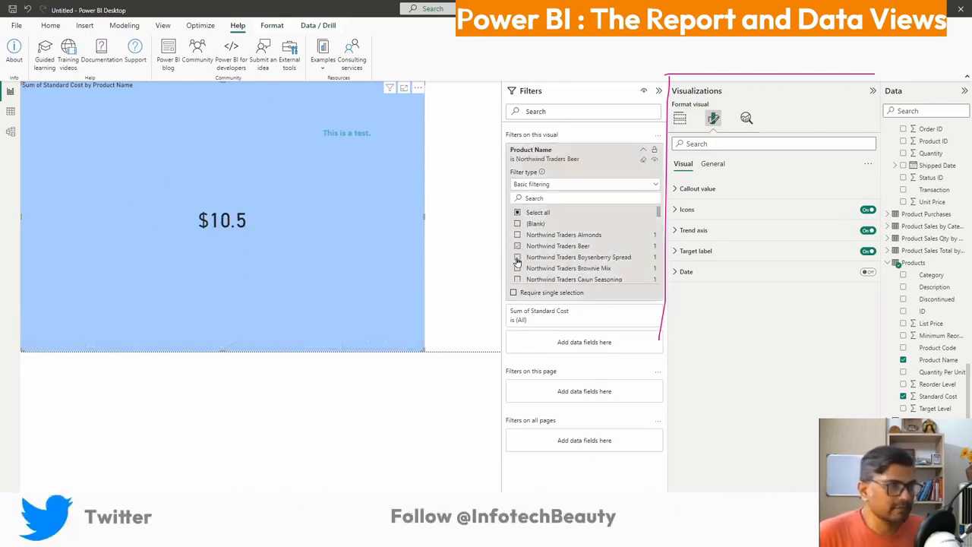
click(517, 269)
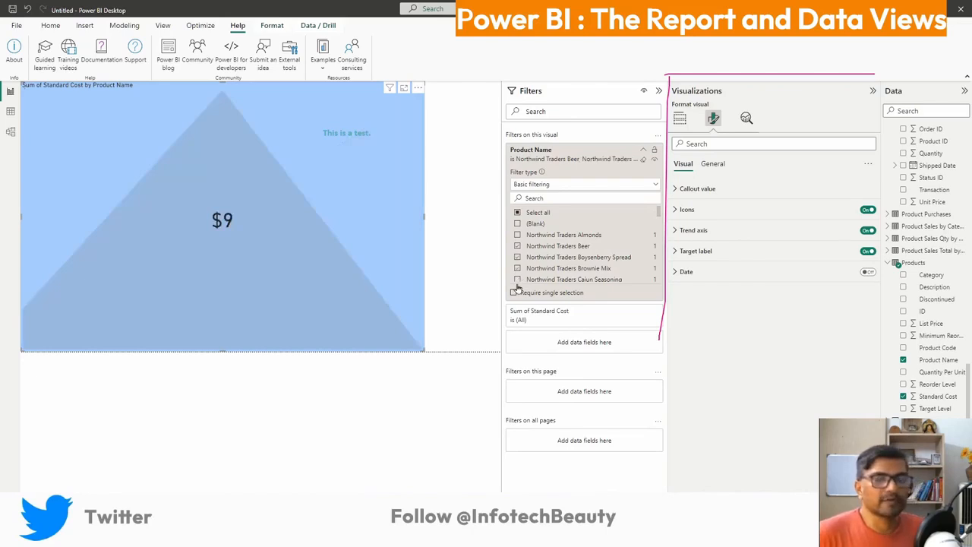
scroll(518, 273, down, 1)
click(517, 268)
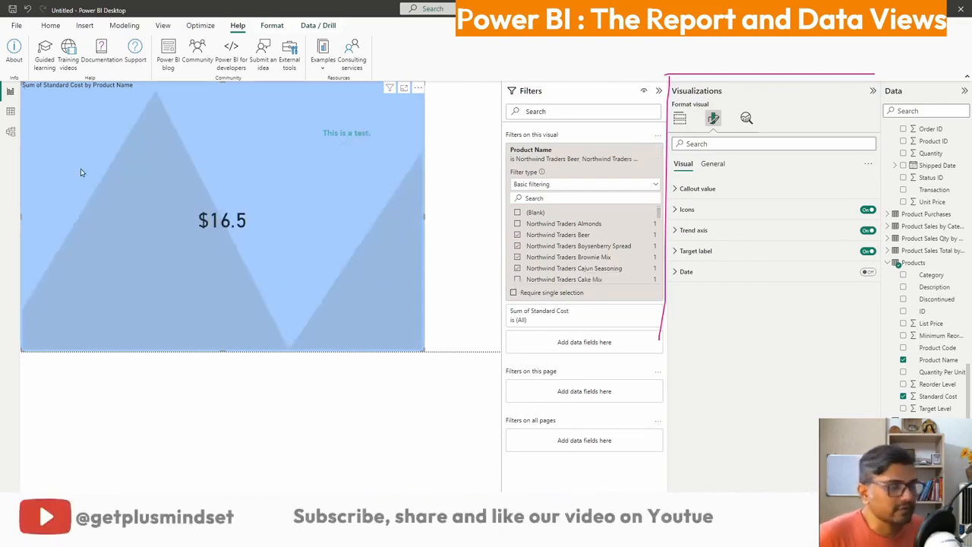
Expand the Sum of Standard Cost filter on the KPI visual and view its available comparison conditions.
scroll(575, 258, down, 5)
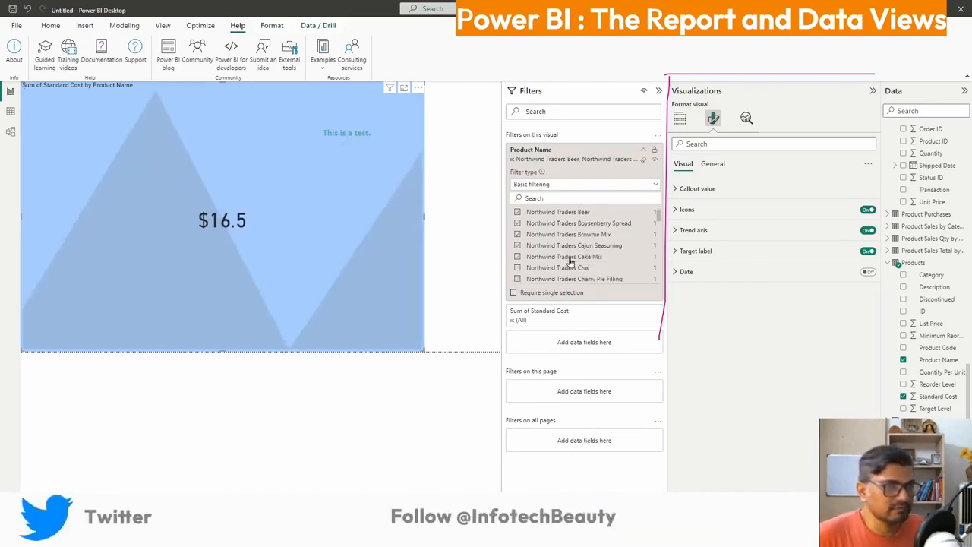
click(550, 319)
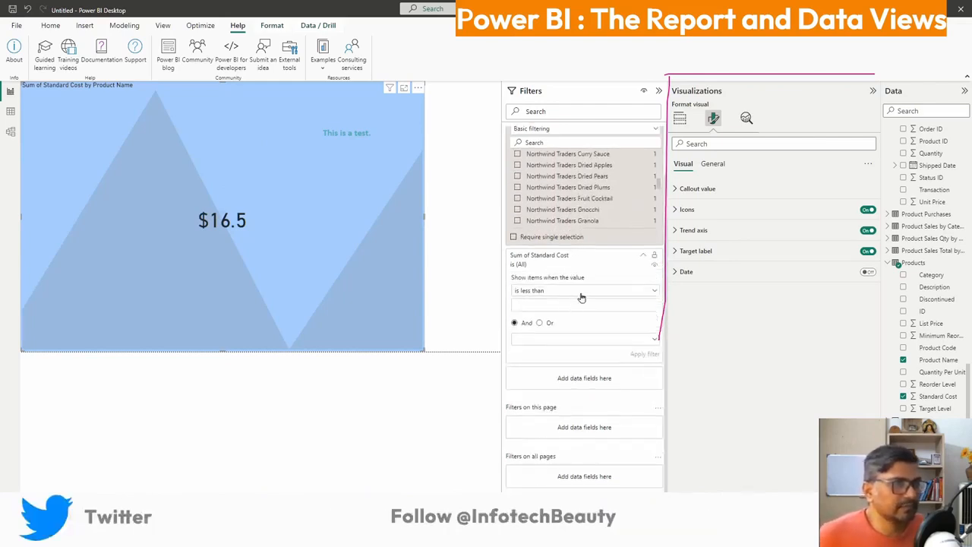
click(582, 293)
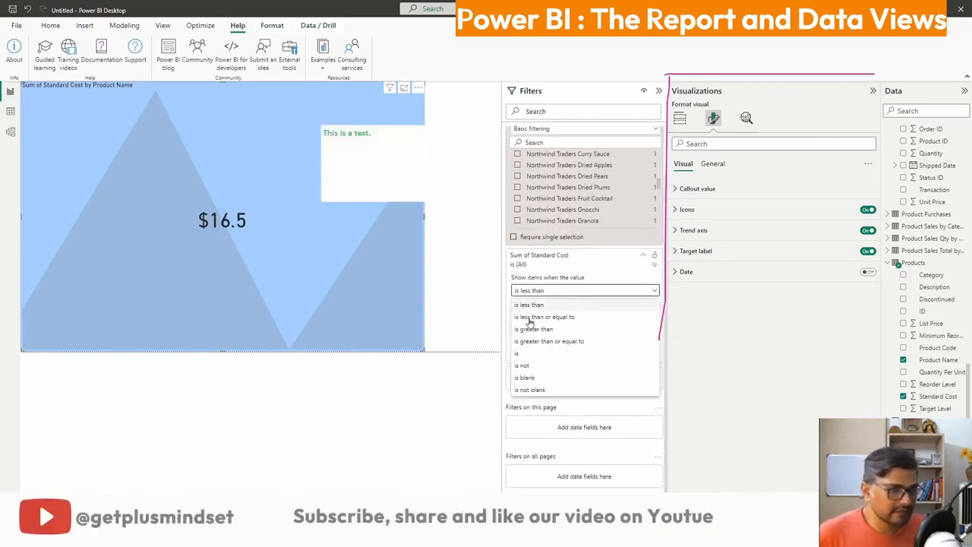
click(579, 271)
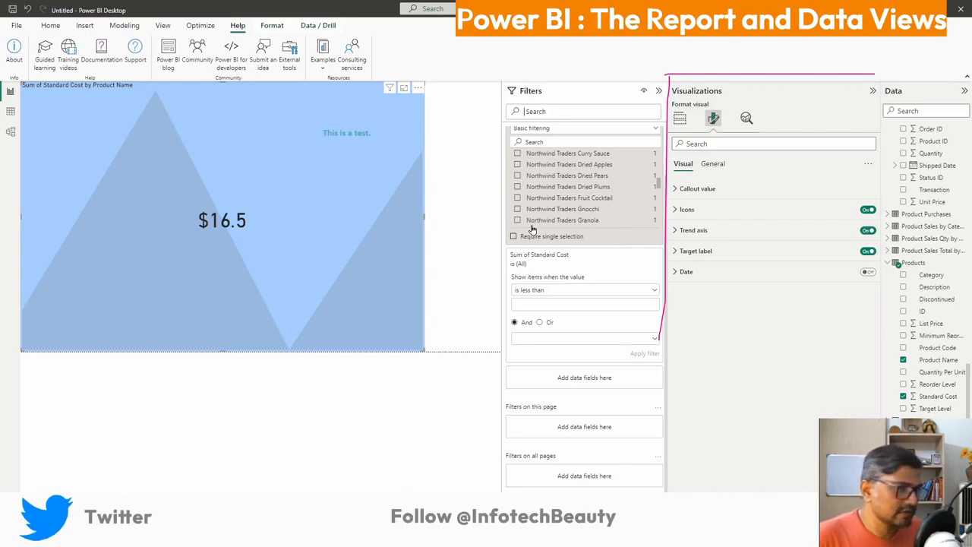
text(fruit)
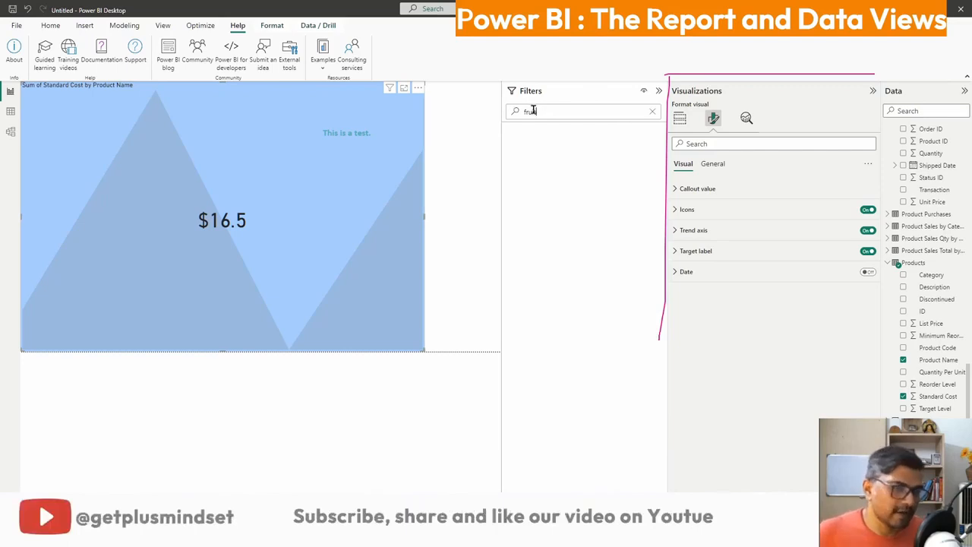
key(BackSpace)
key(BackSpace)
key(BackSpace)
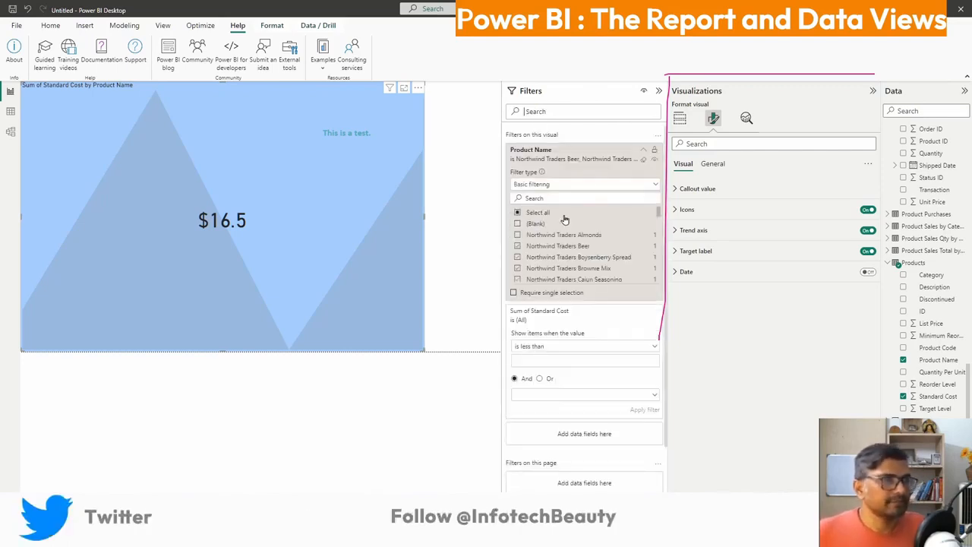
Search the Product Name filter's values for fruit and add Northwind Traders Fruit Cocktail to the selection.
click(564, 197)
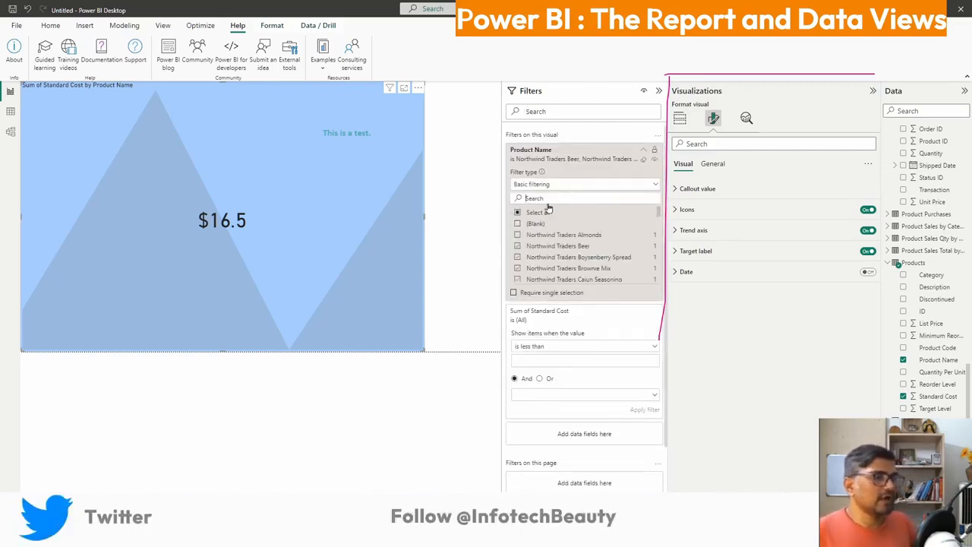
text(fruit)
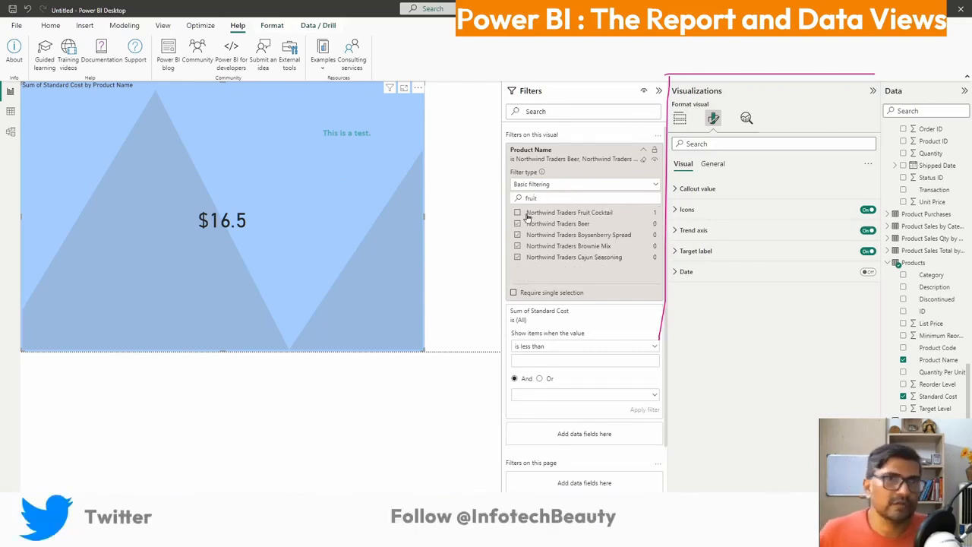
click(517, 213)
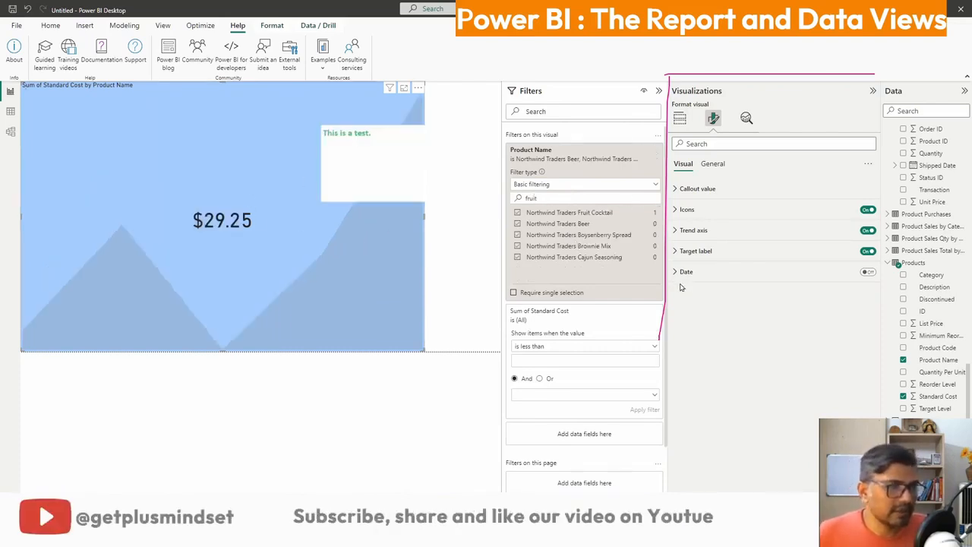
View the filter types offered for Product Name and the comparison conditions offered for Sum of Standard Cost.
click(622, 191)
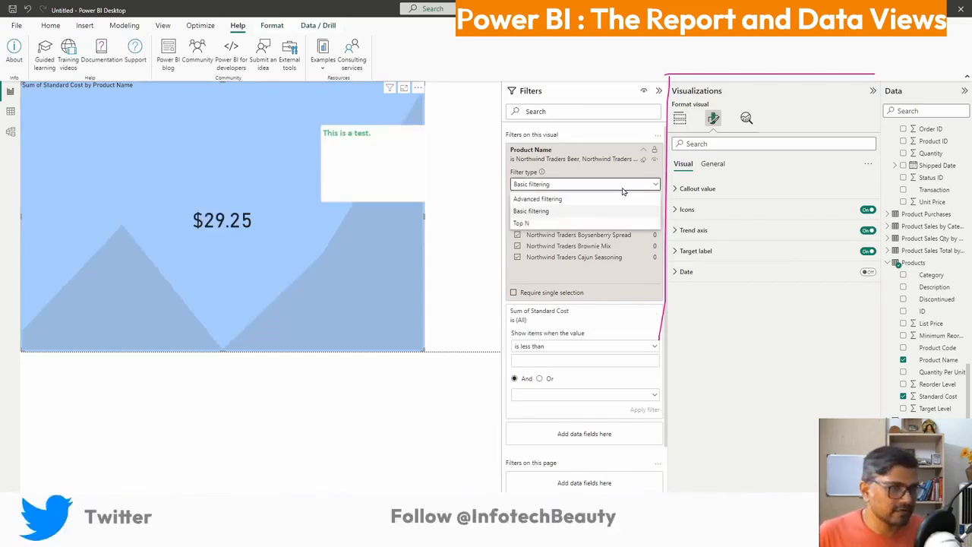
click(750, 323)
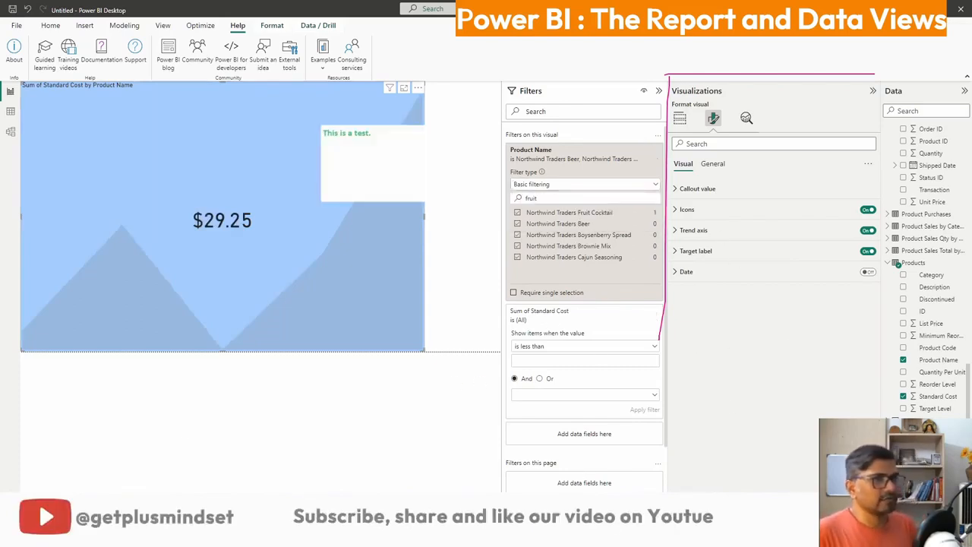
click(566, 348)
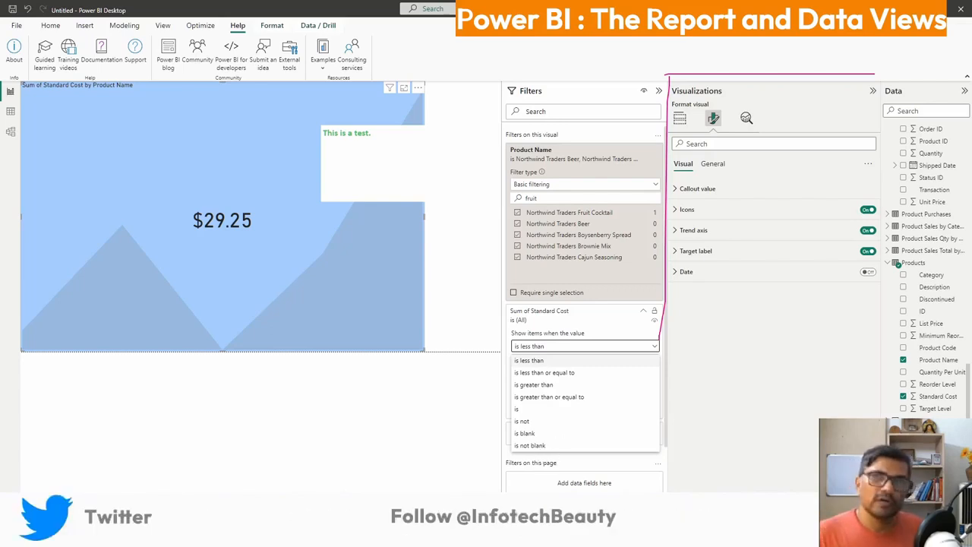
click(448, 411)
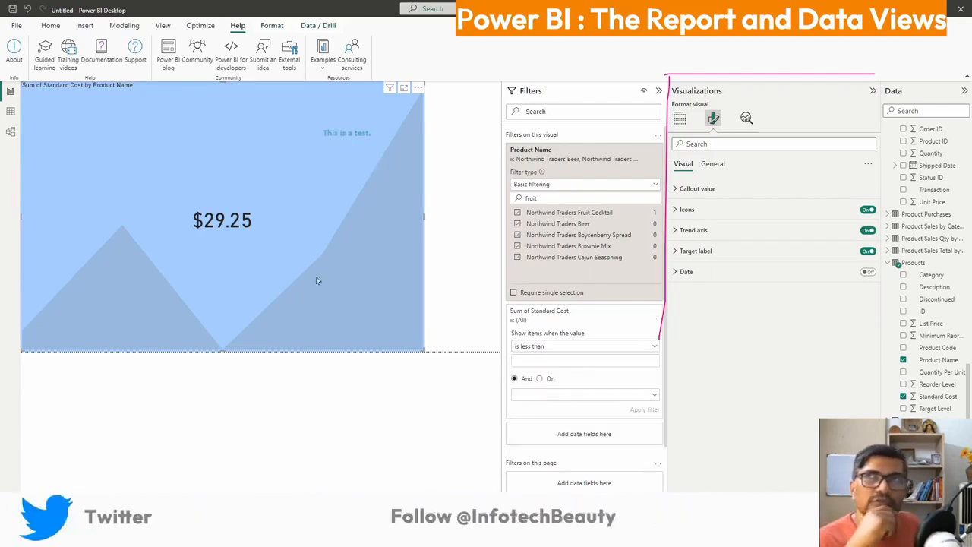
Set the Sum of Standard Cost filter condition to show items when the value is greater than 10.
click(558, 348)
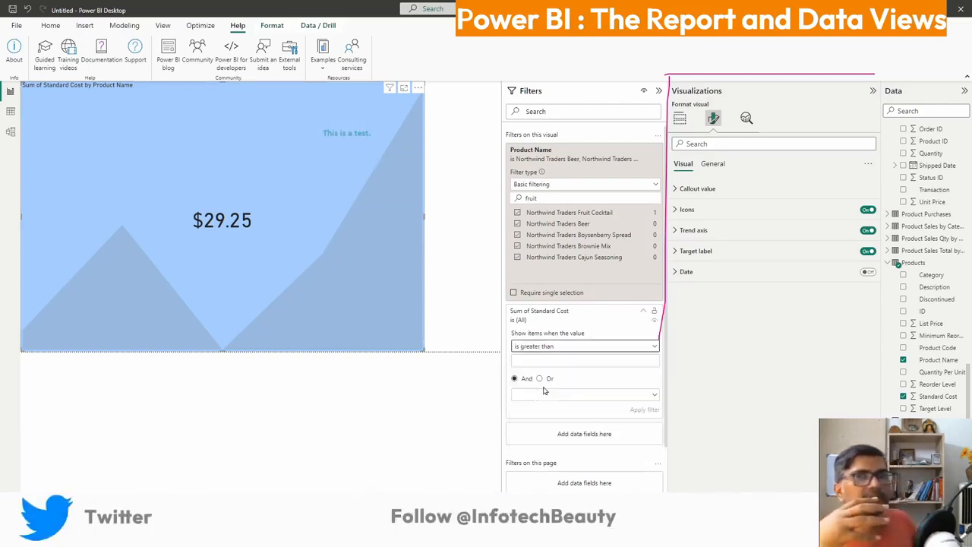
click(542, 385)
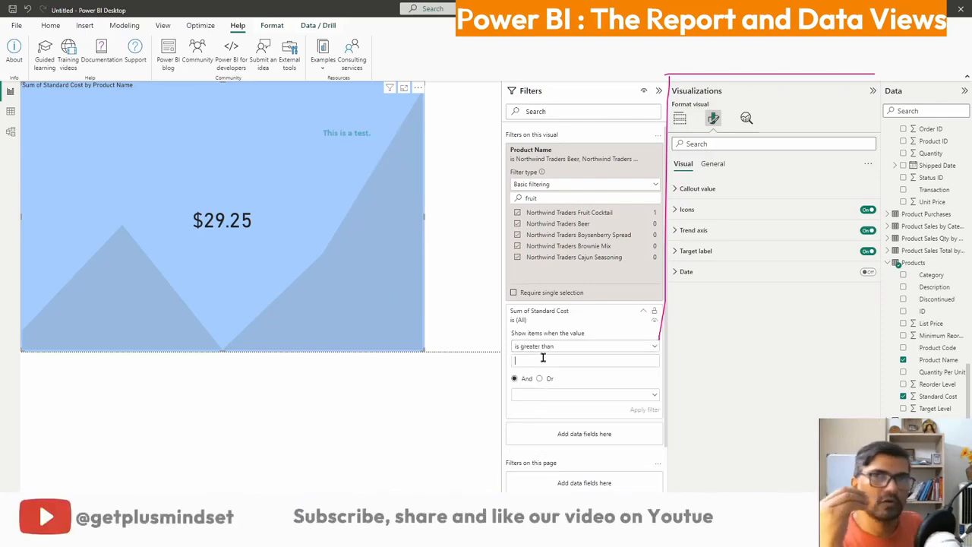
click(541, 358)
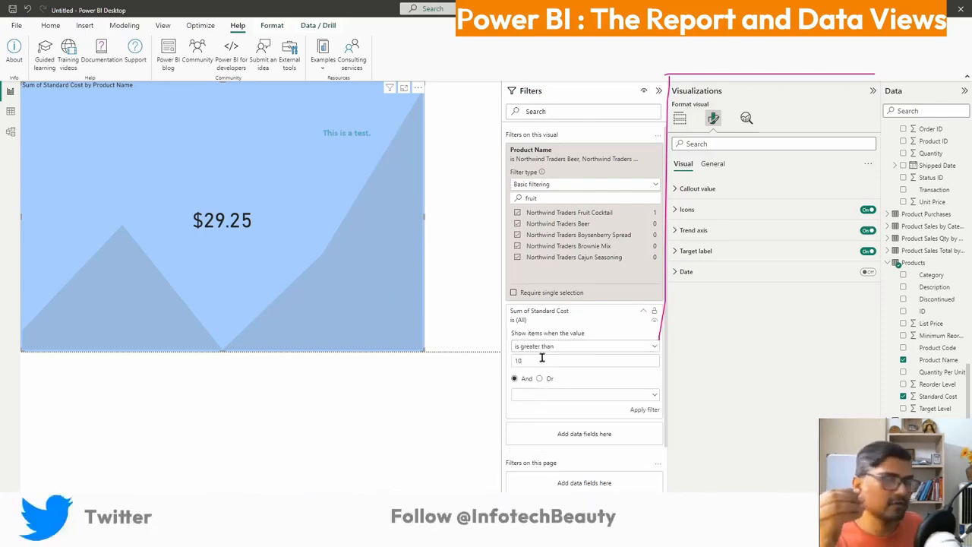